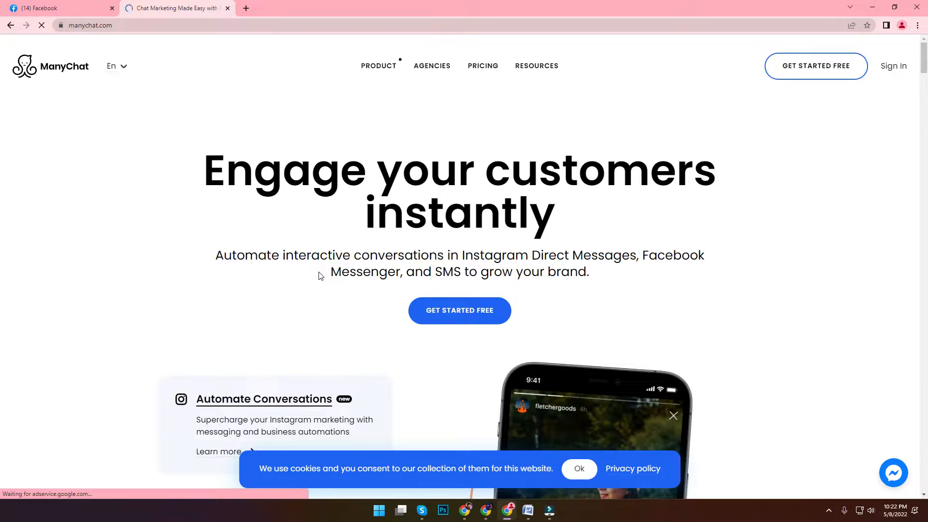
- Go from the Facebook news feed to the Pages section to find Human beauty Shop
{"action": "left_click", "coordinate": [34, 9]}
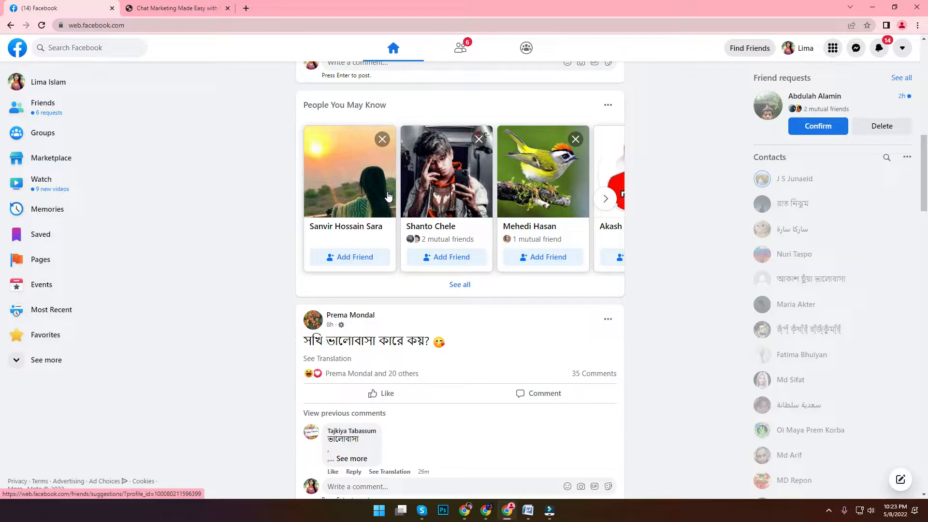
{"action": "left_click", "coordinate": [190, 7]}
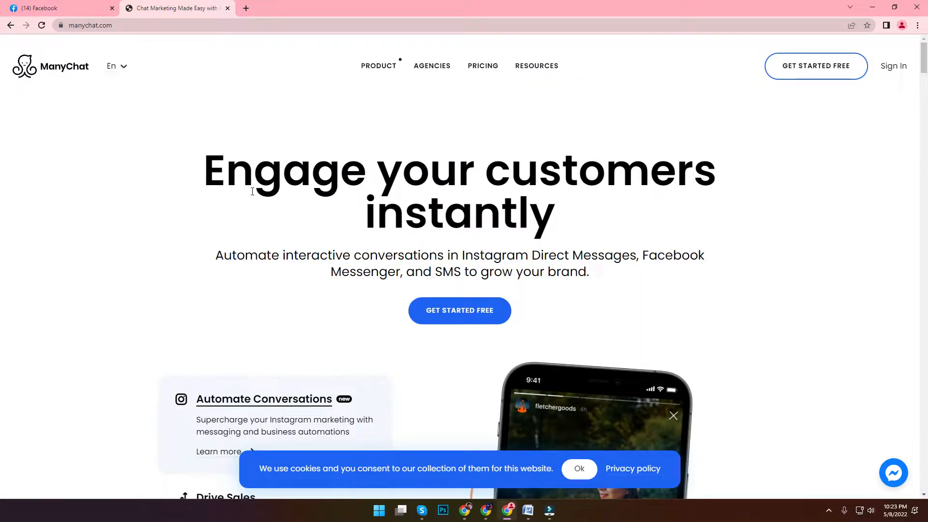
{"action": "left_click", "coordinate": [49, 4]}
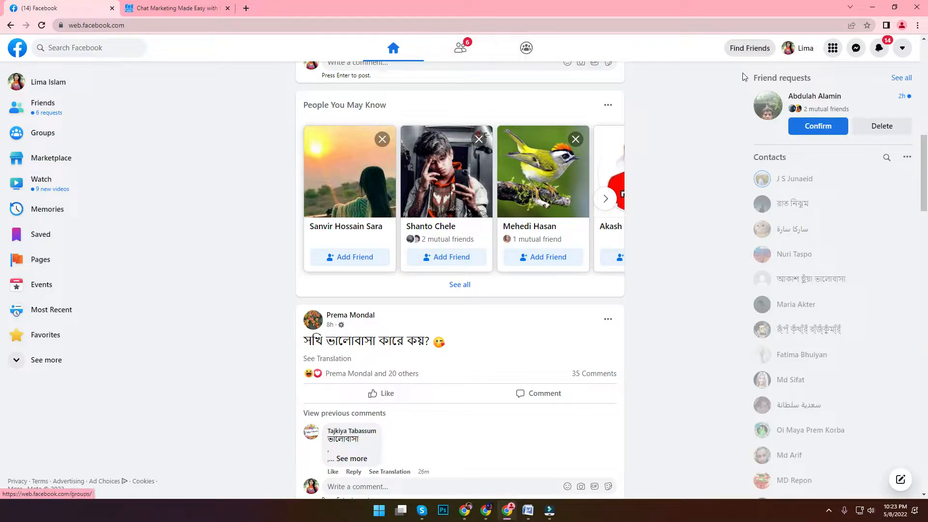
{"action": "left_click", "coordinate": [797, 48]}
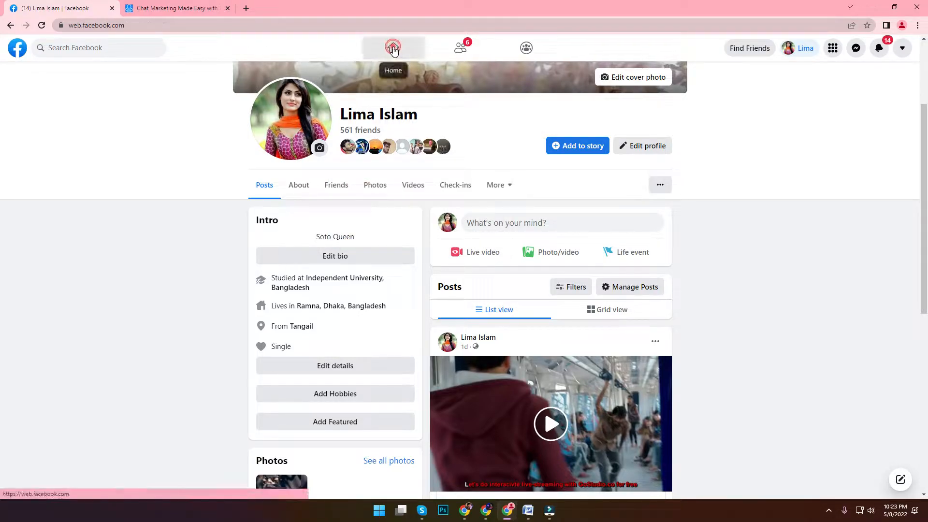
{"action": "left_click", "coordinate": [394, 48]}
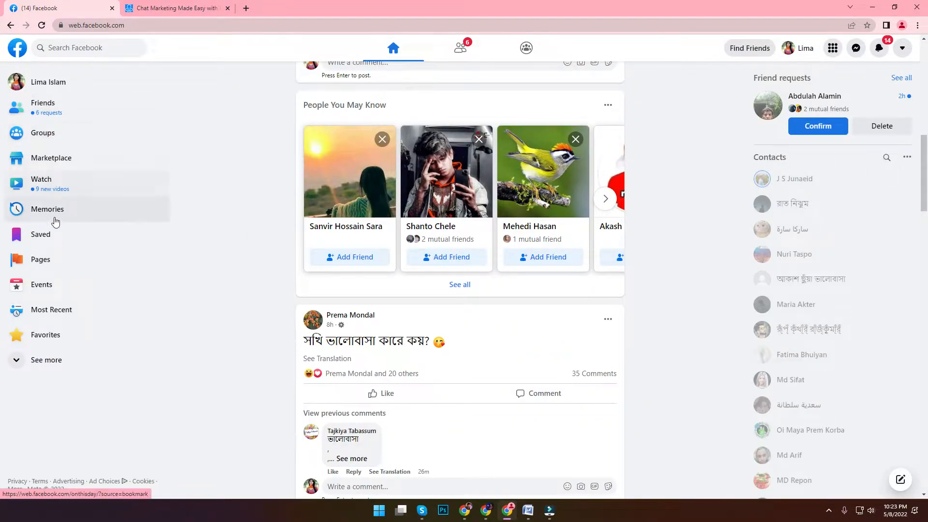
{"action": "left_click", "coordinate": [46, 260]}
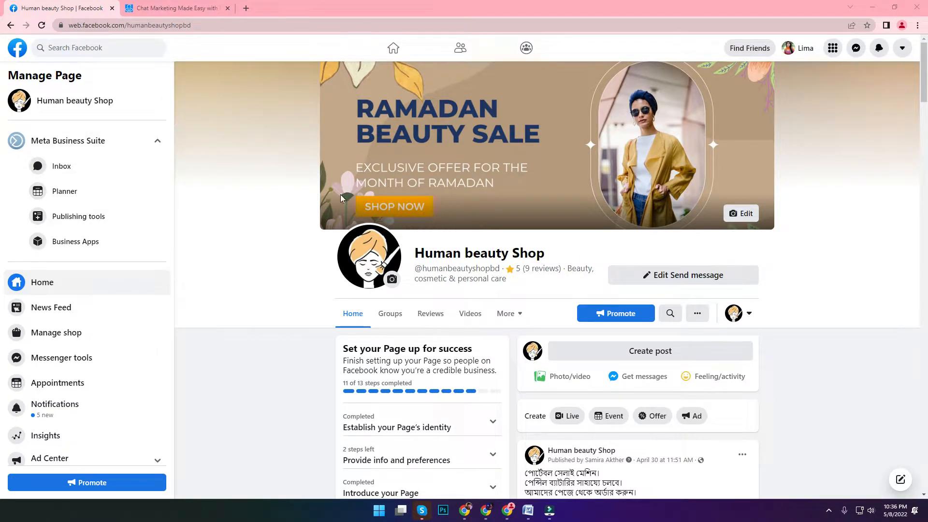
- Begin a free ManyChat sign-up and pick Facebook Messenger as the starting channel
{"action": "left_click", "coordinate": [167, 6]}
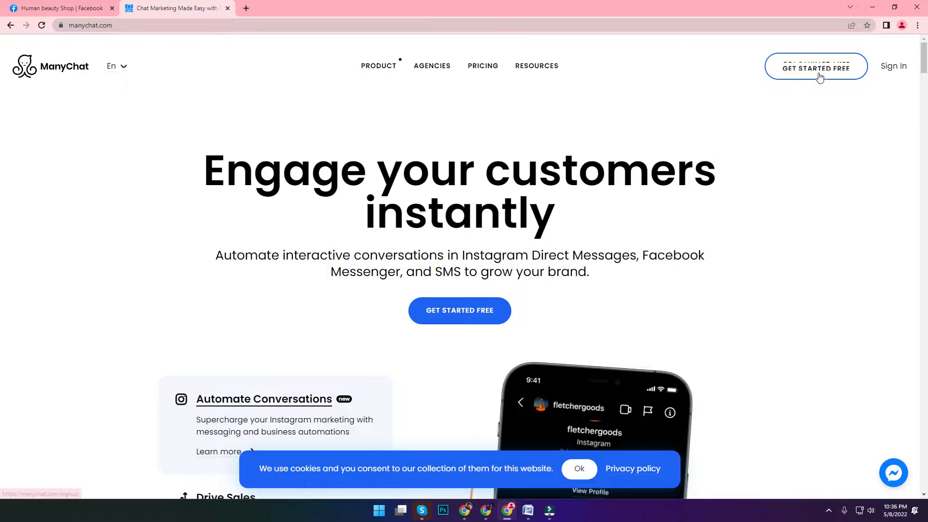
{"action": "left_click", "coordinate": [834, 69]}
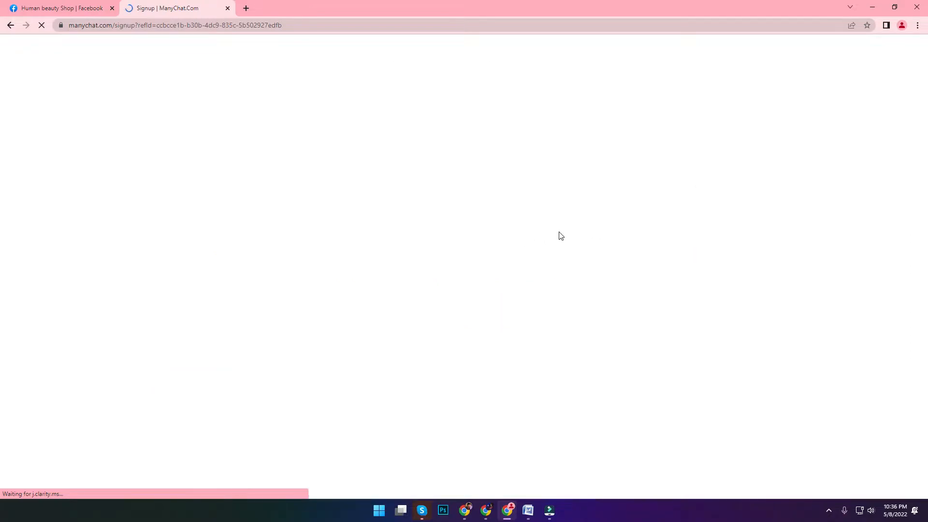
{"action": "left_click", "coordinate": [85, 8]}
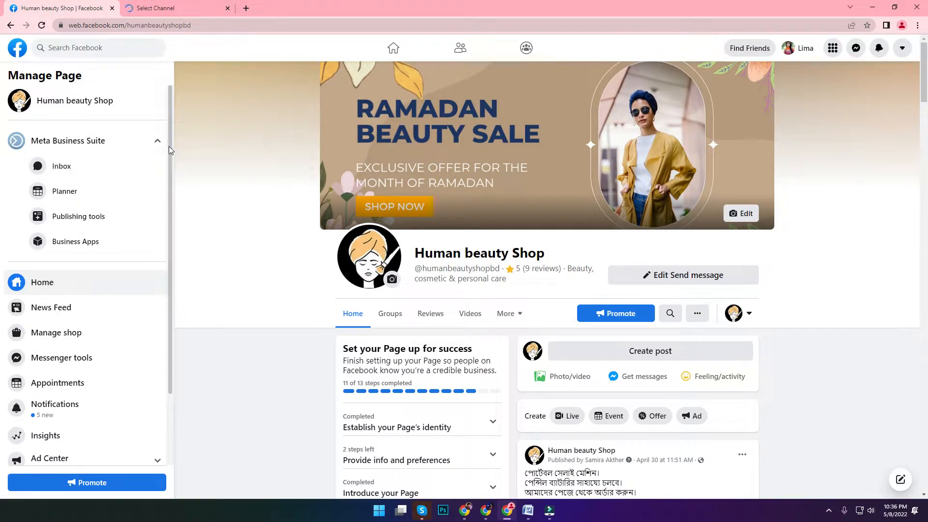
{"action": "left_click", "coordinate": [165, 7]}
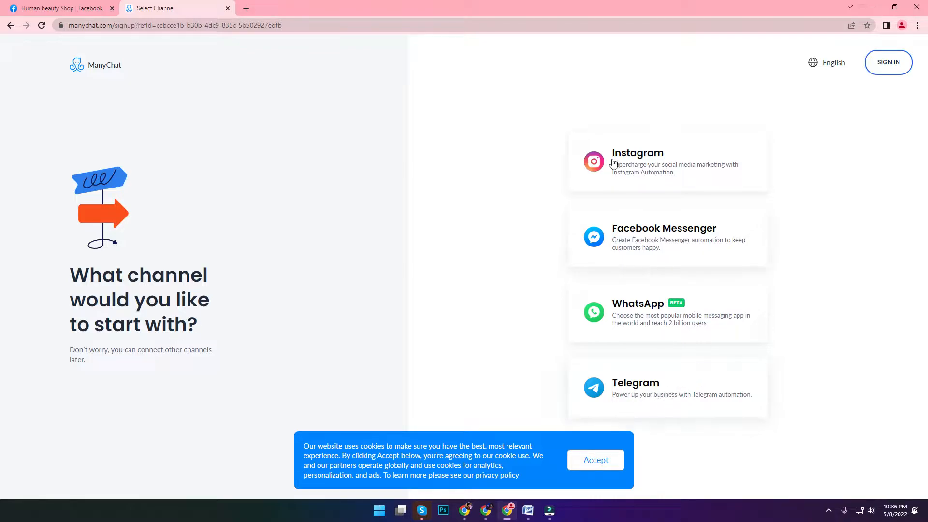
{"action": "left_click", "coordinate": [103, 5]}
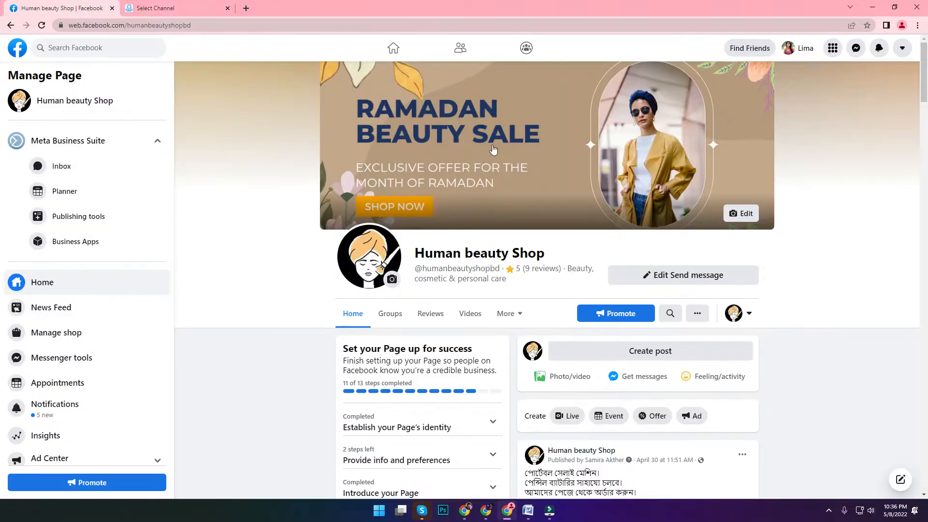
{"action": "left_click", "coordinate": [186, 7]}
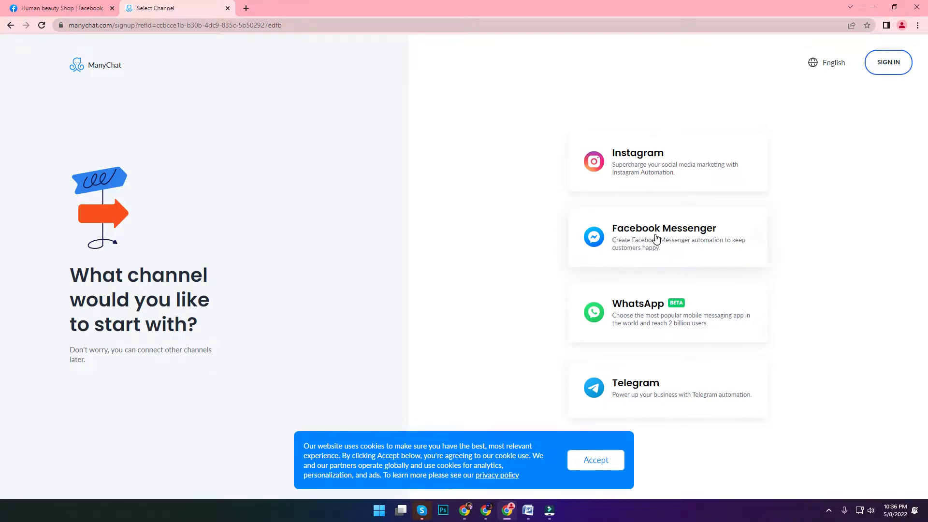
{"action": "left_click", "coordinate": [656, 237]}
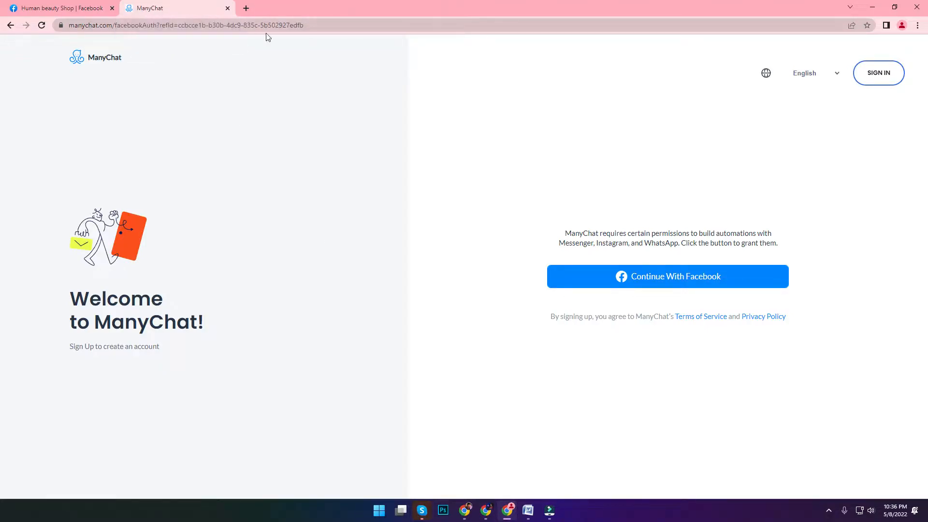
- Start connecting ManyChat with Facebook from the welcome page
{"action": "left_click_drag", "start_coordinate": [678, 10], "coordinate": [307, 2]}
{"action": "left_click", "coordinate": [62, 13]}
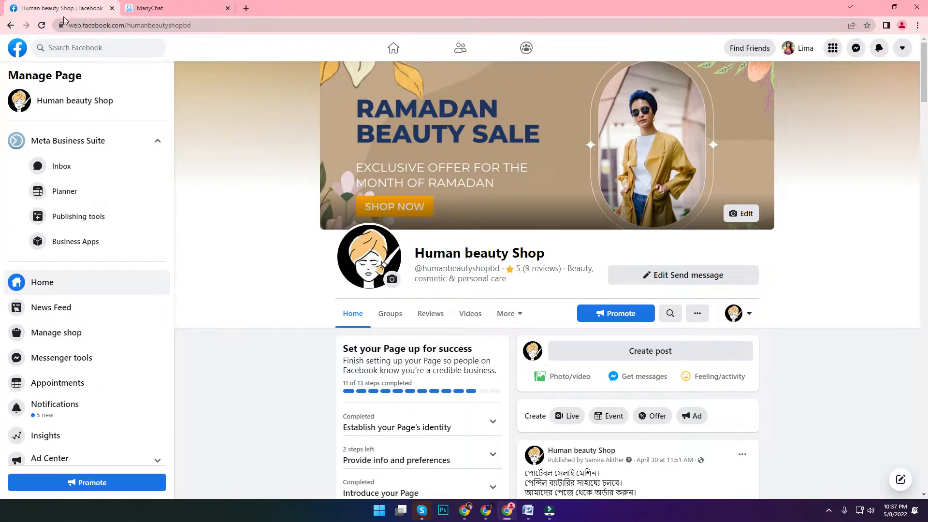
{"action": "left_click", "coordinate": [154, 13]}
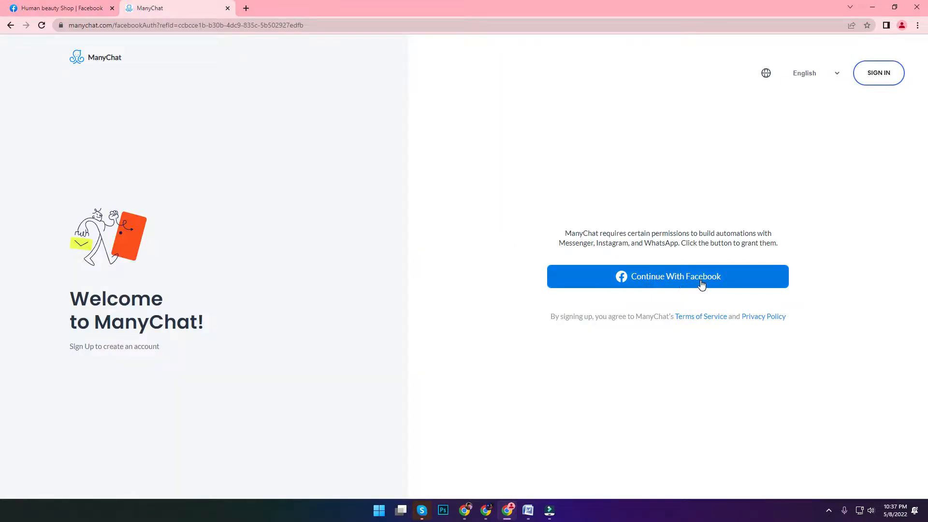
{"action": "left_click", "coordinate": [674, 278]}
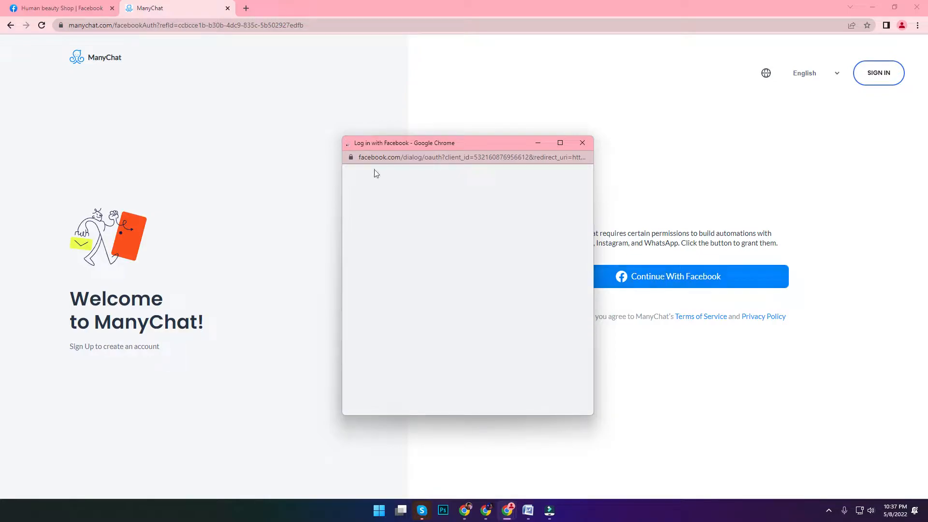
- Enlarge the Facebook login popup, continue with the logged-in account and grant page permissions
{"action": "left_click_drag", "start_coordinate": [341, 137], "coordinate": [114, 26]}
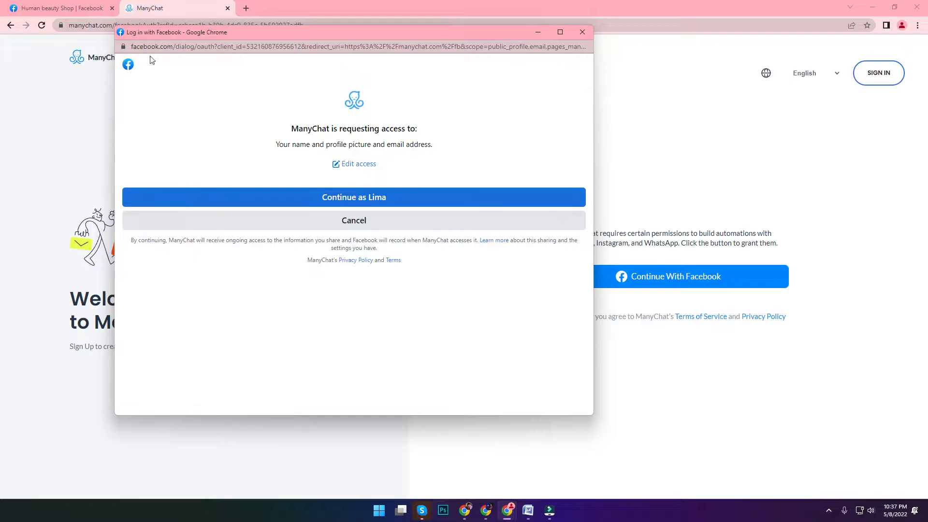
{"action": "left_click", "coordinate": [62, 7]}
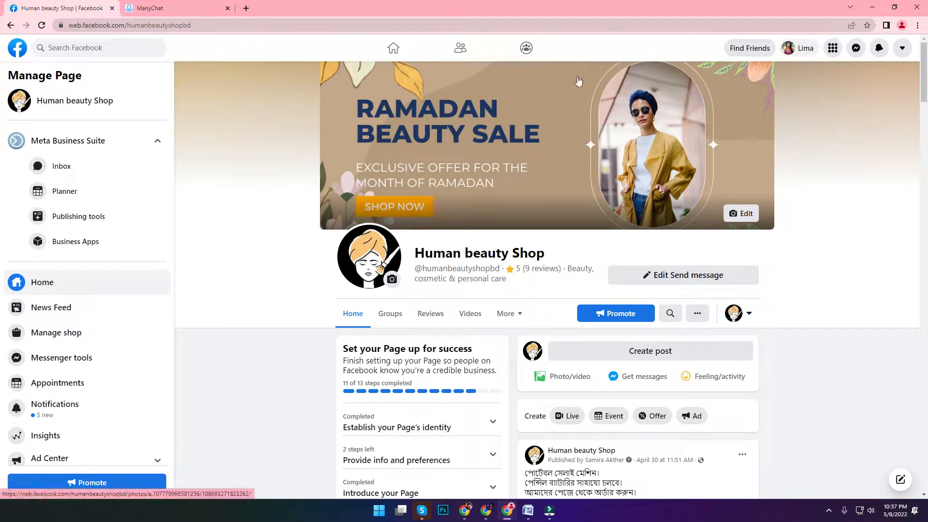
{"action": "left_click", "coordinate": [151, 8]}
{"action": "mouse_move", "coordinate": [510, 511]}
{"action": "left_click", "coordinate": [551, 469]}
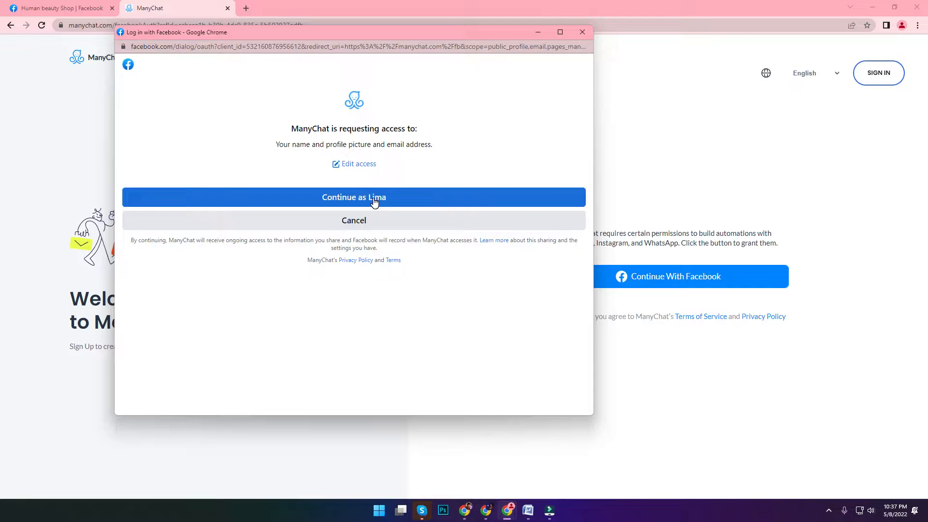
{"action": "left_click", "coordinate": [393, 198]}
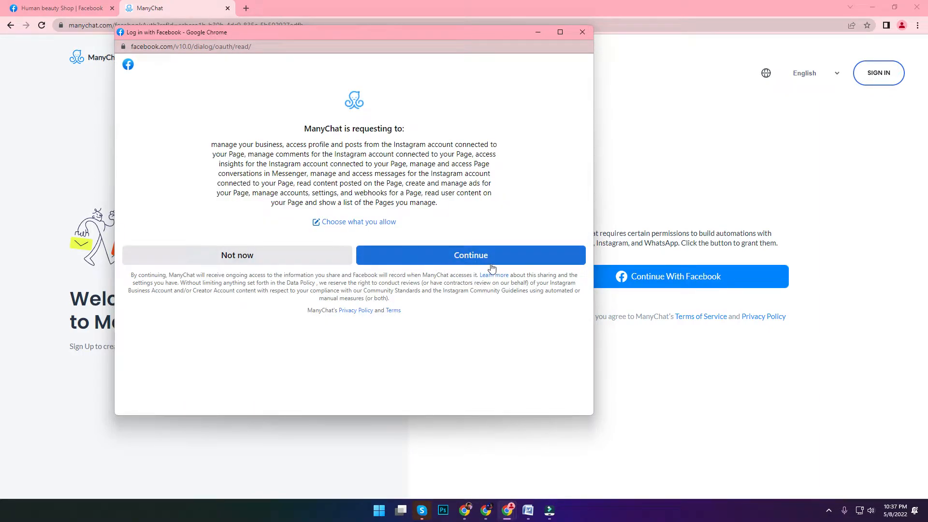
{"action": "left_click", "coordinate": [473, 255]}
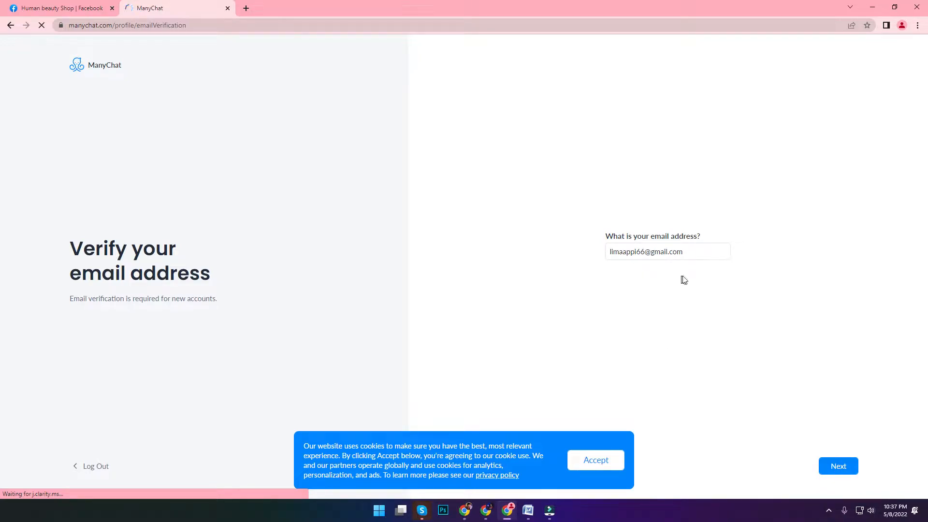
- Check the Human beauty Shop page, close its Messenger chat, and return to email verification
{"action": "left_click", "coordinate": [59, 8]}
{"action": "scroll", "coordinate": [497, 379], "scroll_direction": "down", "scroll_amount": 8}
{"action": "scroll", "coordinate": [480, 378], "scroll_direction": "down", "scroll_amount": 10}
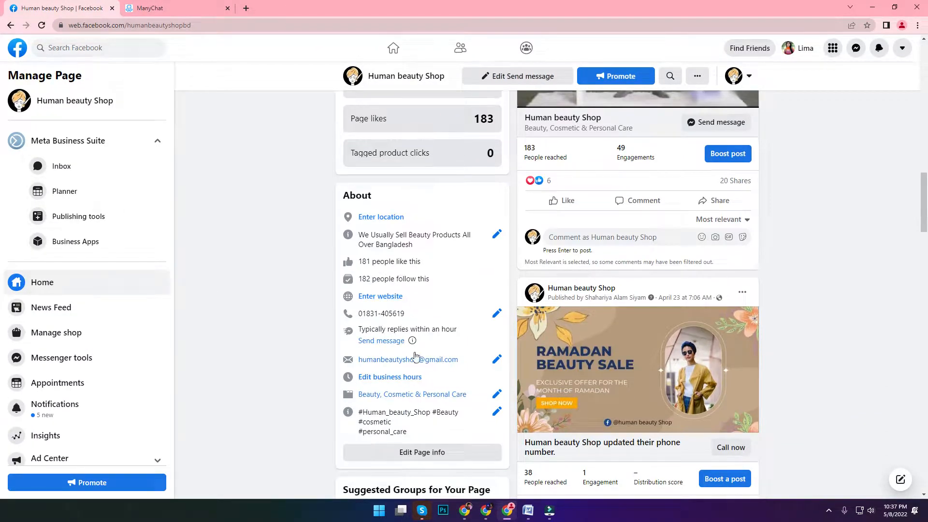
{"action": "left_click", "coordinate": [172, 6]}
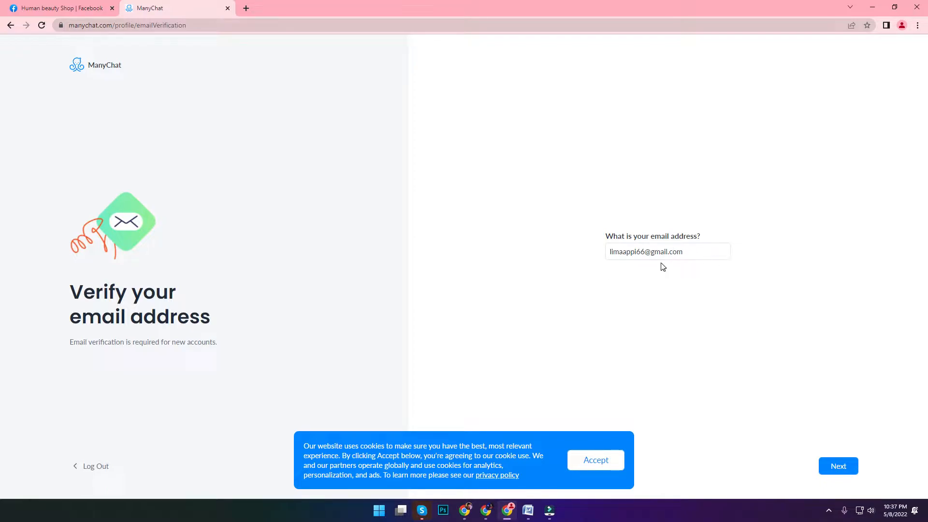
{"action": "left_click", "coordinate": [73, 8]}
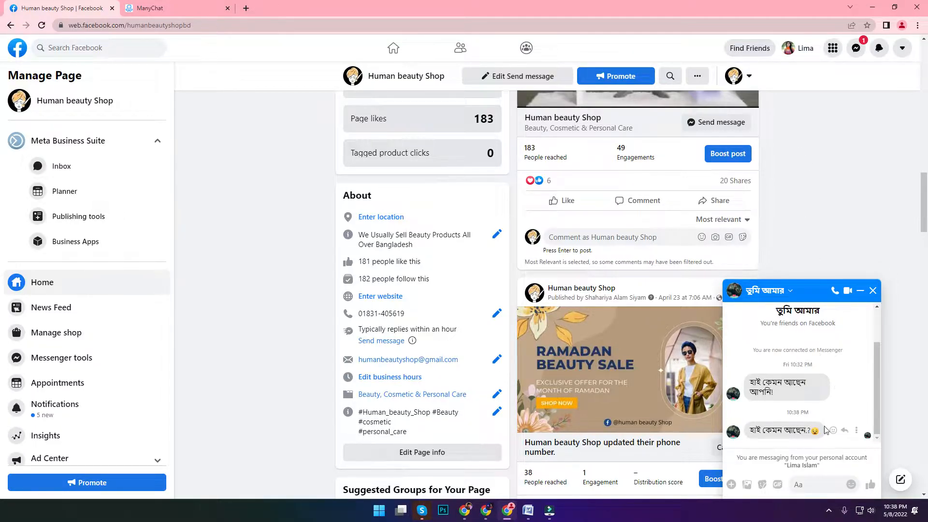
{"action": "left_click", "coordinate": [873, 291]}
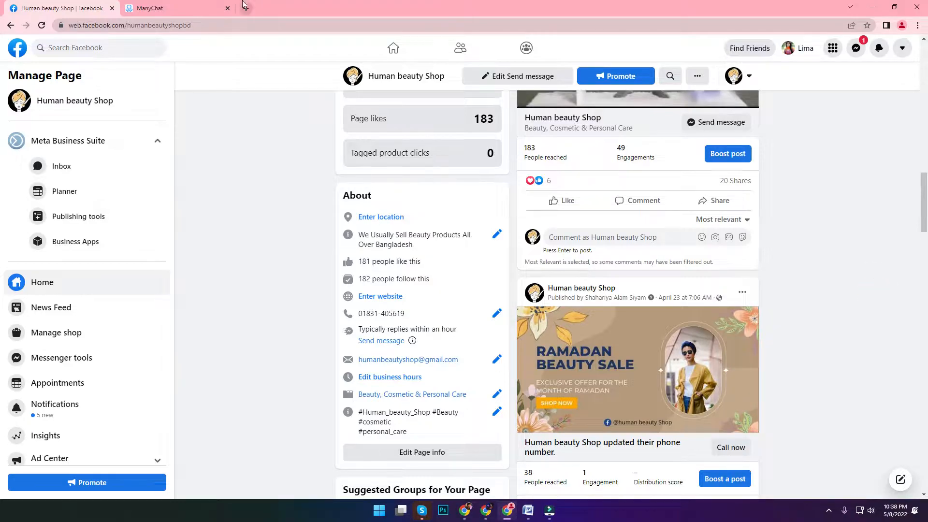
{"action": "left_click", "coordinate": [179, 6]}
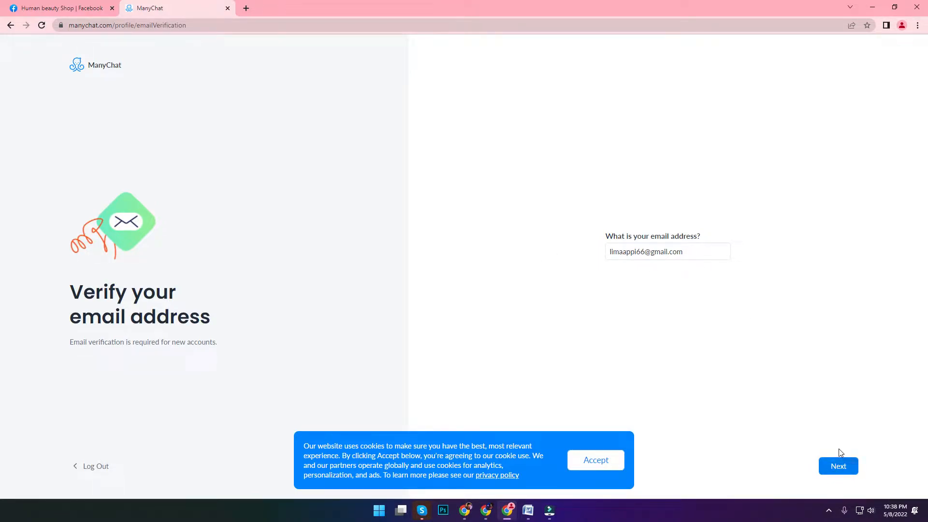
- Have the verification code emailed and enter the six-digit code
{"action": "left_click", "coordinate": [844, 471]}
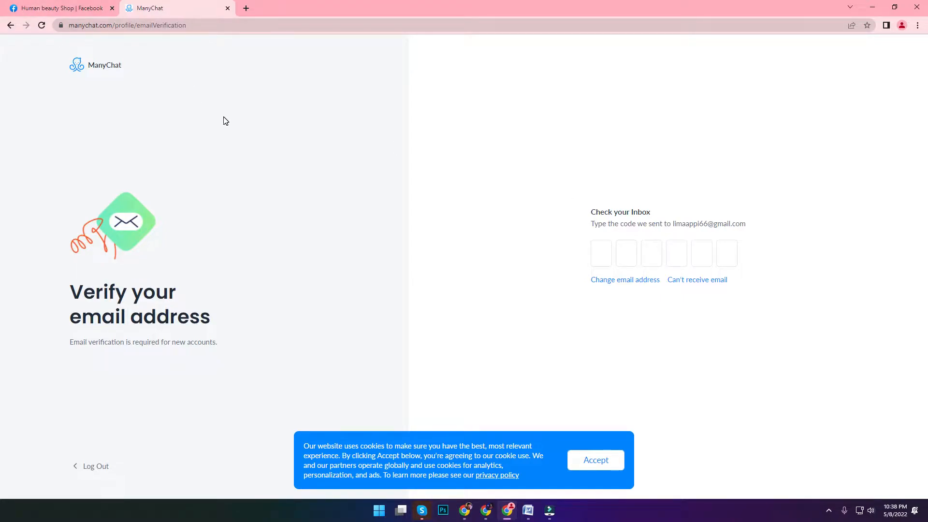
{"action": "left_click", "coordinate": [601, 253]}
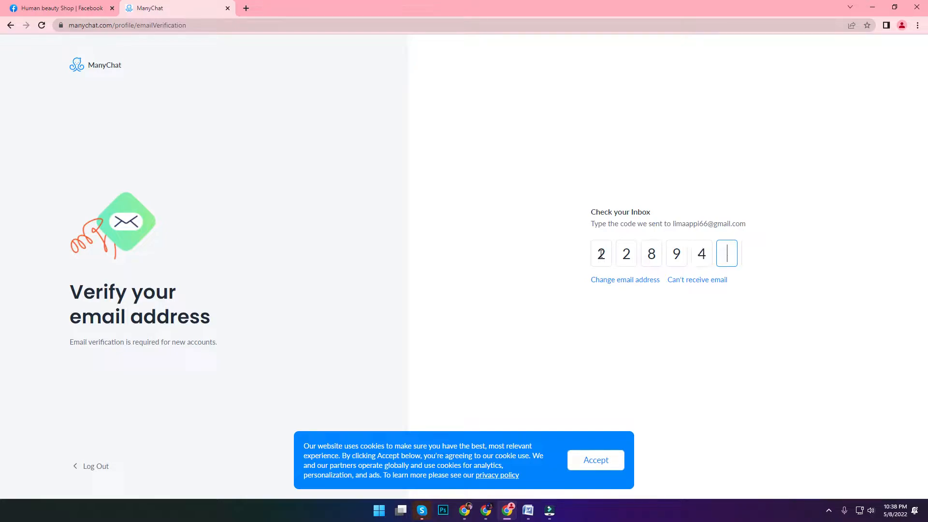
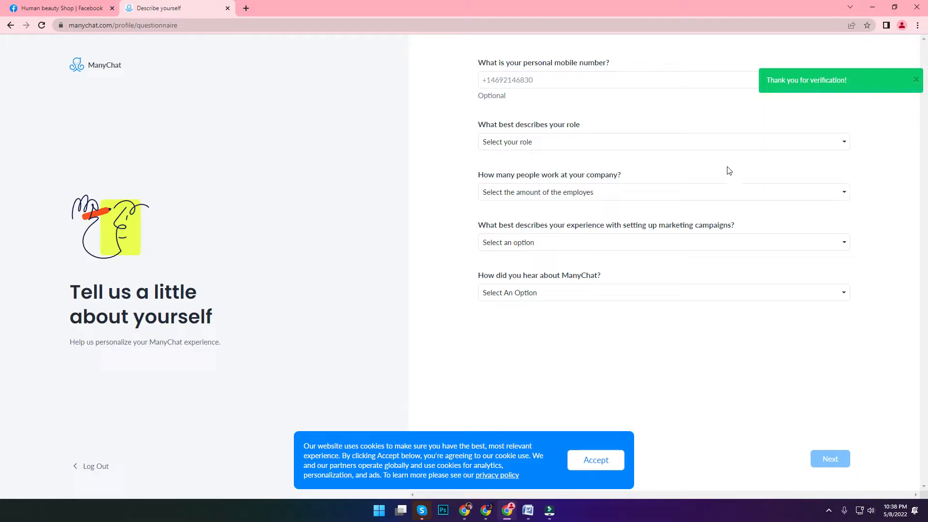
- Answer role Marketing agency, company size 11-50 and clients managed 26-100
{"action": "left_click", "coordinate": [431, 132]}
{"action": "left_click", "coordinate": [916, 79]}
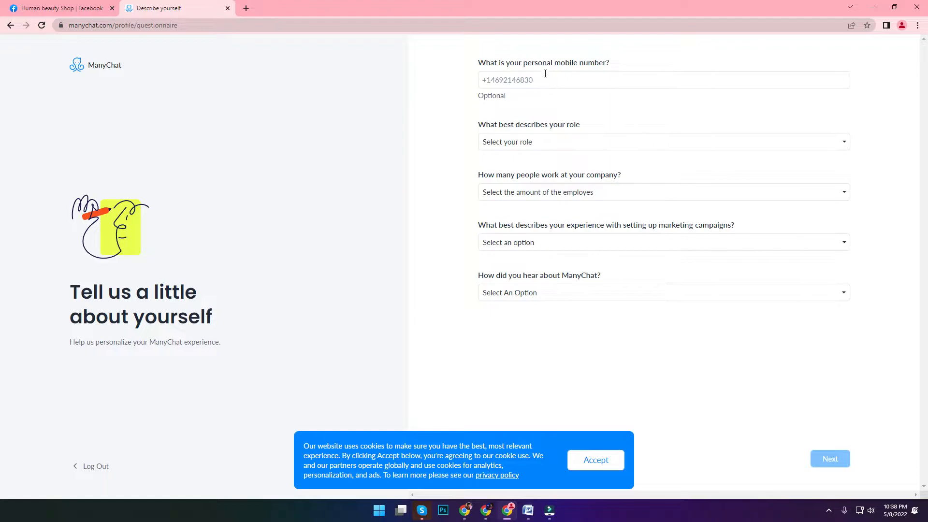
{"action": "left_click", "coordinate": [539, 143]}
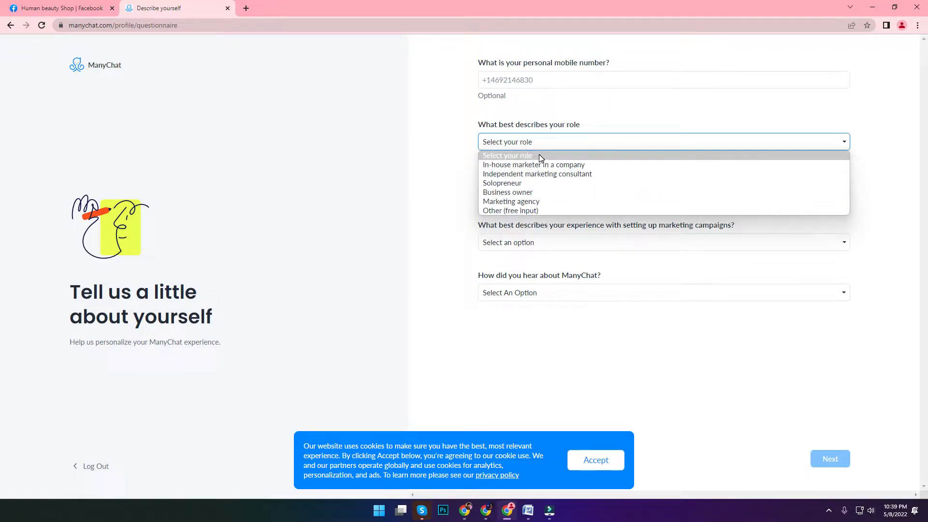
{"action": "left_click", "coordinate": [545, 203]}
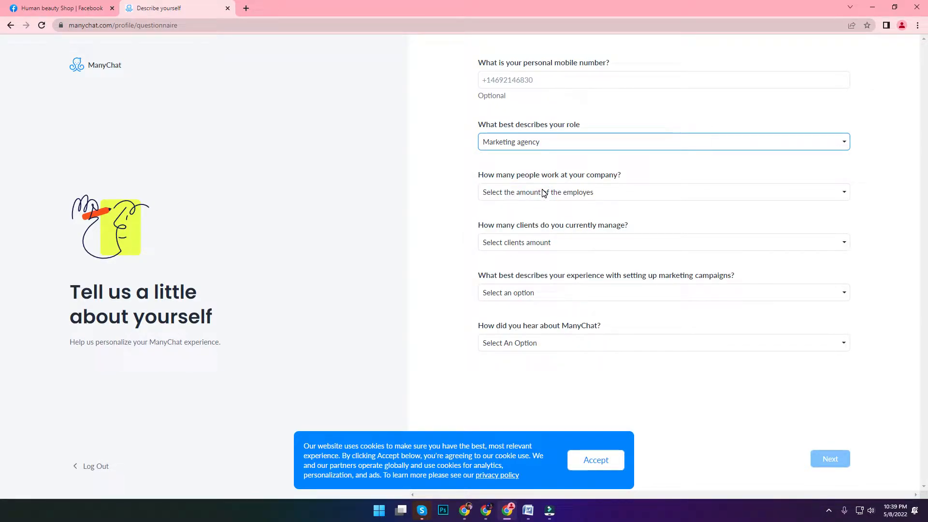
{"action": "left_click", "coordinate": [544, 194]}
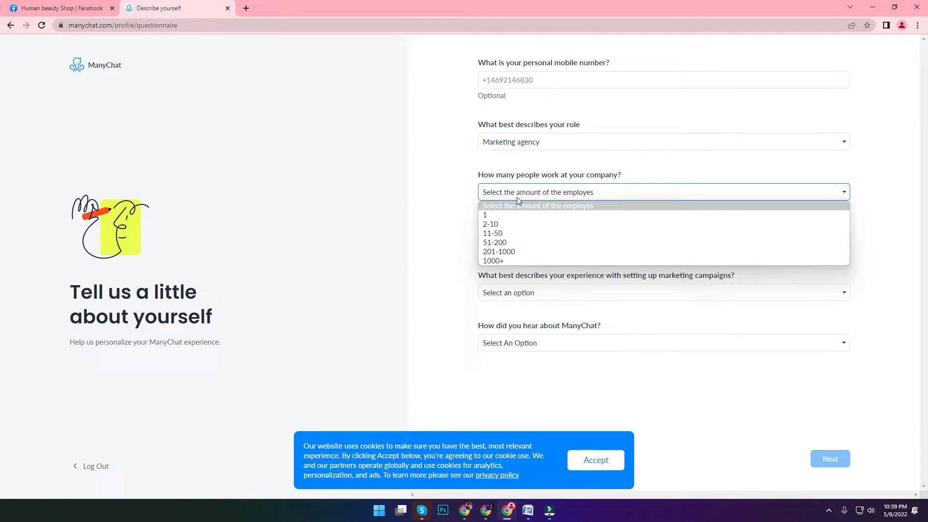
{"action": "left_click", "coordinate": [503, 234]}
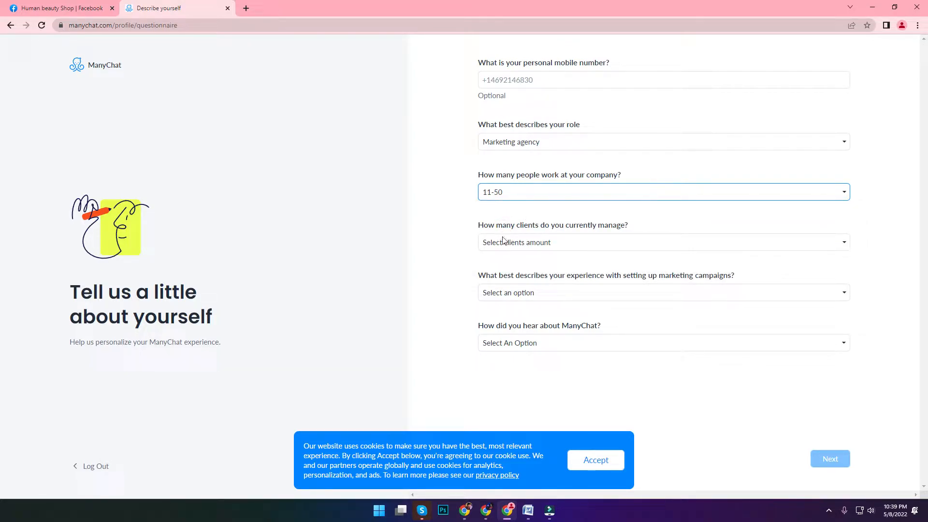
{"action": "left_click", "coordinate": [595, 245]}
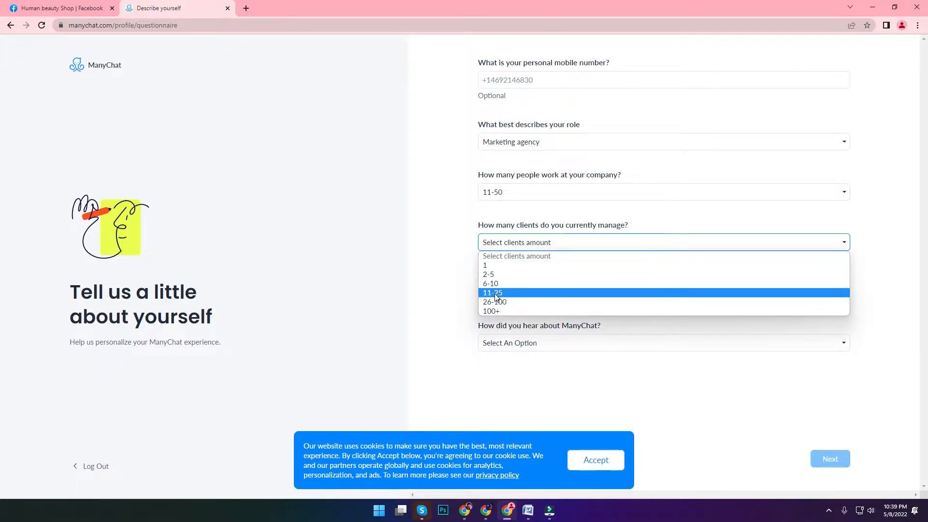
{"action": "left_click", "coordinate": [507, 306]}
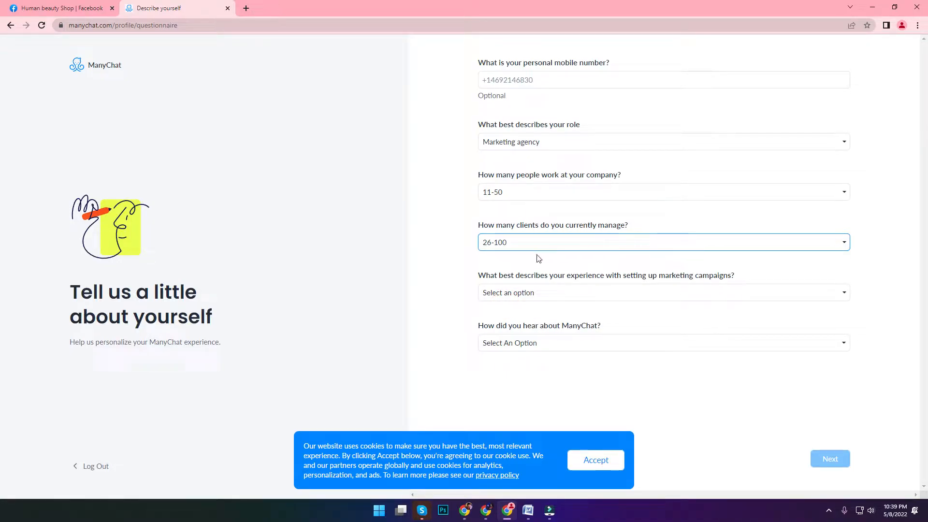
- Set experience to Beginner, mark Google Search as the source, and submit the profile
{"action": "left_click", "coordinate": [613, 294]}
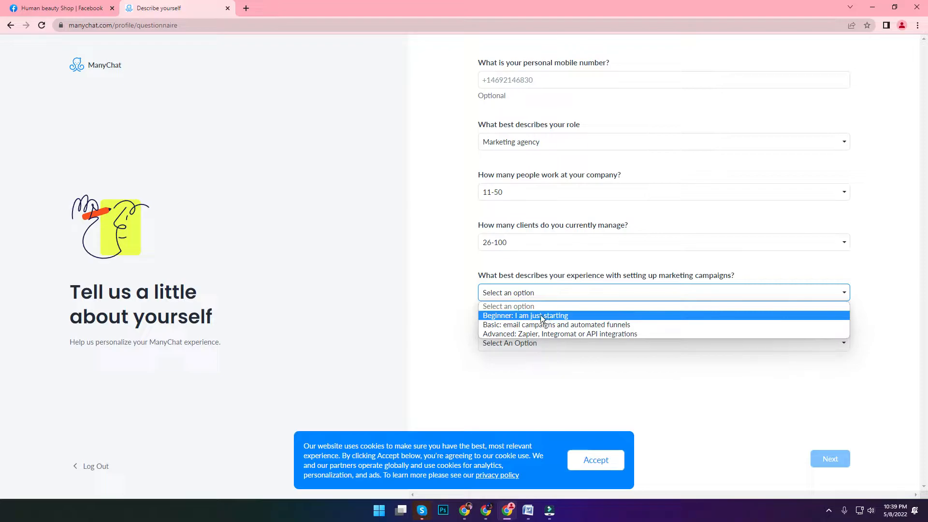
{"action": "left_click", "coordinate": [566, 317]}
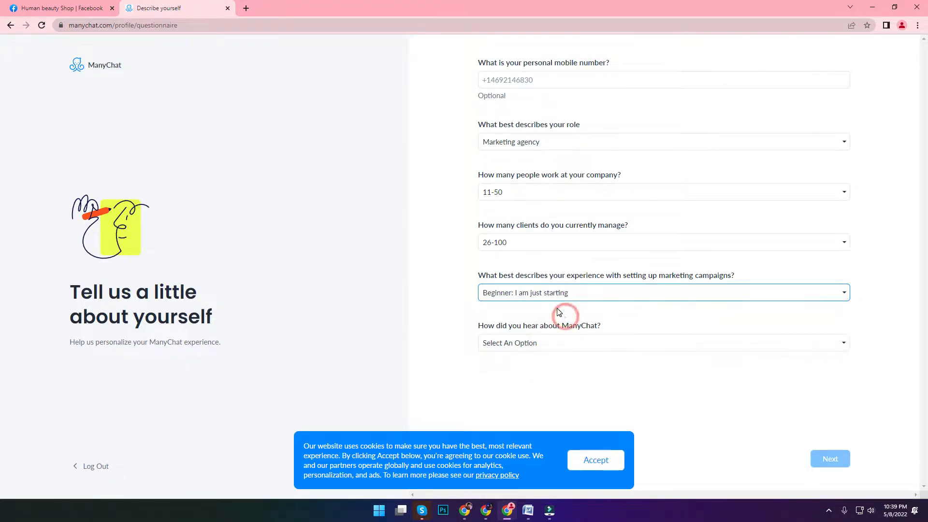
{"action": "left_click", "coordinate": [517, 346]}
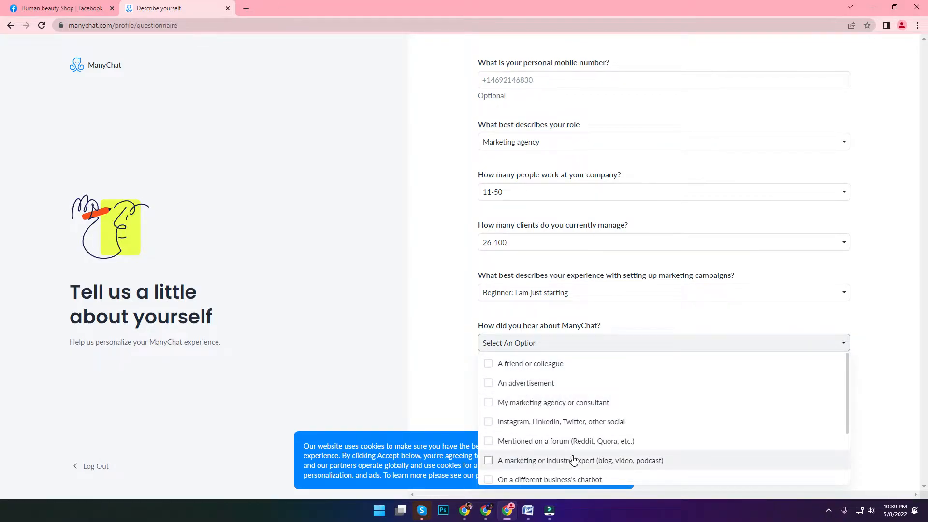
{"action": "scroll", "coordinate": [516, 458], "scroll_direction": "down", "scroll_amount": 2}
{"action": "left_click", "coordinate": [541, 436]}
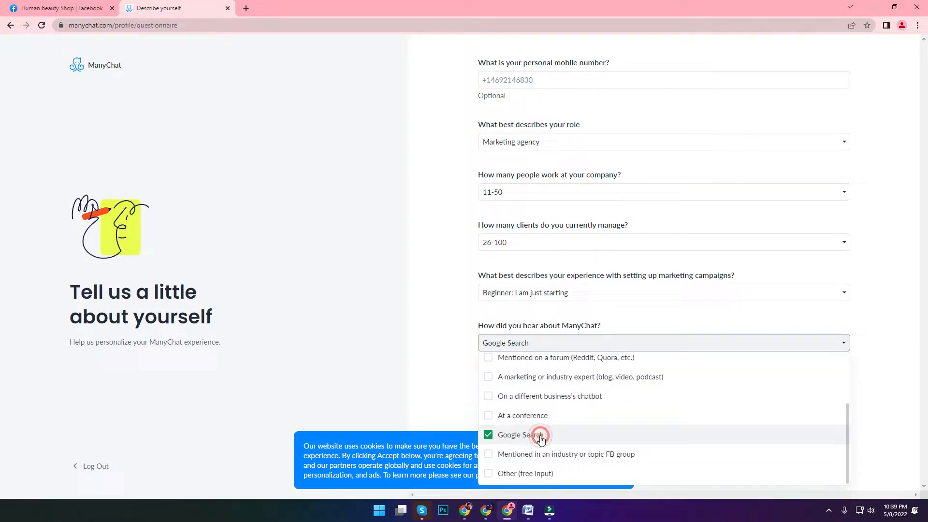
{"action": "left_click", "coordinate": [436, 362]}
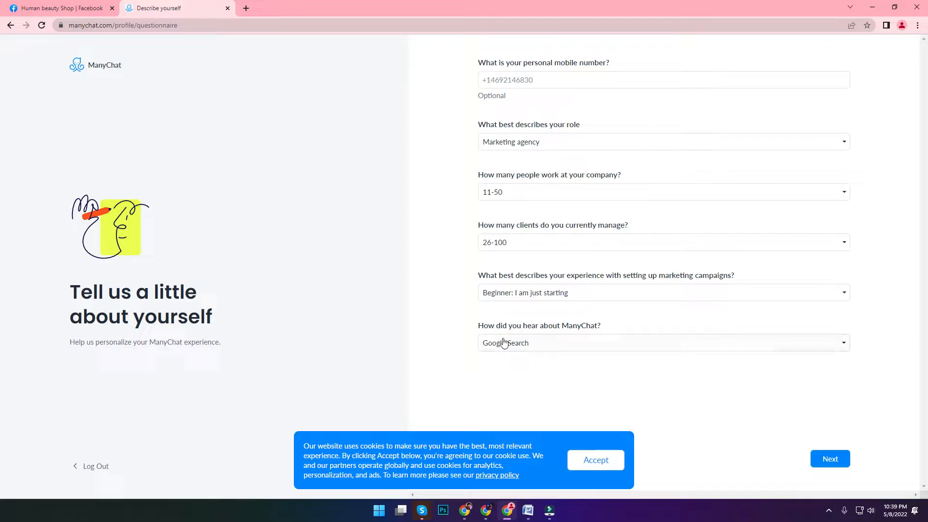
{"action": "left_click", "coordinate": [838, 462]}
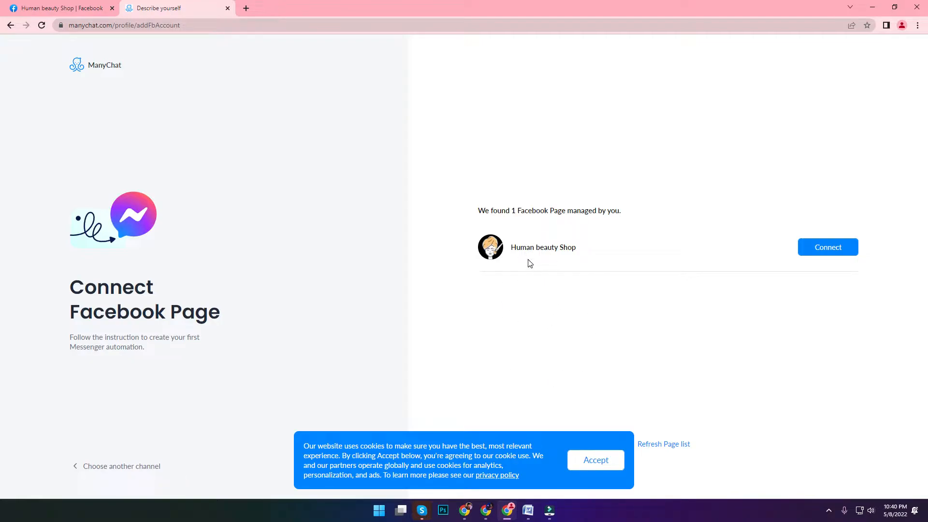
- Connect the Human beauty Shop page and continue past the success screen
{"action": "left_click", "coordinate": [4, 2]}
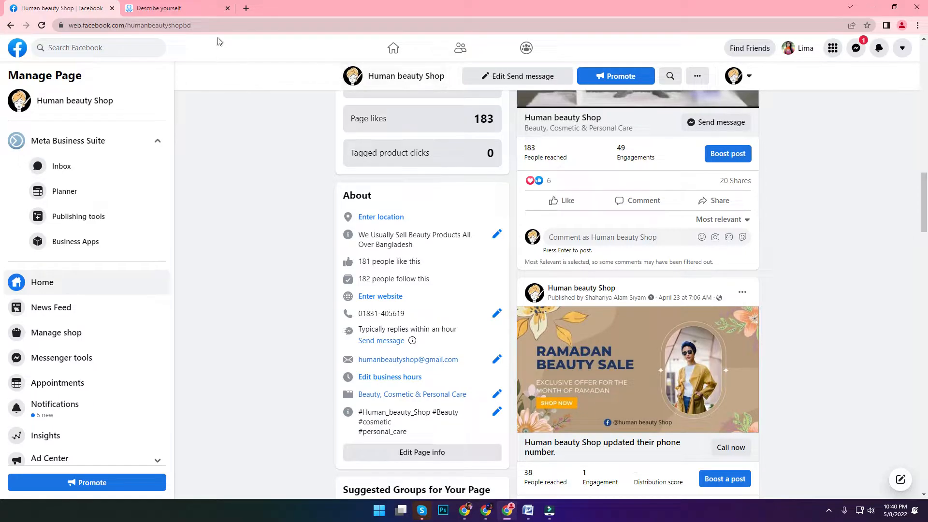
{"action": "left_click", "coordinate": [164, 8]}
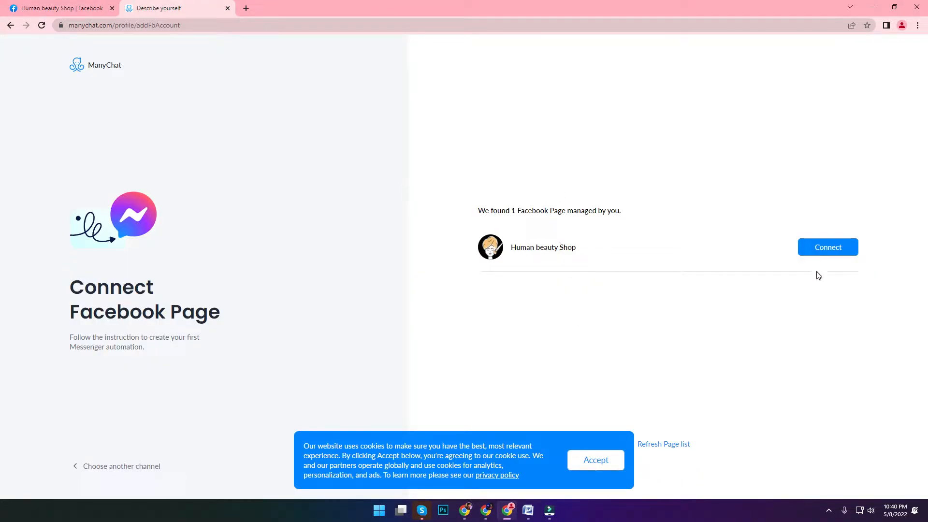
{"action": "left_click", "coordinate": [831, 249]}
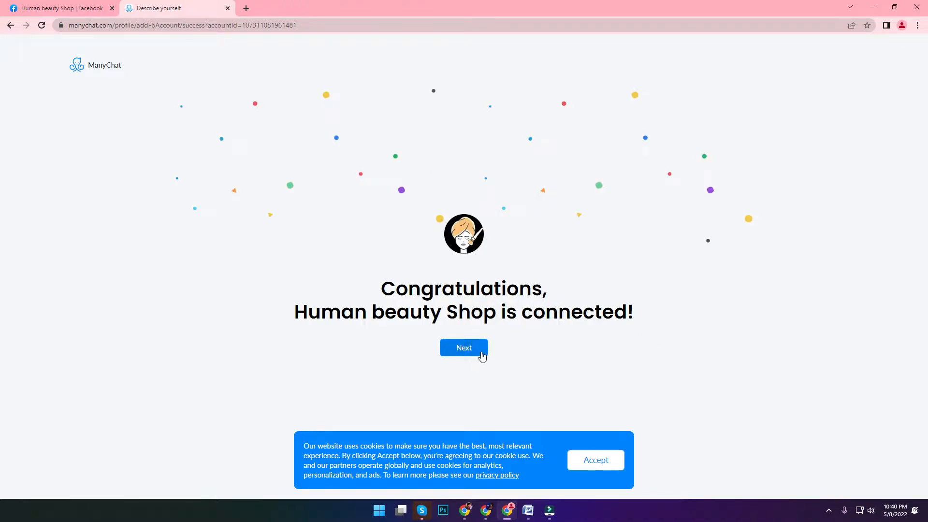
{"action": "left_click", "coordinate": [465, 349]}
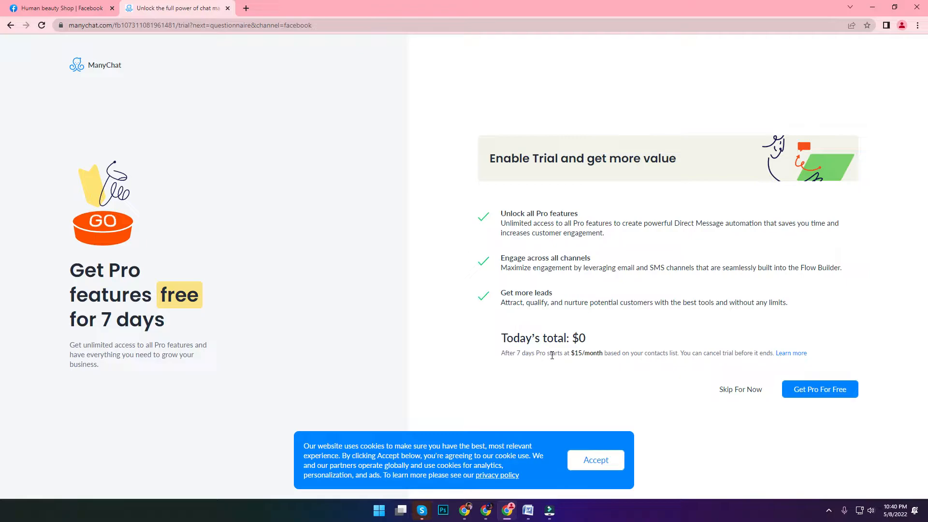
- Skip the Pro trial and answer real business, E-commerce, Physical goods
{"action": "left_click", "coordinate": [738, 397]}
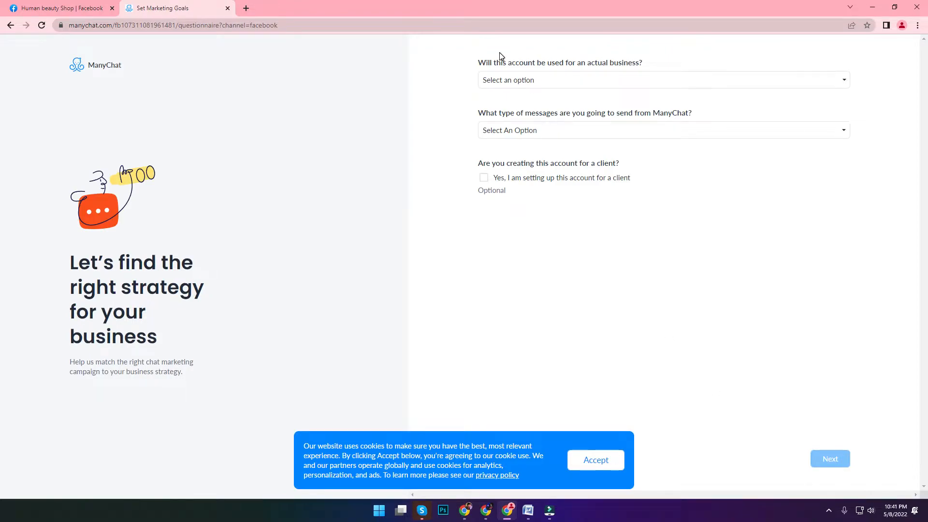
{"action": "left_click", "coordinate": [574, 81]}
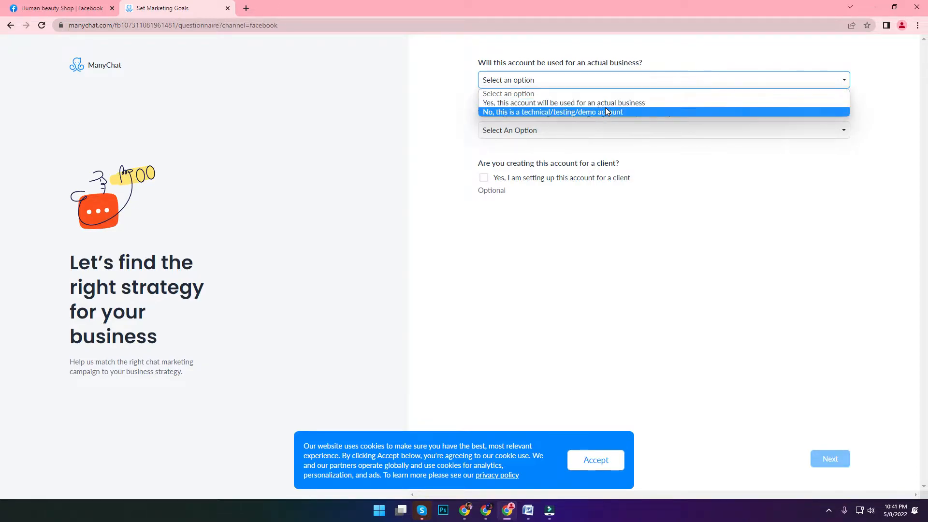
{"action": "left_click", "coordinate": [578, 103]}
{"action": "left_click", "coordinate": [533, 131]}
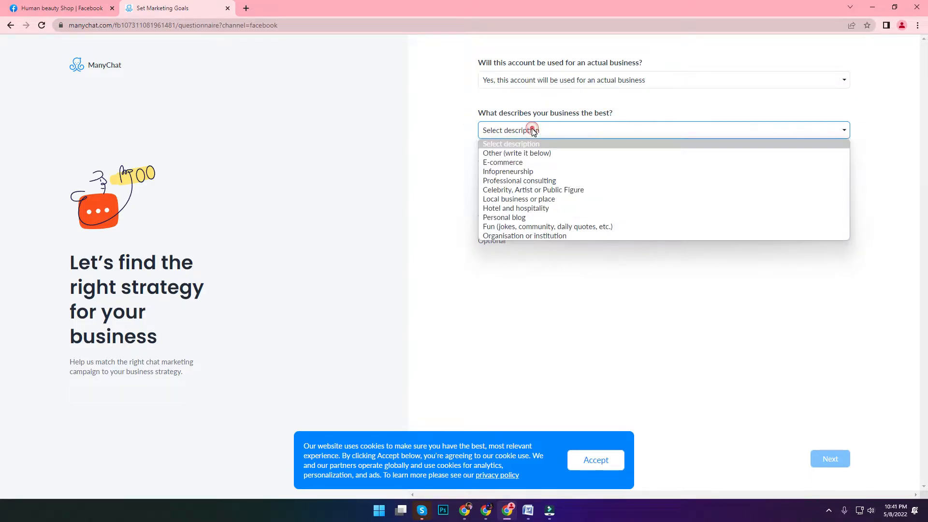
{"action": "left_click", "coordinate": [502, 164]}
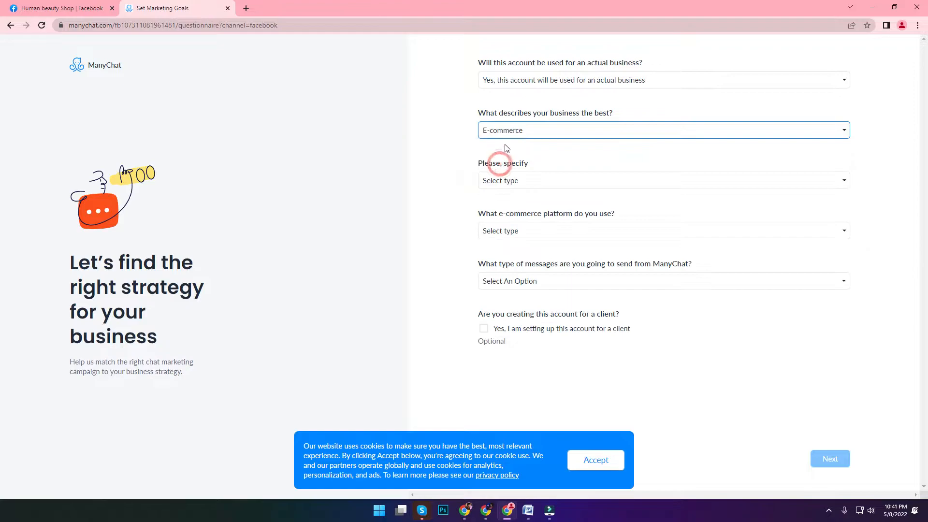
{"action": "left_click", "coordinate": [504, 180]}
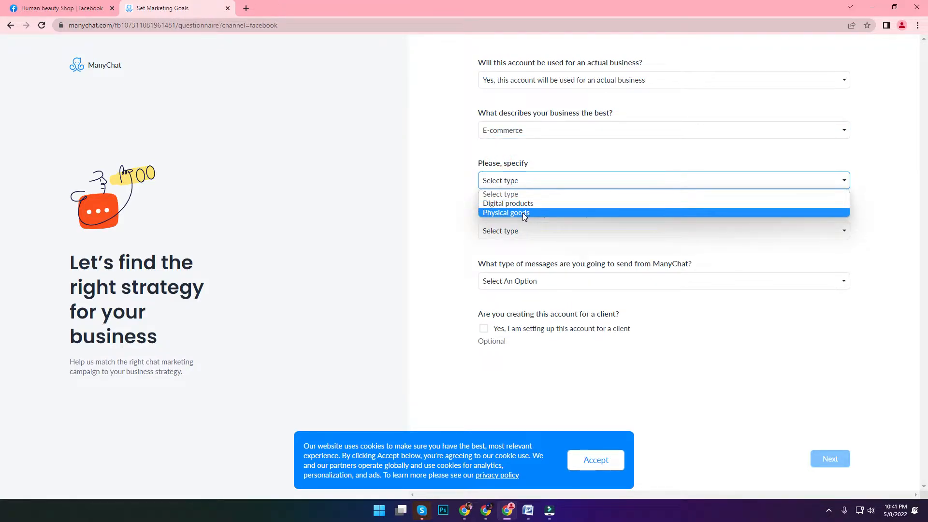
{"action": "left_click", "coordinate": [510, 214]}
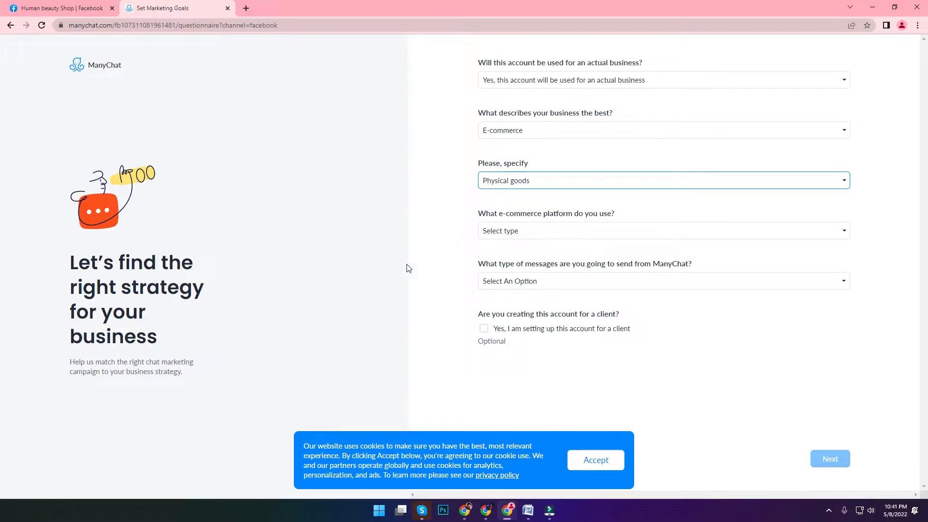
- Choose Amazon and Facebook Messenger, mark the account as for a client, and submit
{"action": "left_click", "coordinate": [506, 233]}
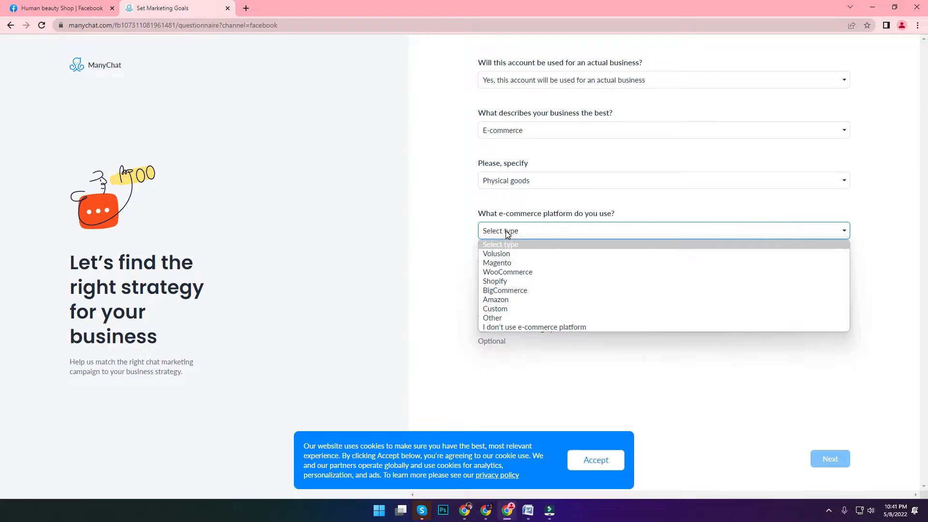
{"action": "left_click", "coordinate": [498, 301]}
{"action": "left_click", "coordinate": [513, 231]}
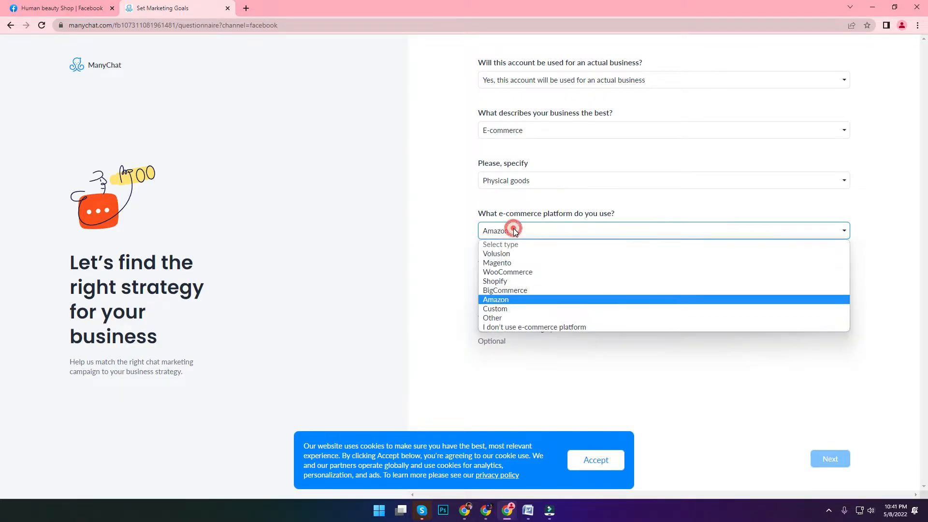
{"action": "left_click", "coordinate": [496, 300]}
{"action": "left_click", "coordinate": [530, 281]}
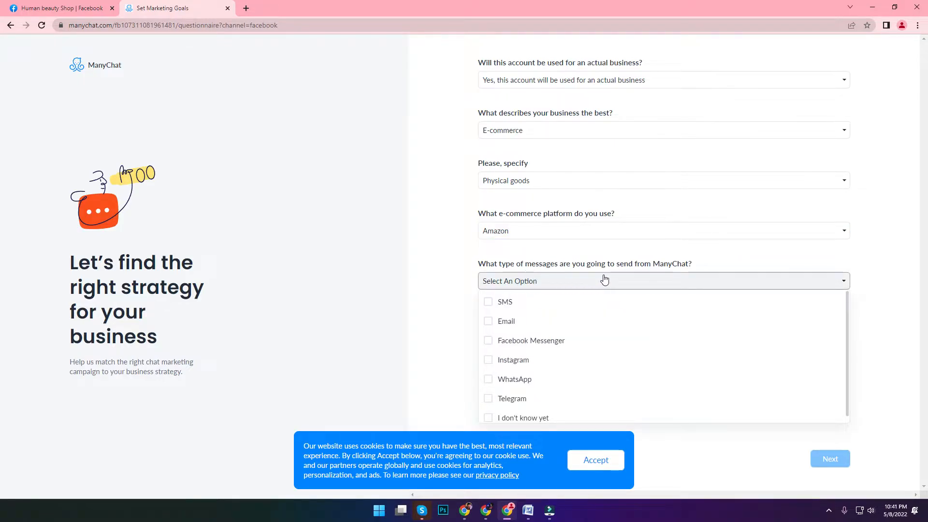
{"action": "left_click", "coordinate": [518, 344]}
{"action": "left_click", "coordinate": [447, 324]}
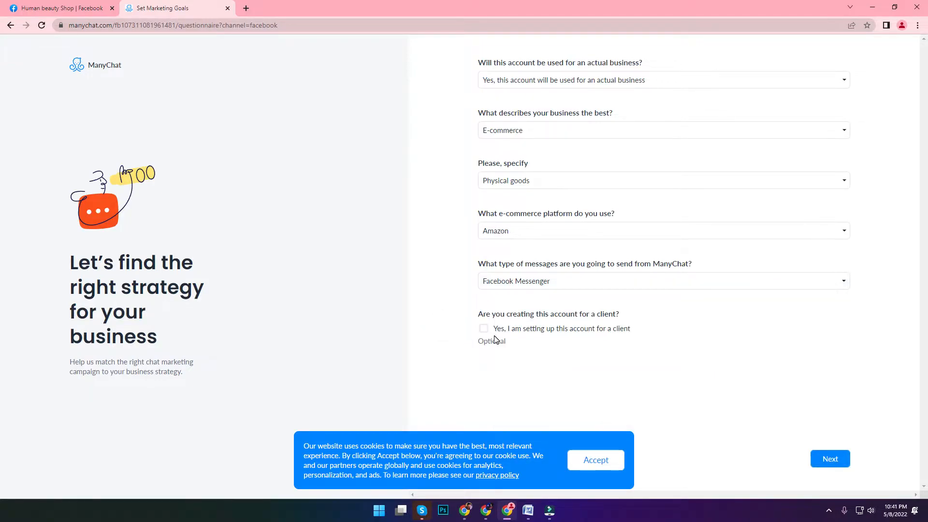
{"action": "left_click", "coordinate": [484, 328]}
{"action": "left_click", "coordinate": [830, 458]}
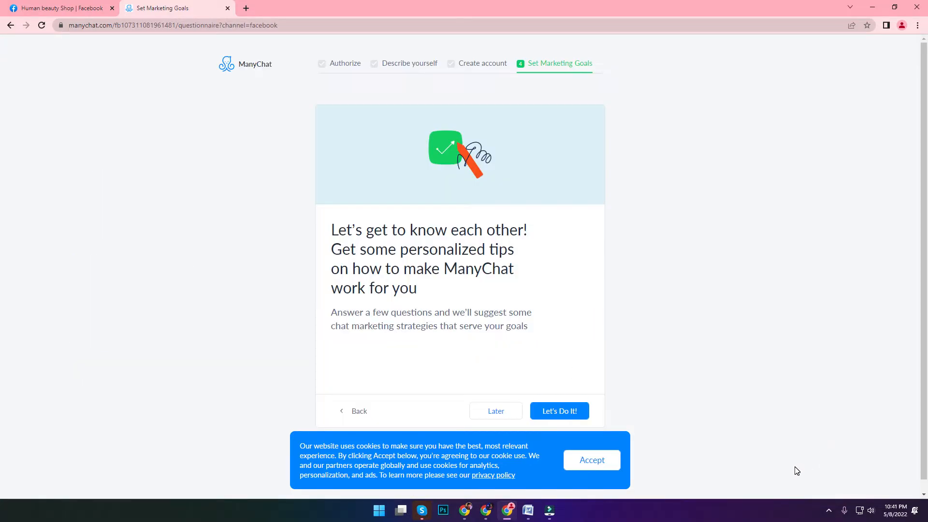
- Start the marketing-goals survey, then bring the Google Meet call to the front
{"action": "left_click", "coordinate": [557, 410]}
{"action": "scroll", "coordinate": [513, 308], "scroll_direction": "down", "scroll_amount": 1}
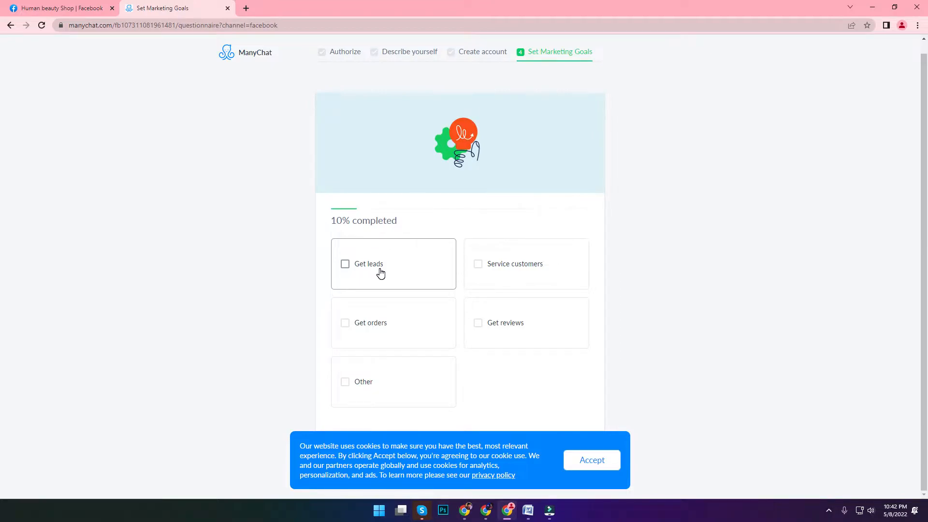
{"action": "left_click", "coordinate": [463, 512]}
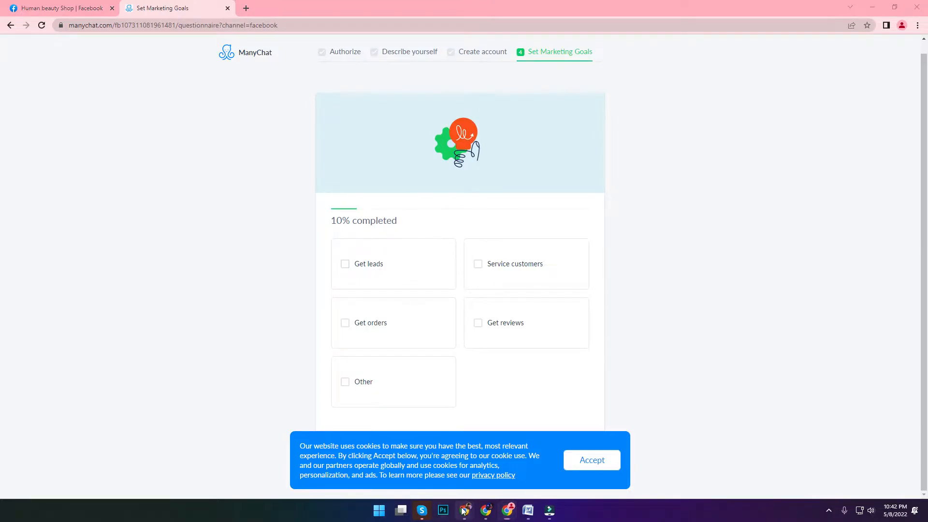
{"action": "left_click", "coordinate": [411, 469]}
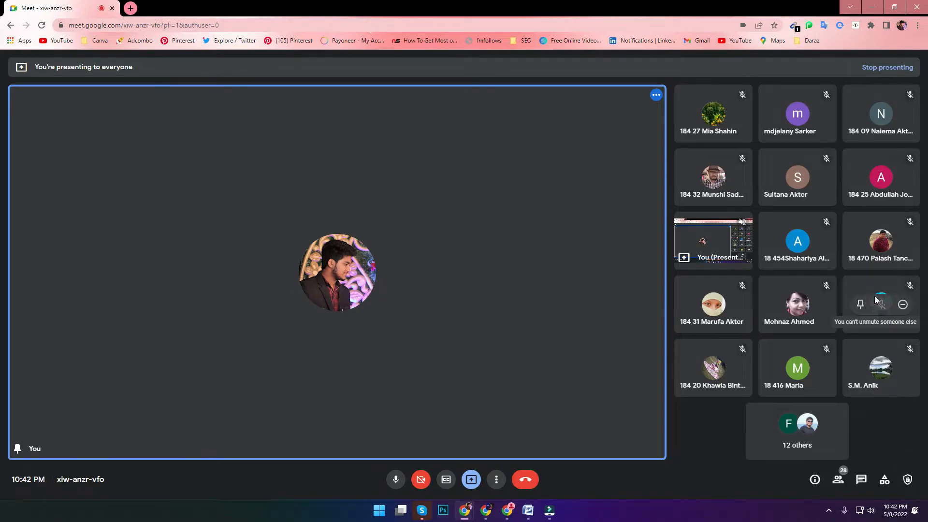
- Show the in-call messages panel beside the Google Meet call
{"action": "left_click", "coordinate": [863, 479]}
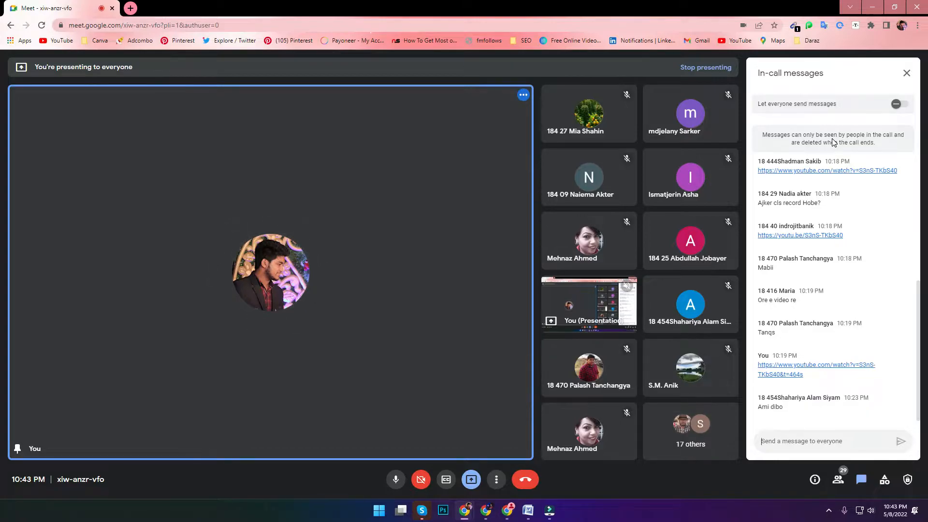
- Choose Service customers, Facebook Business Page promotion and Welcome messages, accepting cookies, then finish
{"action": "left_click", "coordinate": [872, 7]}
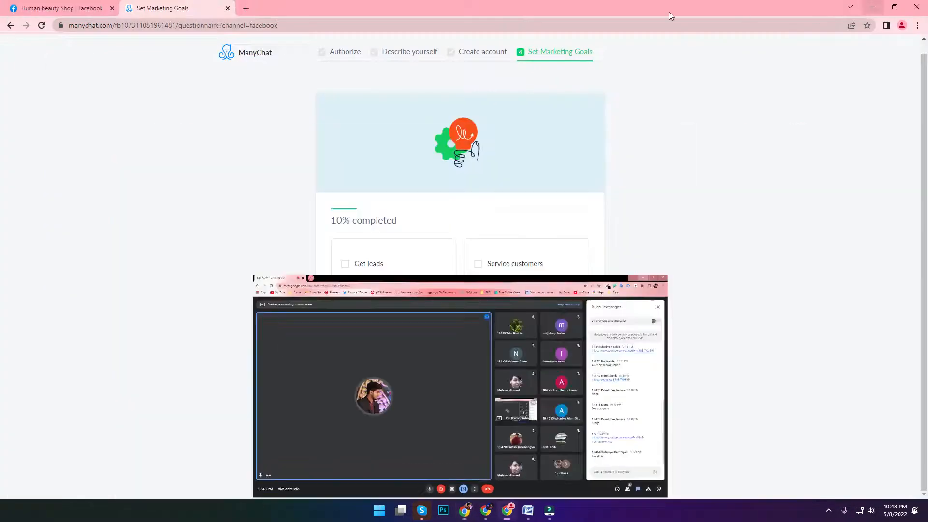
{"action": "left_click", "coordinate": [488, 269]}
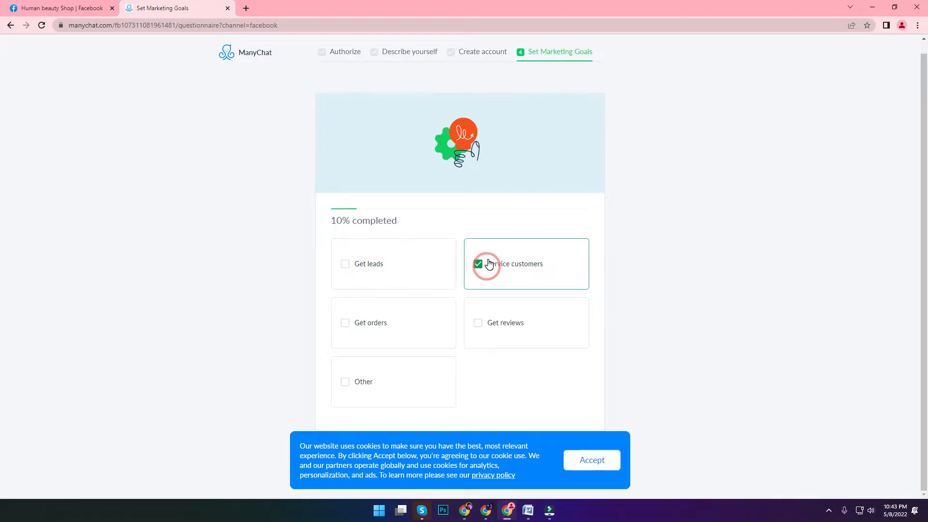
{"action": "left_click", "coordinate": [597, 459]}
{"action": "left_click", "coordinate": [567, 452]}
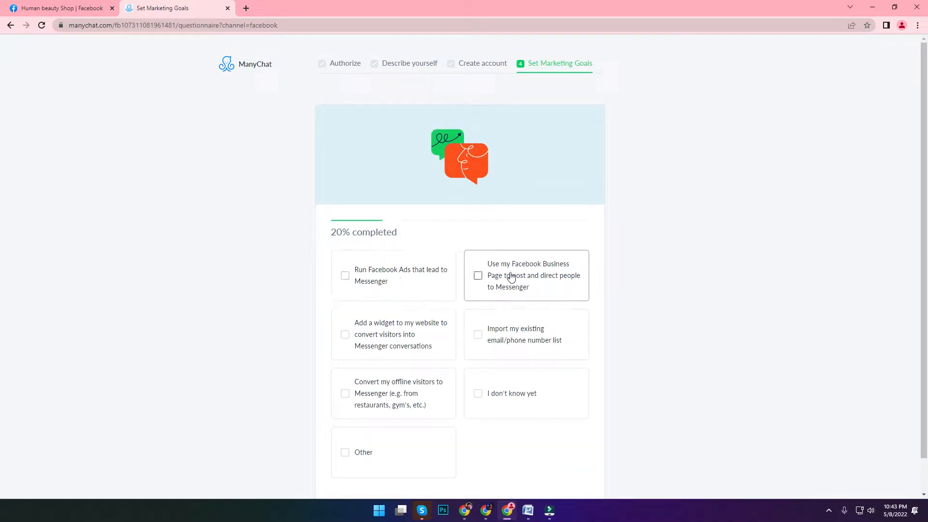
{"action": "left_click", "coordinate": [476, 280]}
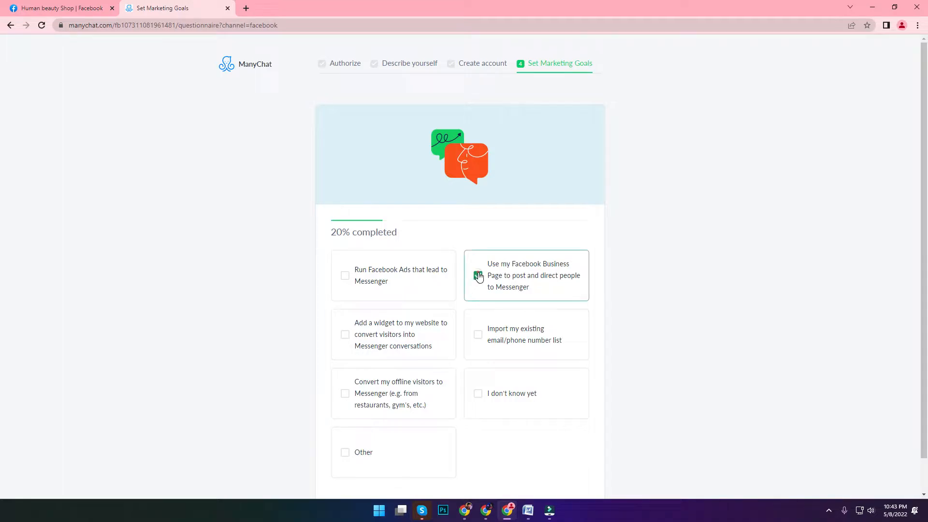
{"action": "scroll", "coordinate": [468, 346], "scroll_direction": "down", "scroll_amount": 1}
{"action": "left_click", "coordinate": [553, 483]}
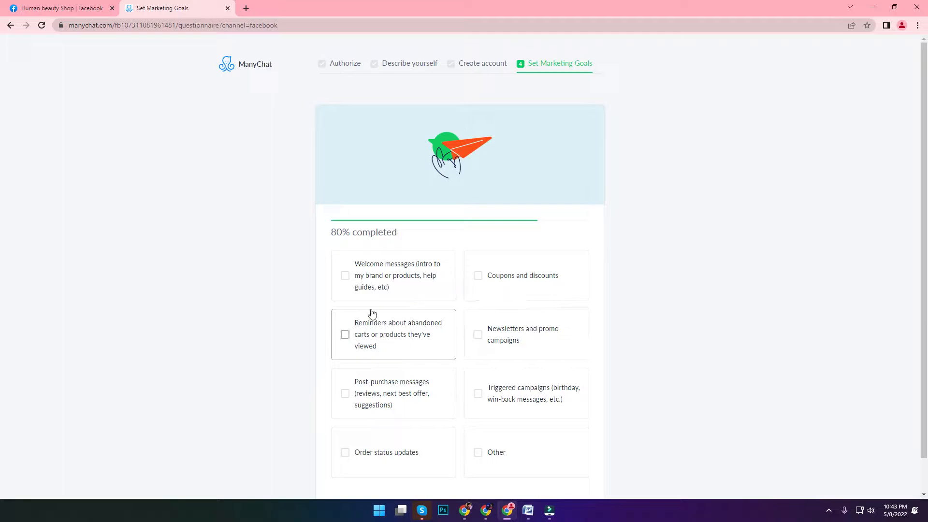
{"action": "left_click", "coordinate": [345, 275]}
{"action": "scroll", "coordinate": [450, 301], "scroll_direction": "down", "scroll_amount": 1}
{"action": "left_click", "coordinate": [549, 478]}
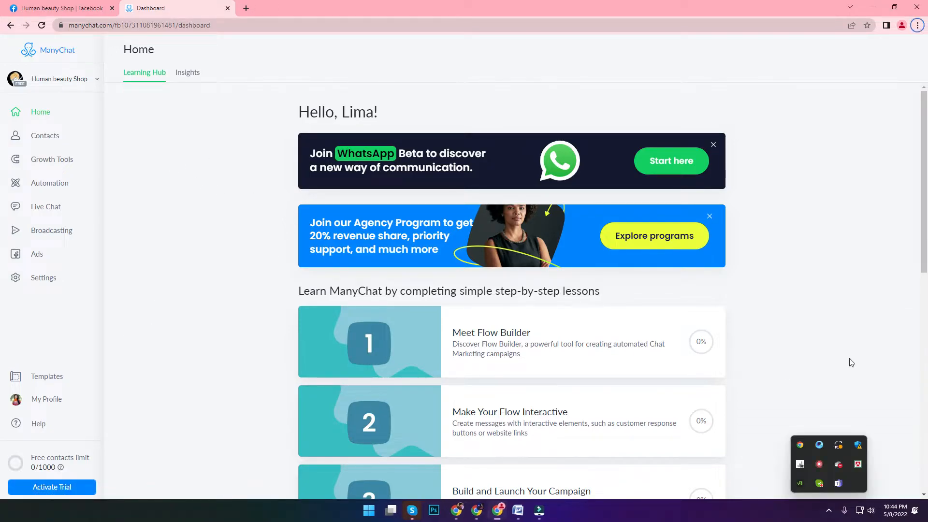
{"action": "left_click", "coordinate": [136, 222]}
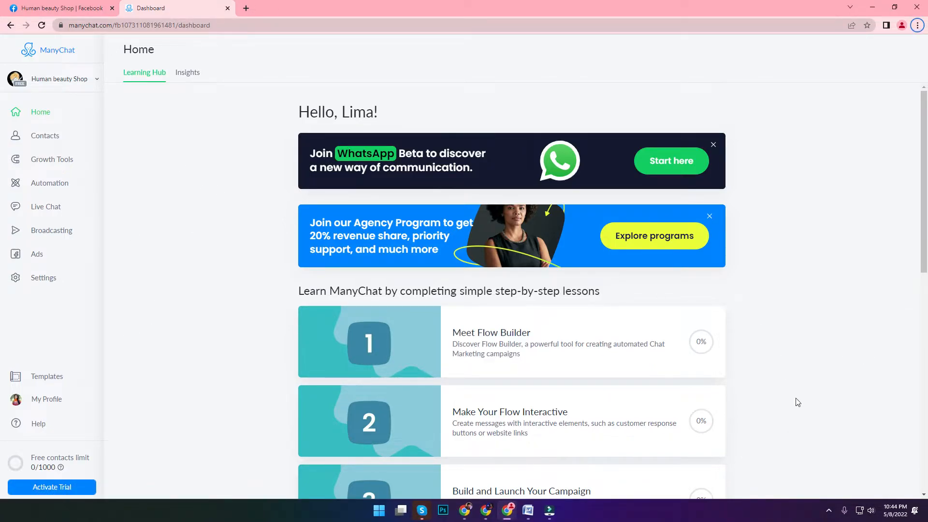
{"action": "left_click", "coordinate": [829, 510]}
{"action": "right_click", "coordinate": [819, 464]}
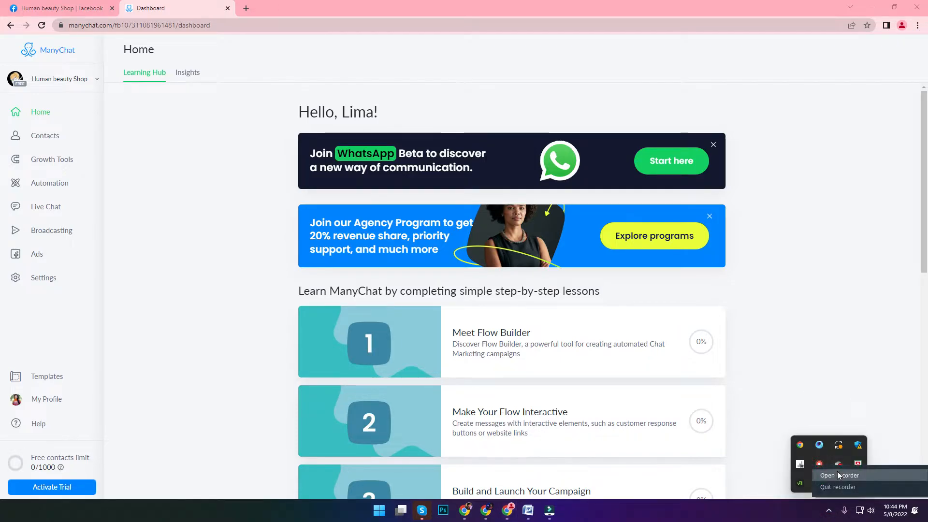
{"action": "left_click", "coordinate": [839, 475]}
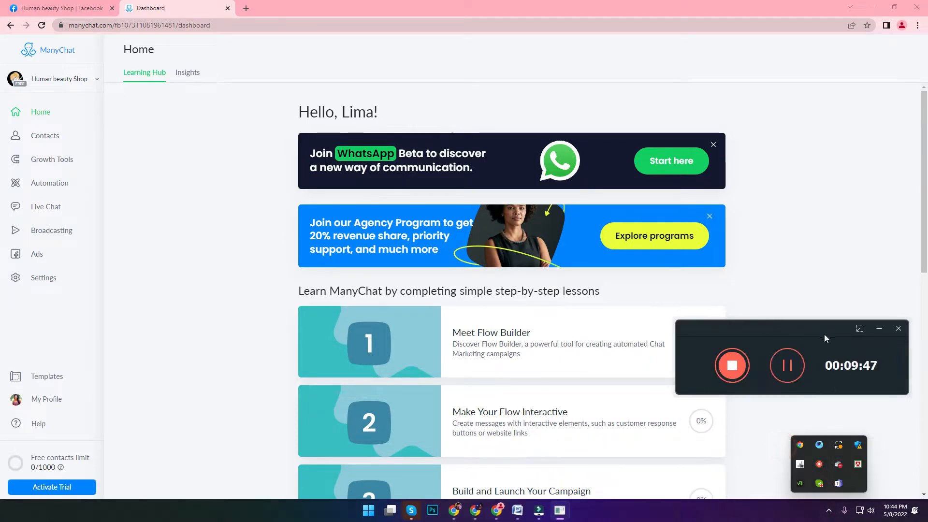
{"action": "left_click", "coordinate": [879, 329]}
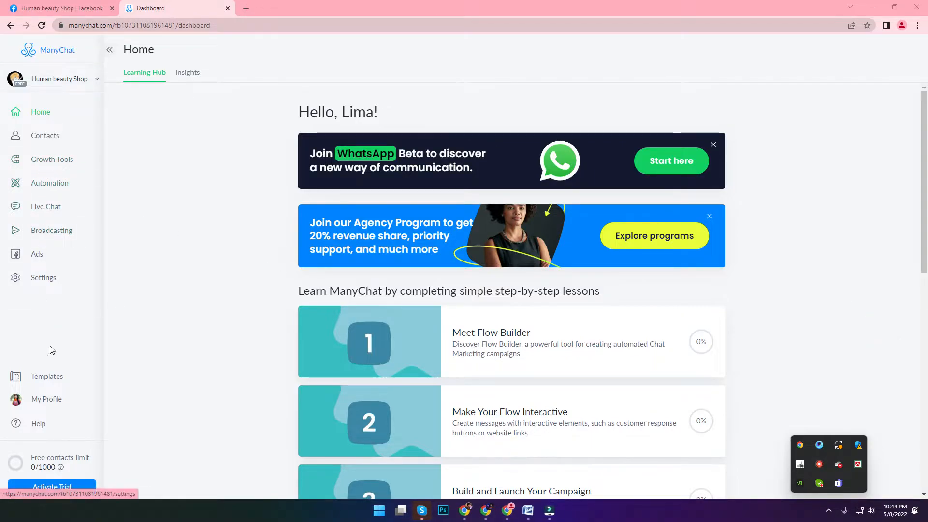
{"action": "mouse_move", "coordinate": [71, 467]}
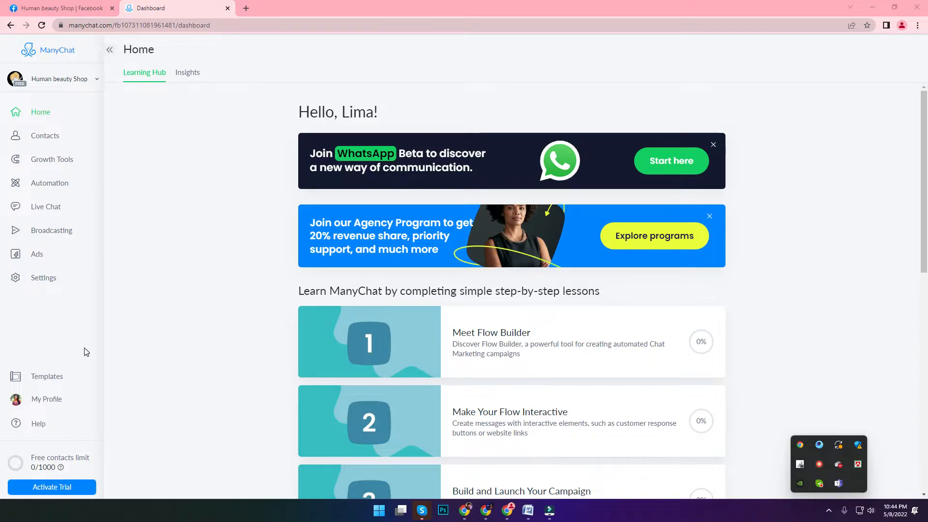
- In Automation, look over the Welcome Message card, then create a new untitled flow
{"action": "left_click", "coordinate": [57, 183]}
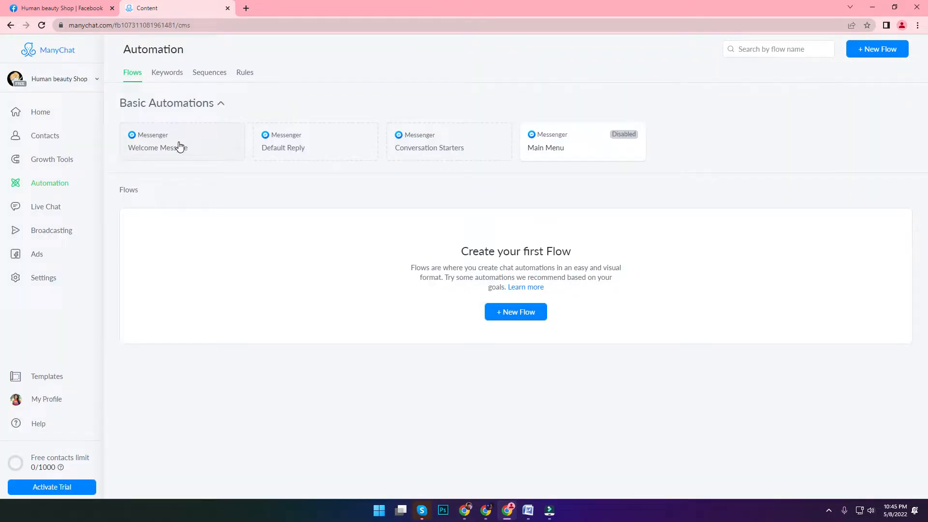
{"action": "left_click", "coordinate": [157, 141]}
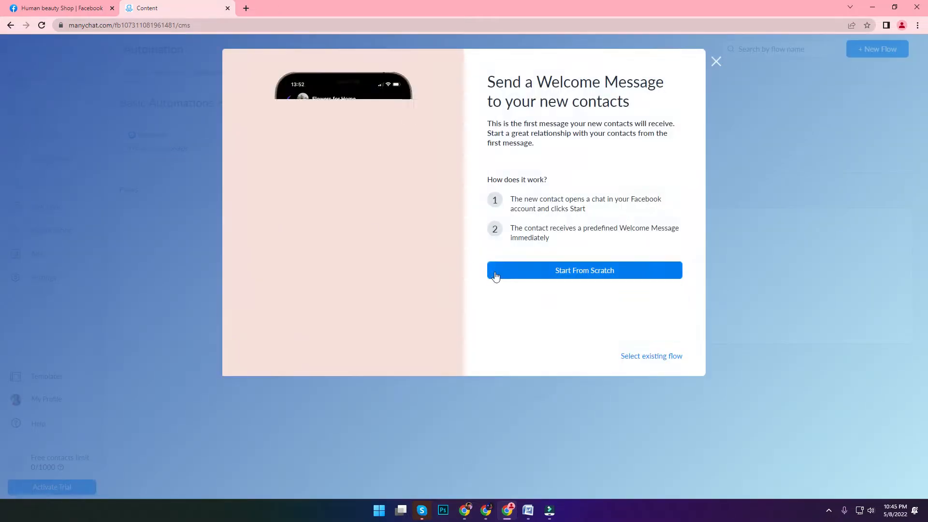
{"action": "left_click", "coordinate": [715, 61]}
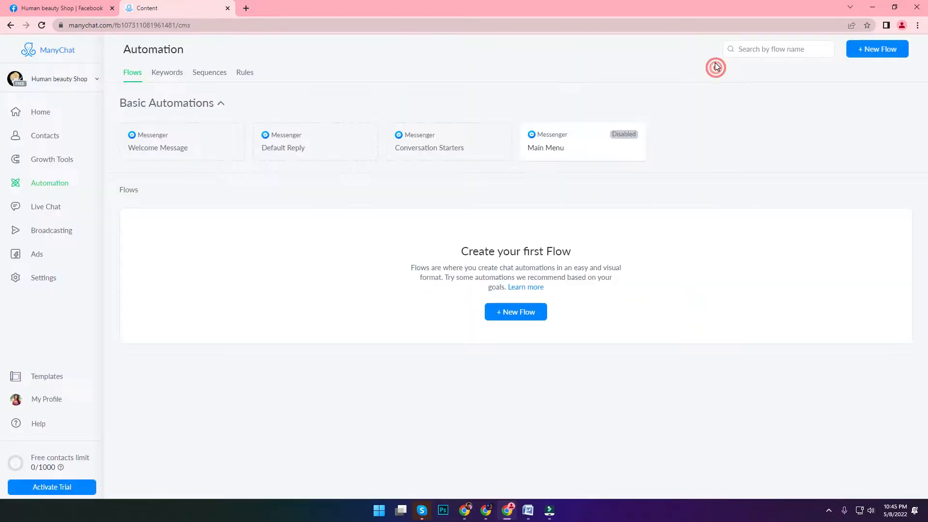
{"action": "left_click", "coordinate": [515, 315]}
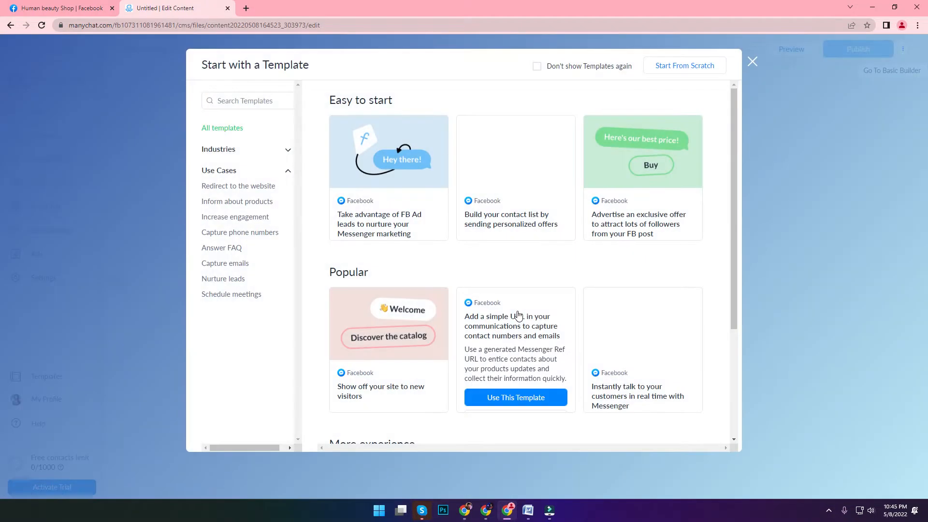
- Skip the templates and rename the flow to 'Human beauty Shop', copied from the Facebook page name
{"action": "left_click", "coordinate": [752, 63]}
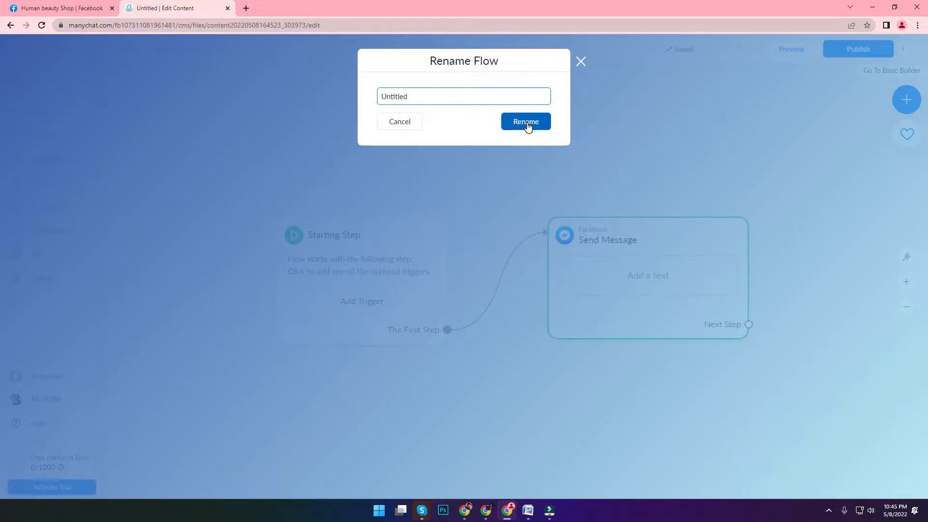
{"action": "double_click", "coordinate": [414, 96]}
{"action": "left_click", "coordinate": [53, 8]}
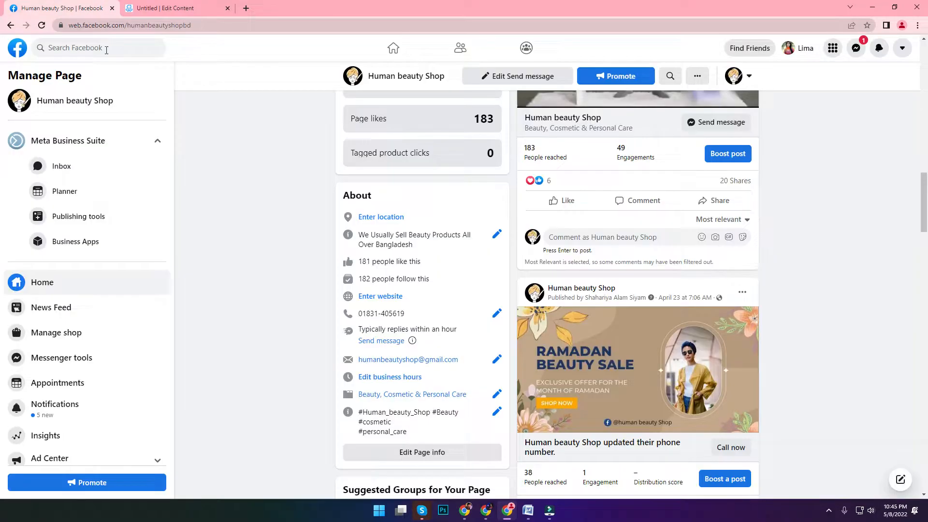
{"action": "scroll", "coordinate": [407, 160], "scroll_direction": "up", "scroll_amount": 15}
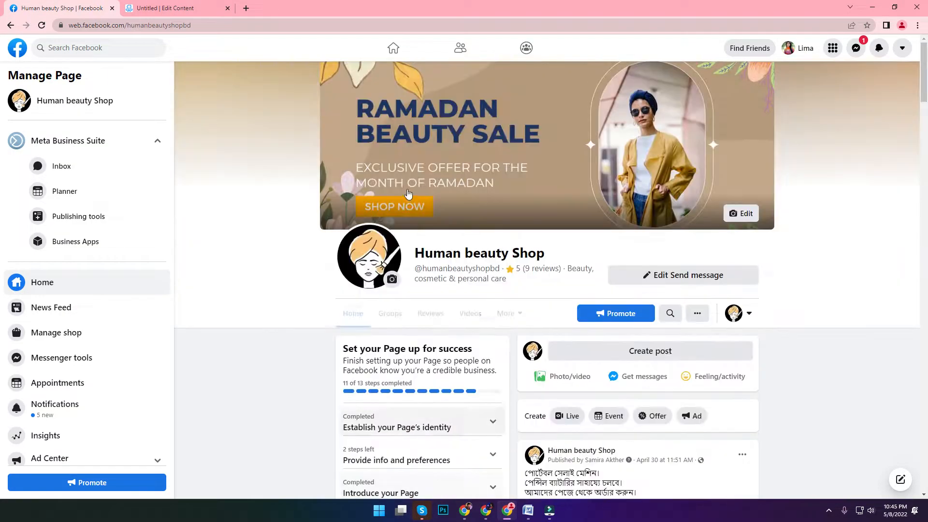
{"action": "triple_click", "coordinate": [441, 253]}
{"action": "right_click", "coordinate": [442, 253]}
{"action": "left_click", "coordinate": [450, 261]}
{"action": "left_click", "coordinate": [162, 8]}
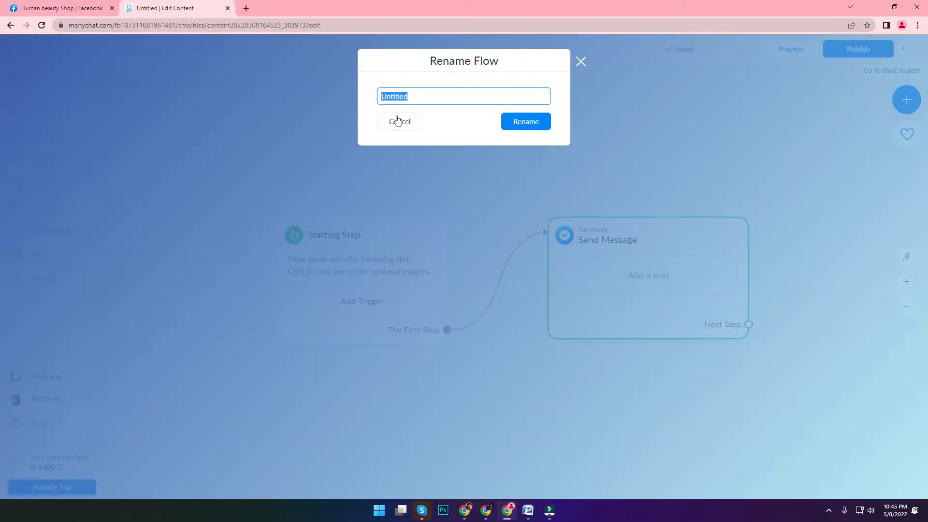
{"action": "right_click", "coordinate": [398, 99]}
{"action": "left_click", "coordinate": [428, 147]}
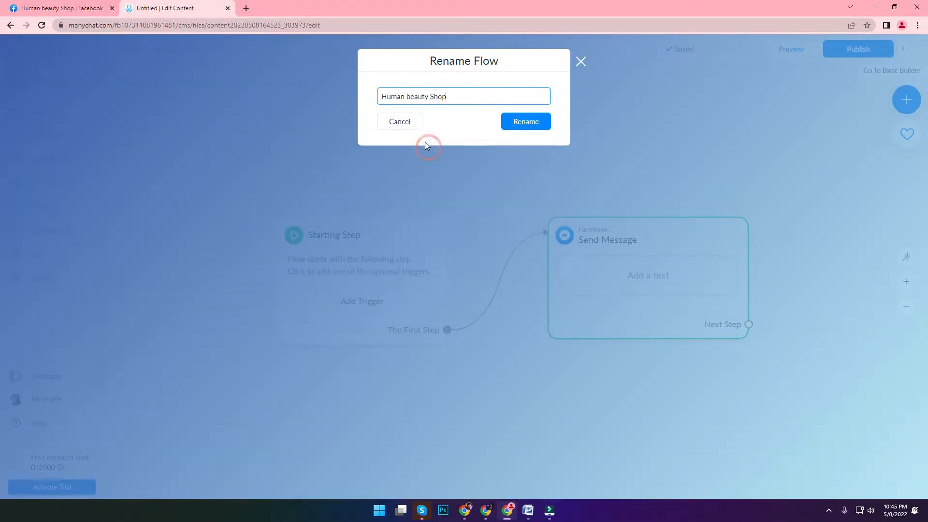
{"action": "left_click", "coordinate": [530, 122]}
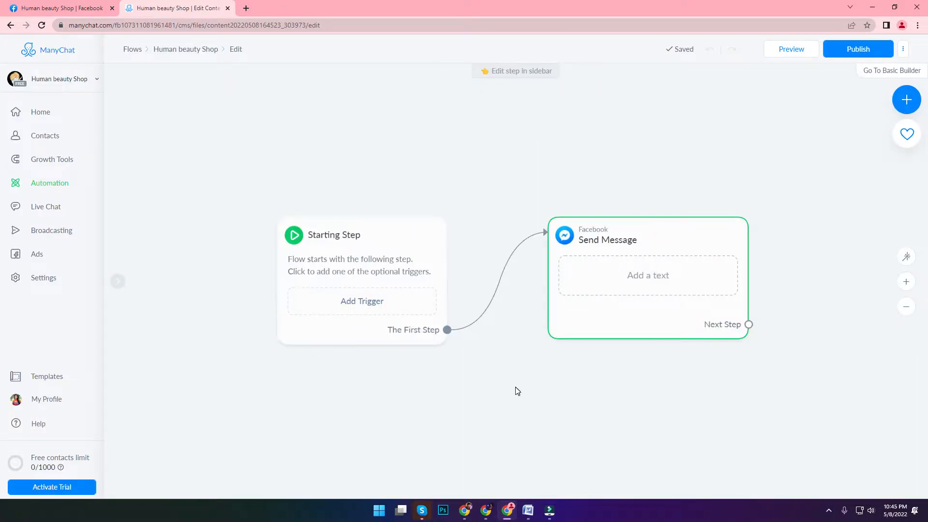
- Arrange the canvas so Send Message sits below and right of the Starting Step
{"action": "left_click_drag", "start_coordinate": [335, 221], "coordinate": [200, 148]}
{"action": "left_click_drag", "start_coordinate": [610, 233], "coordinate": [394, 295]}
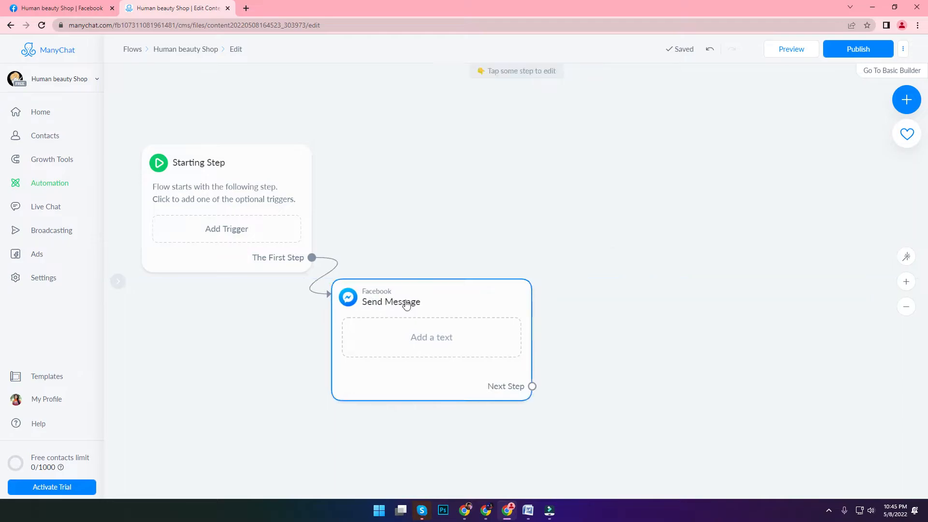
{"action": "left_click_drag", "start_coordinate": [588, 345], "coordinate": [573, 274]}
{"action": "left_click_drag", "start_coordinate": [422, 265], "coordinate": [414, 314]}
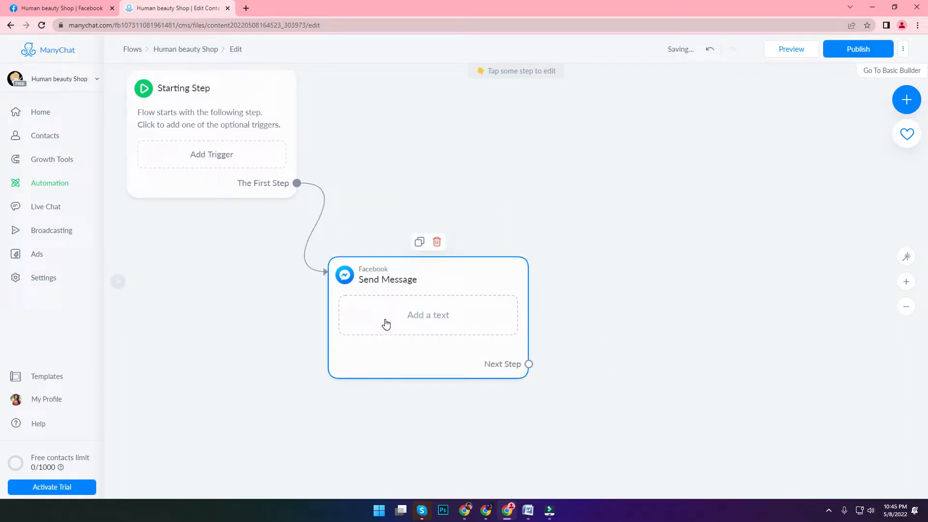
{"action": "left_click_drag", "start_coordinate": [407, 329], "coordinate": [442, 287]}
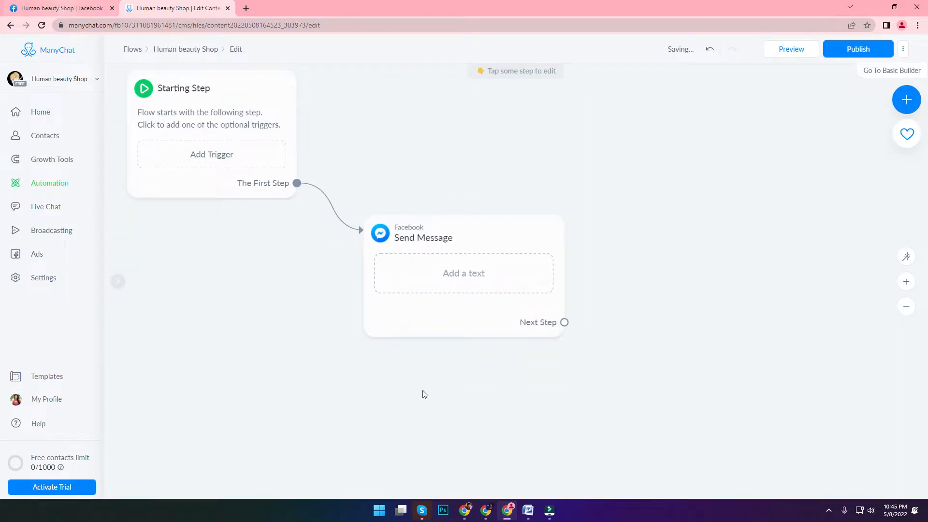
- Bring up the Google Meet call, then the Word script document with the product list
{"action": "mouse_move", "coordinate": [465, 510]}
{"action": "left_click", "coordinate": [434, 452]}
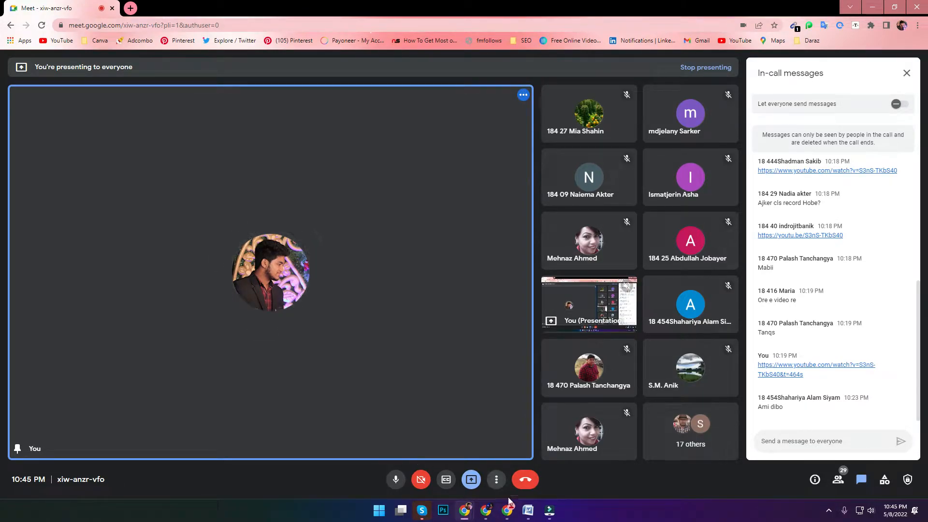
{"action": "left_click", "coordinate": [528, 510]}
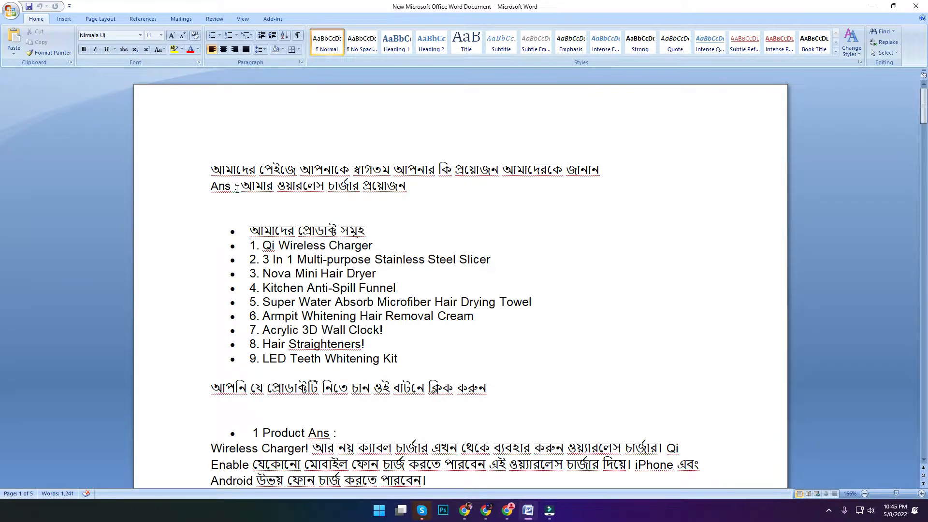
- Copy the first Bengali greeting line from the Word script and return to the ManyChat editor
{"action": "left_click_drag", "start_coordinate": [211, 169], "coordinate": [608, 169]}
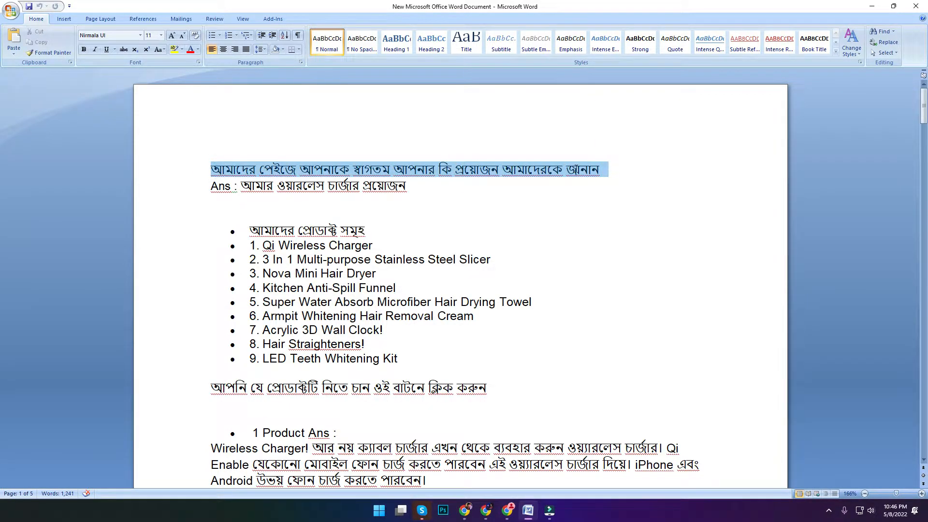
{"action": "right_click", "coordinate": [577, 169]}
{"action": "left_click", "coordinate": [598, 188]}
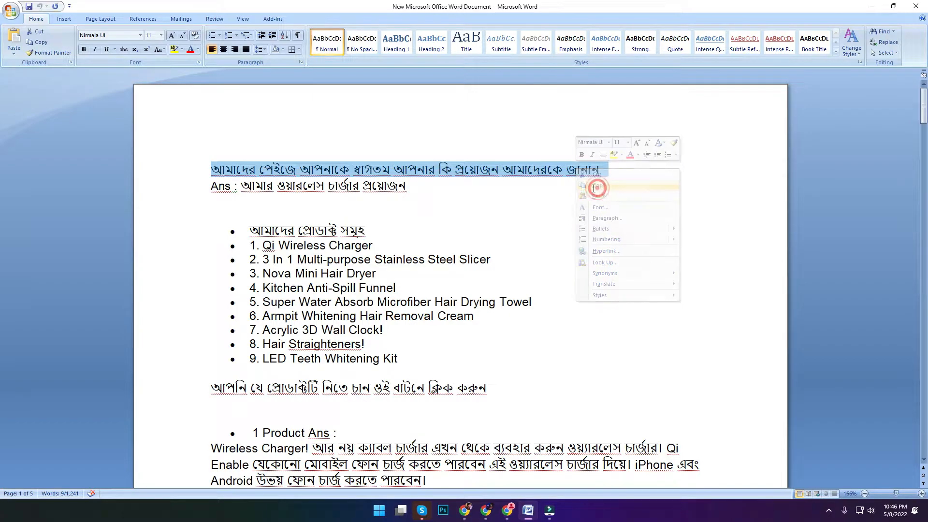
{"action": "key", "text": "alt+Tab"}
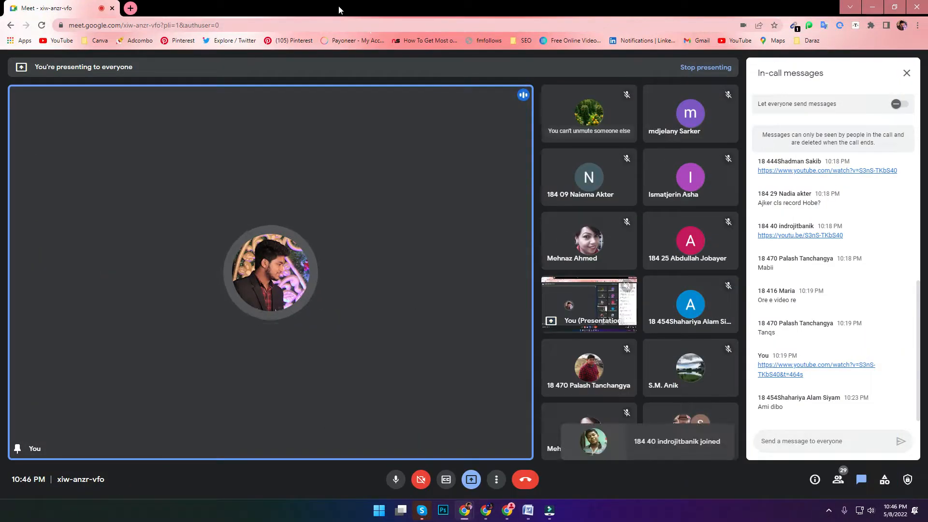
{"action": "left_click", "coordinate": [872, 7]}
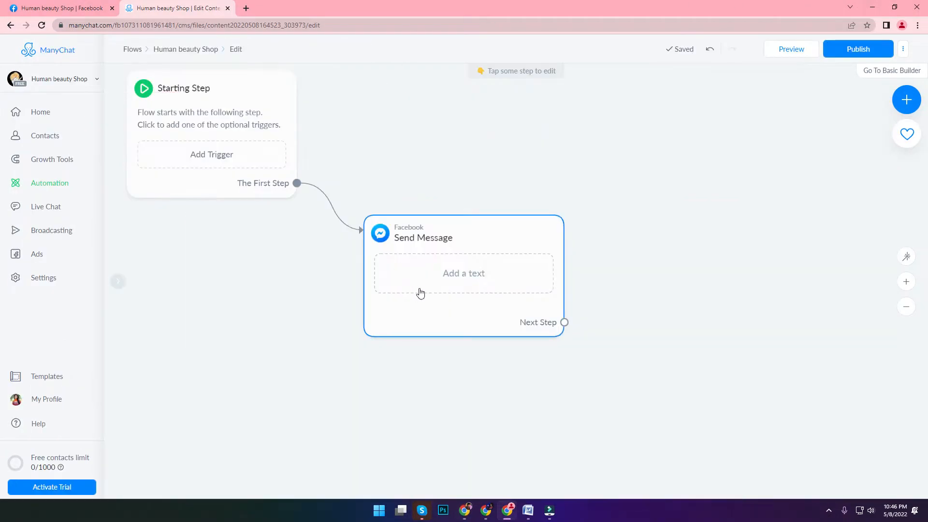
- Paste the Bengali welcome greeting as the first Send Message text, then switch to Word
{"action": "left_click", "coordinate": [440, 266]}
{"action": "left_click", "coordinate": [159, 148]}
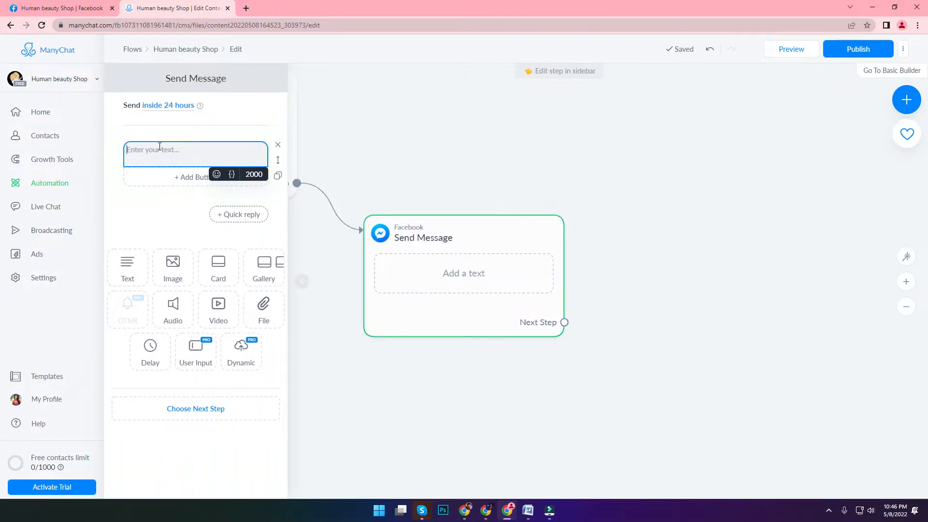
{"action": "right_click", "coordinate": [158, 148]}
{"action": "left_click", "coordinate": [180, 223]}
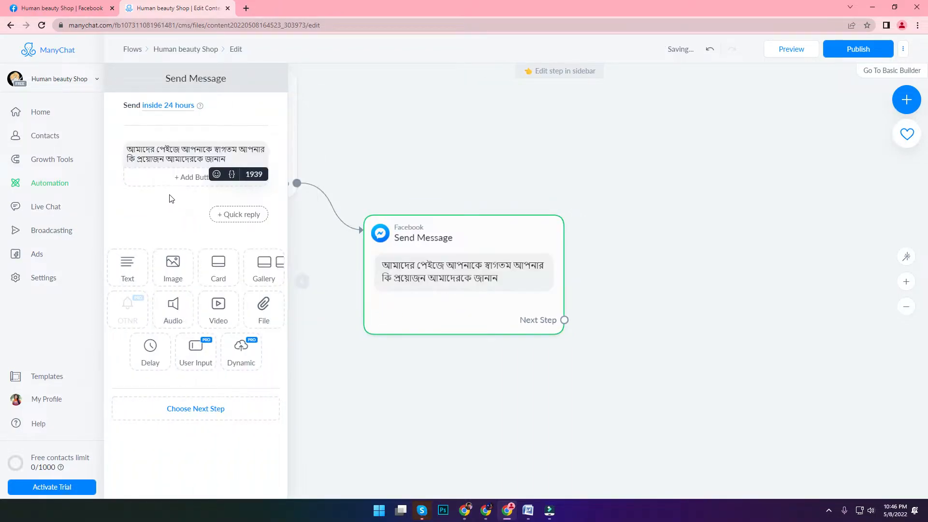
{"action": "left_click", "coordinate": [249, 163]}
{"action": "left_click", "coordinate": [528, 510]}
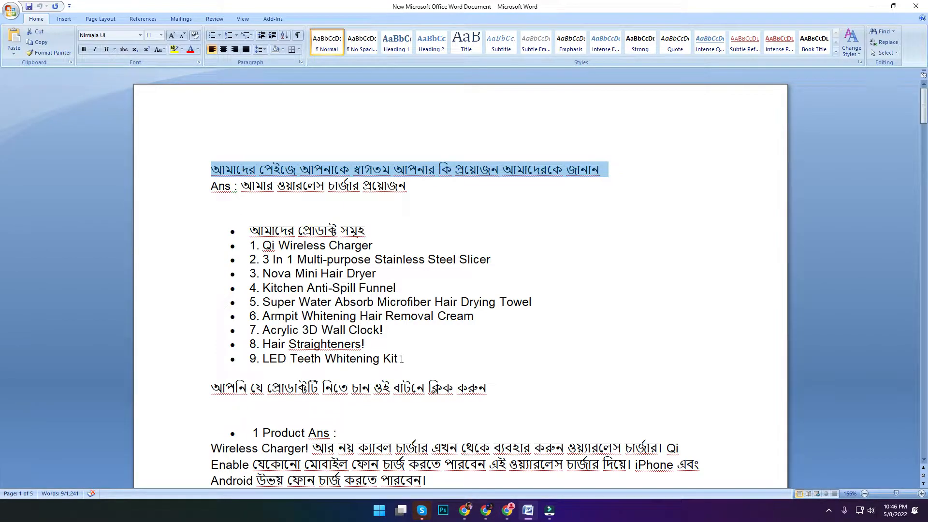
- Copy the heading line আমাদের প্রোডাক্ট সমূহ from the Word script and return to ManyChat
{"action": "left_click_drag", "start_coordinate": [448, 365], "coordinate": [252, 231]}
{"action": "left_click", "coordinate": [308, 246]}
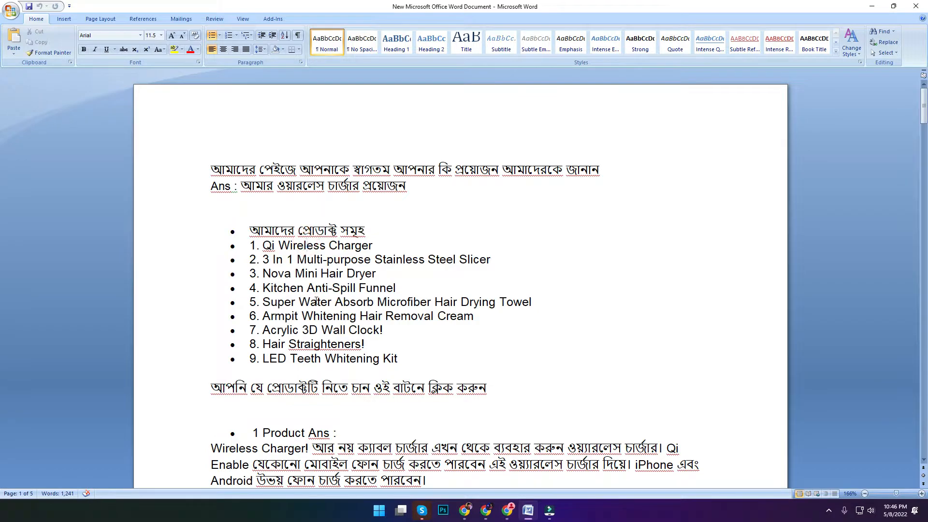
{"action": "left_click_drag", "start_coordinate": [409, 359], "coordinate": [253, 231]}
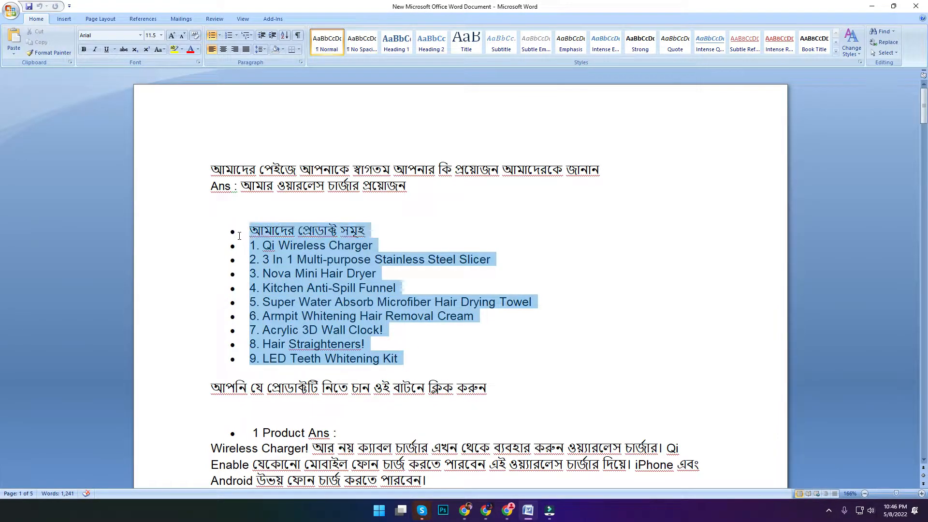
{"action": "left_click", "coordinate": [272, 274]}
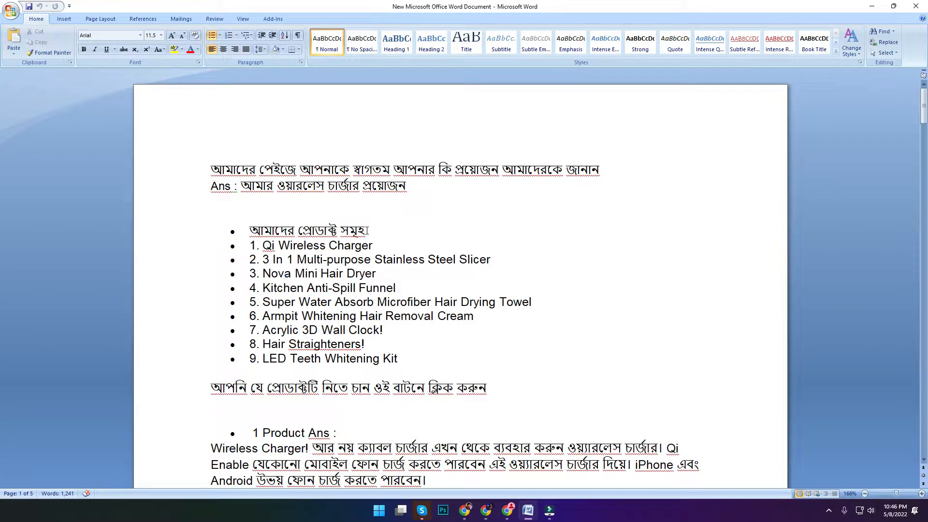
{"action": "left_click_drag", "start_coordinate": [412, 187], "coordinate": [241, 186]}
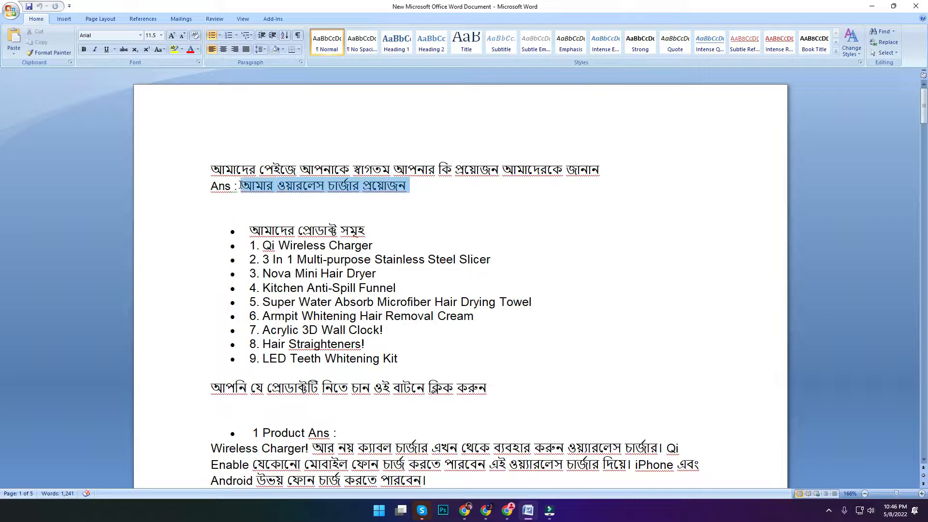
{"action": "left_click", "coordinate": [266, 230]}
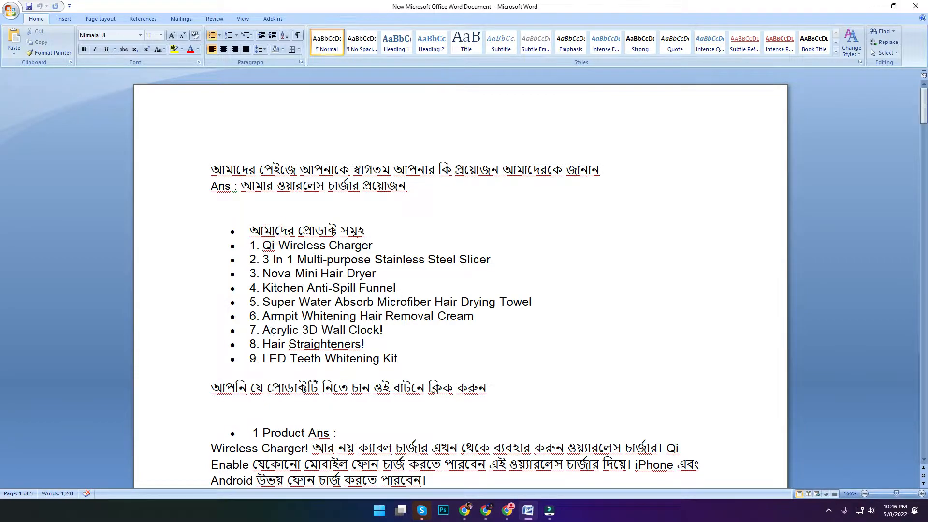
{"action": "left_click_drag", "start_coordinate": [275, 230], "coordinate": [367, 231]}
{"action": "right_click", "coordinate": [367, 231]}
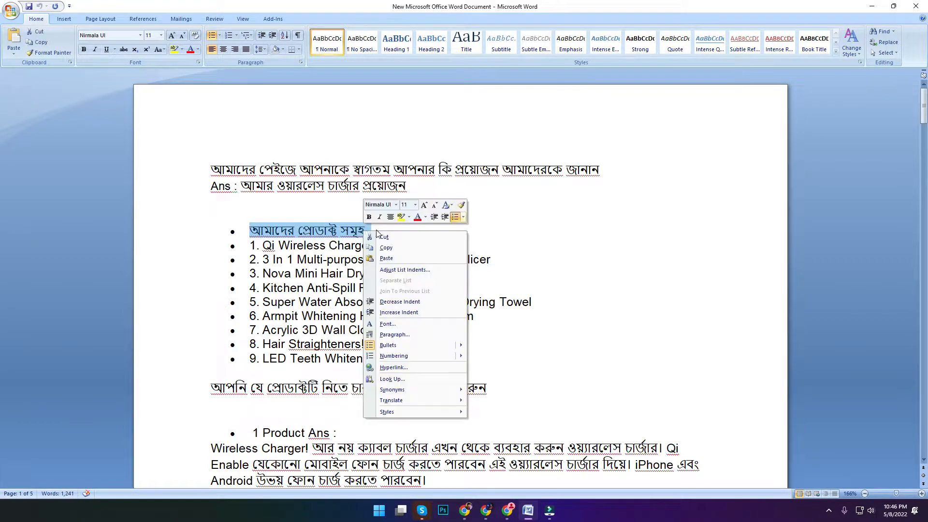
{"action": "left_click", "coordinate": [386, 248]}
{"action": "key", "text": "alt+Tab"}
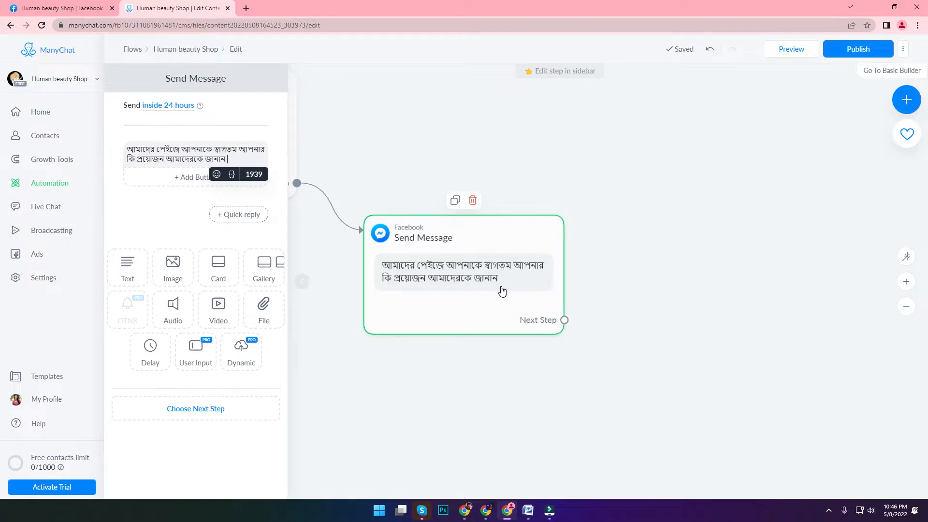
- Raise the welcome message and add a button titled with the pasted products heading
{"action": "left_click_drag", "start_coordinate": [499, 278], "coordinate": [502, 225]}
{"action": "left_click", "coordinate": [128, 269]}
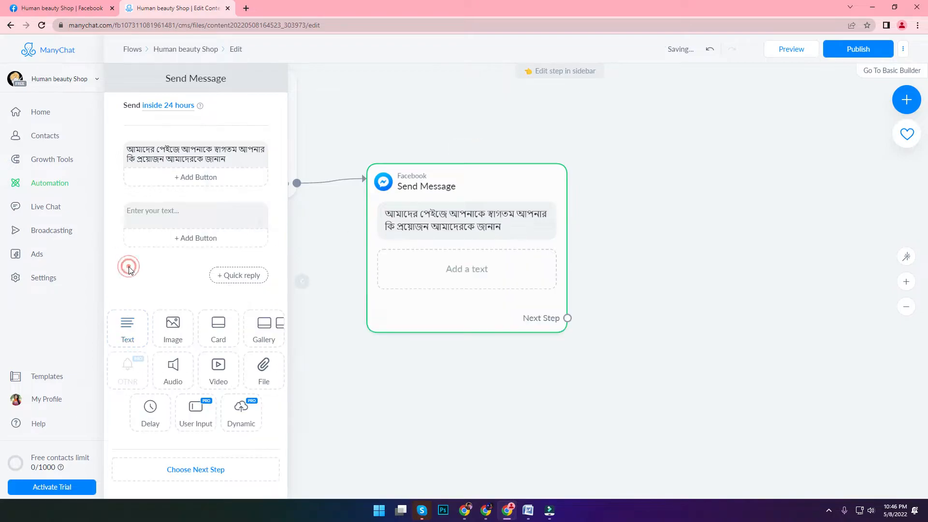
{"action": "mouse_move", "coordinate": [191, 241]}
{"action": "left_click", "coordinate": [184, 176]}
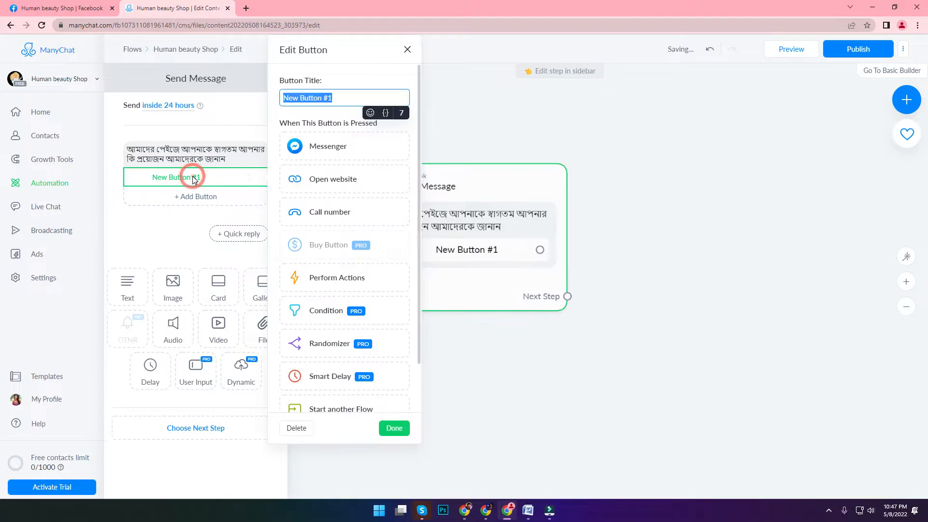
{"action": "right_click", "coordinate": [317, 91]}
{"action": "left_click", "coordinate": [301, 99]}
{"action": "right_click", "coordinate": [300, 98]}
{"action": "left_click", "coordinate": [319, 160]}
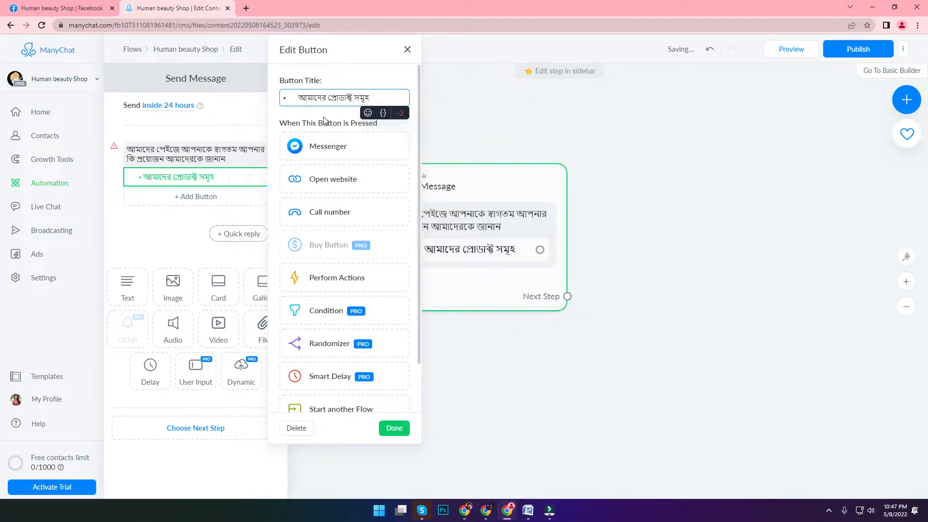
- Delete the bullet and the word আমাদের so the button reads প্রোডাক্ট সমূহ
{"action": "left_click", "coordinate": [298, 97]}
{"action": "key", "text": "BackSpace"}
{"action": "key", "text": "BackSpace"}
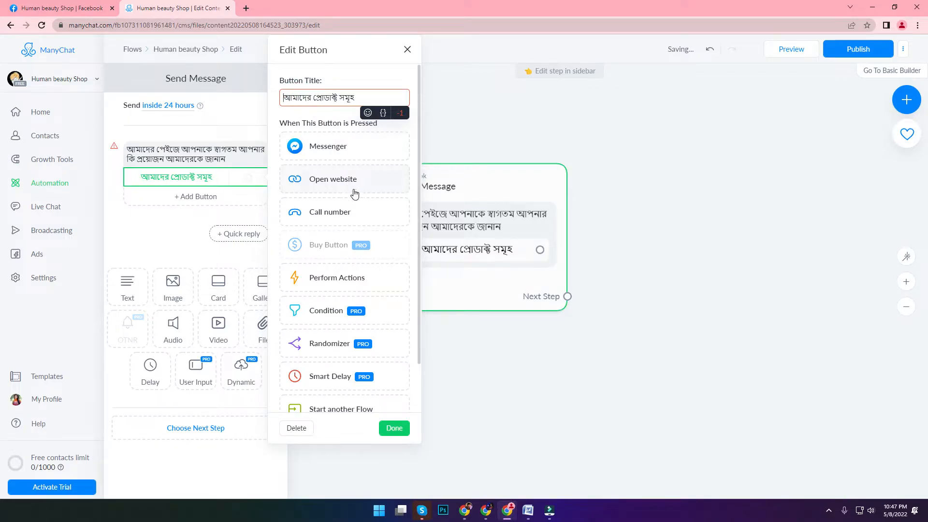
{"action": "left_click", "coordinate": [364, 97]}
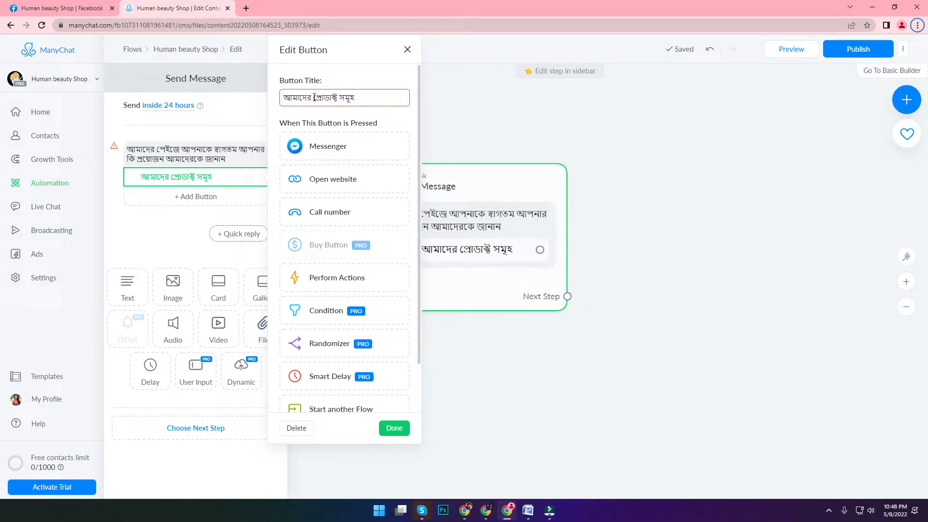
{"action": "left_click_drag", "start_coordinate": [315, 97], "coordinate": [272, 103]}
{"action": "key", "text": "BackSpace"}
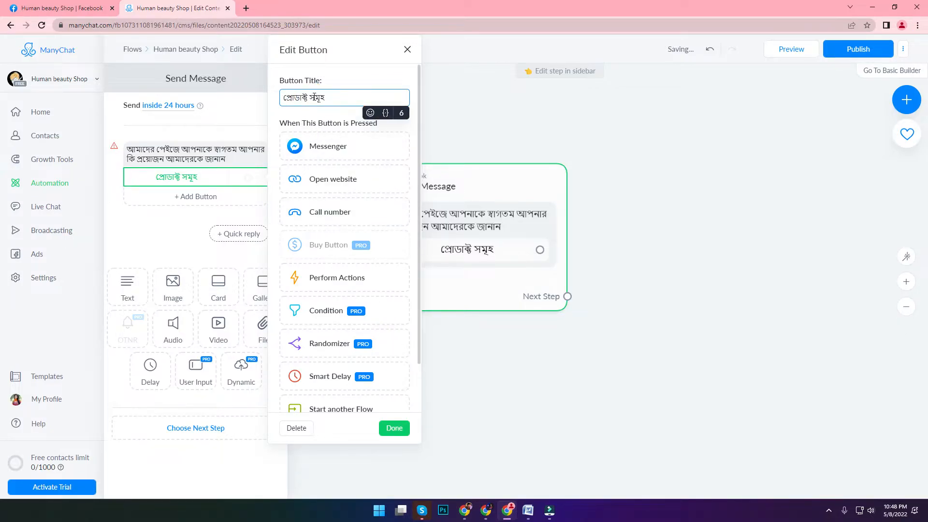
{"action": "left_click", "coordinate": [465, 109]}
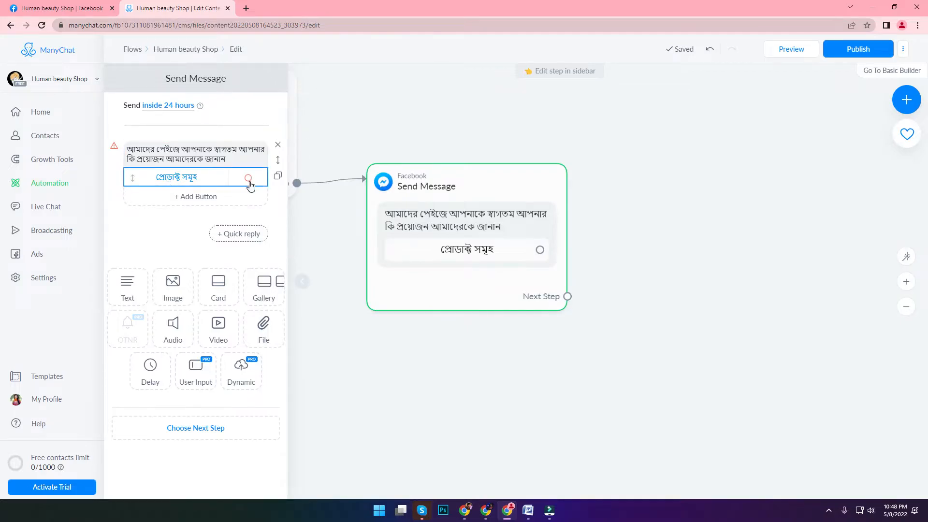
{"action": "left_click", "coordinate": [192, 183]}
{"action": "left_click", "coordinate": [507, 337]}
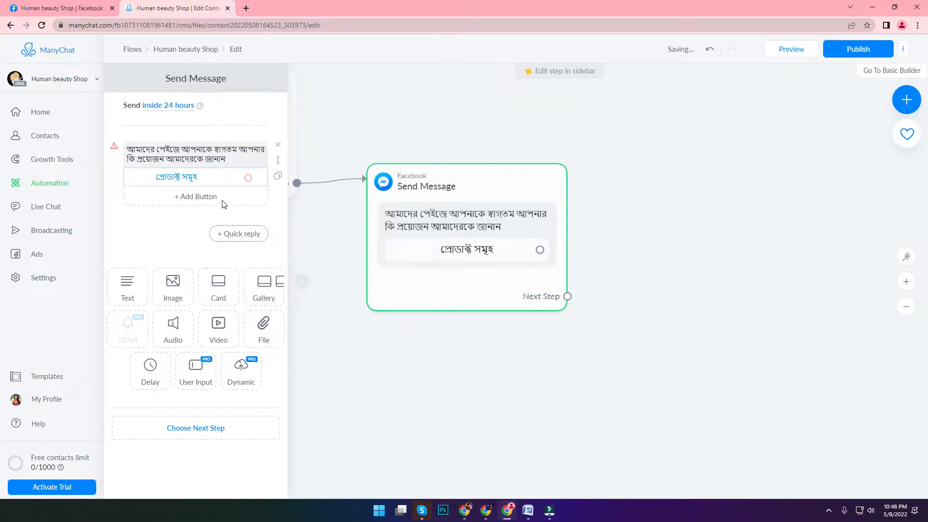
- Link the প্রোডাক্ট সমূহ button to a new Messenger message, Send Message #1, placed near the welcome step
{"action": "left_click", "coordinate": [213, 178]}
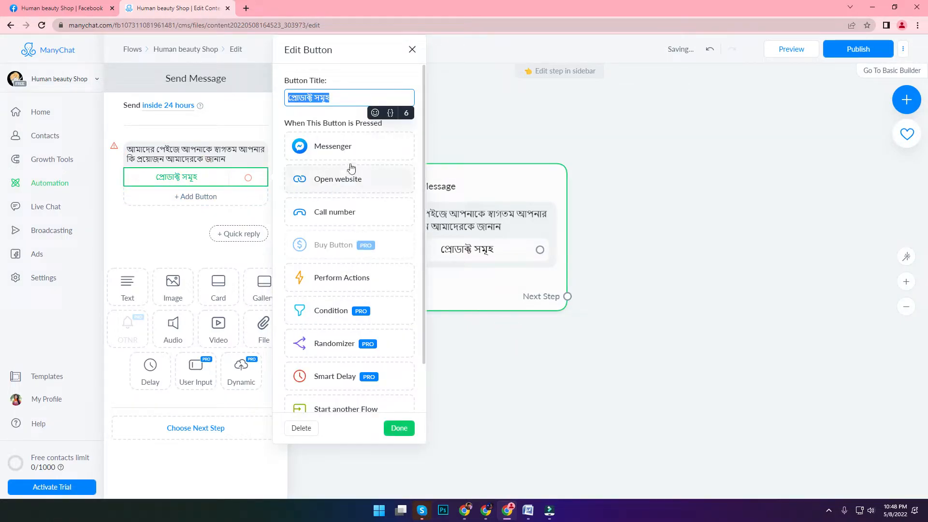
{"action": "left_click", "coordinate": [356, 151]}
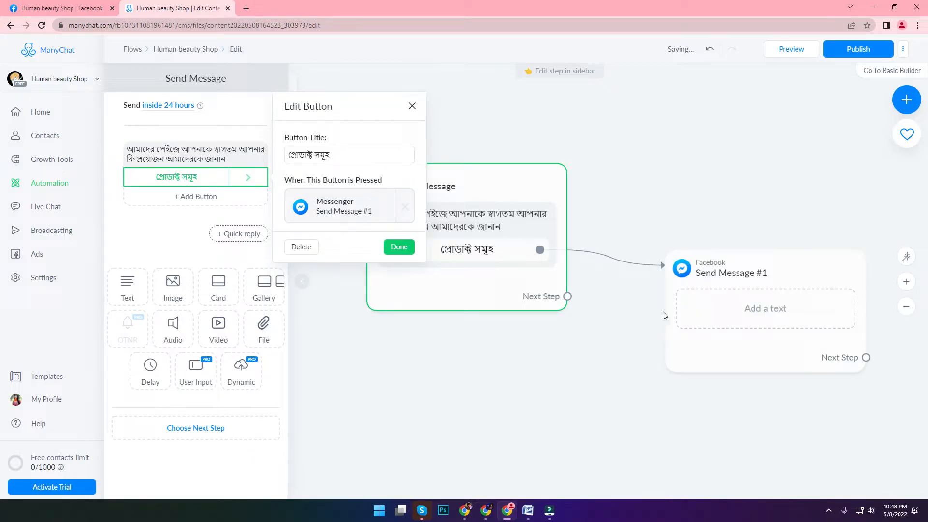
{"action": "left_click", "coordinate": [681, 303]}
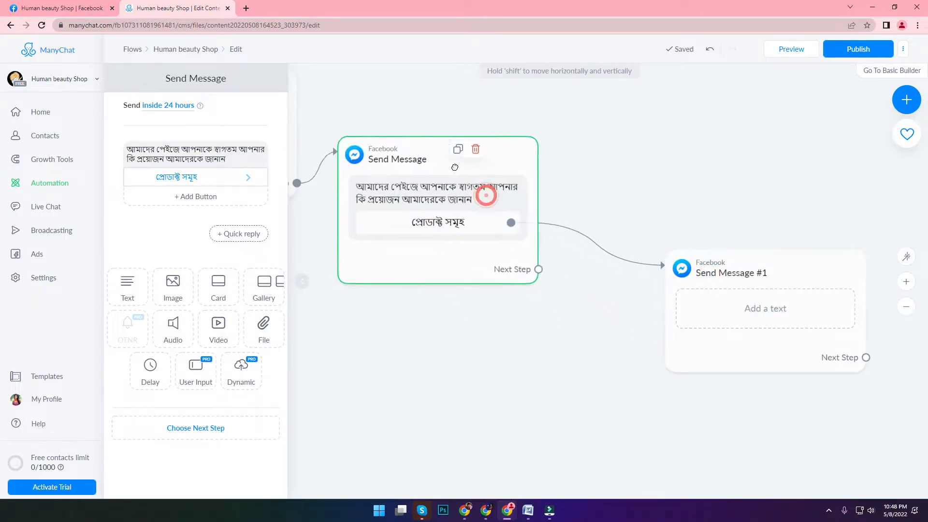
{"action": "left_click", "coordinate": [761, 303]}
{"action": "left_click_drag", "start_coordinate": [778, 269], "coordinate": [677, 273]}
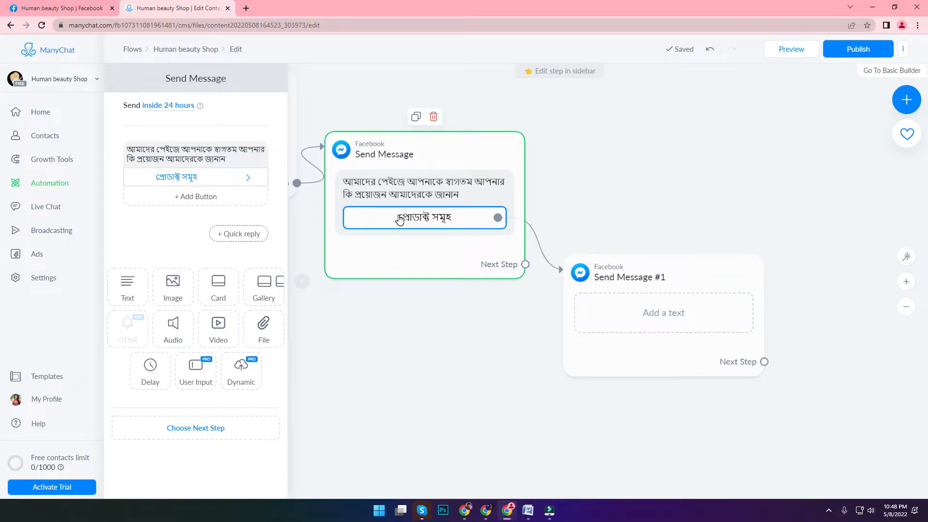
{"action": "mouse_move", "coordinate": [657, 310]}
{"action": "left_mouse_down"}
{"action": "mouse_move", "coordinate": [642, 292]}
{"action": "mouse_move", "coordinate": [666, 321]}
{"action": "mouse_move", "coordinate": [661, 311]}
{"action": "left_mouse_up"}
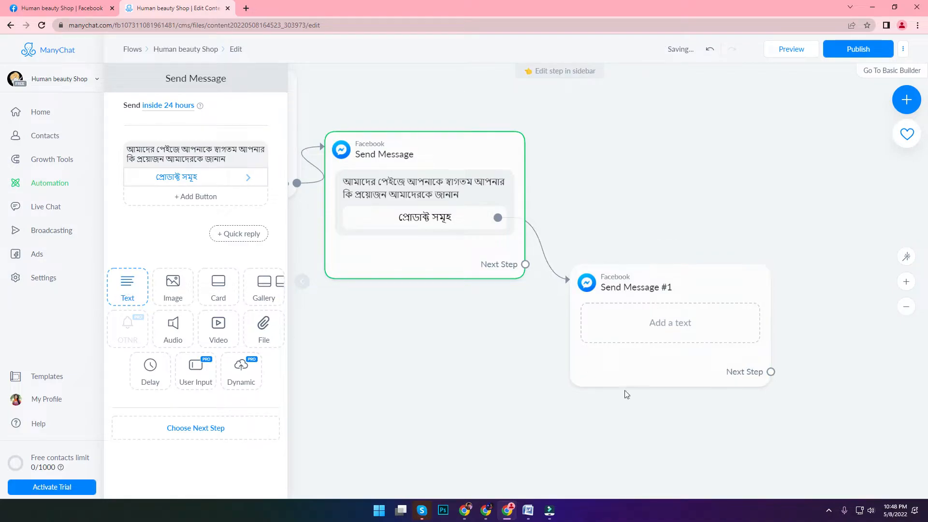
{"action": "left_click", "coordinate": [664, 325]}
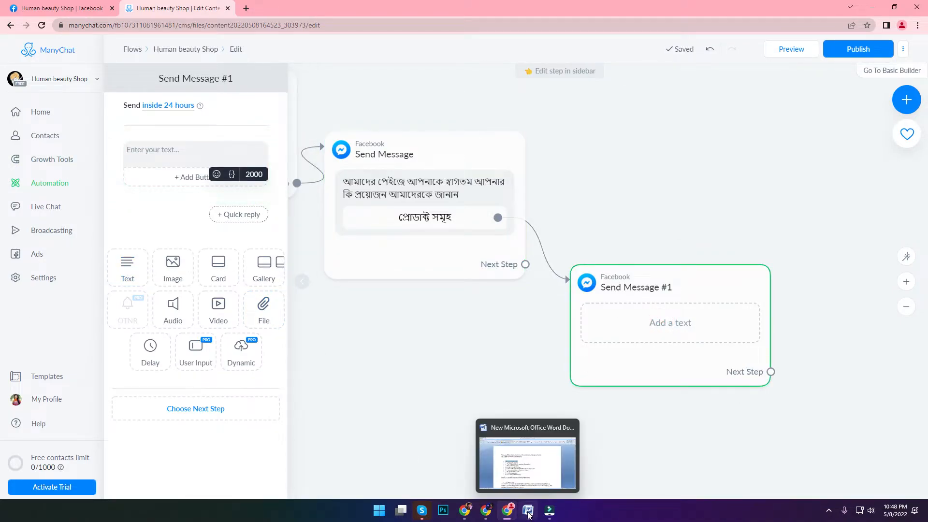
- Copy product names 1–3 from the Word list, then move Send Message #1 level with the welcome step
{"action": "left_click", "coordinate": [528, 457]}
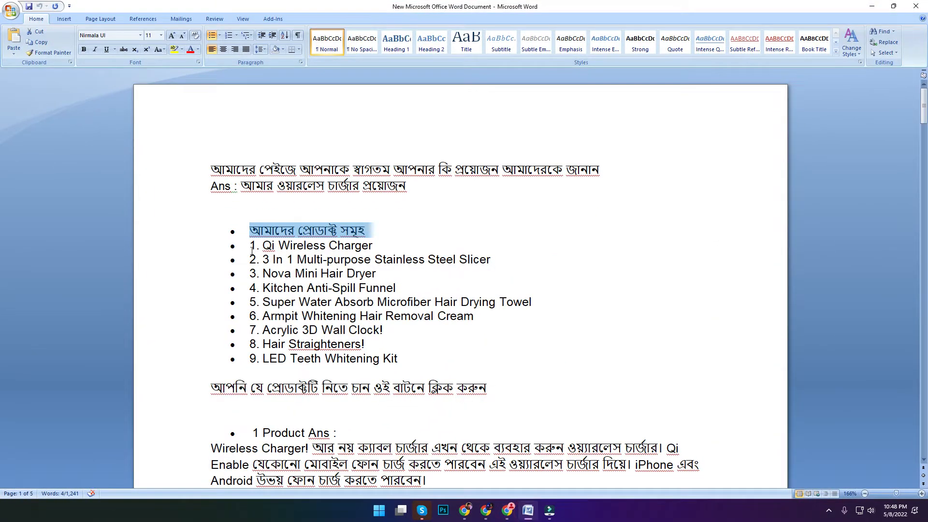
{"action": "left_click", "coordinate": [252, 249]}
{"action": "left_click_drag", "start_coordinate": [252, 245], "coordinate": [391, 272]}
{"action": "right_click", "coordinate": [392, 272]}
{"action": "left_click", "coordinate": [393, 287]}
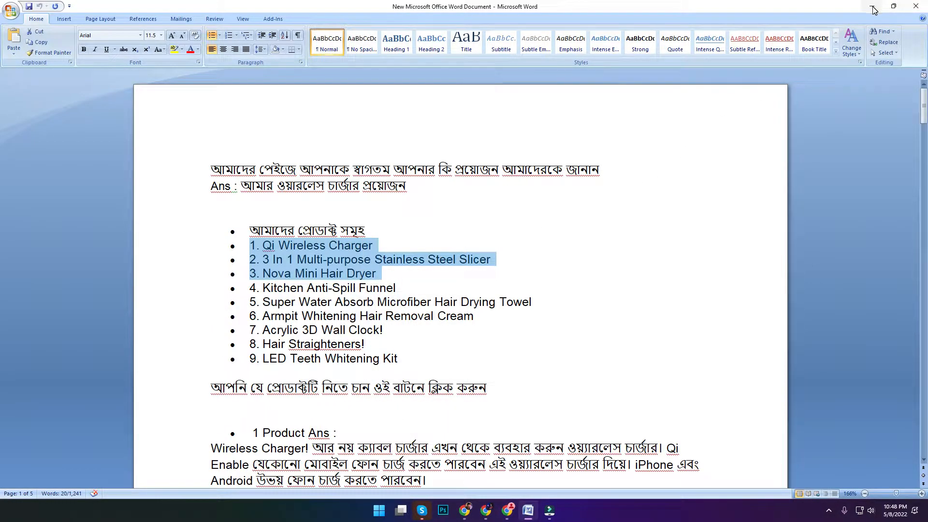
{"action": "left_click", "coordinate": [874, 9]}
{"action": "left_click_drag", "start_coordinate": [660, 286], "coordinate": [642, 179]}
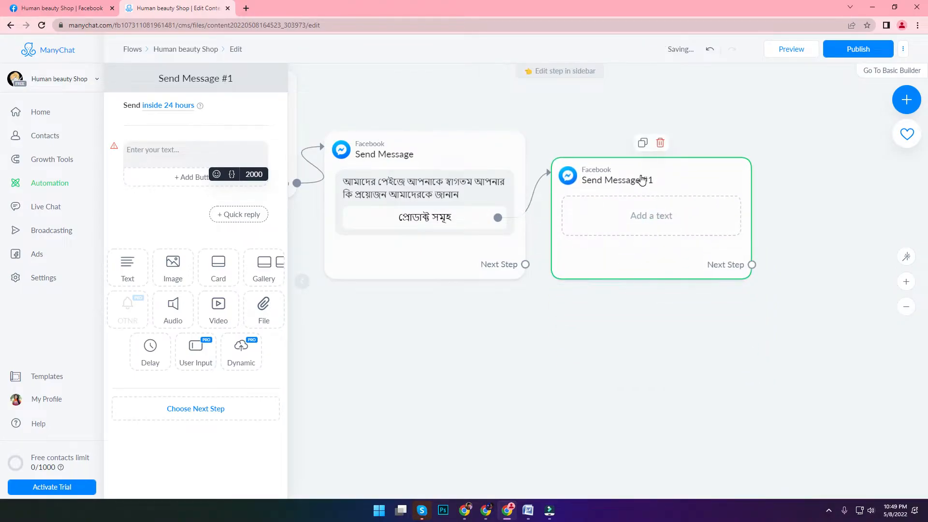
- Add three placeholder buttons, New Button #1–#3, to Send Message #1, then switch to Word
{"action": "left_click_drag", "start_coordinate": [621, 182], "coordinate": [640, 183]}
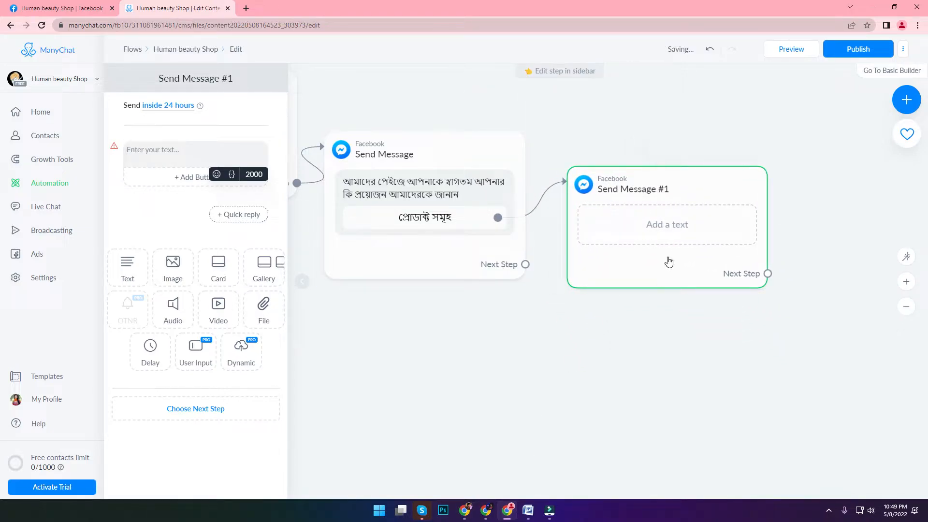
{"action": "left_click", "coordinate": [182, 177]}
{"action": "left_click", "coordinate": [182, 195]}
{"action": "left_click", "coordinate": [182, 197]}
{"action": "left_click", "coordinate": [182, 219]}
{"action": "left_click", "coordinate": [182, 220]}
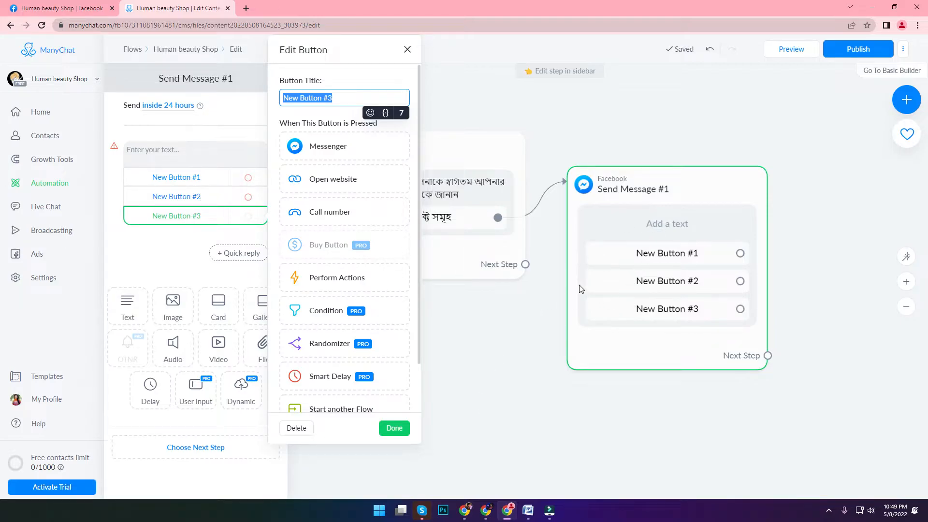
{"action": "left_click", "coordinate": [488, 153]}
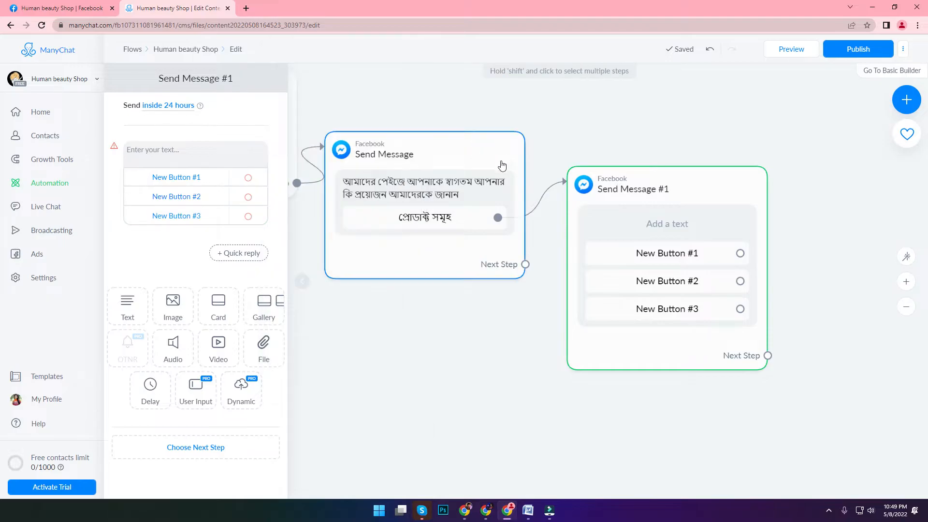
{"action": "left_click", "coordinate": [528, 510]}
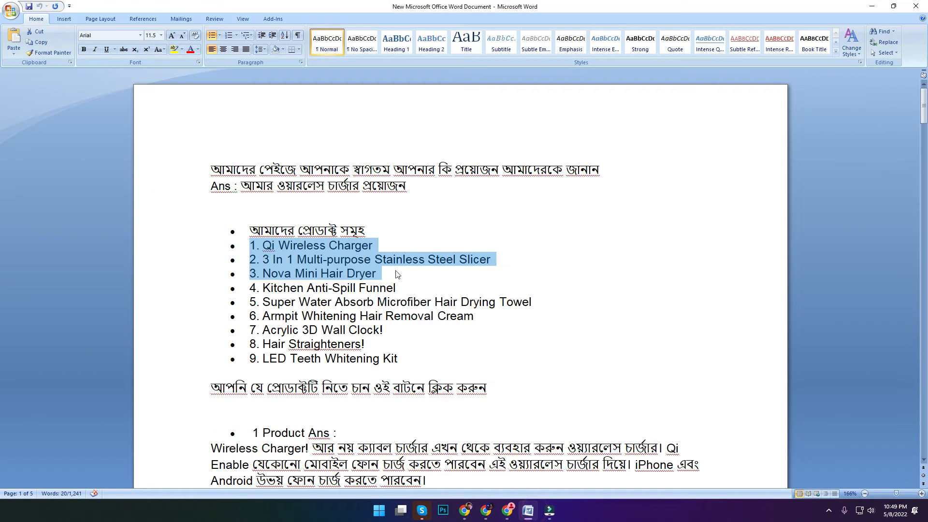
- Copy 'Qi Wireless Charger' from Word's numbered product list and return to ManyChat
{"action": "left_click", "coordinate": [290, 242]}
{"action": "left_click_drag", "start_coordinate": [262, 247], "coordinate": [375, 247]}
{"action": "right_click", "coordinate": [364, 249]}
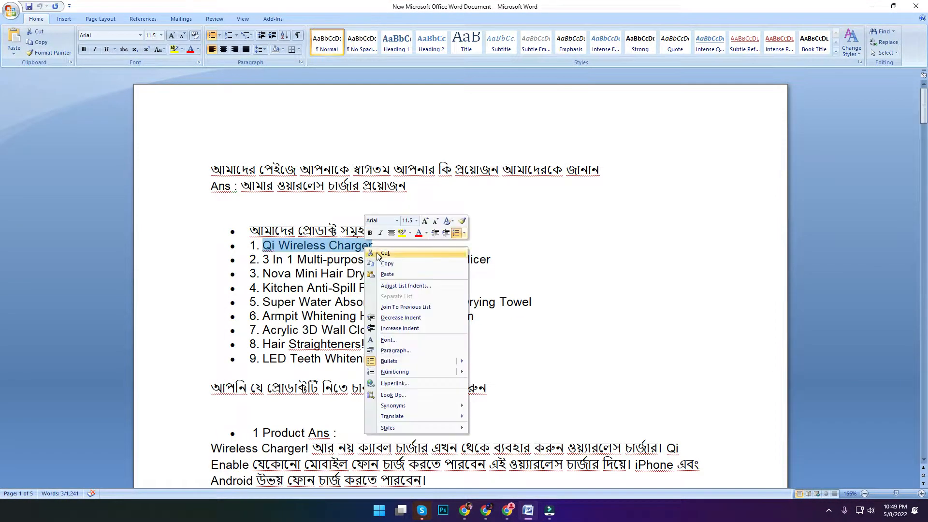
{"action": "left_click", "coordinate": [385, 263]}
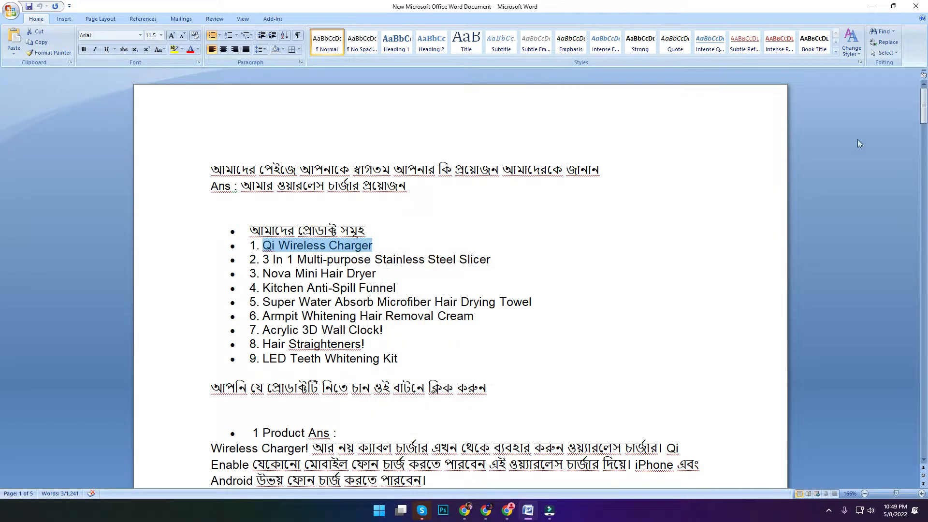
{"action": "left_click", "coordinate": [873, 6]}
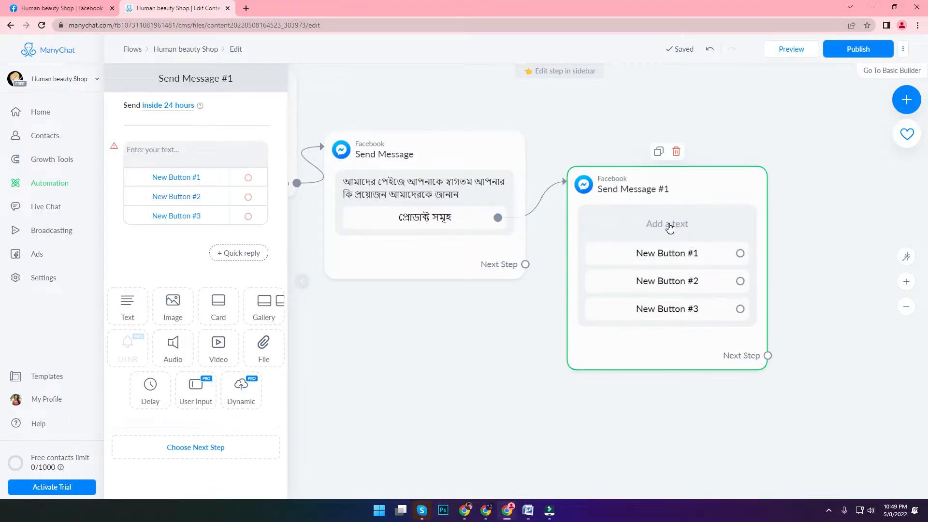
- Paste 'Qi Wireless Charger' as the text of Send Message #1
{"action": "left_click", "coordinate": [178, 150]}
{"action": "right_click", "coordinate": [178, 149]}
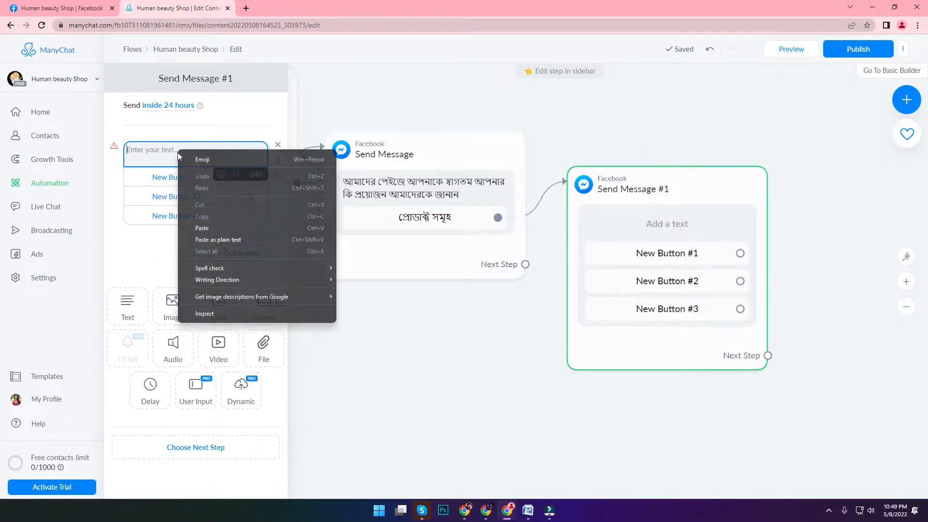
{"action": "left_click", "coordinate": [202, 227]}
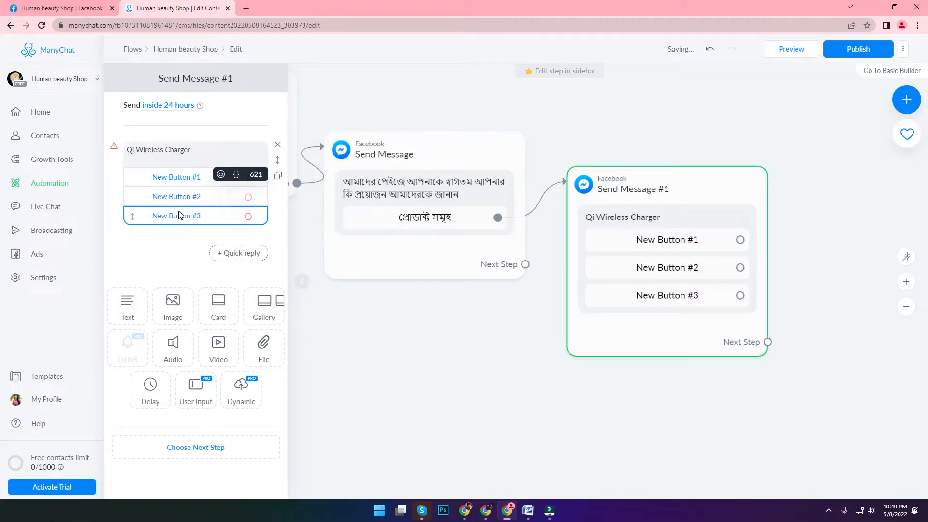
- Copy product lines 2 and 3 from Word and add a new line after Qi Wireless Charger
{"action": "left_click", "coordinate": [528, 511]}
{"action": "left_click_drag", "start_coordinate": [265, 260], "coordinate": [486, 273]}
{"action": "right_click", "coordinate": [378, 271]}
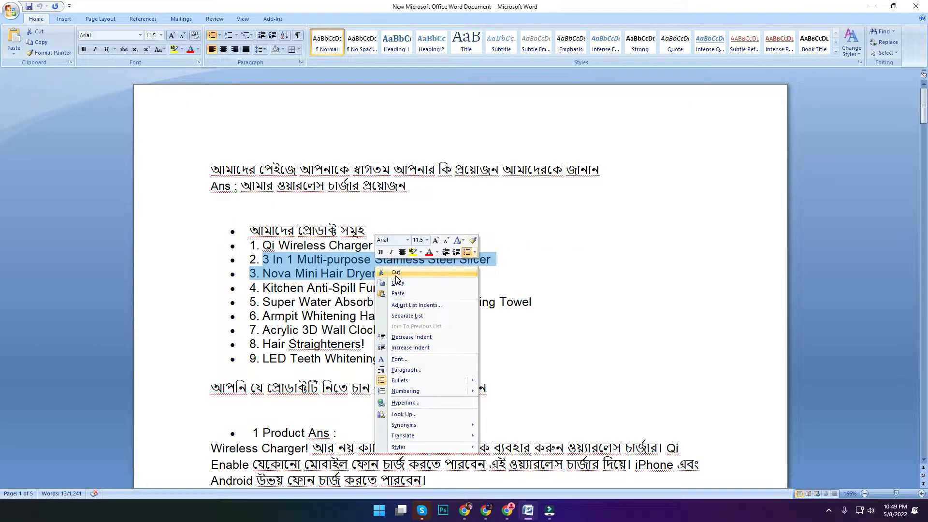
{"action": "left_click", "coordinate": [400, 283]}
{"action": "left_click", "coordinate": [870, 8]}
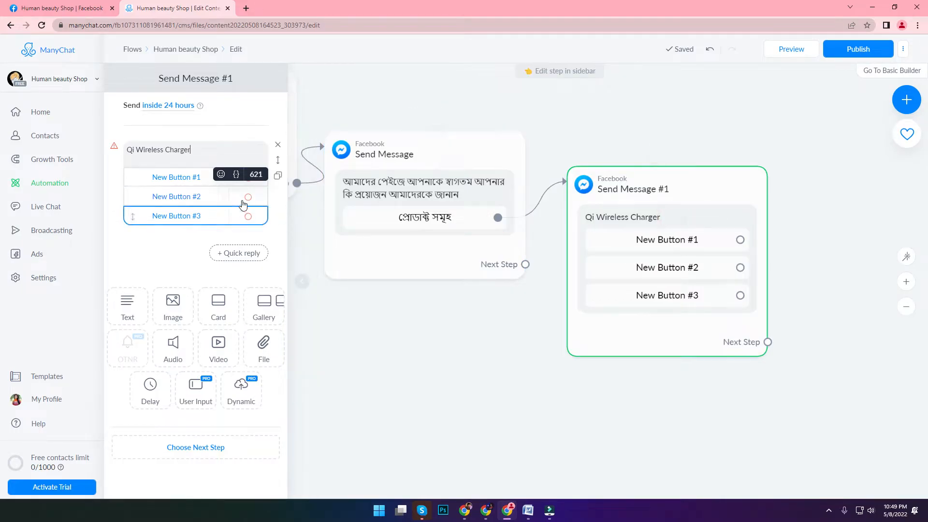
{"action": "key", "text": "Return"}
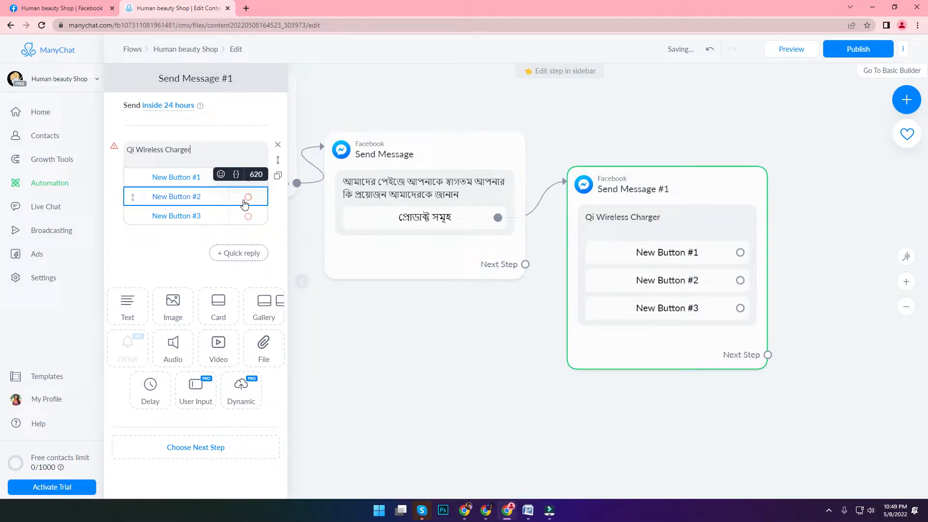
- Copy the first three product lines from Word and select Send Message #1's existing text
{"action": "left_click", "coordinate": [528, 510]}
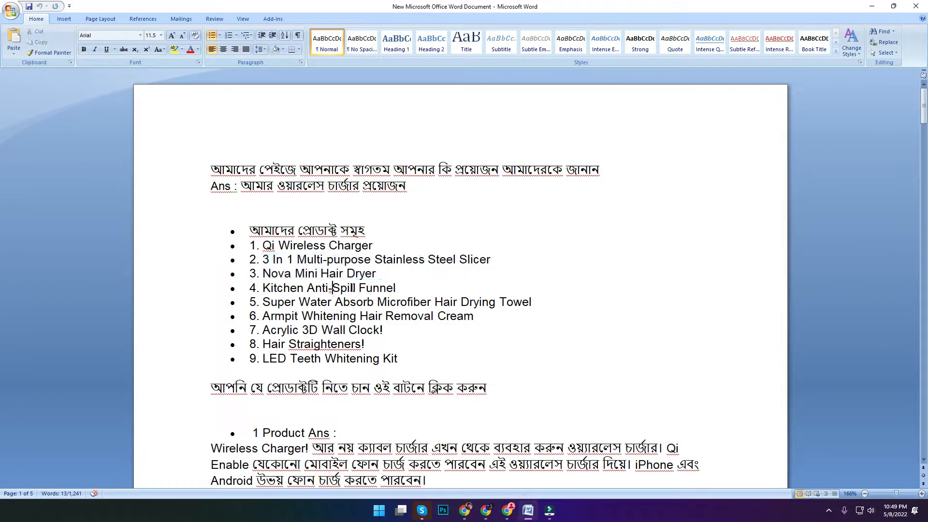
{"action": "left_click_drag", "start_coordinate": [377, 273], "coordinate": [249, 251]}
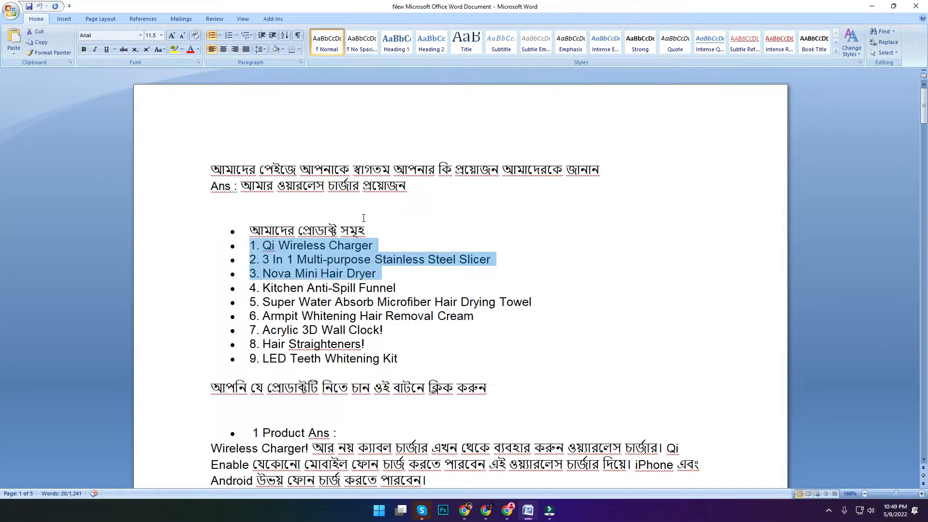
{"action": "key", "text": "alt+Tab"}
{"action": "left_click", "coordinate": [640, 218]}
{"action": "left_click_drag", "start_coordinate": [203, 154], "coordinate": [117, 153]}
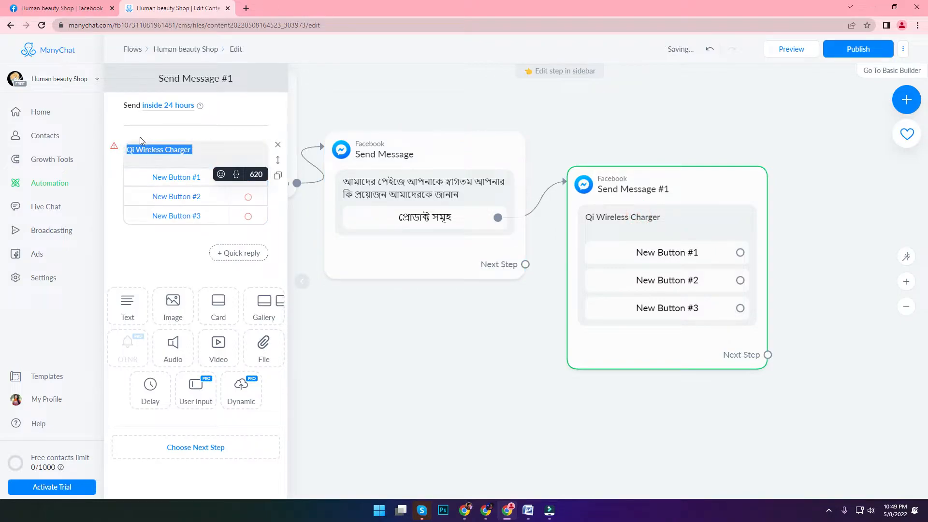
- Paste the list Qi Wireless Charger, 3 In 1 Slicer, Nova Mini Hair Dryer and remove stray line breaks
{"action": "key", "text": "ctrl+v"}
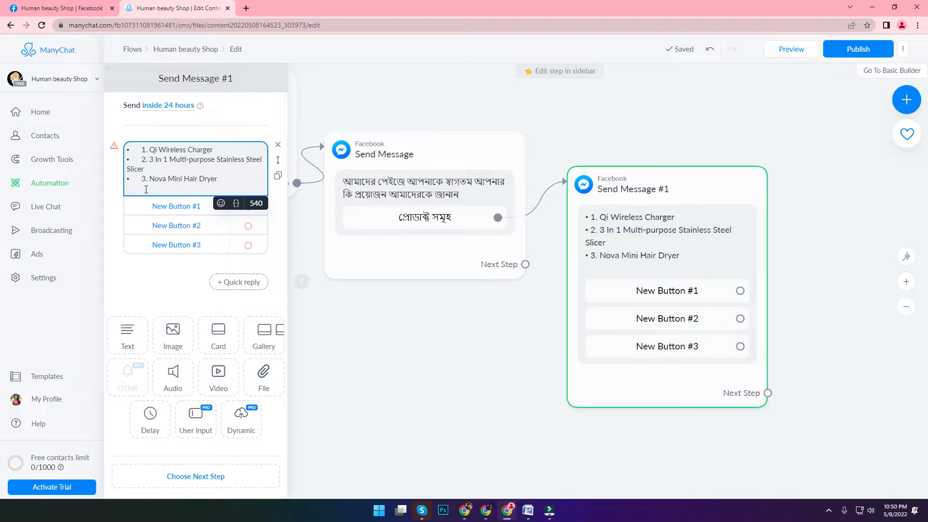
{"action": "key", "text": "BackSpace"}
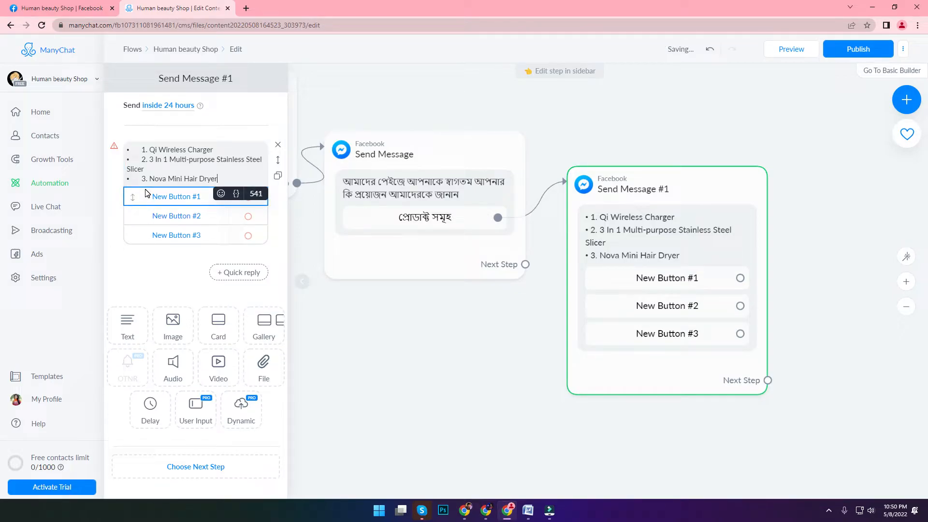
{"action": "left_click", "coordinate": [128, 168]}
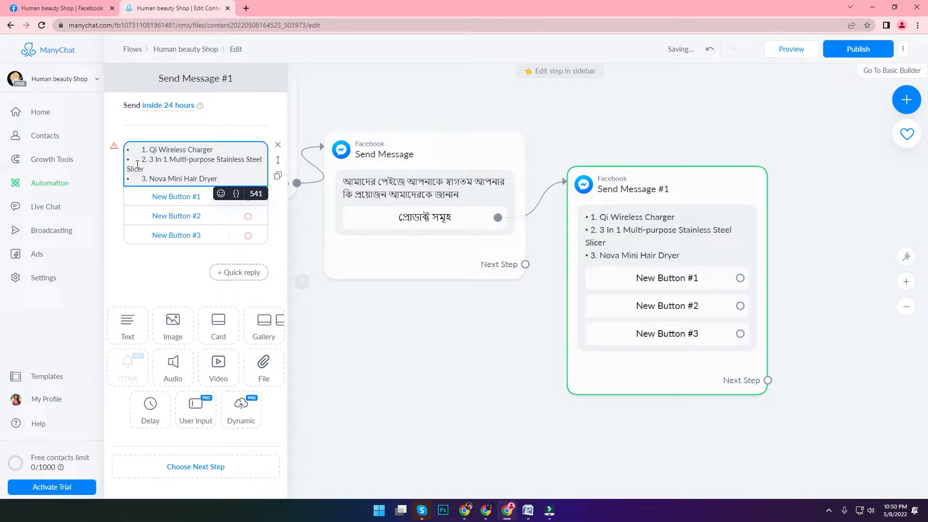
{"action": "key", "text": "BackSpace"}
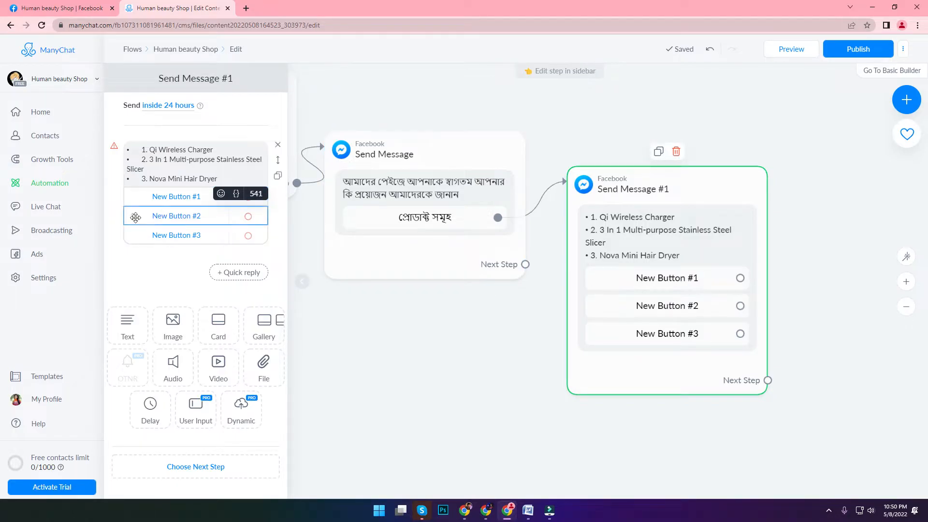
- Retitle the first button of Send Message #1 to 1
{"action": "left_click", "coordinate": [195, 199]}
{"action": "left_click", "coordinate": [208, 197]}
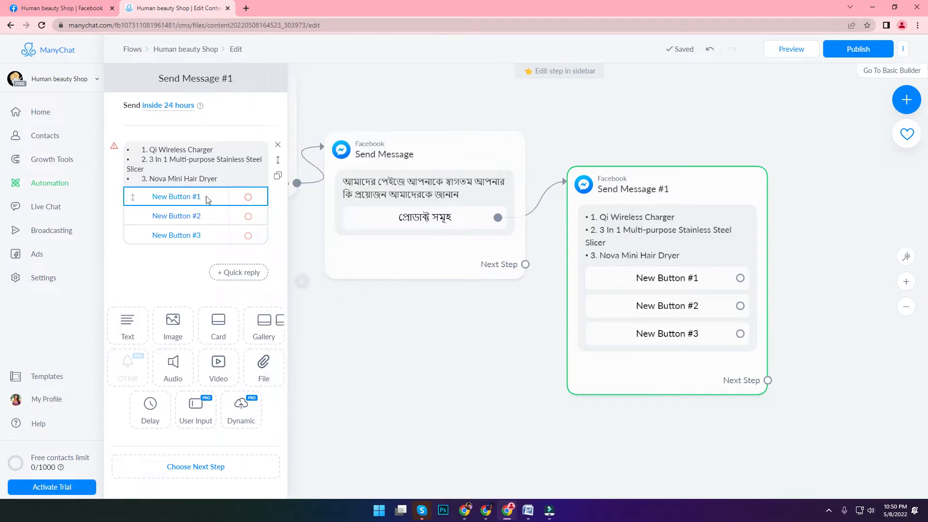
{"action": "left_click", "coordinate": [205, 200]}
{"action": "left_click", "coordinate": [333, 96]}
{"action": "left_click_drag", "start_coordinate": [332, 97], "coordinate": [293, 99]}
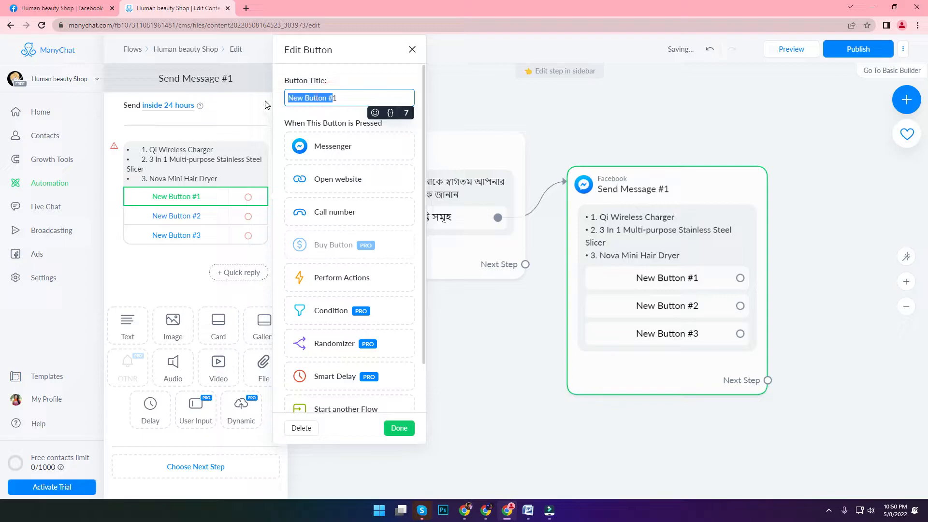
{"action": "key", "text": "BackSpace"}
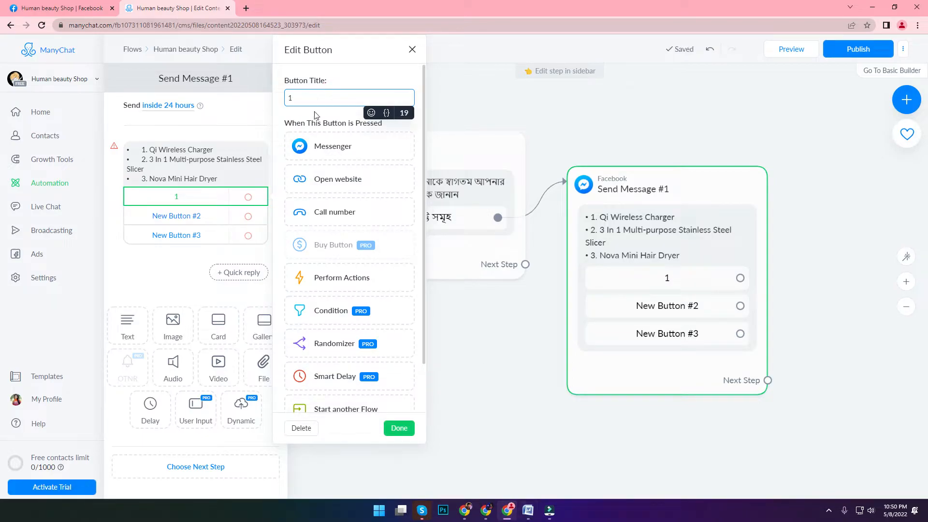
{"action": "left_click", "coordinate": [205, 219]}
- Retitle the second and third buttons to 2 and 3
{"action": "left_click", "coordinate": [206, 215]}
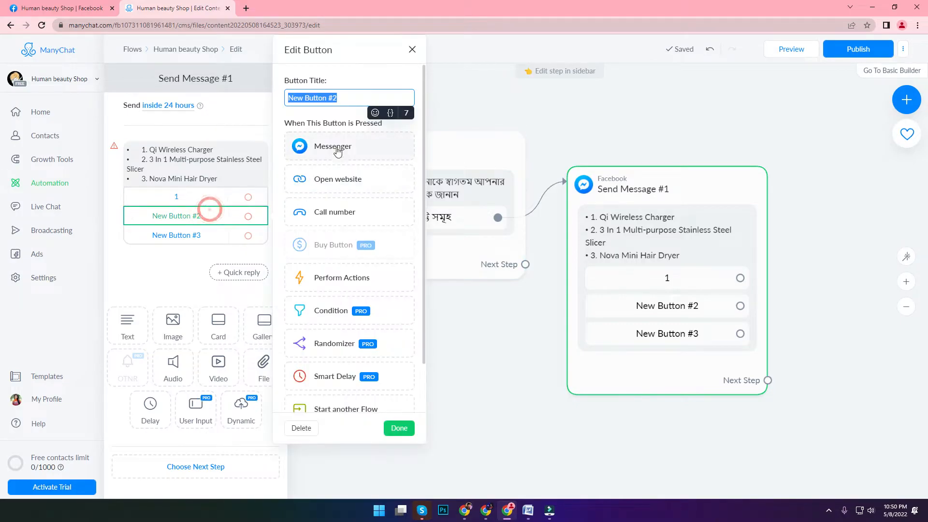
{"action": "left_click", "coordinate": [333, 94]}
{"action": "key", "text": "BackSpace"}
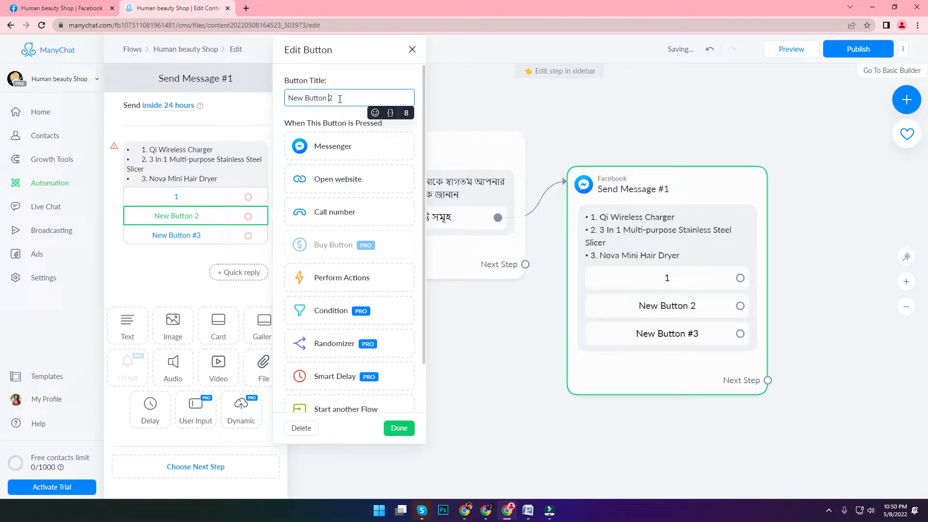
{"action": "left_click", "coordinate": [200, 236]}
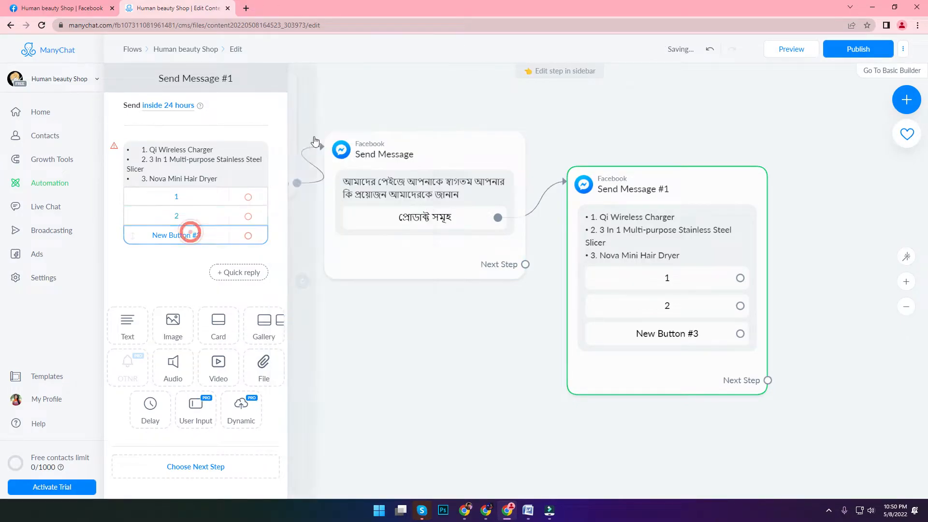
{"action": "left_click", "coordinate": [193, 235]}
{"action": "left_click", "coordinate": [201, 236]}
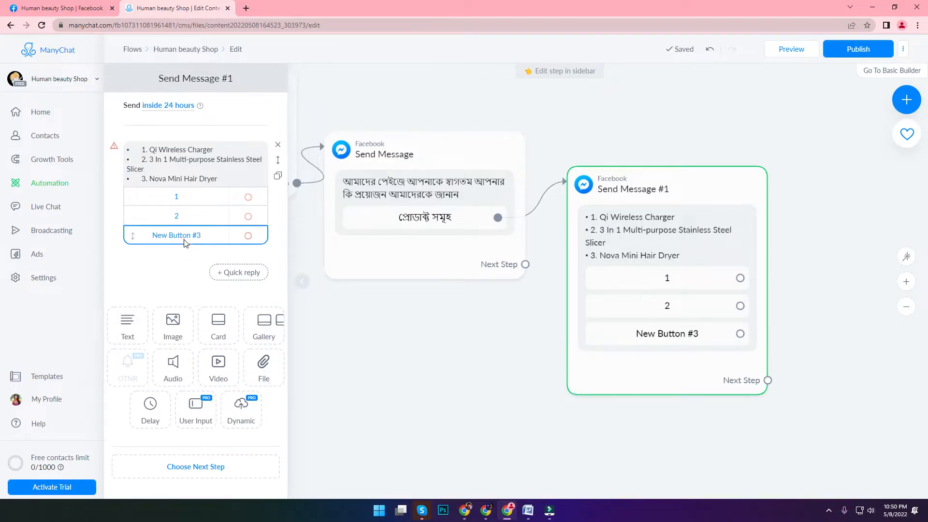
{"action": "left_click", "coordinate": [334, 96]}
{"action": "key", "text": "BackSpace"}
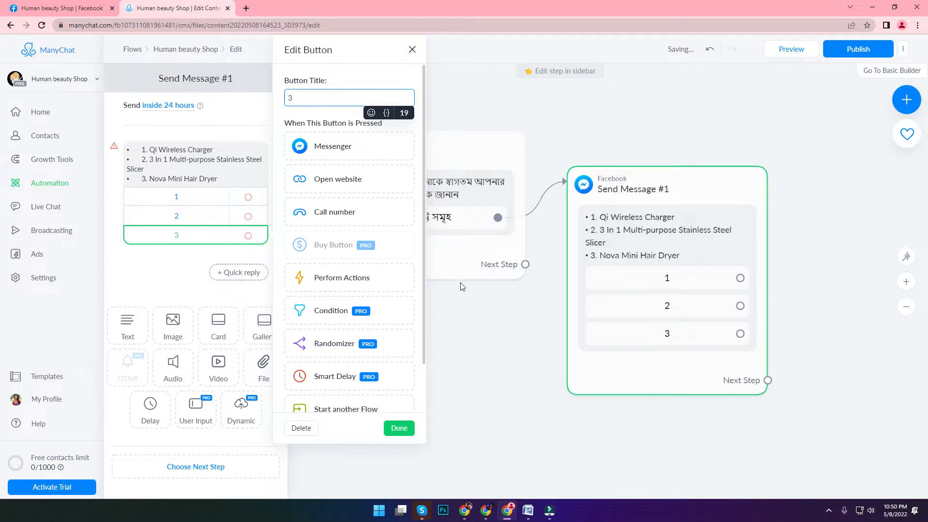
{"action": "left_click", "coordinate": [492, 323]}
- Rearrange the Send Message nodes on the canvas and switch back to Word
{"action": "left_click_drag", "start_coordinate": [692, 204], "coordinate": [669, 184]}
{"action": "left_click_drag", "start_coordinate": [505, 156], "coordinate": [491, 183]}
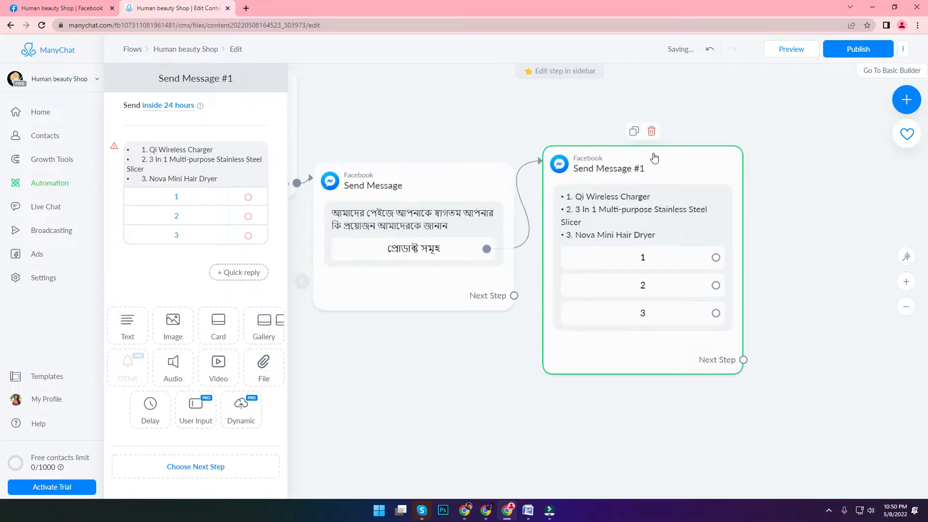
{"action": "left_click_drag", "start_coordinate": [654, 155], "coordinate": [683, 172]}
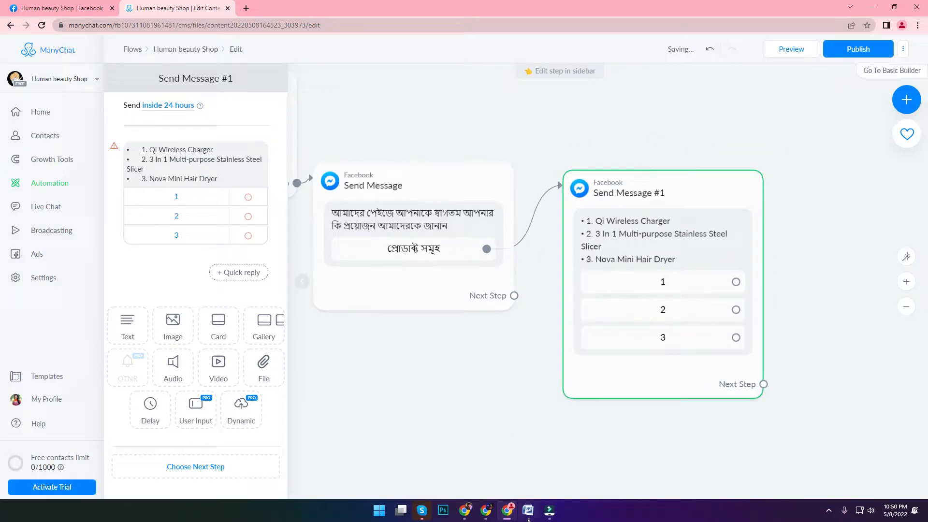
{"action": "left_click", "coordinate": [528, 511]}
- Copy the Wireless Charger description's opening sentence, then open button 1's settings in ManyChat
{"action": "scroll", "coordinate": [299, 268], "scroll_direction": "down", "scroll_amount": 4}
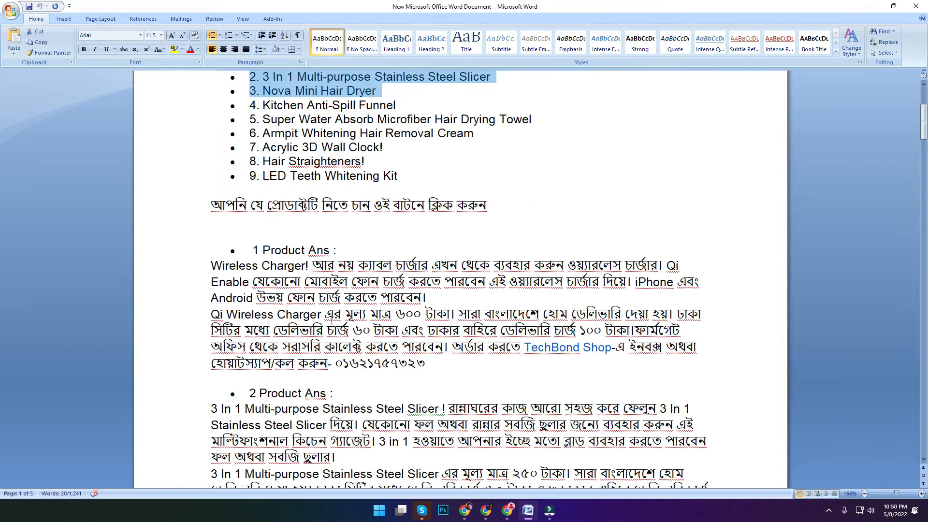
{"action": "left_click_drag", "start_coordinate": [211, 262], "coordinate": [440, 295]}
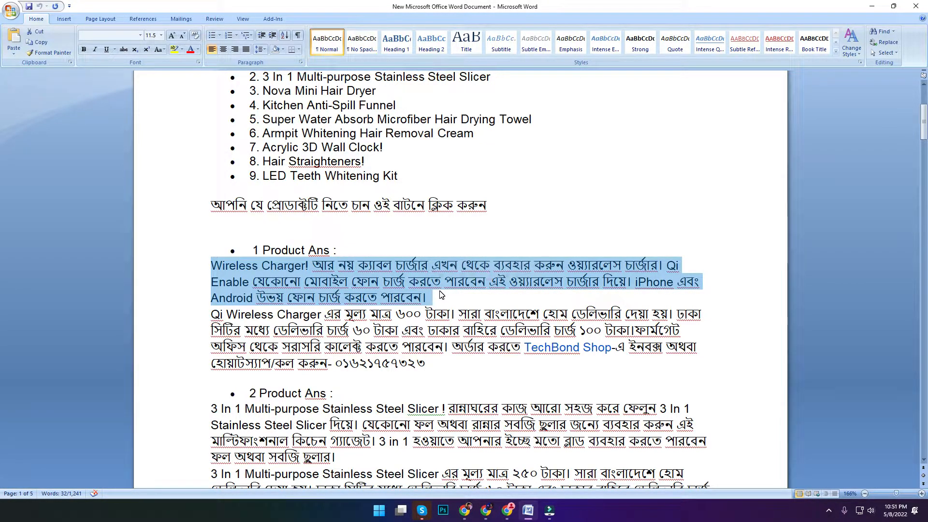
{"action": "left_click", "coordinate": [433, 296]}
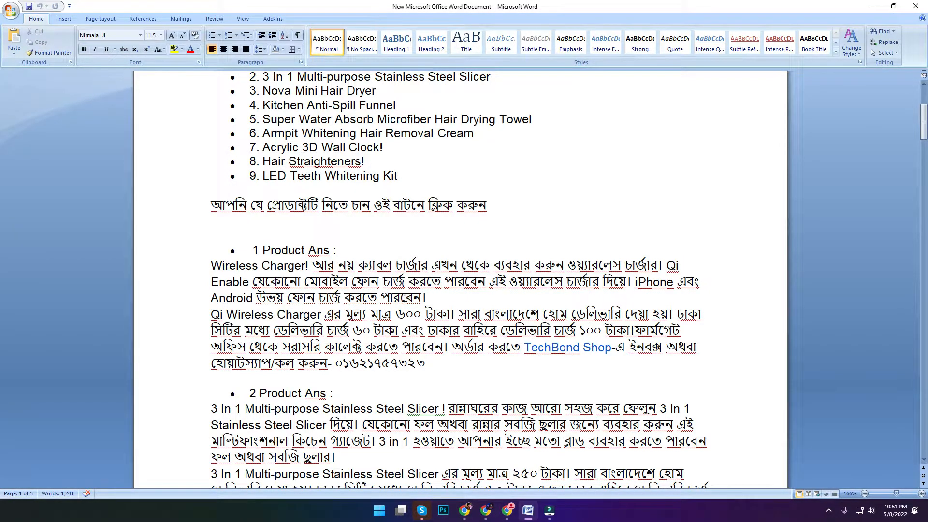
{"action": "left_click_drag", "start_coordinate": [212, 266], "coordinate": [428, 296]}
{"action": "left_click", "coordinate": [396, 277]}
{"action": "left_click_drag", "start_coordinate": [213, 266], "coordinate": [659, 265]}
{"action": "right_click", "coordinate": [660, 265]}
{"action": "left_click", "coordinate": [679, 280]}
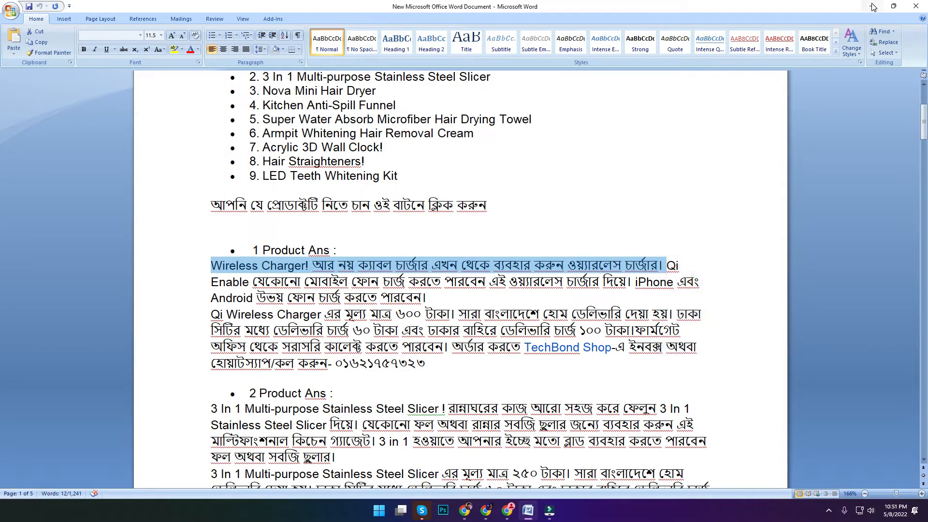
{"action": "key", "text": "alt+Tab"}
{"action": "left_click", "coordinate": [688, 282]}
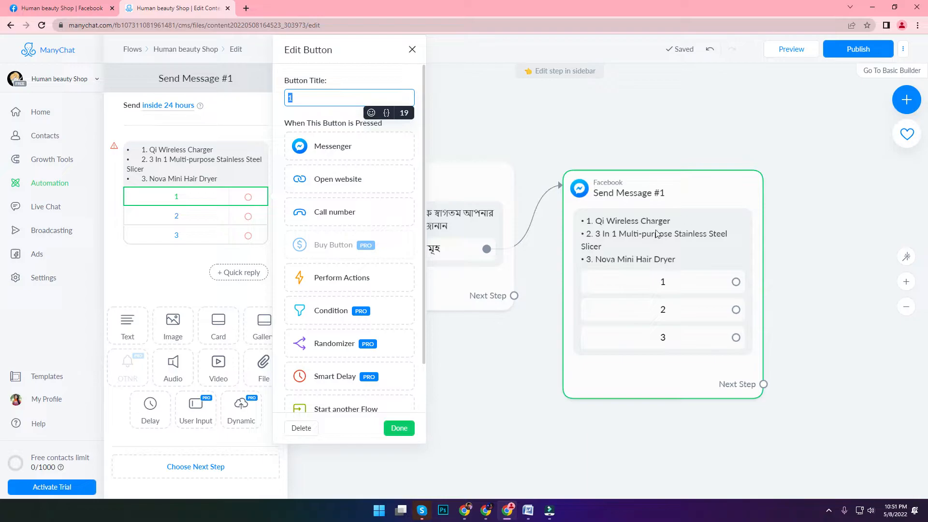
- Link button 1 to a new Send Message #2 containing the pasted Wireless Charger sentence
{"action": "left_click", "coordinate": [333, 146]}
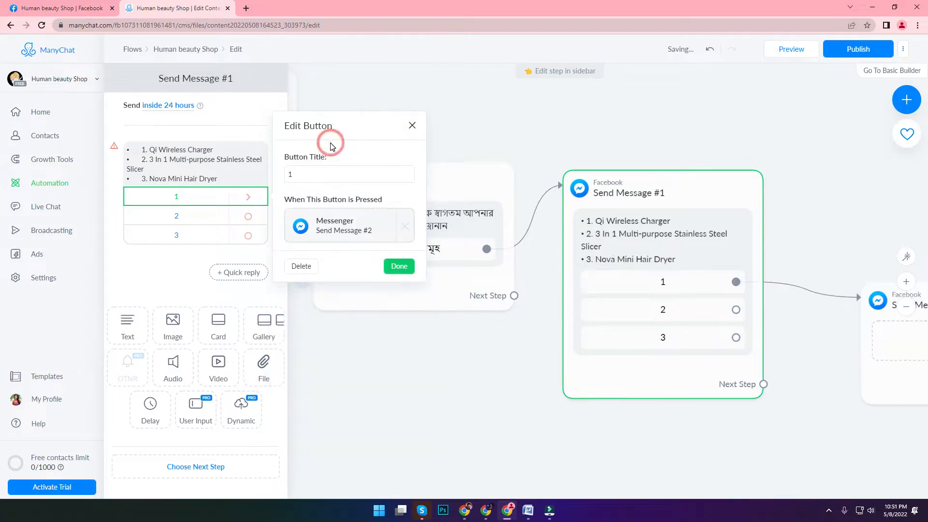
{"action": "left_click", "coordinate": [750, 334]}
{"action": "left_click_drag", "start_coordinate": [700, 184], "coordinate": [704, 101]}
{"action": "left_click_drag", "start_coordinate": [918, 338], "coordinate": [602, 396]}
{"action": "left_click", "coordinate": [603, 395]}
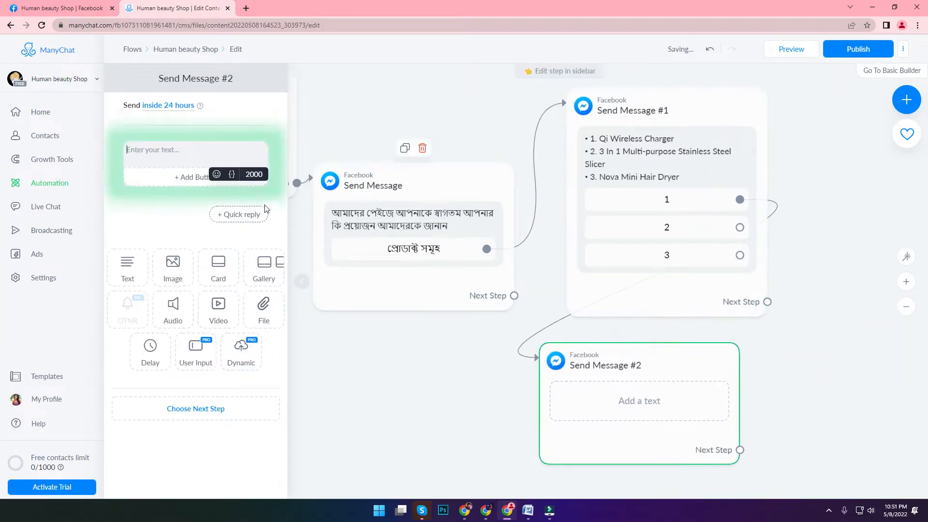
{"action": "right_click", "coordinate": [159, 152]}
{"action": "left_click", "coordinate": [182, 230]}
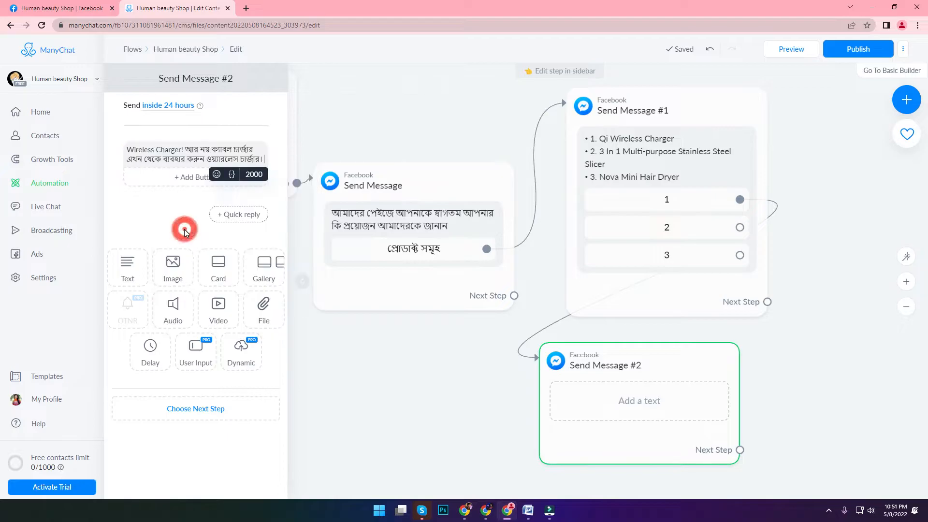
- Arrange Send Message #2 into view on the canvas and return to the Word script
{"action": "left_click_drag", "start_coordinate": [684, 390], "coordinate": [893, 137]}
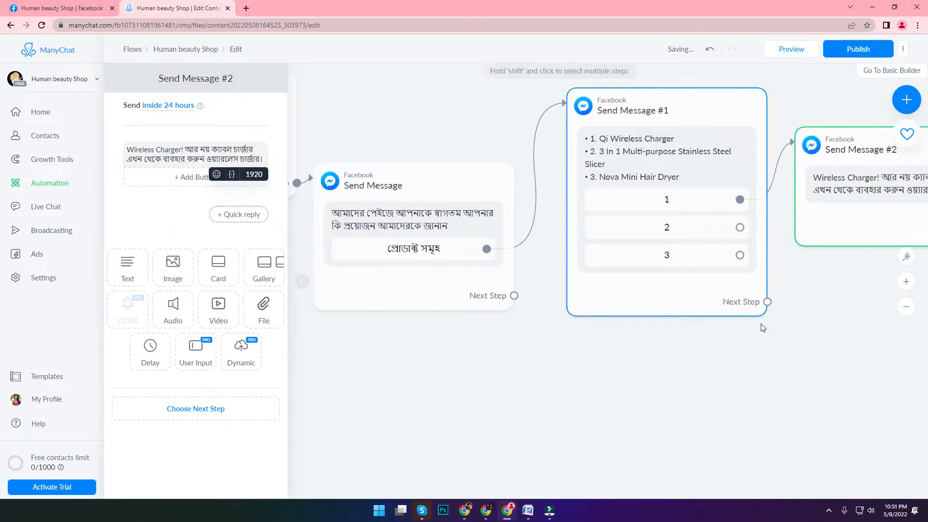
{"action": "scroll", "coordinate": [623, 316], "scroll_direction": "down", "scroll_amount": 6}
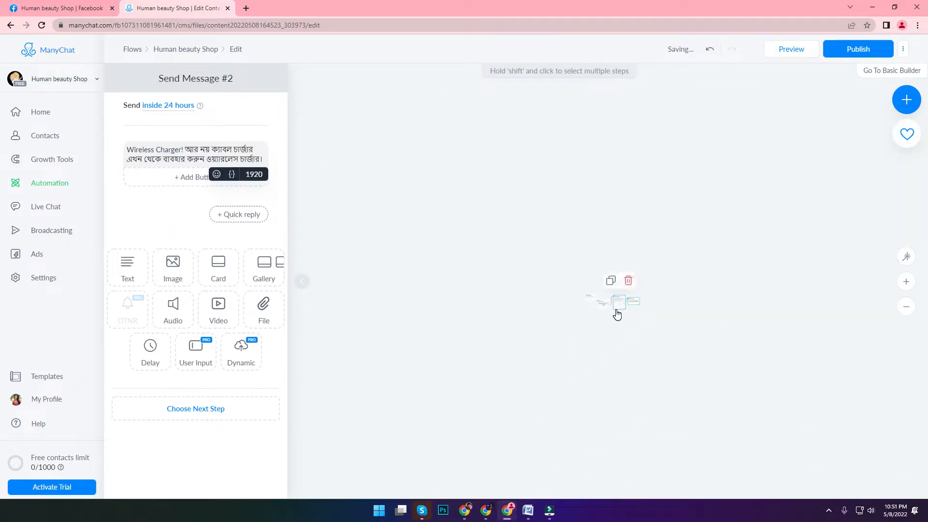
{"action": "scroll", "coordinate": [616, 313], "scroll_direction": "up", "scroll_amount": 6}
{"action": "left_click_drag", "start_coordinate": [731, 364], "coordinate": [372, 415]}
{"action": "left_click_drag", "start_coordinate": [692, 303], "coordinate": [761, 328]}
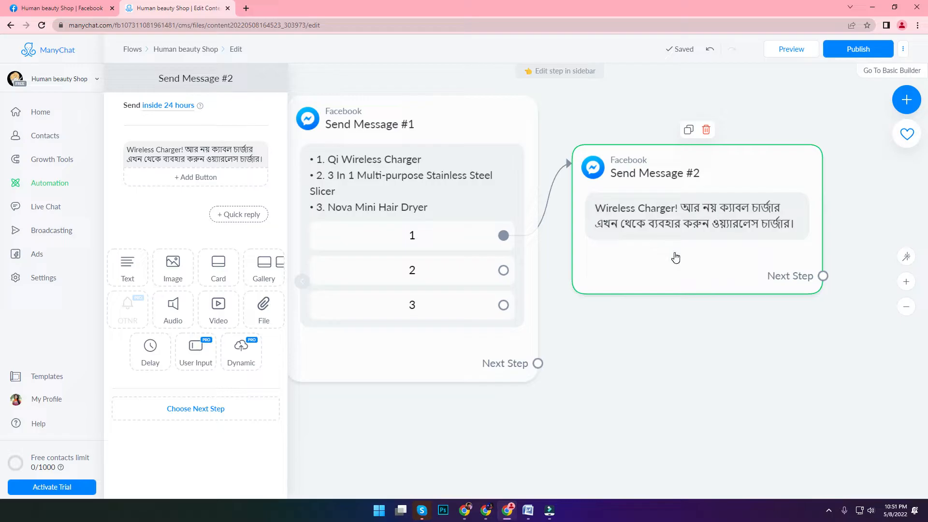
{"action": "left_click", "coordinate": [527, 513]}
{"action": "scroll", "coordinate": [317, 316], "scroll_direction": "down", "scroll_amount": 15}
{"action": "scroll", "coordinate": [317, 315], "scroll_direction": "down", "scroll_amount": 20}
- Copy the words 'অর্ডার করুন' from Word's order section and minimize Word
{"action": "scroll", "coordinate": [316, 317], "scroll_direction": "up", "scroll_amount": 3}
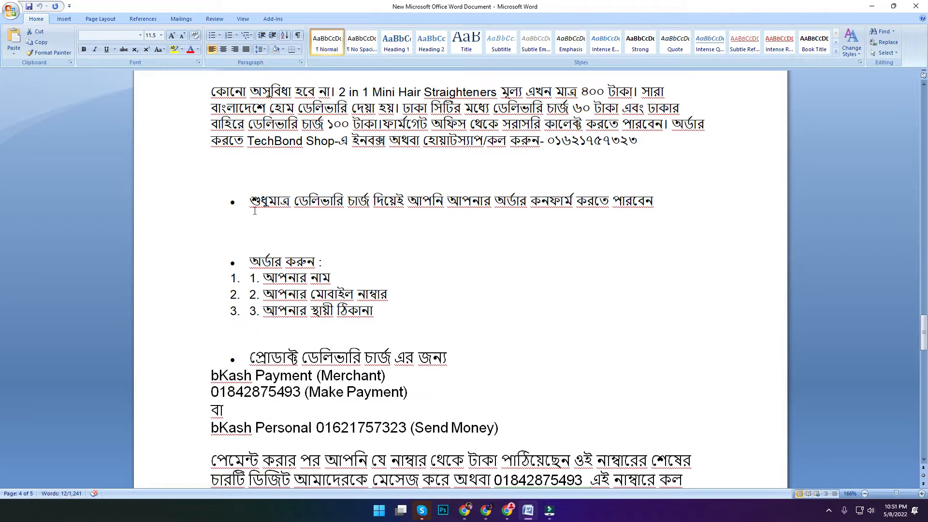
{"action": "left_click_drag", "start_coordinate": [251, 199], "coordinate": [655, 201]}
{"action": "right_click", "coordinate": [658, 200]}
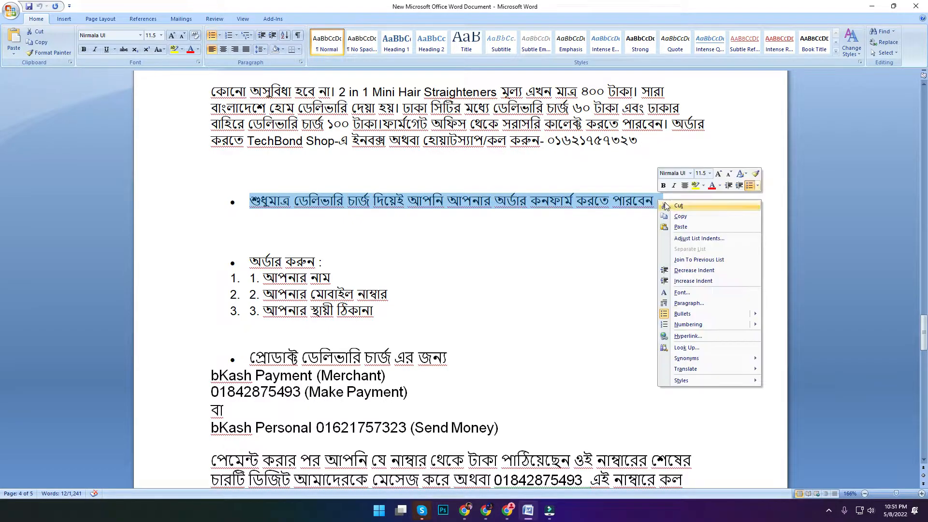
{"action": "left_click", "coordinate": [479, 216]}
{"action": "left_click", "coordinate": [294, 227]}
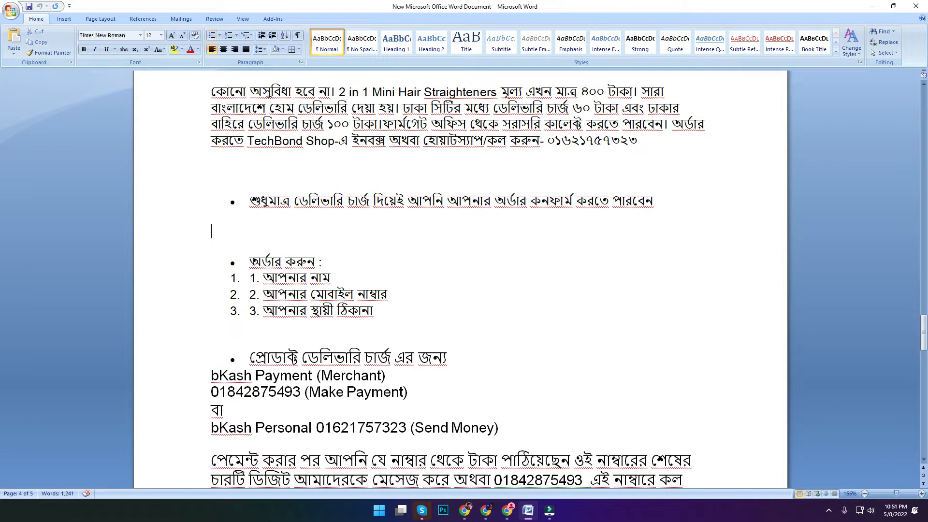
{"action": "left_click_drag", "start_coordinate": [252, 261], "coordinate": [318, 262]}
{"action": "right_click", "coordinate": [316, 265]}
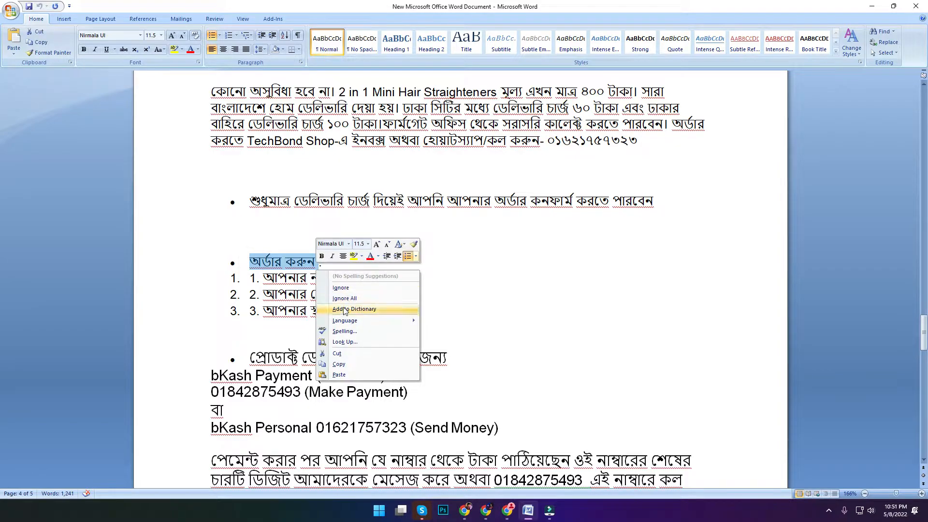
{"action": "left_click", "coordinate": [339, 364]}
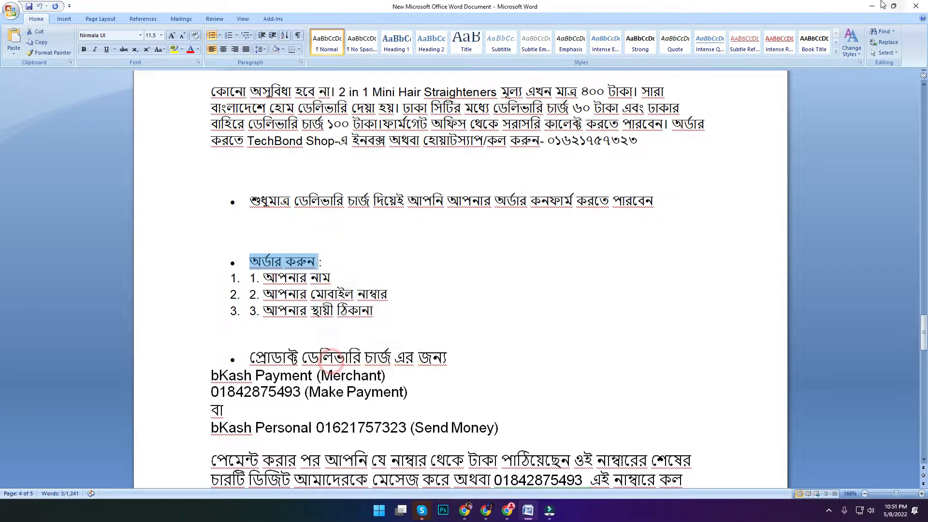
{"action": "left_click", "coordinate": [871, 7]}
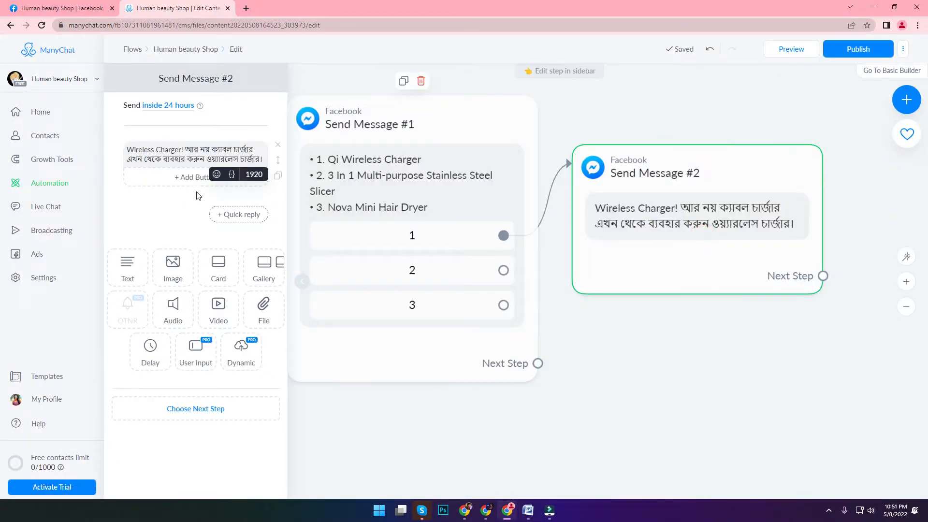
- Add a button titled 'অর্ডার করুন' to Send Message #2, without the leading bullet
{"action": "left_click", "coordinate": [179, 176]}
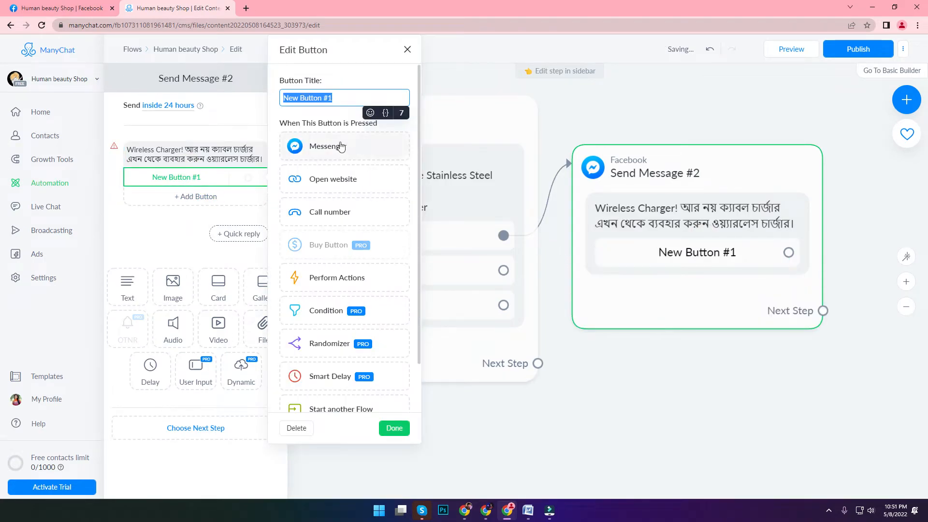
{"action": "left_click", "coordinate": [331, 99]}
{"action": "key", "text": "ctrl+v"}
{"action": "left_click", "coordinate": [297, 97]}
{"action": "key", "text": "BackSpace"}
{"action": "key", "text": "BackSpace"}
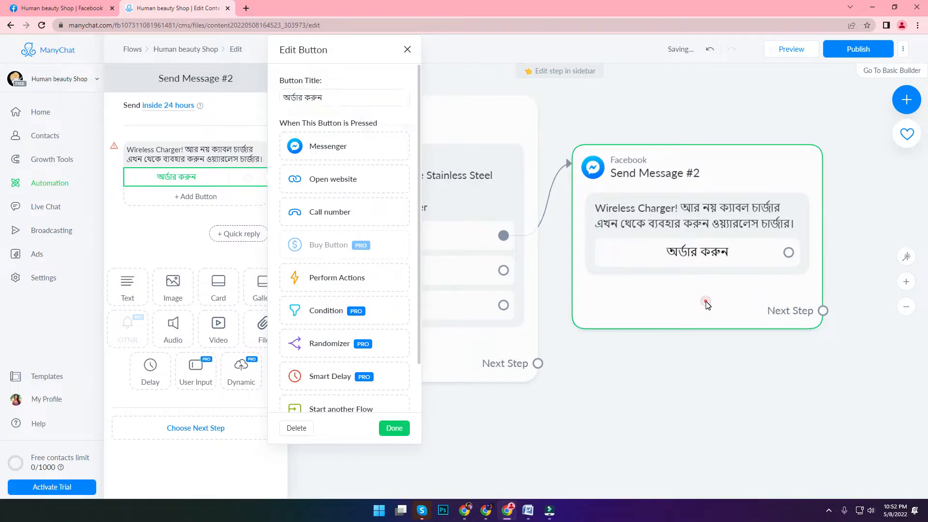
{"action": "left_click", "coordinate": [705, 300]}
- Copy the delivery-charge line from Word and make the অর্ডার করুন button send a new Messenger message
{"action": "left_click", "coordinate": [530, 511]}
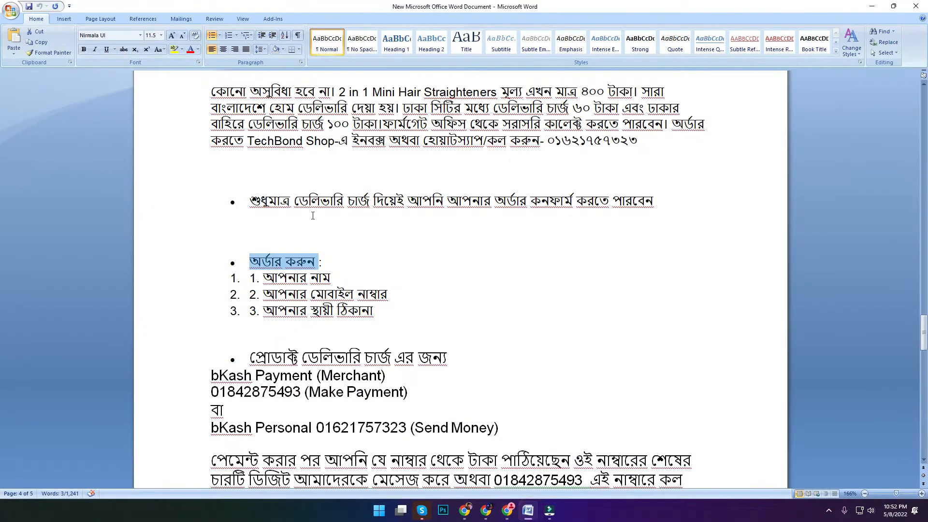
{"action": "left_click_drag", "start_coordinate": [252, 200], "coordinate": [650, 202]}
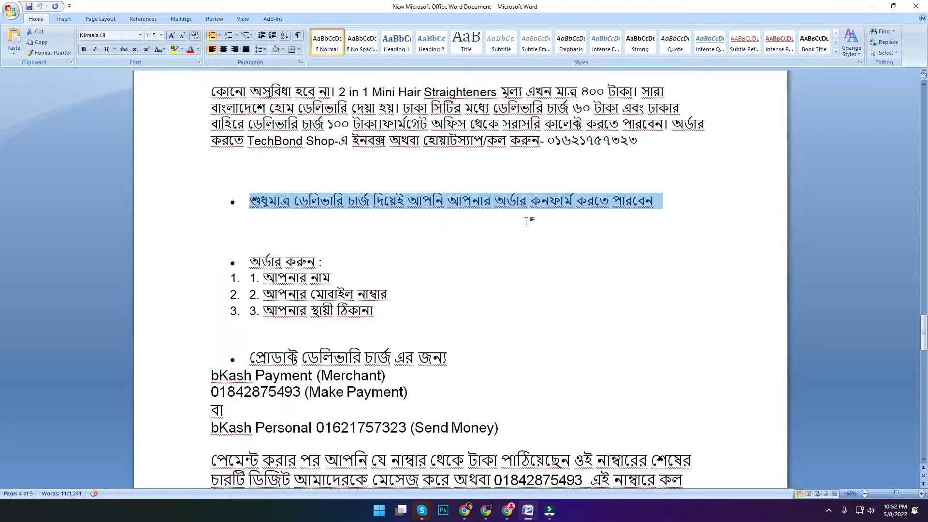
{"action": "right_click", "coordinate": [599, 203]}
{"action": "left_click", "coordinate": [615, 216]}
{"action": "key", "text": "alt+Tab"}
{"action": "left_click", "coordinate": [754, 254]}
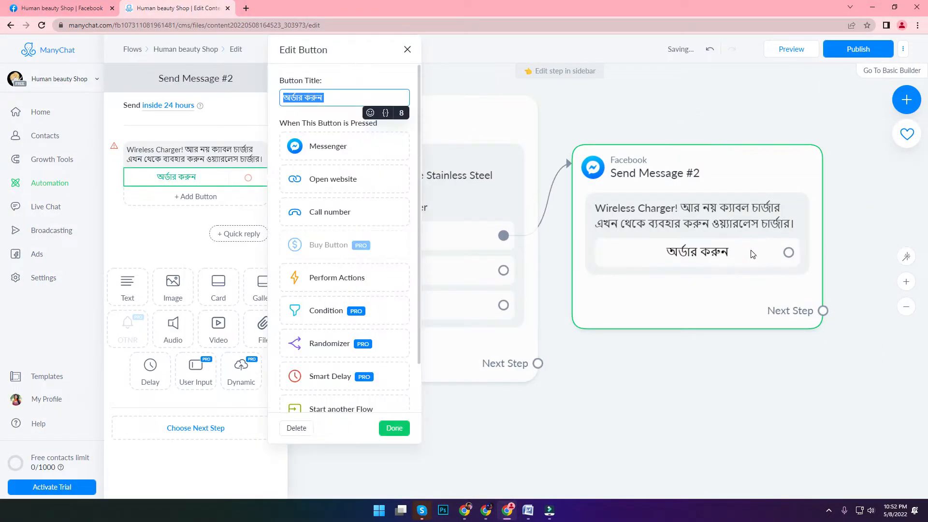
{"action": "left_click", "coordinate": [323, 150]}
- Paste the delivery-charge line into Send Message #3, remove the bullet gap, and position the node
{"action": "left_click", "coordinate": [752, 166]}
{"action": "left_click_drag", "start_coordinate": [689, 391], "coordinate": [272, 376]}
{"action": "left_click_drag", "start_coordinate": [714, 256], "coordinate": [670, 192]}
{"action": "left_click", "coordinate": [613, 241]}
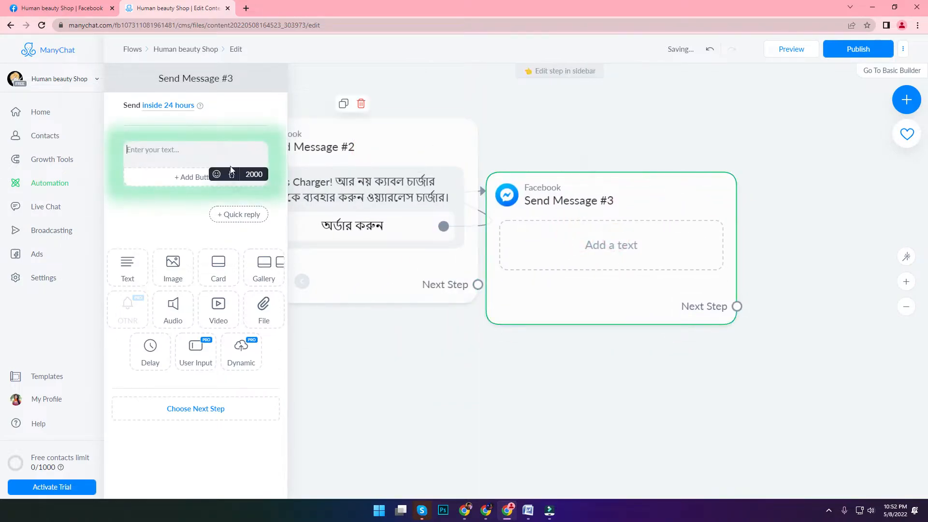
{"action": "key", "text": "ctrl+v"}
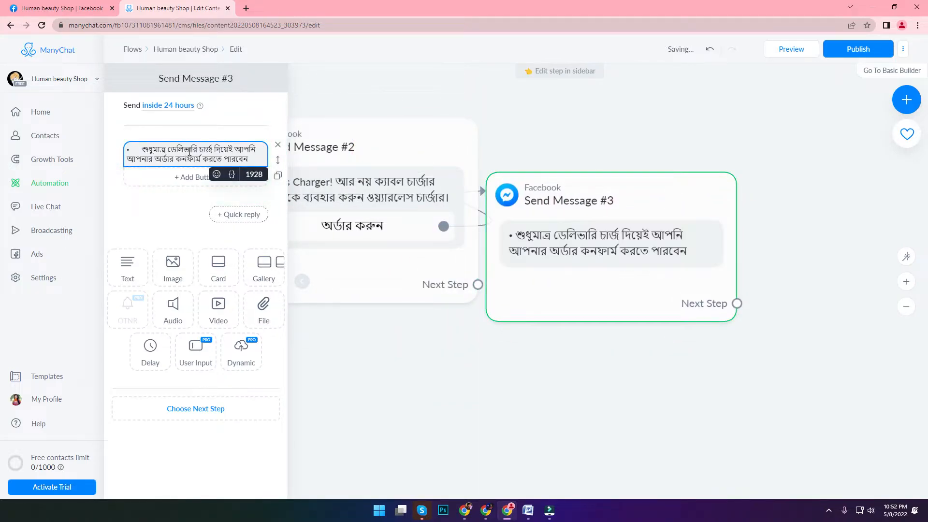
{"action": "left_click", "coordinate": [144, 151]}
{"action": "key", "text": "BackSpace"}
{"action": "key", "text": "BackSpace"}
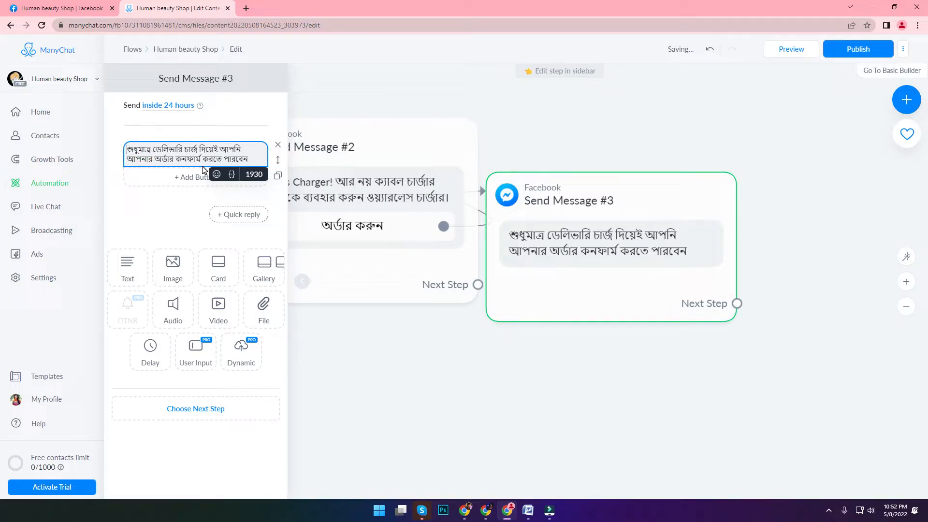
{"action": "left_click_drag", "start_coordinate": [619, 279], "coordinate": [662, 275]}
- Review the delivery-charge heading and bKash payment number lines in Word, then minimize it
{"action": "left_click", "coordinate": [528, 510]}
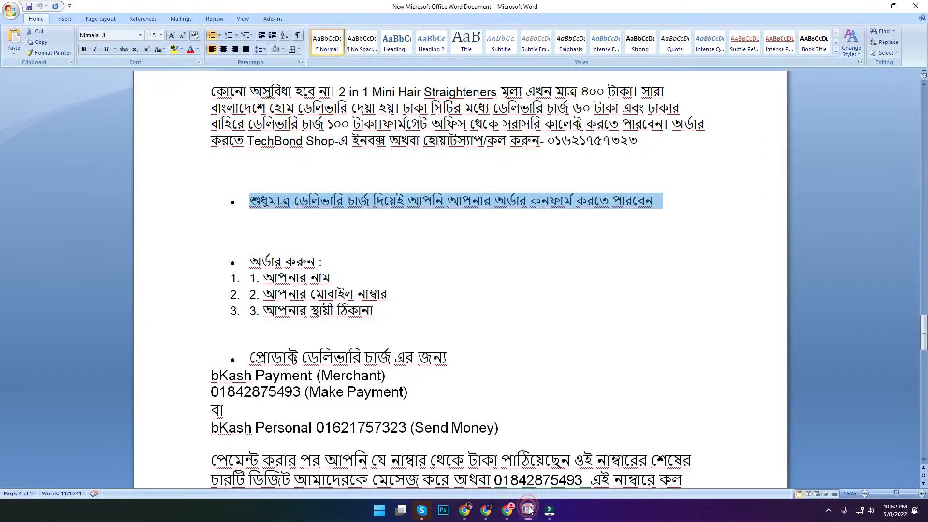
{"action": "scroll", "coordinate": [392, 361], "scroll_direction": "down", "scroll_amount": 3}
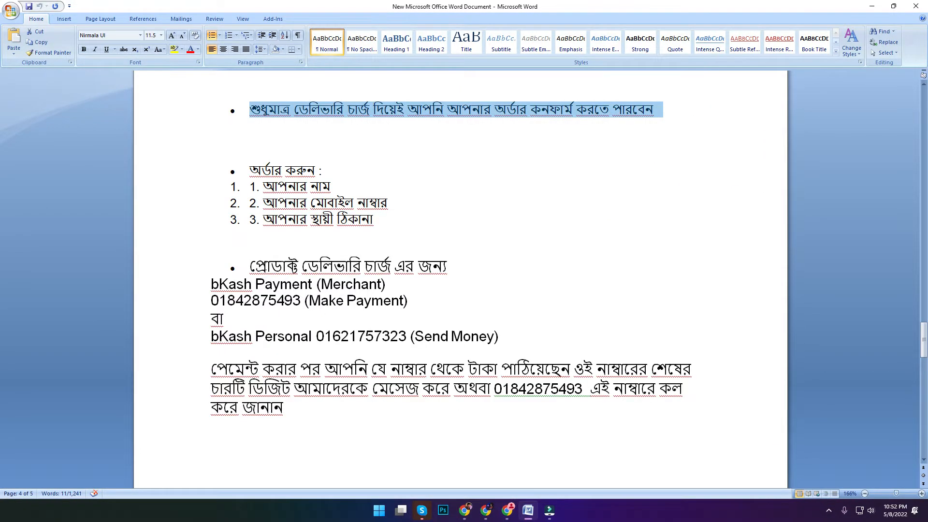
{"action": "left_click_drag", "start_coordinate": [247, 267], "coordinate": [435, 268]}
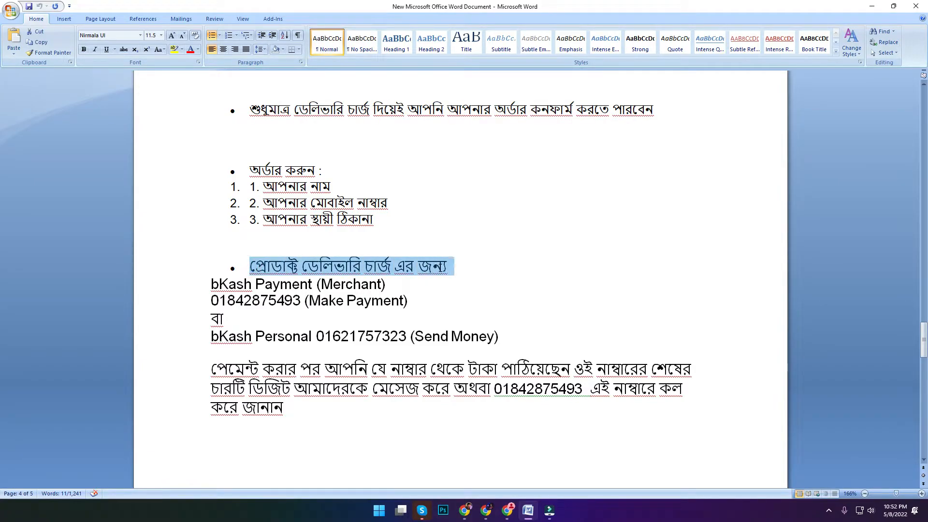
{"action": "left_click", "coordinate": [253, 283]}
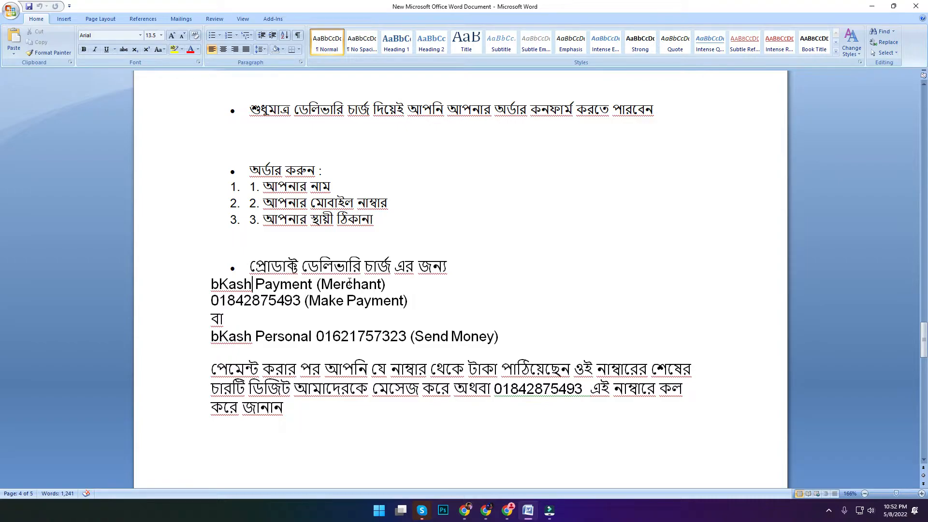
{"action": "left_click_drag", "start_coordinate": [450, 347], "coordinate": [220, 300]}
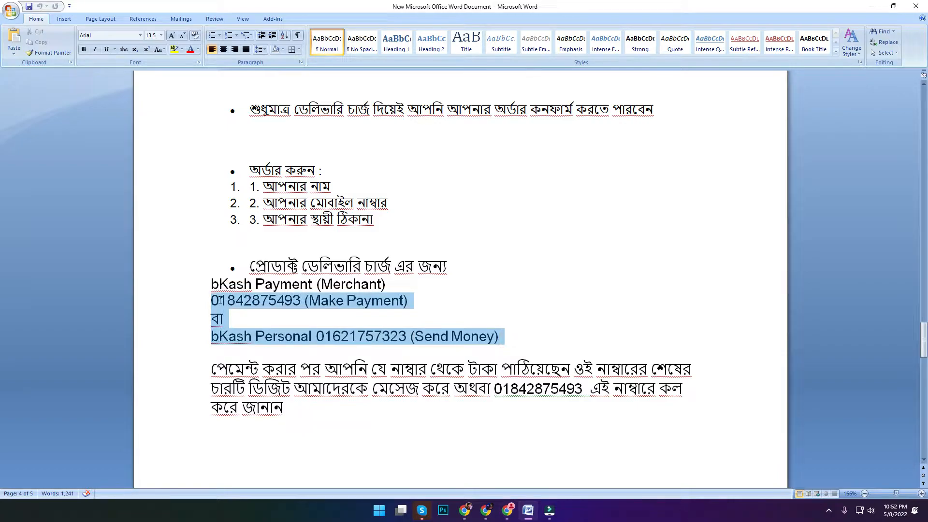
{"action": "left_click", "coordinate": [263, 369]}
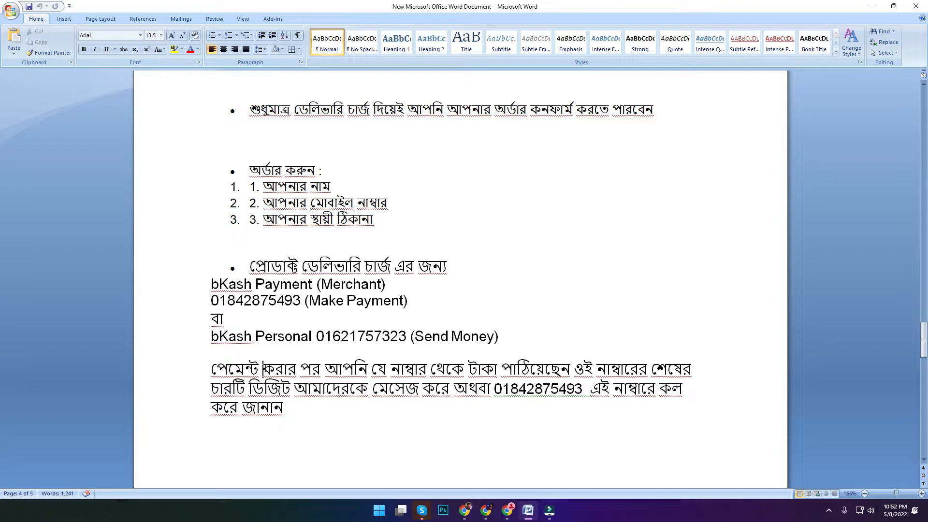
{"action": "left_click_drag", "start_coordinate": [245, 369], "coordinate": [212, 370]}
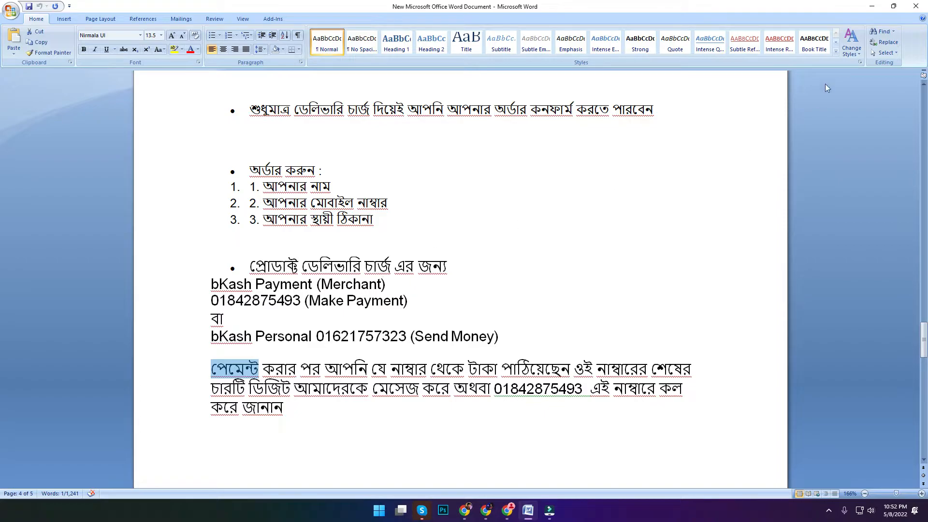
{"action": "left_click", "coordinate": [873, 9]}
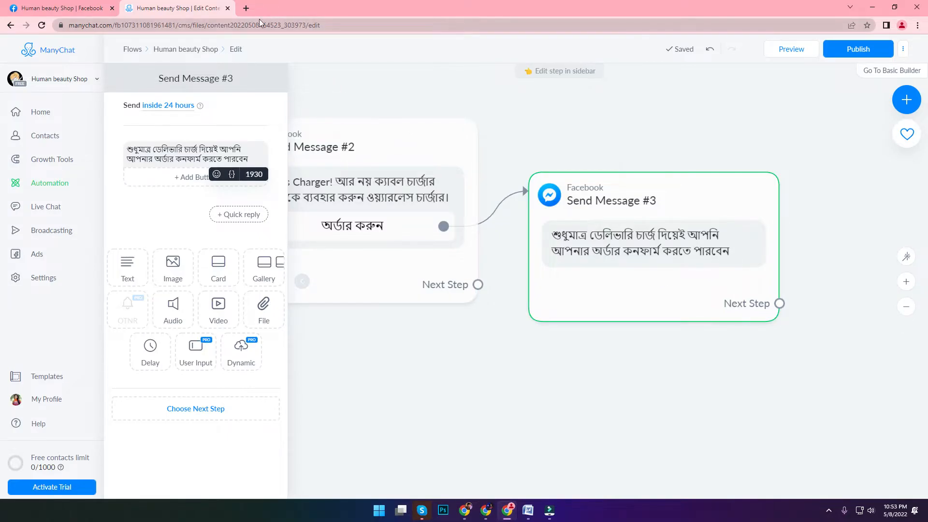
- Open Google Translate in a new tab, set to translate Bengali into English
{"action": "left_click", "coordinate": [247, 9]}
{"action": "type", "text": "eng"}
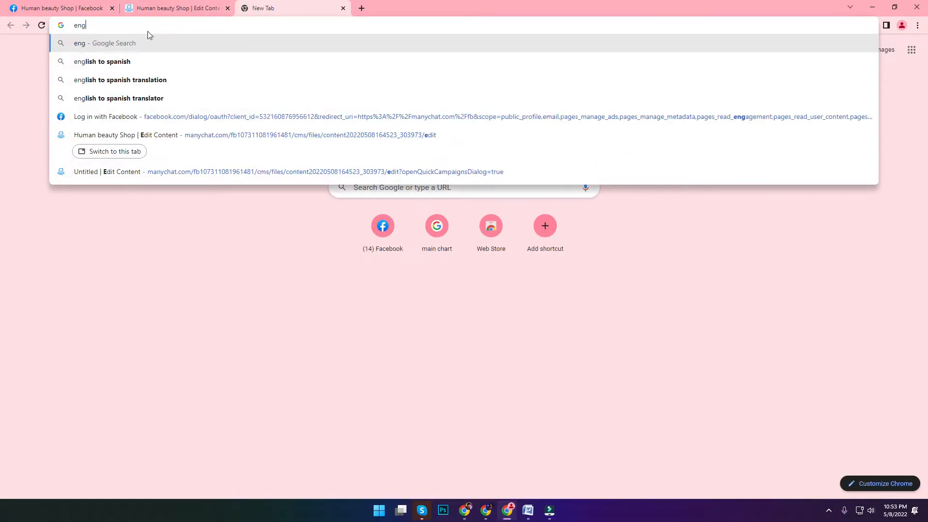
{"action": "left_click", "coordinate": [104, 61]}
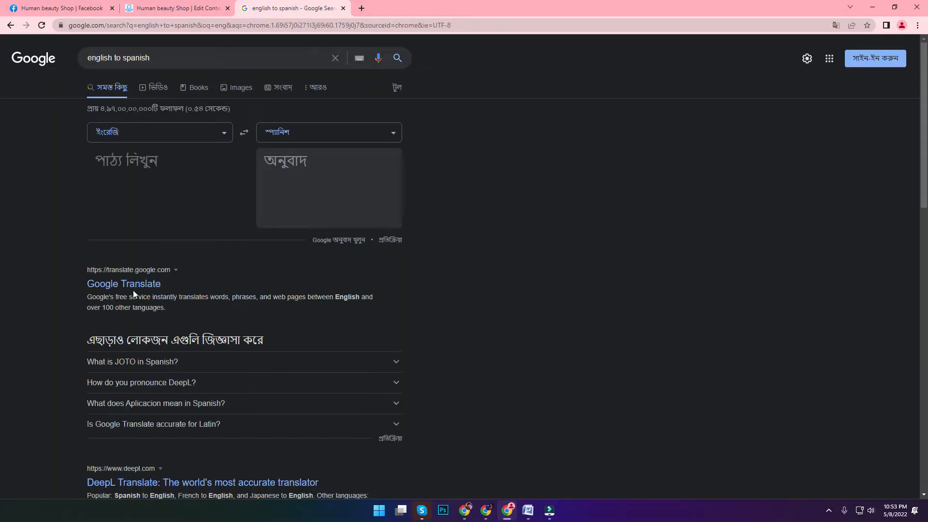
{"action": "left_click", "coordinate": [115, 283]}
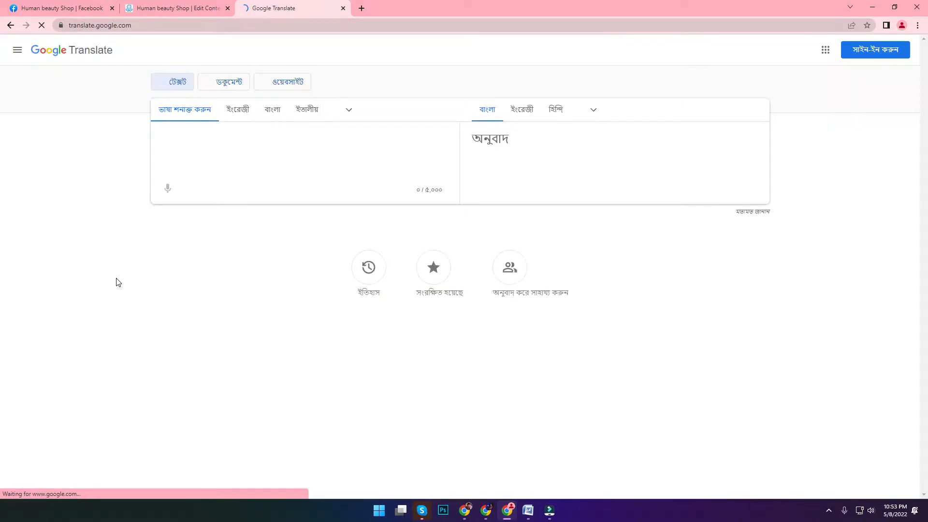
{"action": "left_click", "coordinate": [274, 105]}
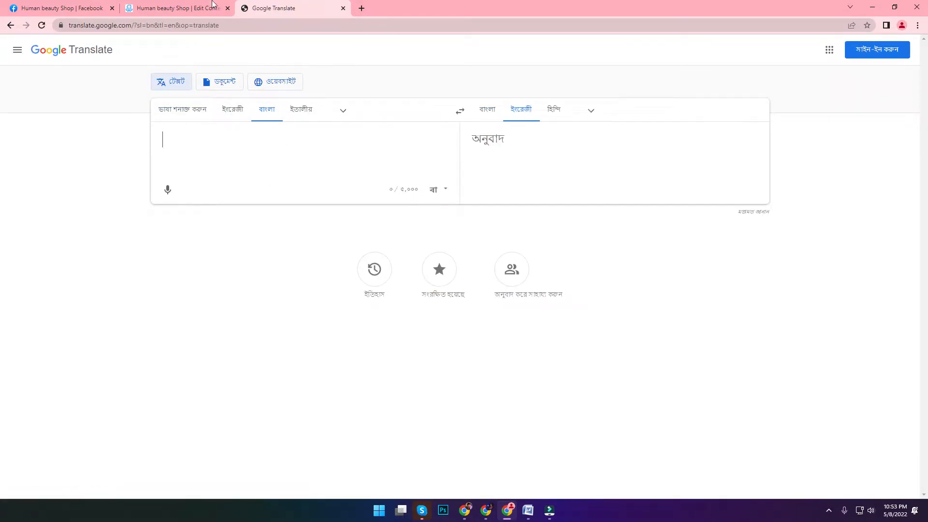
{"action": "left_click", "coordinate": [174, 8]}
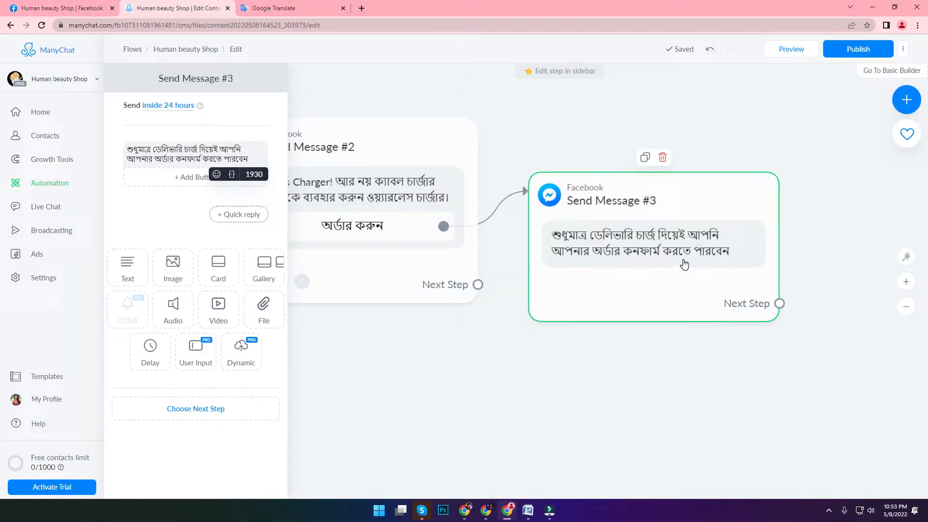
{"action": "left_click", "coordinate": [528, 510]}
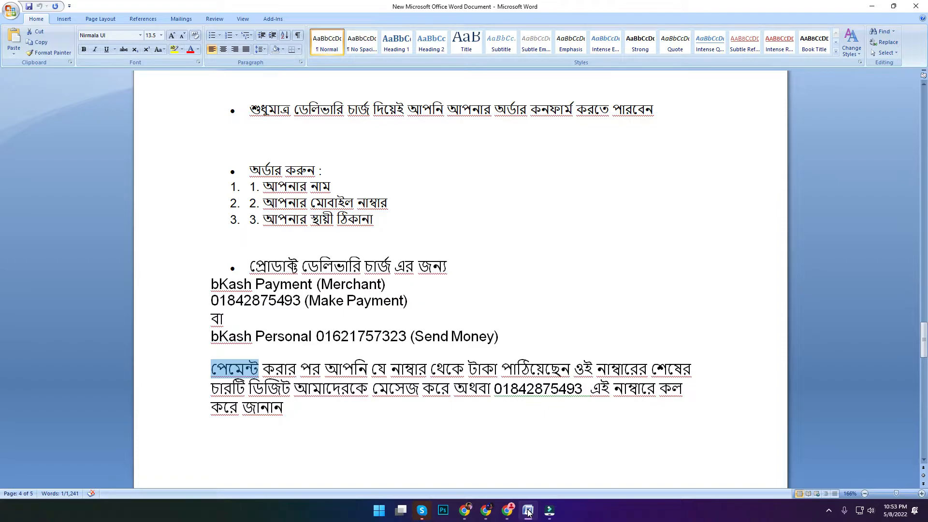
{"action": "left_click", "coordinate": [528, 511]}
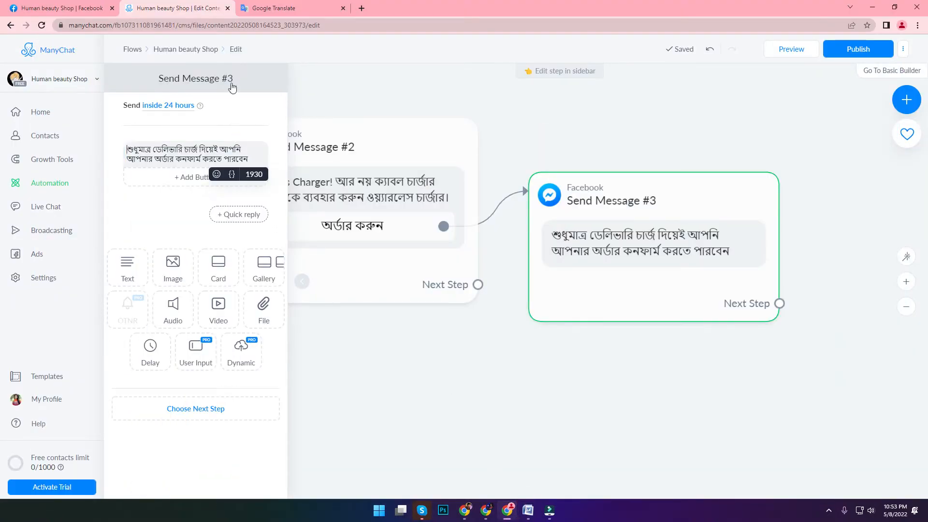
{"action": "left_click", "coordinate": [273, 8]}
- Dictate the Bengali delivery-charge phrase with microphone access and copy it
{"action": "left_click", "coordinate": [167, 190]}
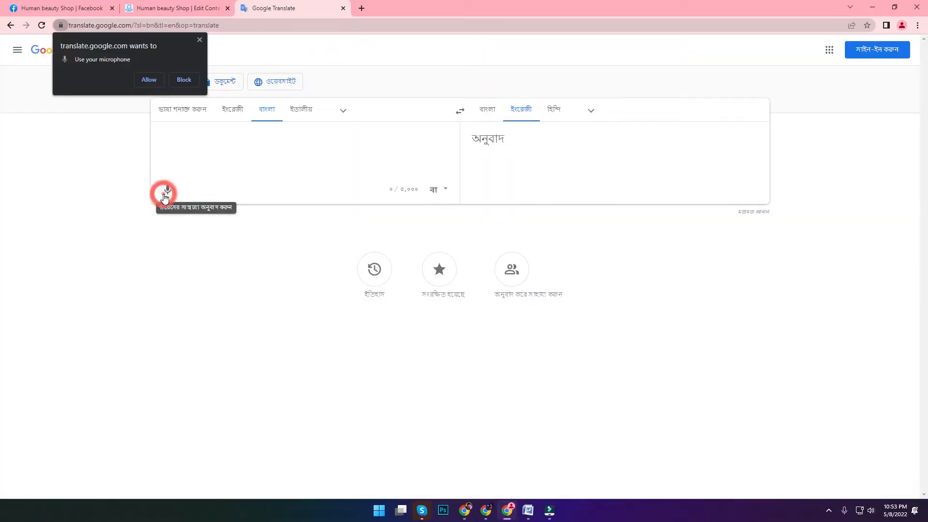
{"action": "left_click", "coordinate": [146, 79]}
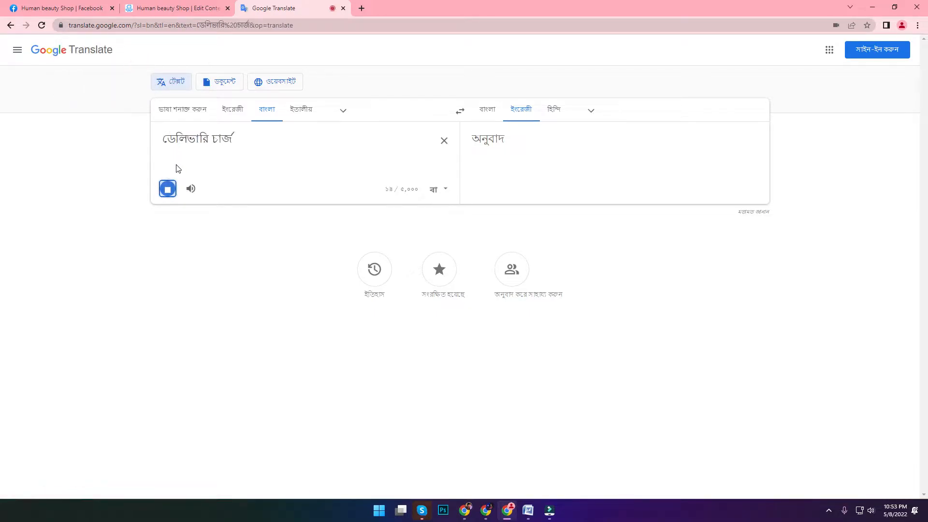
{"action": "triple_click", "coordinate": [213, 135]}
{"action": "right_click", "coordinate": [229, 135]}
{"action": "left_click", "coordinate": [256, 171]}
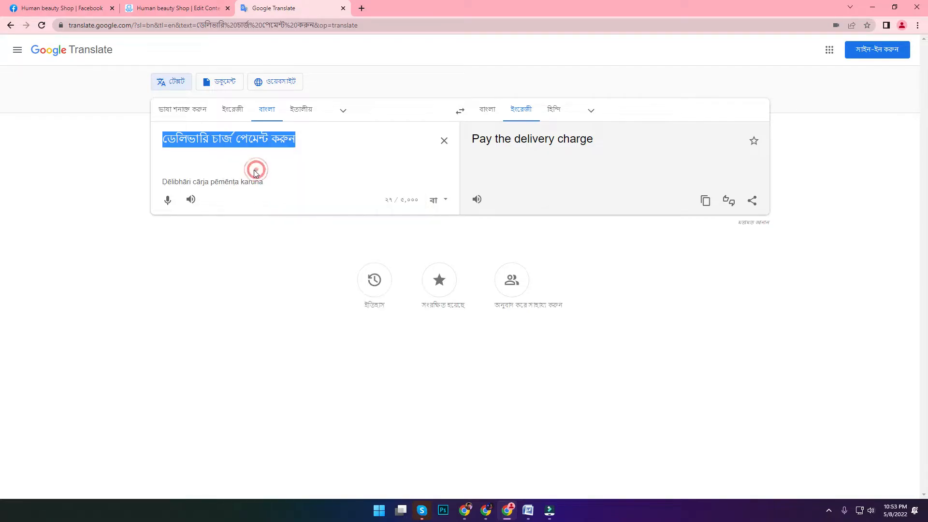
- Paste the delivery-charge phrase on a new line in Send Message #3
{"action": "left_click", "coordinate": [174, 8]}
{"action": "left_click", "coordinate": [246, 153]}
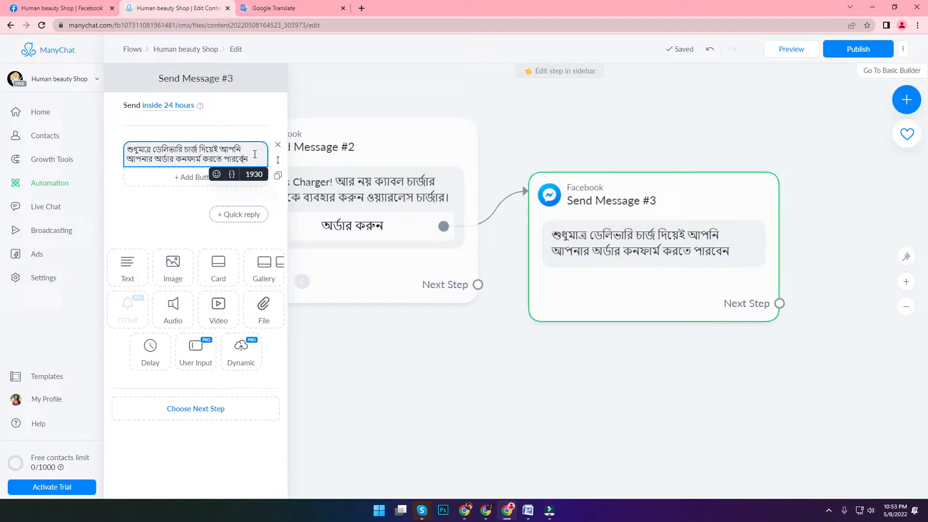
{"action": "key", "text": "Return"}
{"action": "key", "text": "Return"}
{"action": "key", "text": "ctrl+v"}
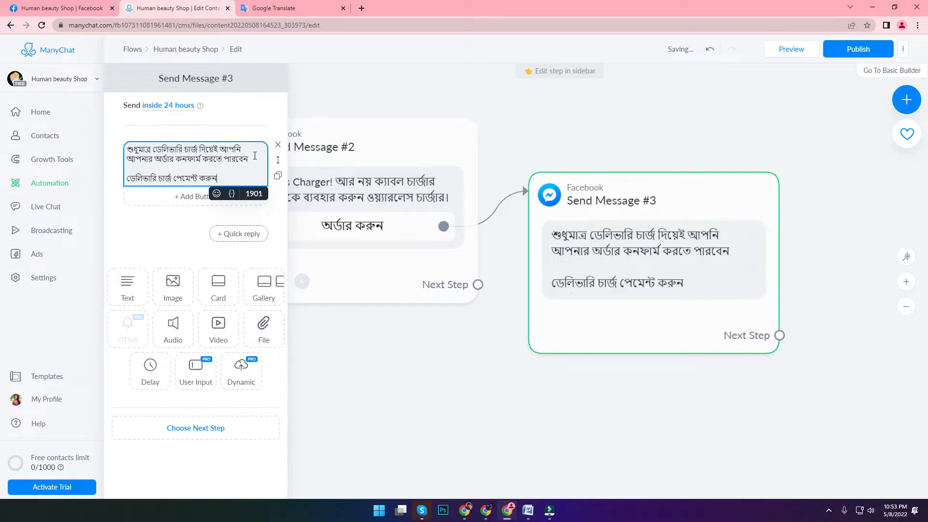
- Copy the four bKash payment lines from Word and paste them below the phrase
{"action": "left_click", "coordinate": [528, 510]}
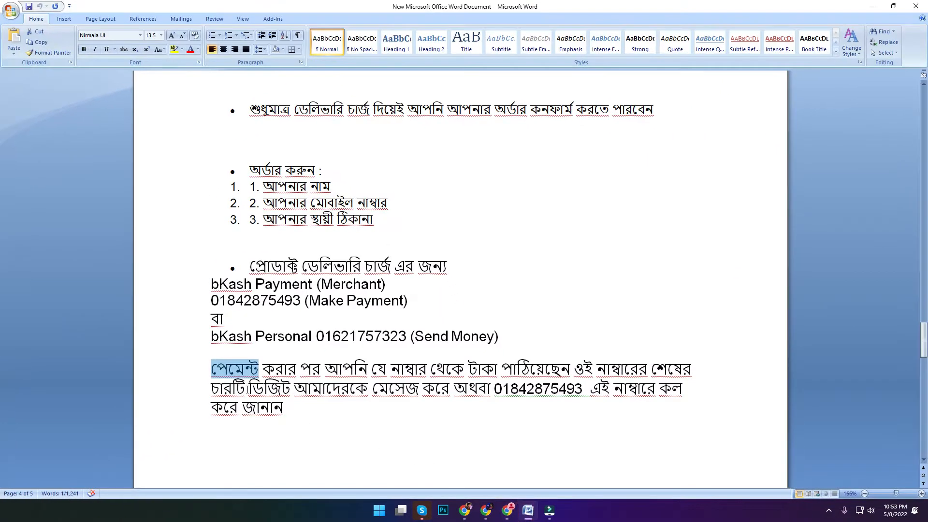
{"action": "left_click_drag", "start_coordinate": [211, 284], "coordinate": [459, 349]}
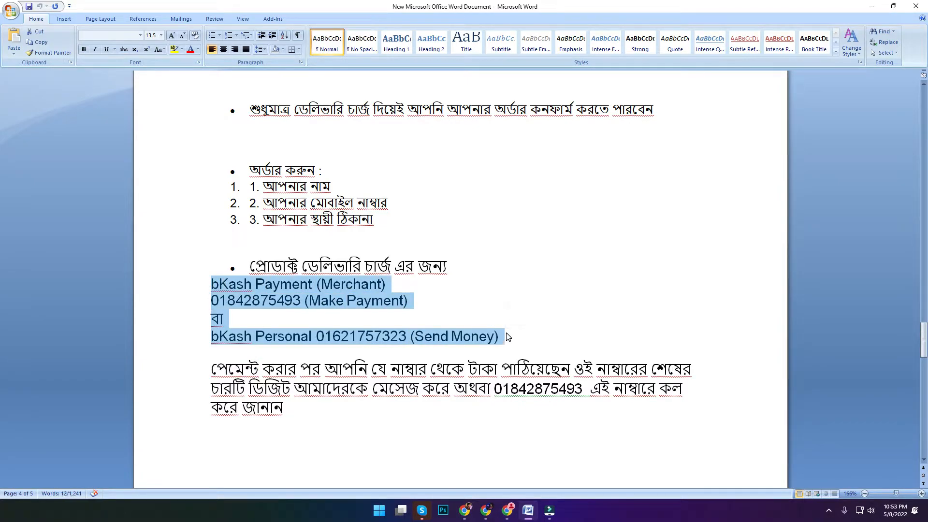
{"action": "left_click", "coordinate": [874, 5]}
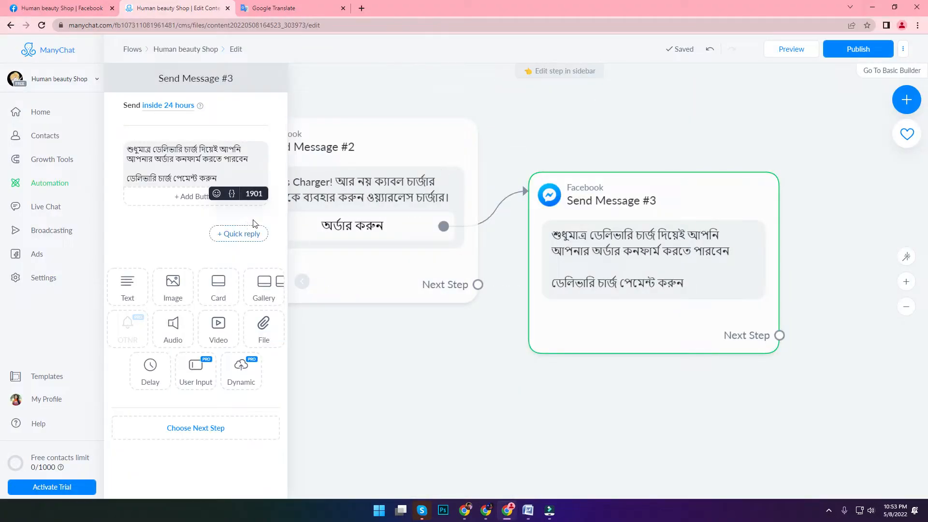
{"action": "left_click", "coordinate": [256, 178]}
{"action": "key", "text": "ctrl+v"}
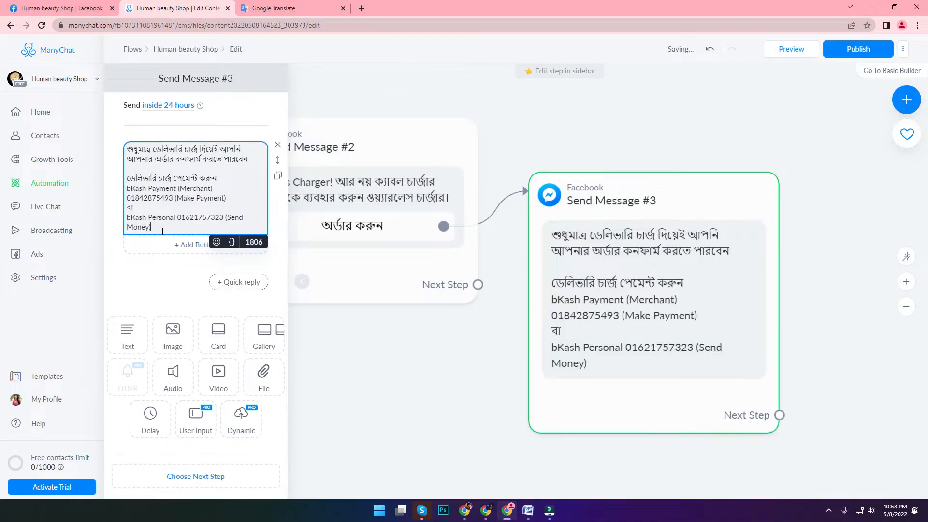
{"action": "left_click_drag", "start_coordinate": [440, 342], "coordinate": [582, 352]}
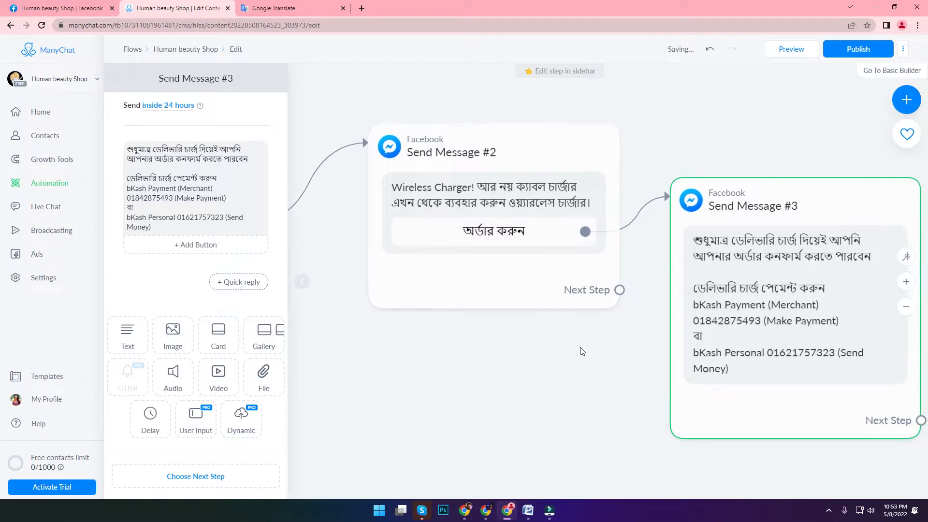
- Reset the page to 100% and zoom the canvas out to survey the flow
{"action": "scroll", "coordinate": [557, 356], "scroll_direction": "down", "scroll_amount": 5}
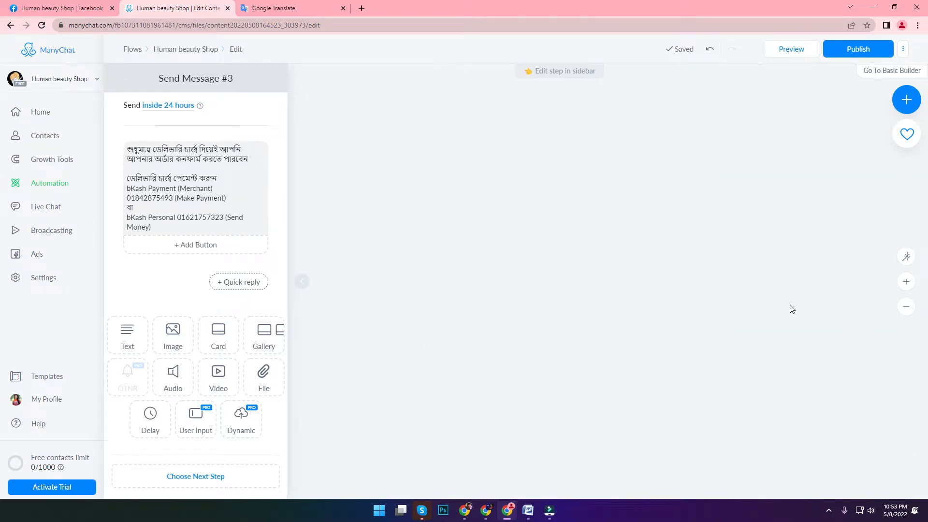
{"action": "key", "text": "ctrl+plus"}
{"action": "key", "text": "ctrl+minus"}
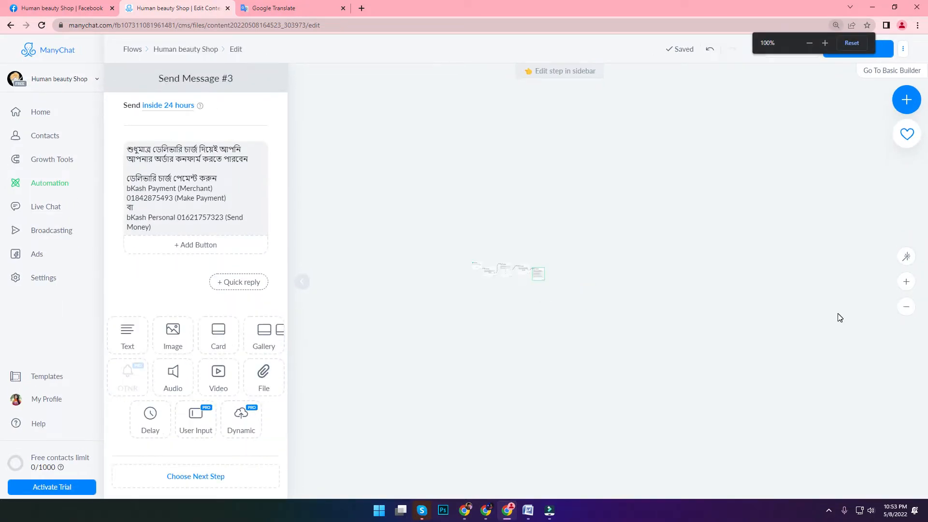
{"action": "left_click", "coordinate": [906, 307]}
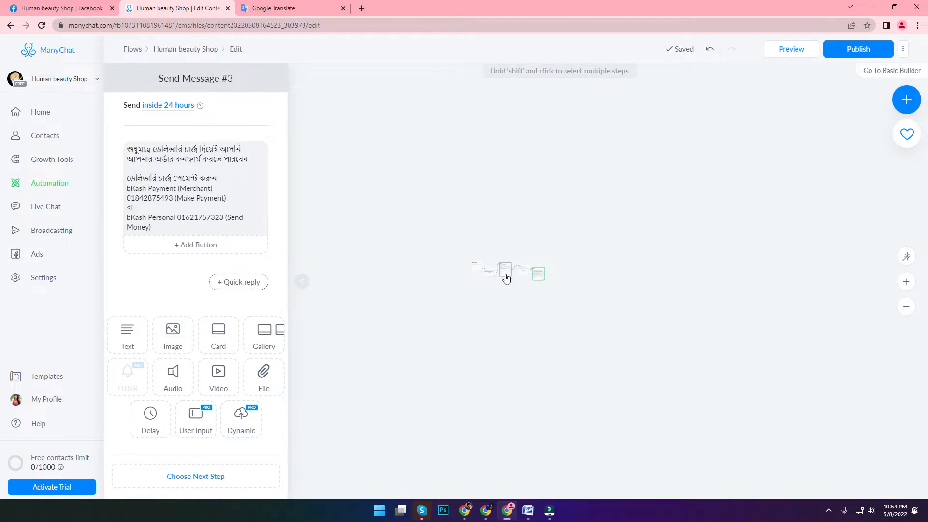
{"action": "scroll", "coordinate": [554, 285], "scroll_direction": "up", "scroll_amount": 5}
{"action": "left_click_drag", "start_coordinate": [425, 169], "coordinate": [731, 330]}
{"action": "left_click", "coordinate": [905, 308]}
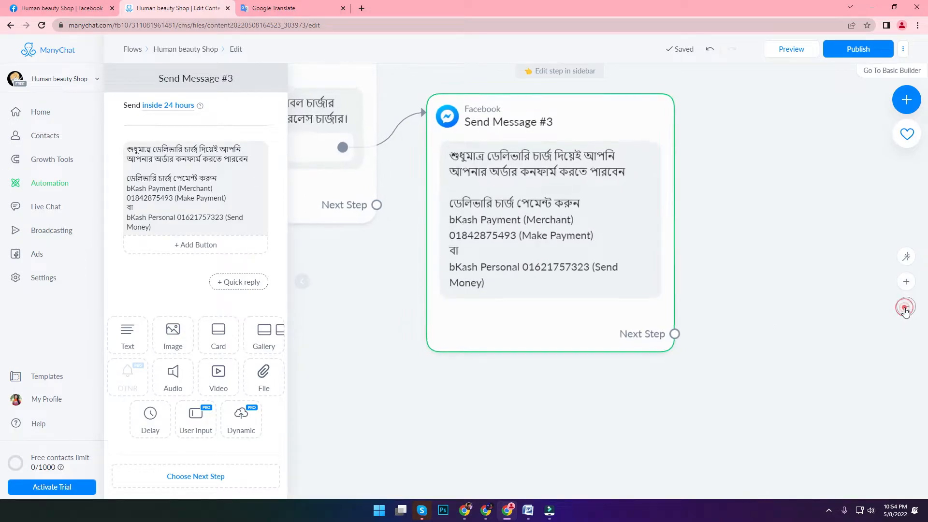
{"action": "left_click_drag", "start_coordinate": [660, 272], "coordinate": [820, 271]}
{"action": "left_click_drag", "start_coordinate": [445, 271], "coordinate": [615, 320]}
{"action": "left_click_drag", "start_coordinate": [444, 352], "coordinate": [686, 347]}
{"action": "left_click_drag", "start_coordinate": [605, 356], "coordinate": [387, 304]}
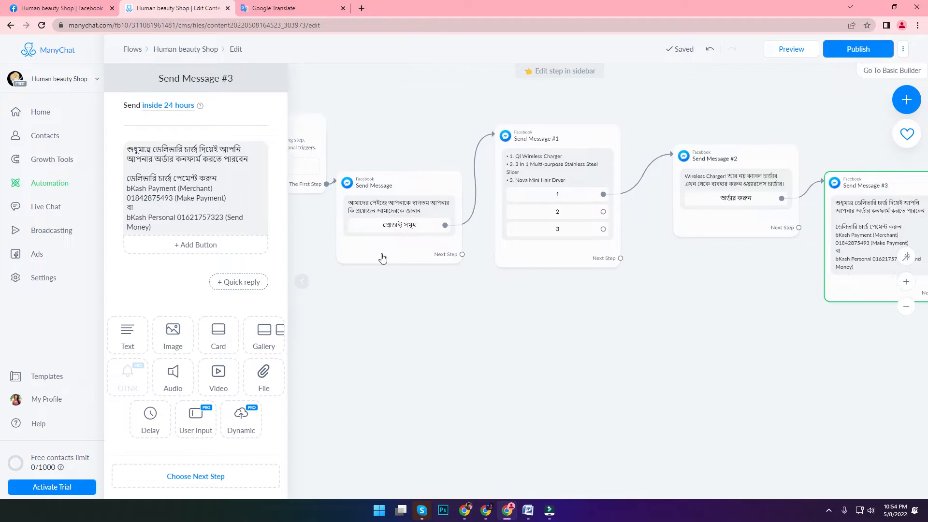
{"action": "left_click", "coordinate": [382, 260]}
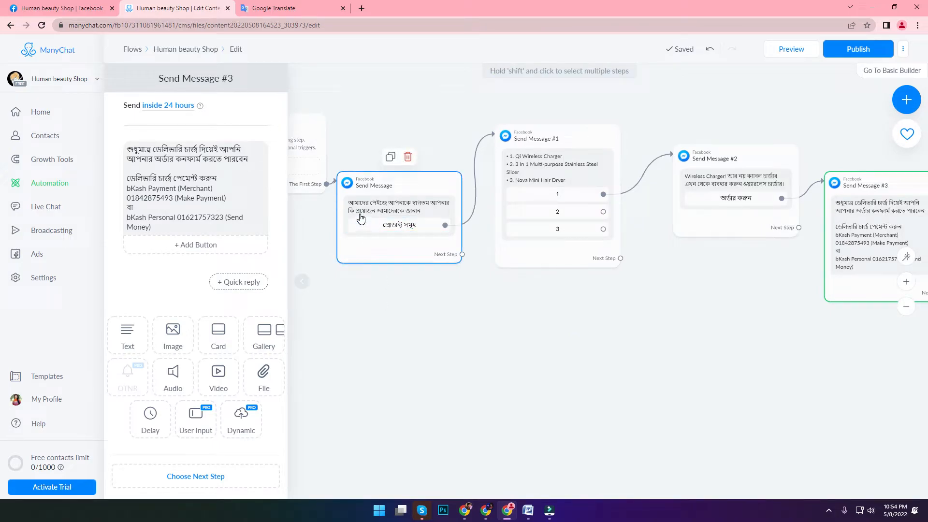
- Zoom in and pan from the first Send Message through to Send Message #3
{"action": "left_click", "coordinate": [906, 281]}
{"action": "left_click_drag", "start_coordinate": [437, 299], "coordinate": [580, 382]}
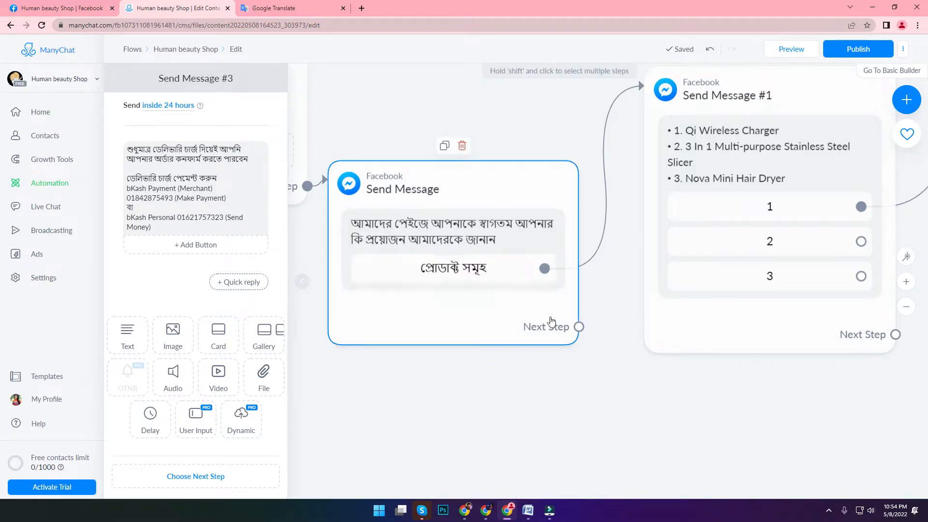
{"action": "left_click_drag", "start_coordinate": [659, 389], "coordinate": [348, 392]}
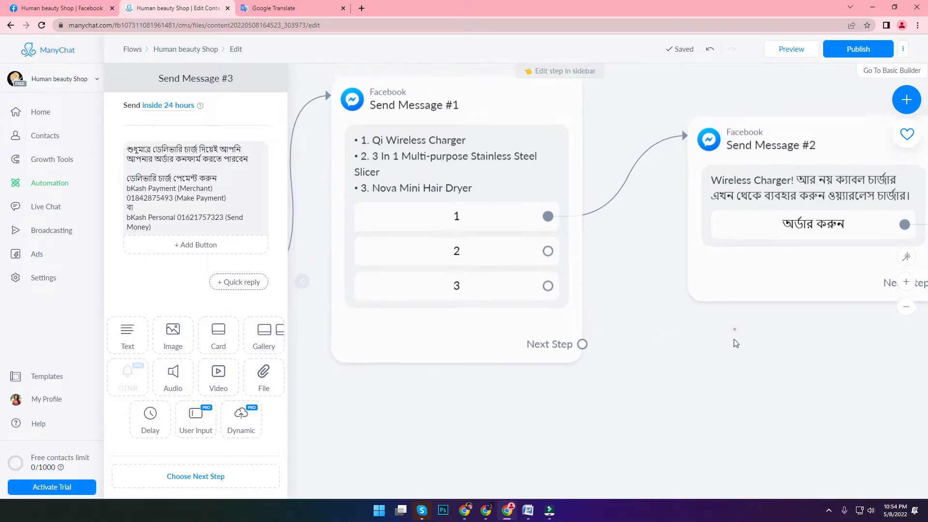
{"action": "scroll", "coordinate": [511, 263], "scroll_direction": "up", "scroll_amount": 1}
{"action": "left_click_drag", "start_coordinate": [653, 222], "coordinate": [375, 236]}
{"action": "left_click_drag", "start_coordinate": [619, 344], "coordinate": [335, 214]}
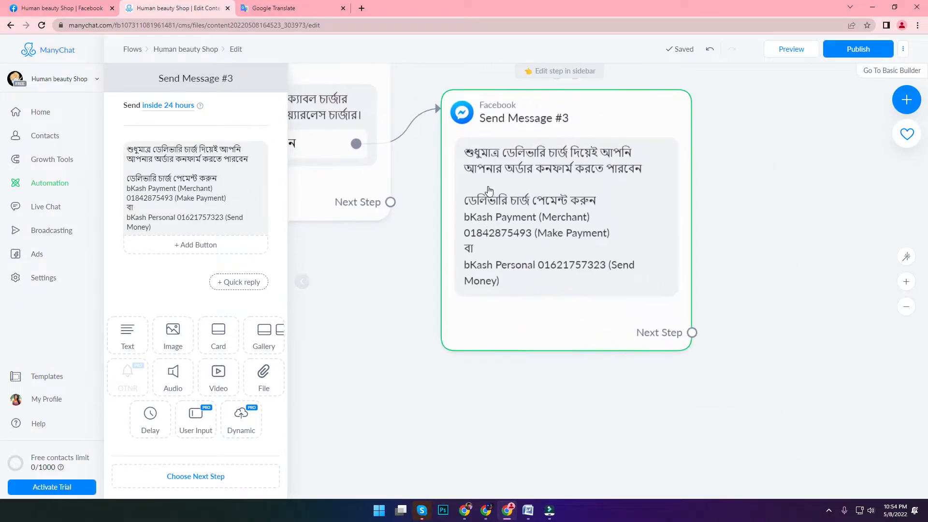
{"action": "left_click_drag", "start_coordinate": [391, 300], "coordinate": [599, 349]}
{"action": "left_click_drag", "start_coordinate": [556, 329], "coordinate": [247, 302]}
{"action": "left_click_drag", "start_coordinate": [685, 247], "coordinate": [927, 254]}
- Drag Send Message #2 upward and place Send Message #3 up beside it
{"action": "left_click_drag", "start_coordinate": [469, 361], "coordinate": [747, 348]}
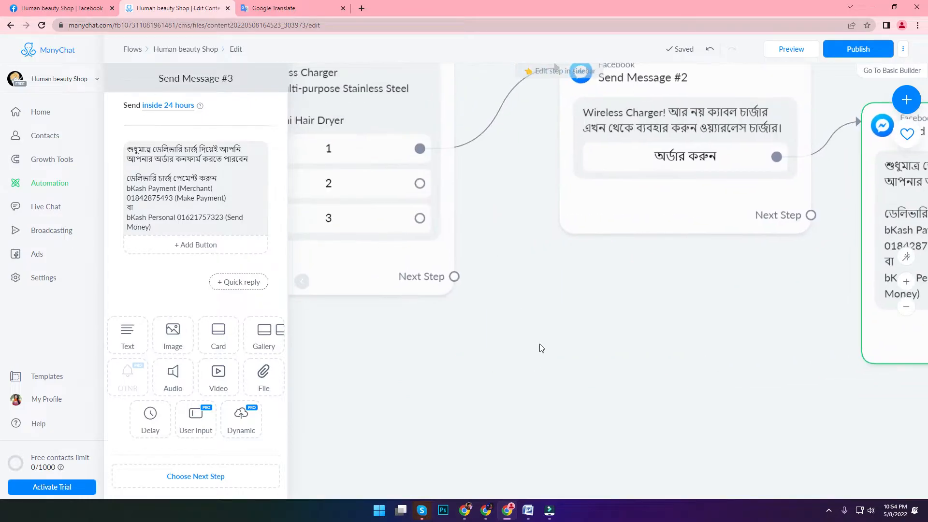
{"action": "left_click_drag", "start_coordinate": [535, 344], "coordinate": [655, 343]}
{"action": "left_click_drag", "start_coordinate": [723, 280], "coordinate": [518, 387]}
{"action": "left_click_drag", "start_coordinate": [600, 288], "coordinate": [586, 205]}
{"action": "left_click_drag", "start_coordinate": [822, 365], "coordinate": [803, 190]}
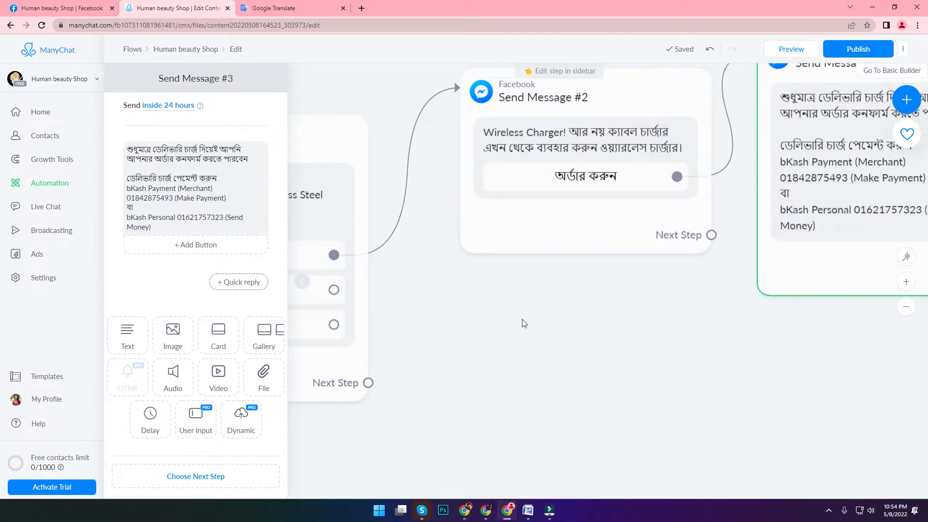
{"action": "left_click_drag", "start_coordinate": [498, 353], "coordinate": [576, 326]}
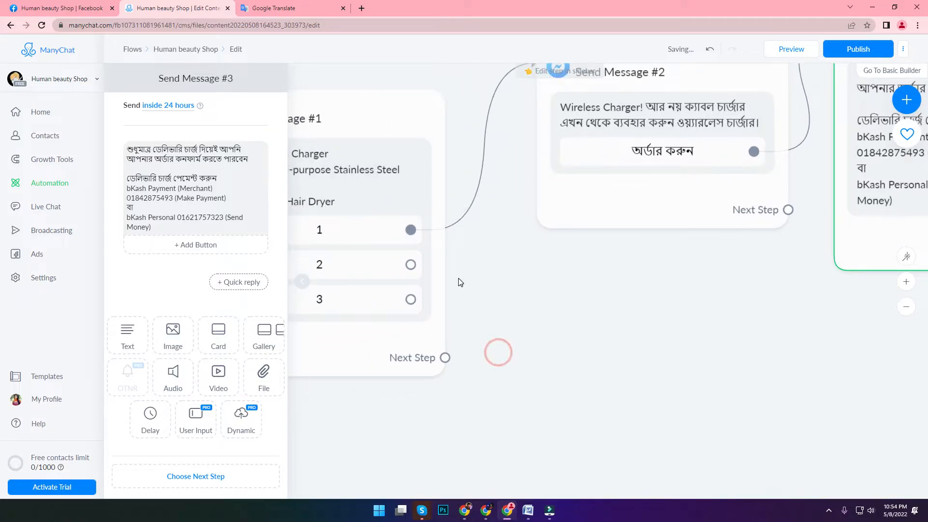
- Bring up the Word script and select the Slicer description's opening sentence
{"action": "left_click", "coordinate": [528, 511]}
{"action": "scroll", "coordinate": [309, 329], "scroll_direction": "up", "scroll_amount": 15}
{"action": "scroll", "coordinate": [309, 328], "scroll_direction": "up", "scroll_amount": 8}
{"action": "scroll", "coordinate": [250, 311], "scroll_direction": "down", "scroll_amount": 2}
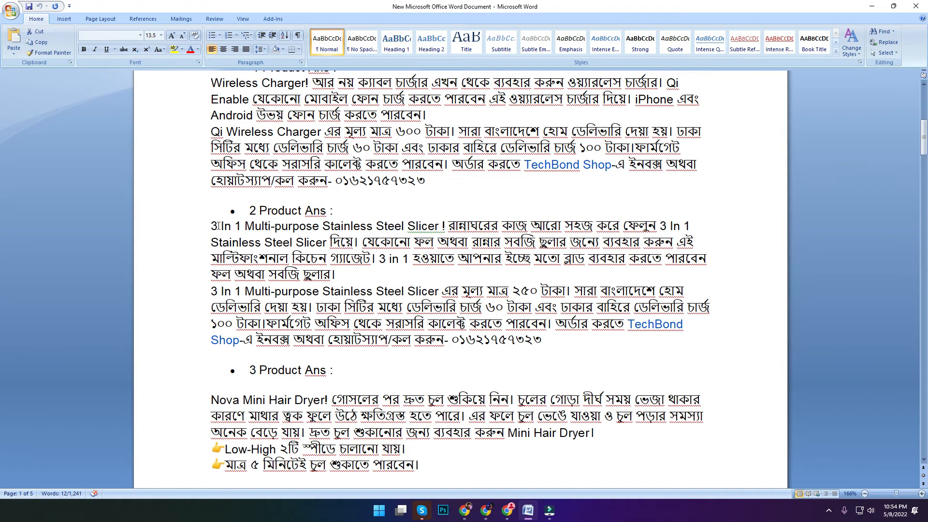
{"action": "left_click_drag", "start_coordinate": [211, 226], "coordinate": [349, 239]}
{"action": "key", "text": "ctrl+c"}
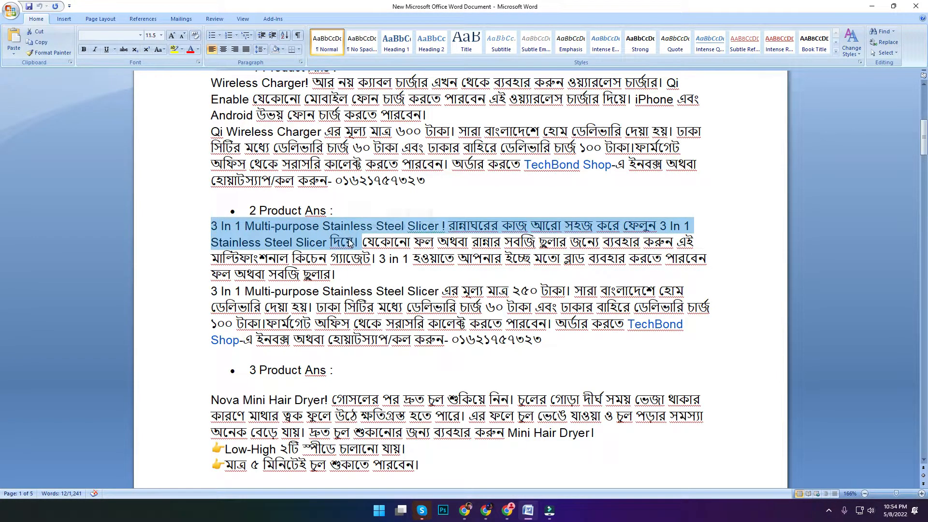
- Make product button 2 open a new Messenger message containing the pasted Slicer description
{"action": "left_click", "coordinate": [872, 6]}
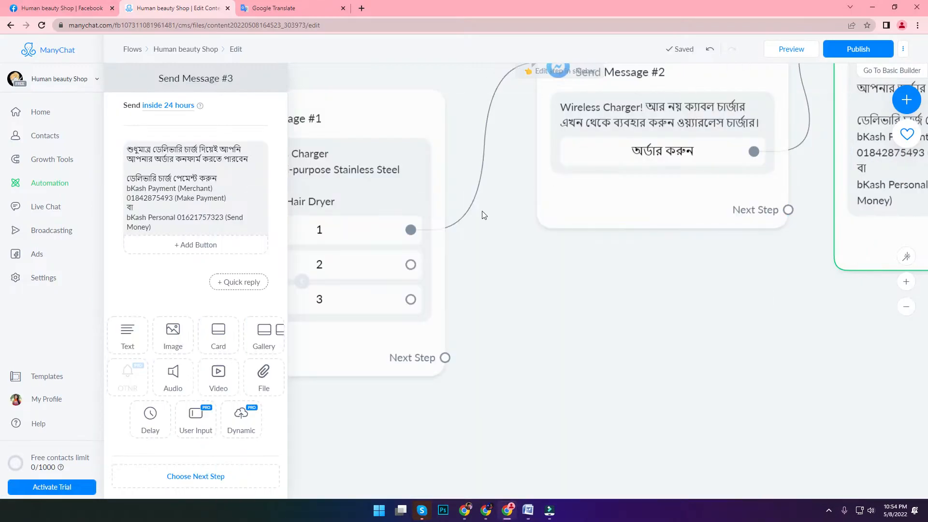
{"action": "left_click", "coordinate": [380, 279]}
{"action": "left_click", "coordinate": [337, 147]}
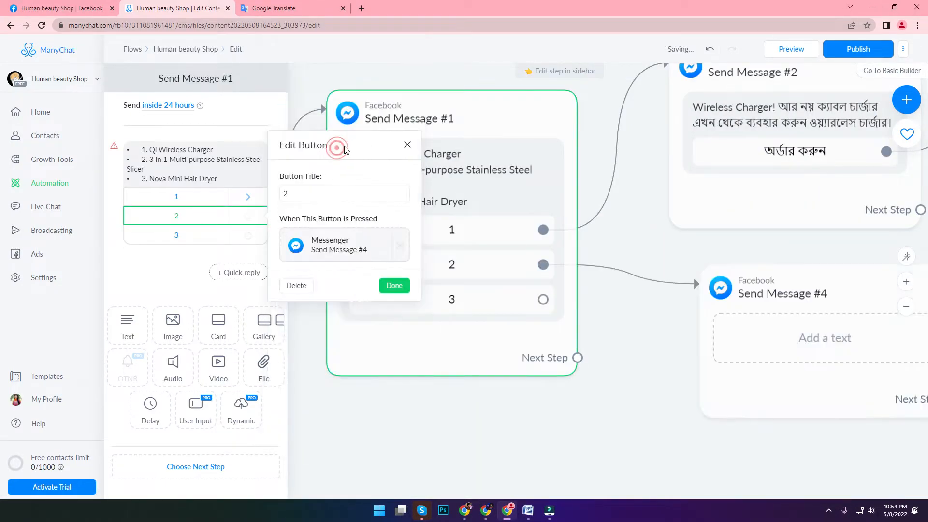
{"action": "left_click_drag", "start_coordinate": [735, 278], "coordinate": [683, 262]}
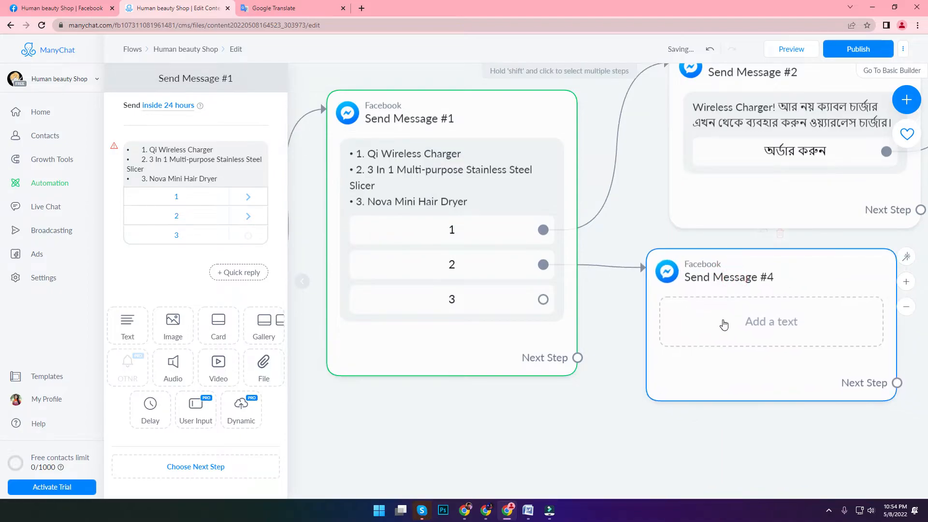
{"action": "left_click", "coordinate": [723, 321]}
{"action": "key", "text": "ctrl+v"}
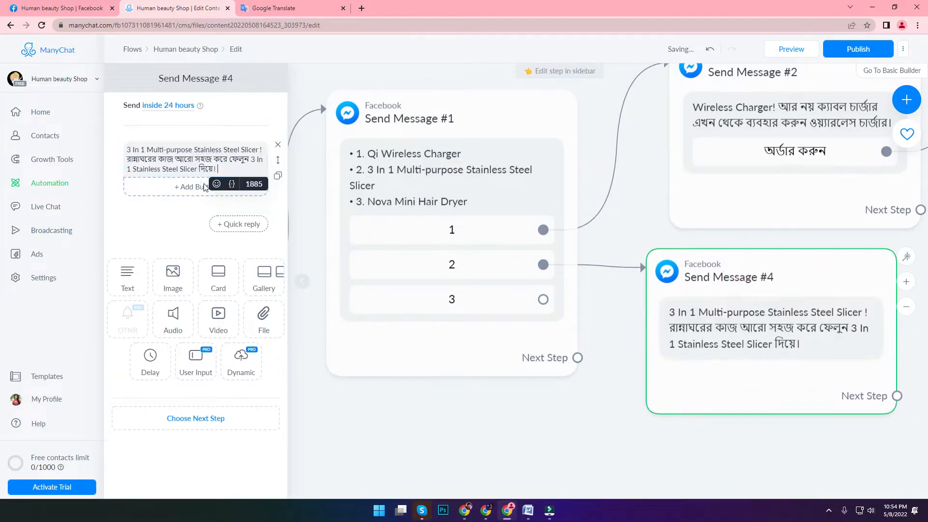
{"action": "left_click_drag", "start_coordinate": [568, 425], "coordinate": [380, 387]}
{"action": "left_click_drag", "start_coordinate": [619, 301], "coordinate": [647, 300]}
{"action": "left_click_drag", "start_coordinate": [777, 280], "coordinate": [747, 355]}
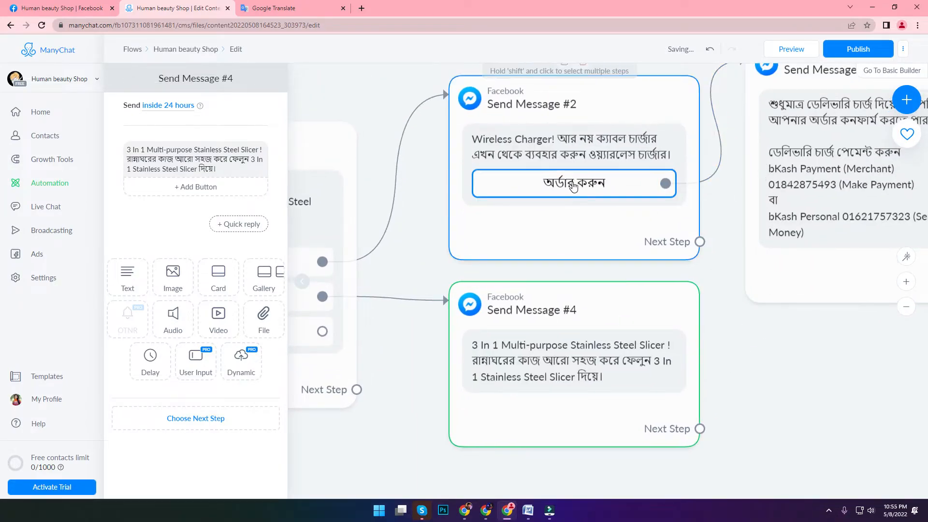
- Add a second অর্ডার করুন button to the Wireless Charger message and lower the Slicer message
{"action": "left_click", "coordinate": [571, 186]}
{"action": "key", "text": "ctrl+c"}
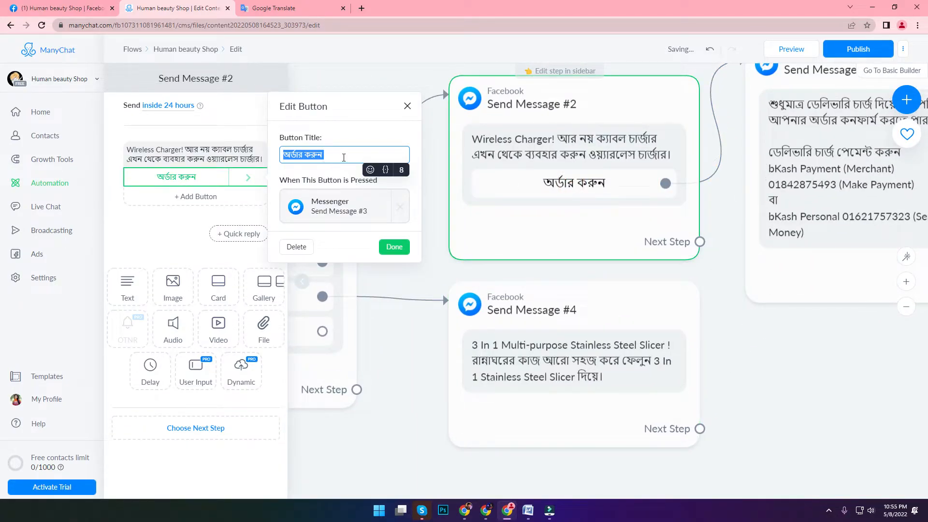
{"action": "key", "text": "Escape"}
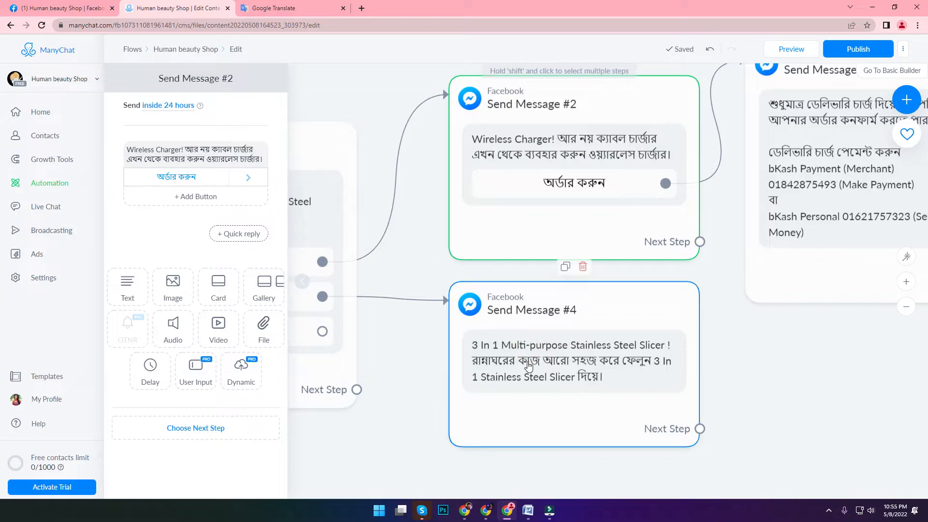
{"action": "left_click", "coordinate": [196, 196]}
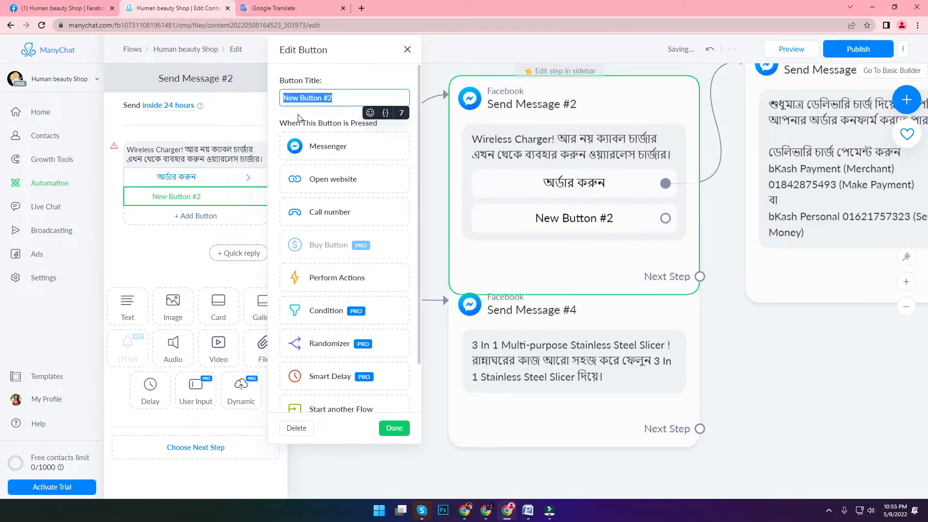
{"action": "key", "text": "ctrl+v"}
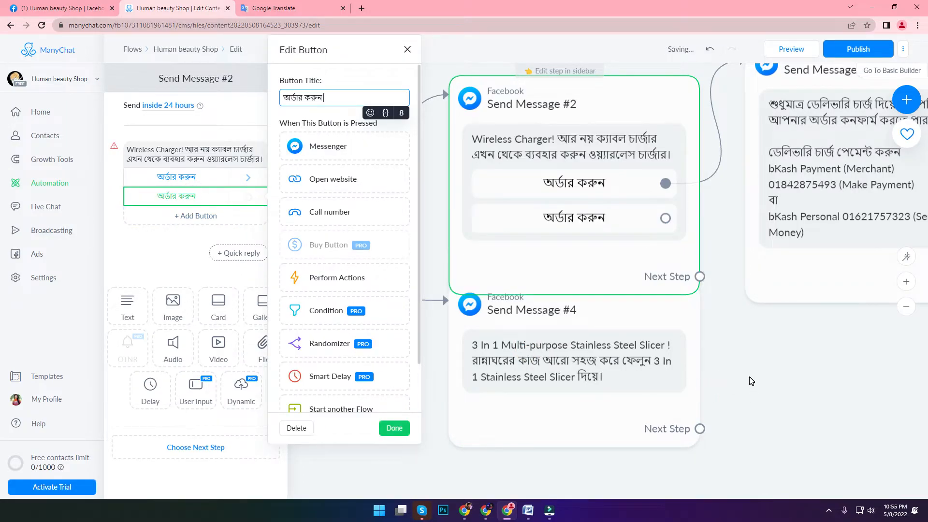
{"action": "left_click", "coordinate": [747, 365]}
{"action": "left_click_drag", "start_coordinate": [748, 346], "coordinate": [738, 228]}
{"action": "left_click_drag", "start_coordinate": [571, 234], "coordinate": [571, 291]}
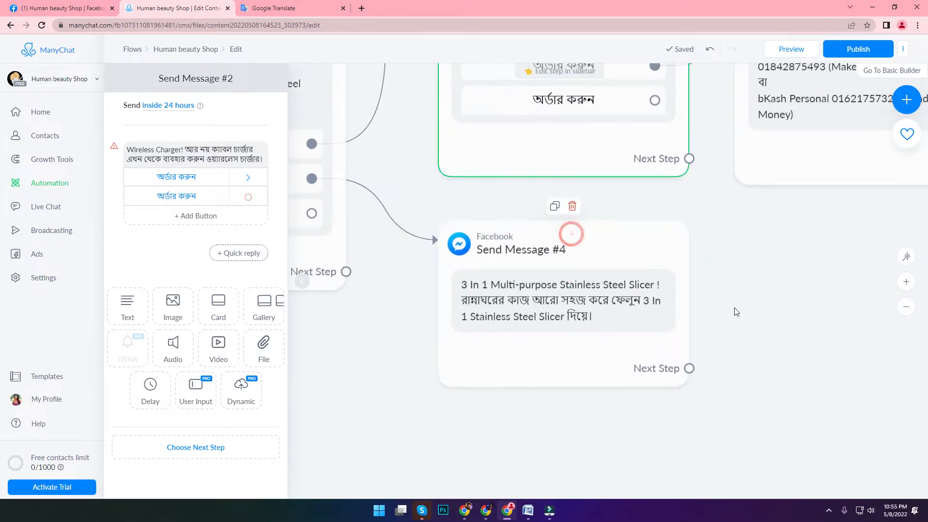
{"action": "scroll", "coordinate": [734, 299], "scroll_direction": "up", "scroll_amount": 1}
- Delete the duplicate অর্ডার করুন button from Send Message #2
{"action": "left_click", "coordinate": [586, 153]}
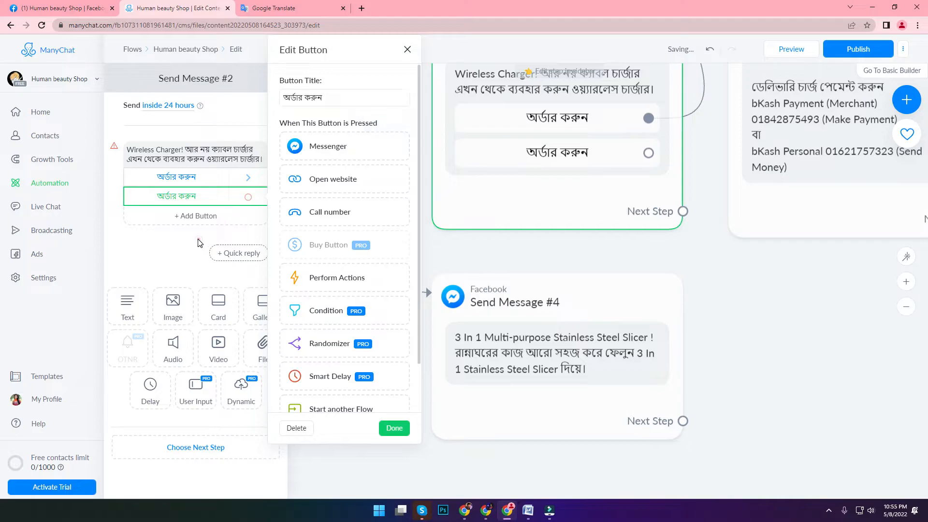
{"action": "left_click", "coordinate": [242, 199]}
{"action": "left_click", "coordinate": [246, 197]}
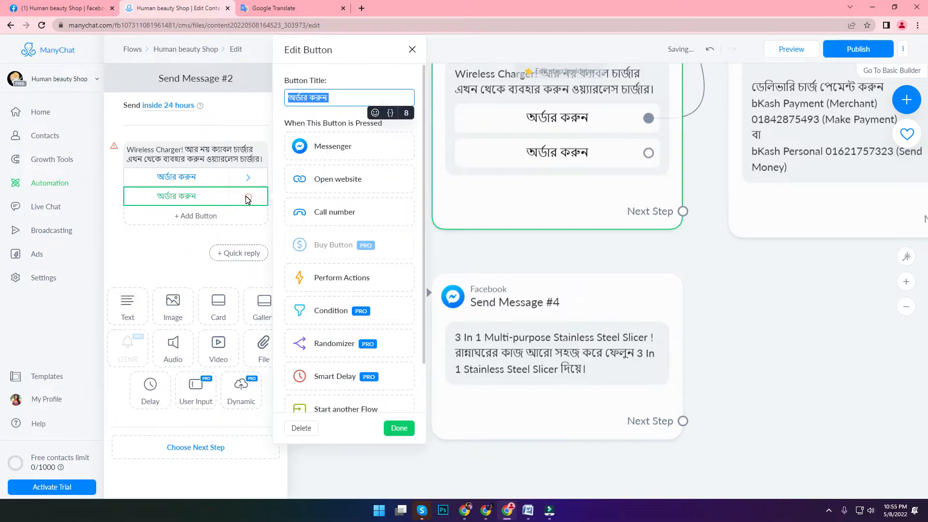
{"action": "left_click", "coordinate": [134, 250]}
{"action": "left_click", "coordinate": [149, 199]}
{"action": "key", "text": "ctrl+c"}
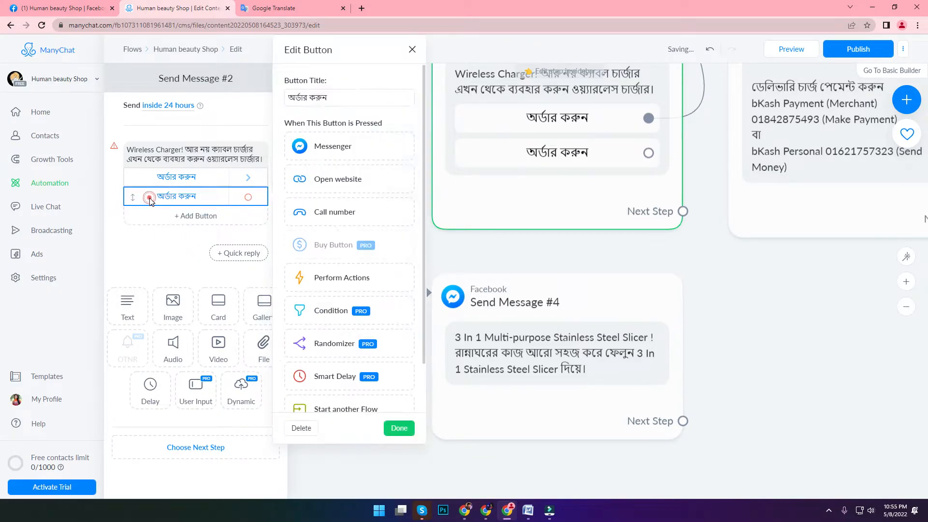
{"action": "left_click", "coordinate": [301, 428]}
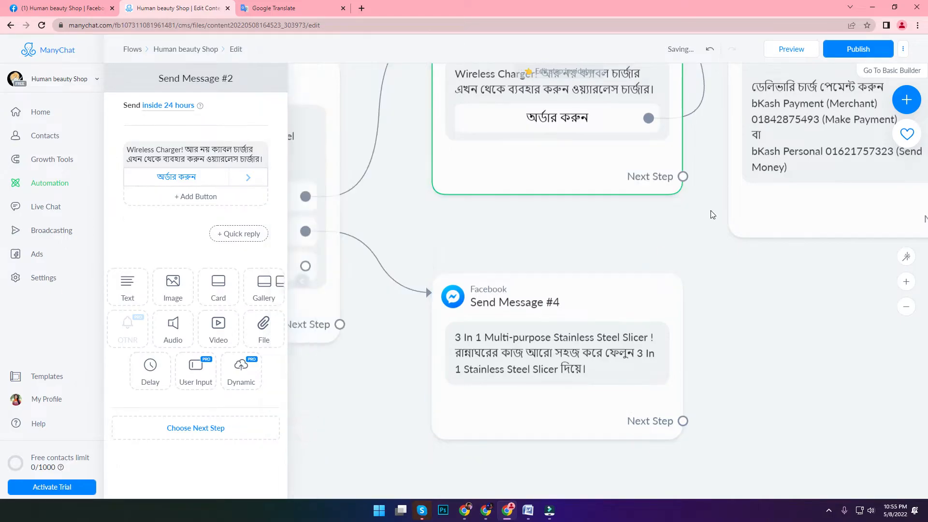
{"action": "left_click", "coordinate": [767, 357]}
- Add a অর্ডার করুন button to the Slicer message and nudge it into position
{"action": "left_click", "coordinate": [617, 372]}
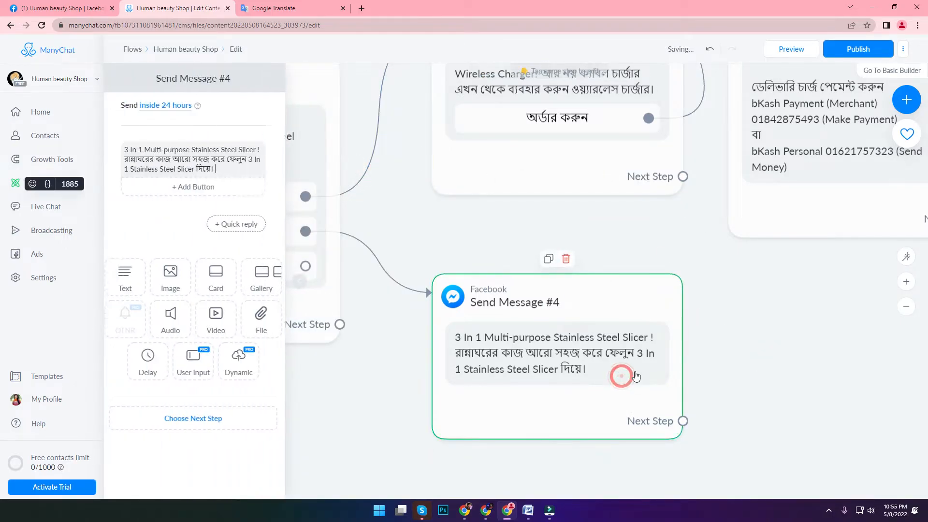
{"action": "left_click", "coordinate": [193, 187]}
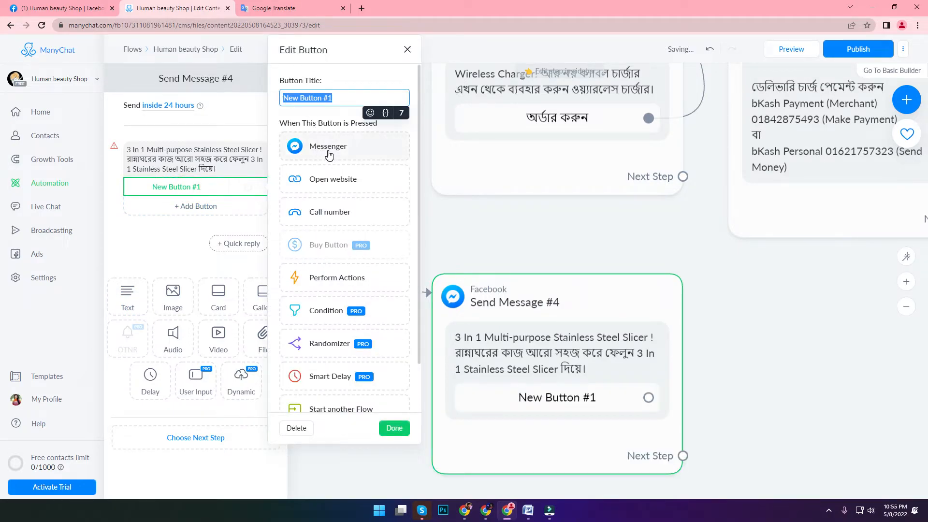
{"action": "key", "text": "ctrl+v"}
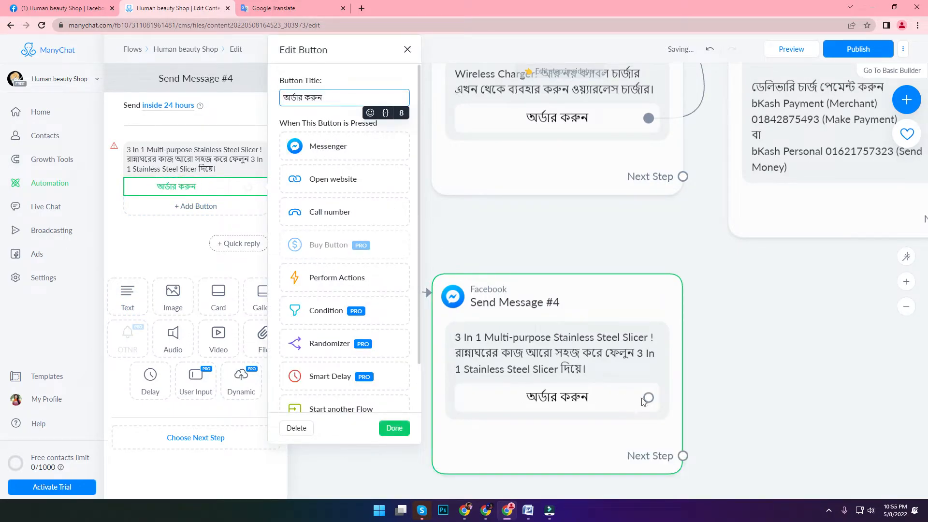
{"action": "left_click", "coordinate": [882, 348]}
{"action": "left_click_drag", "start_coordinate": [758, 321], "coordinate": [573, 290]}
{"action": "left_click_drag", "start_coordinate": [416, 320], "coordinate": [443, 306]}
{"action": "left_click_drag", "start_coordinate": [615, 296], "coordinate": [597, 443]}
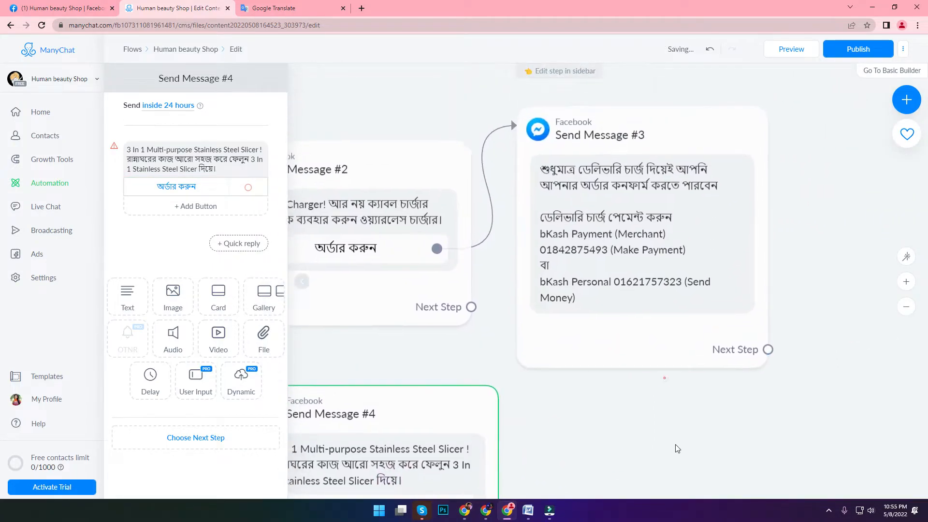
- Select and copy the delivery-charge bKash payment text from Send Message #3
{"action": "left_click", "coordinate": [630, 255]}
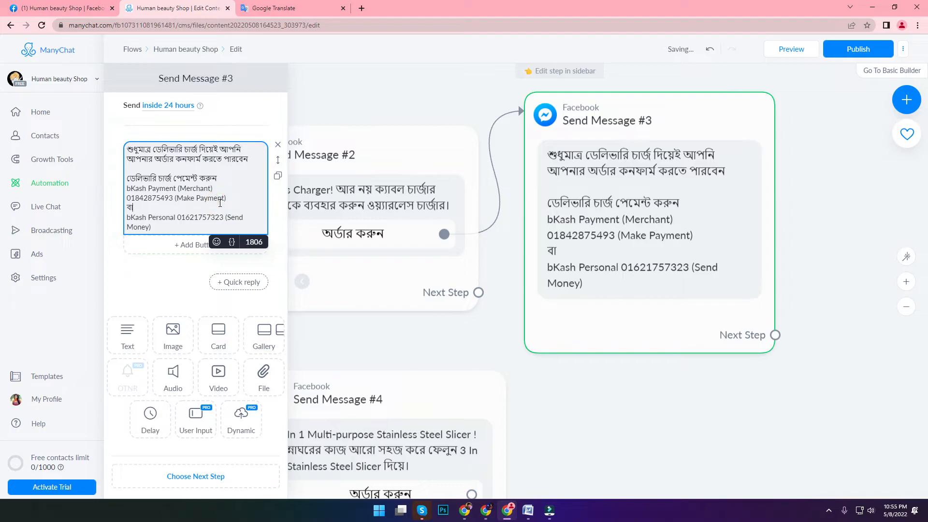
{"action": "key", "text": "ctrl+a"}
{"action": "key", "text": "ctrl+c"}
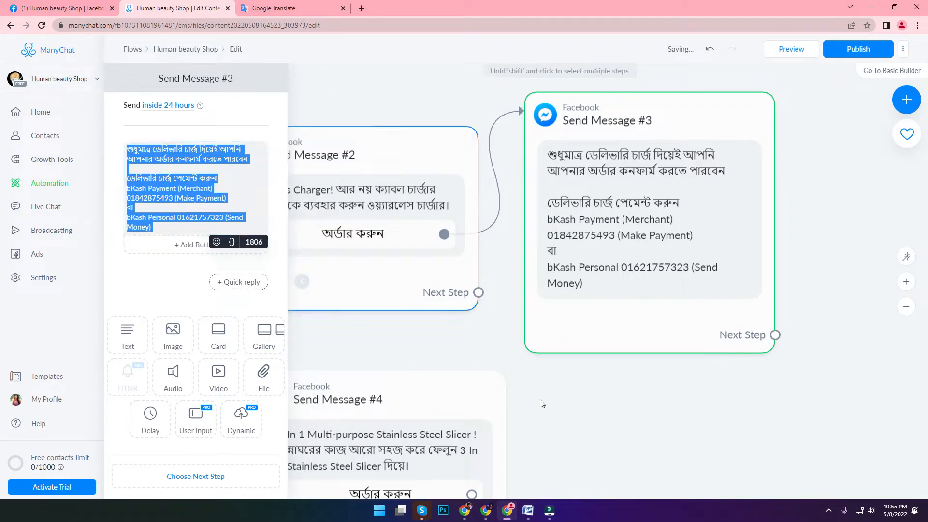
{"action": "left_click", "coordinate": [587, 406]}
{"action": "scroll", "coordinate": [586, 416], "scroll_direction": "down", "scroll_amount": 3}
- Link the Slicer order button to new Send Message #5 with the pasted payment text
{"action": "left_click", "coordinate": [405, 347]}
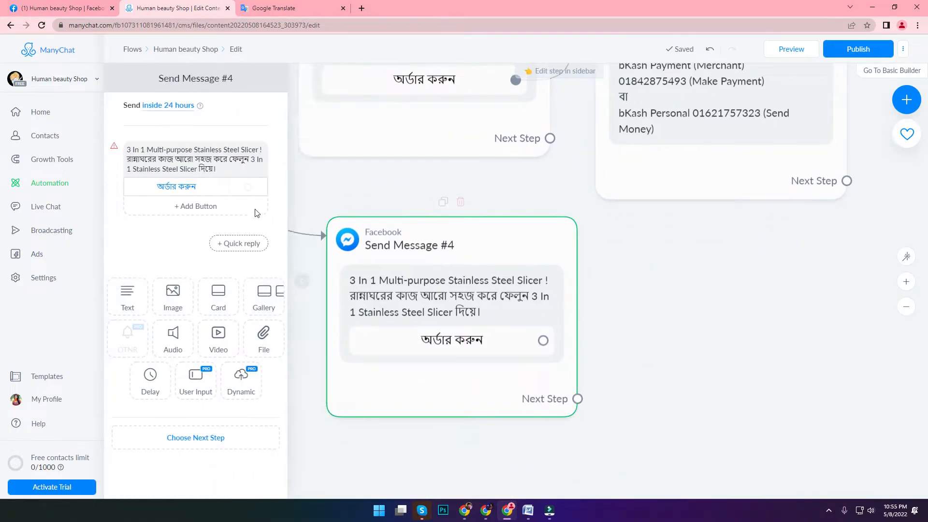
{"action": "left_click", "coordinate": [314, 145]}
{"action": "left_click", "coordinate": [645, 416]}
{"action": "left_click_drag", "start_coordinate": [805, 370], "coordinate": [708, 293]}
{"action": "left_click", "coordinate": [714, 325]}
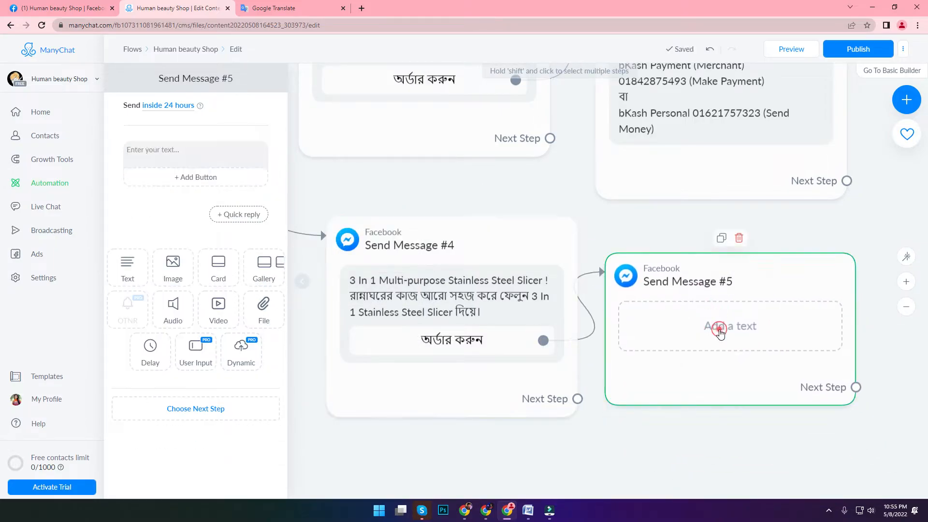
{"action": "key", "text": "ctrl+v"}
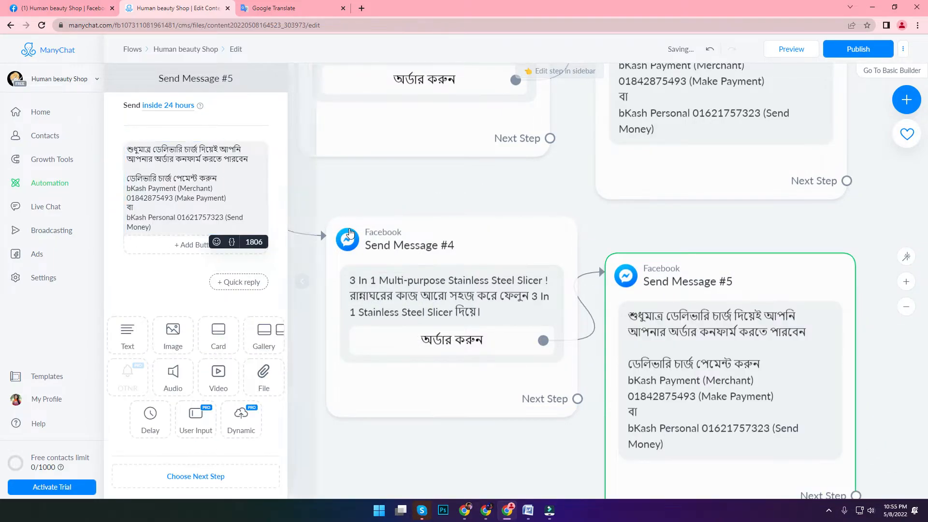
{"action": "left_click", "coordinate": [530, 456]}
{"action": "left_click_drag", "start_coordinate": [713, 373], "coordinate": [714, 338]}
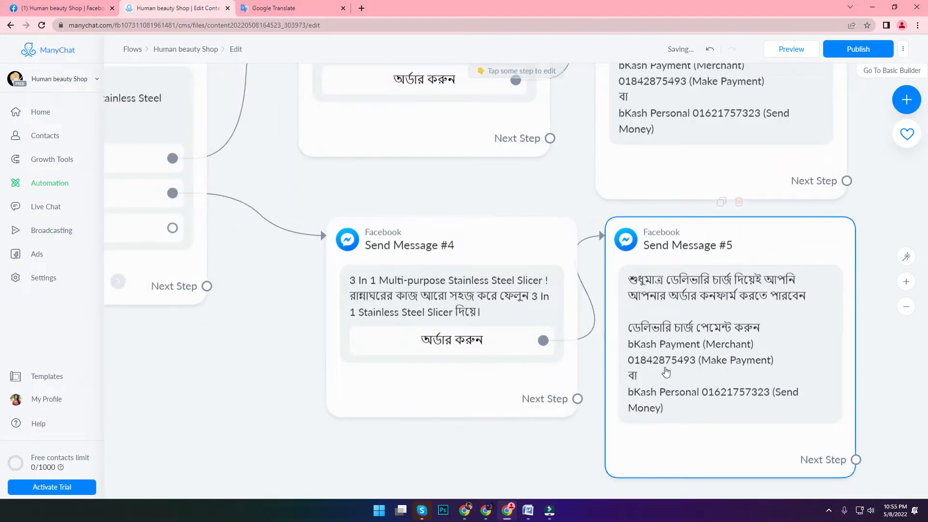
{"action": "left_click", "coordinate": [906, 307]}
- Zoom out, drag Send Message #5 further right, and bring the Google Meet window forward
{"action": "left_click", "coordinate": [906, 309]}
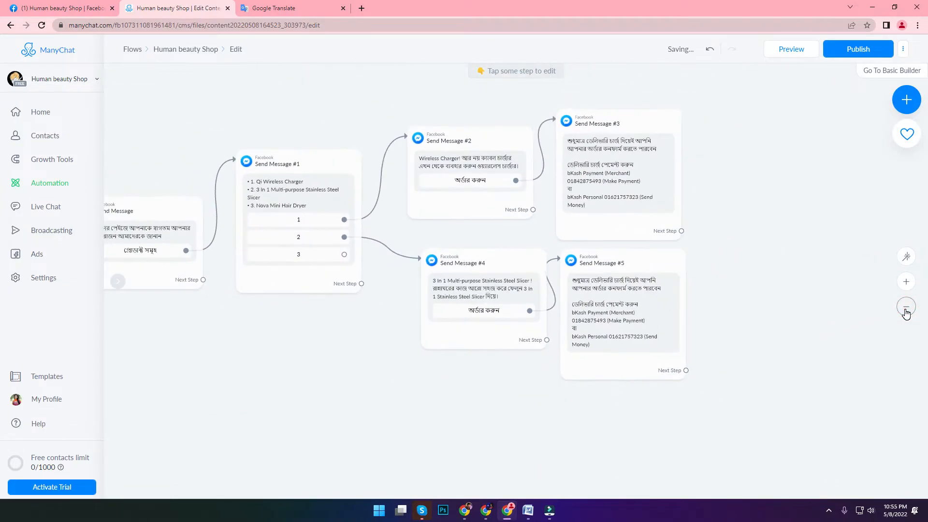
{"action": "left_click_drag", "start_coordinate": [464, 410], "coordinate": [528, 390]}
{"action": "left_click", "coordinate": [377, 221]}
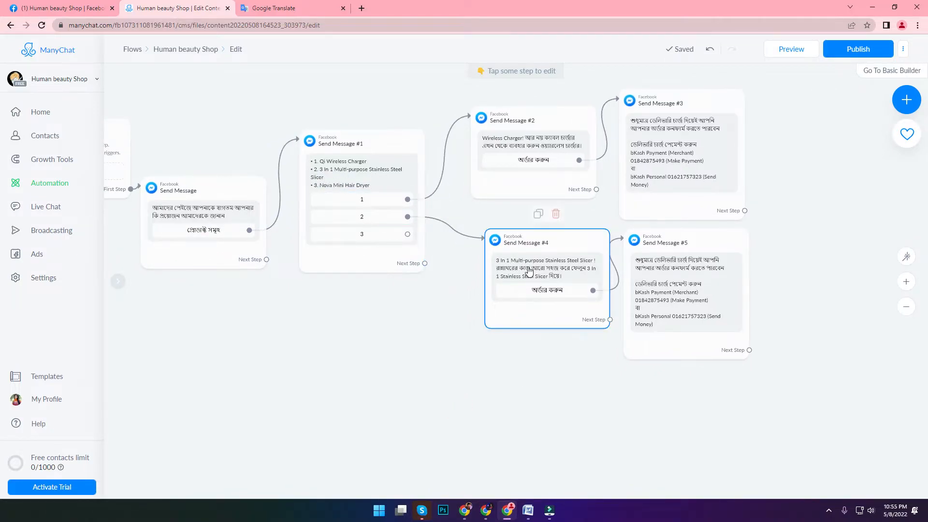
{"action": "left_click_drag", "start_coordinate": [658, 282], "coordinate": [709, 292]}
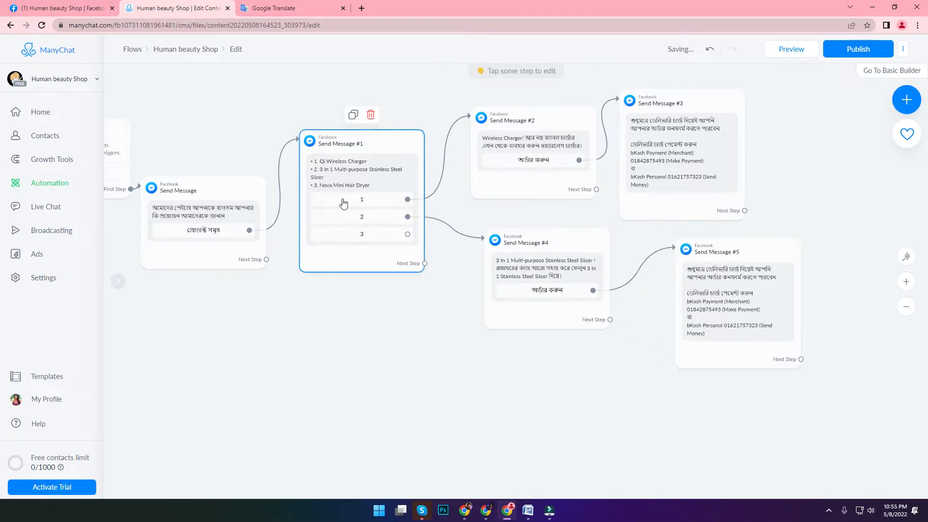
{"action": "mouse_move", "coordinate": [471, 518]}
{"action": "left_click", "coordinate": [431, 480]}
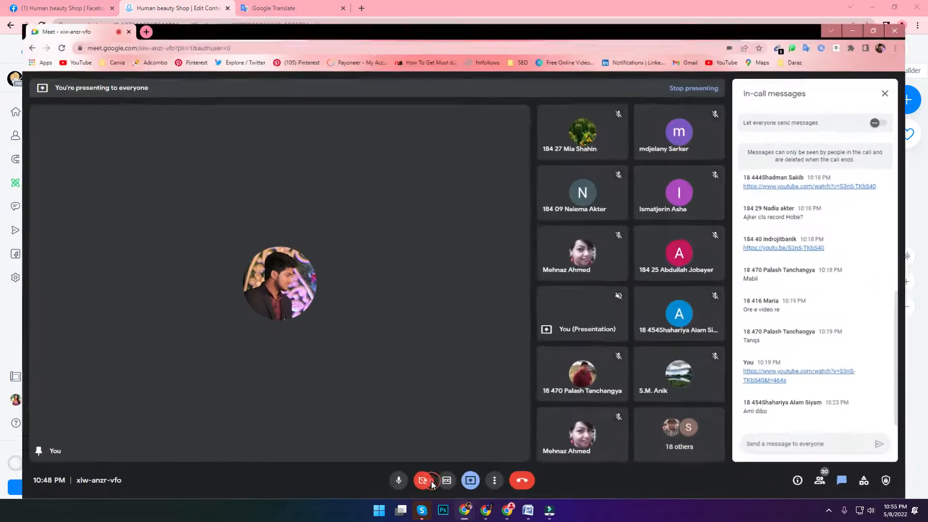
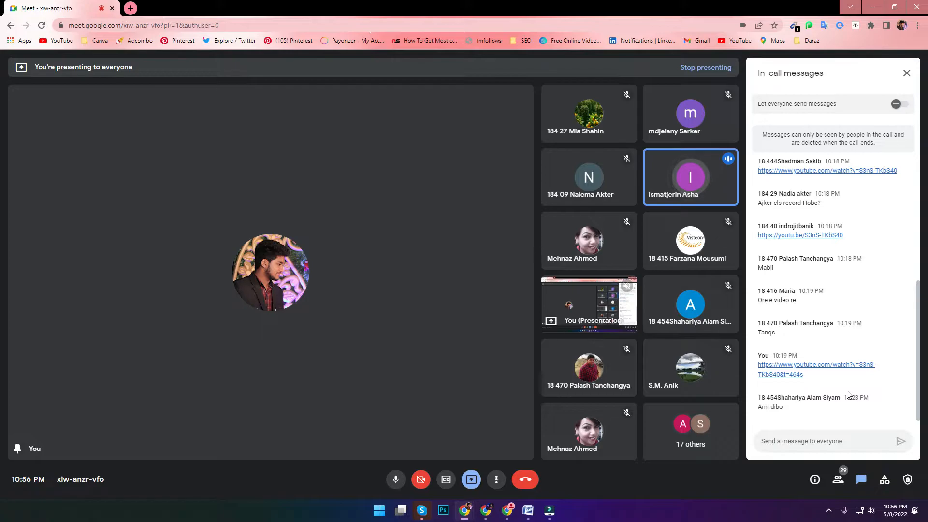
- Align Send Message #4 and #5 neatly beneath #2 and #3 in the flow
{"action": "left_click", "coordinate": [505, 512]}
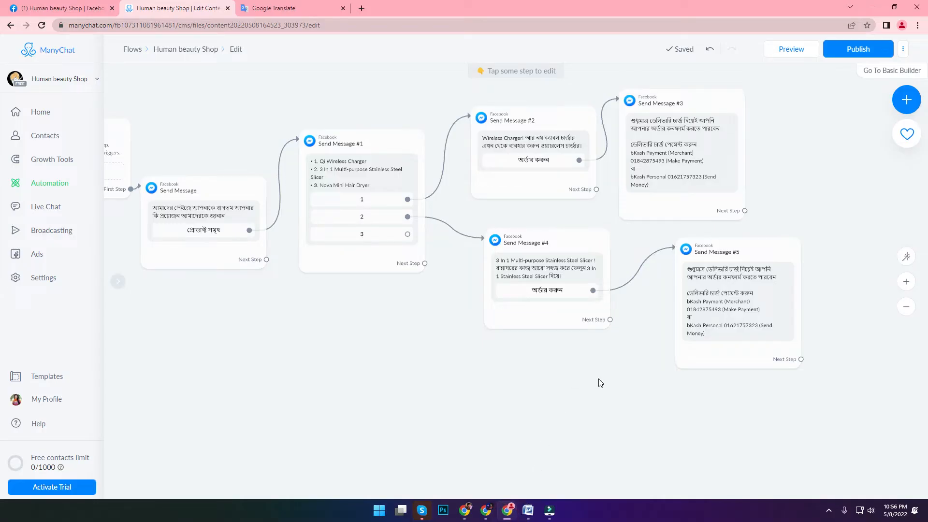
{"action": "left_click_drag", "start_coordinate": [588, 289], "coordinate": [576, 272]}
{"action": "left_click_drag", "start_coordinate": [733, 314], "coordinate": [672, 311]}
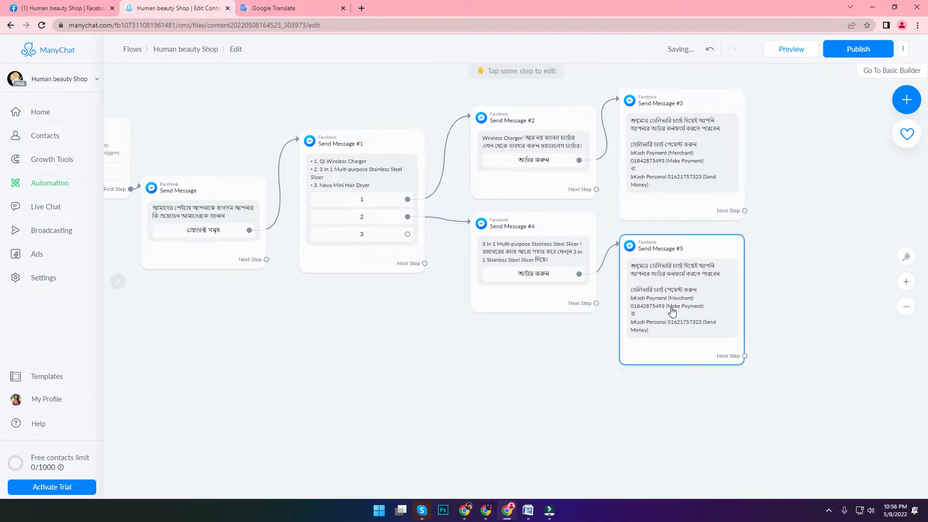
{"action": "left_click", "coordinate": [779, 271]}
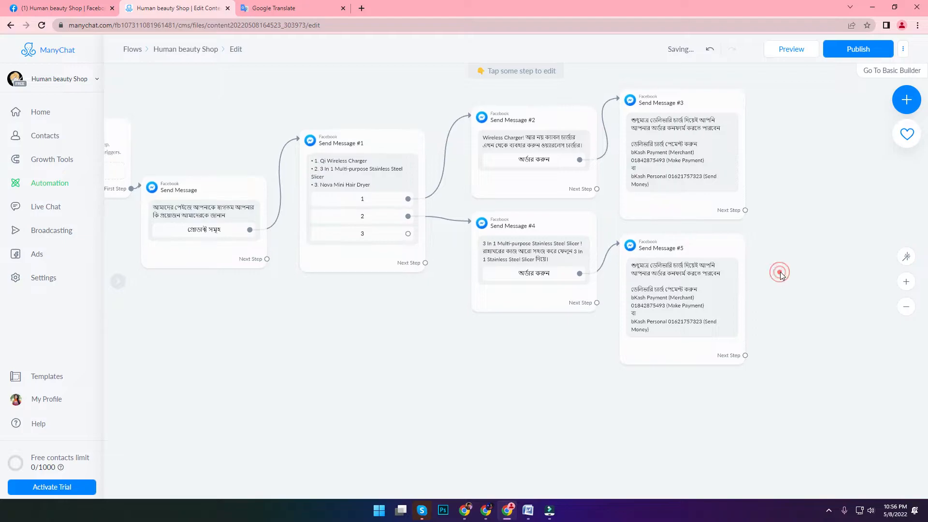
{"action": "left_click_drag", "start_coordinate": [527, 252], "coordinate": [528, 247]}
{"action": "left_click_drag", "start_coordinate": [667, 269], "coordinate": [665, 273]}
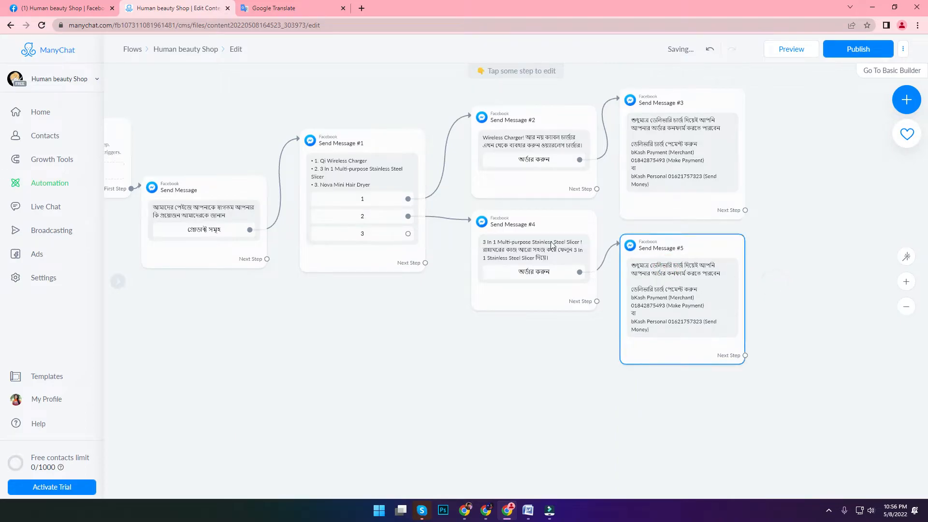
- Copy the opening Nova Mini Hair Dryer sentence from the Word product script
{"action": "left_click", "coordinate": [530, 511]}
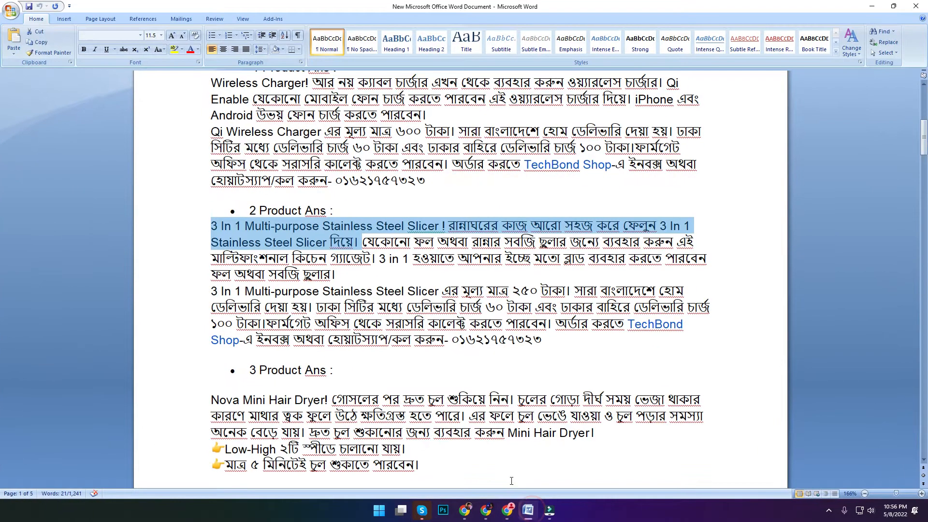
{"action": "left_click", "coordinate": [228, 390]}
{"action": "scroll", "coordinate": [290, 382], "scroll_direction": "down", "scroll_amount": 2}
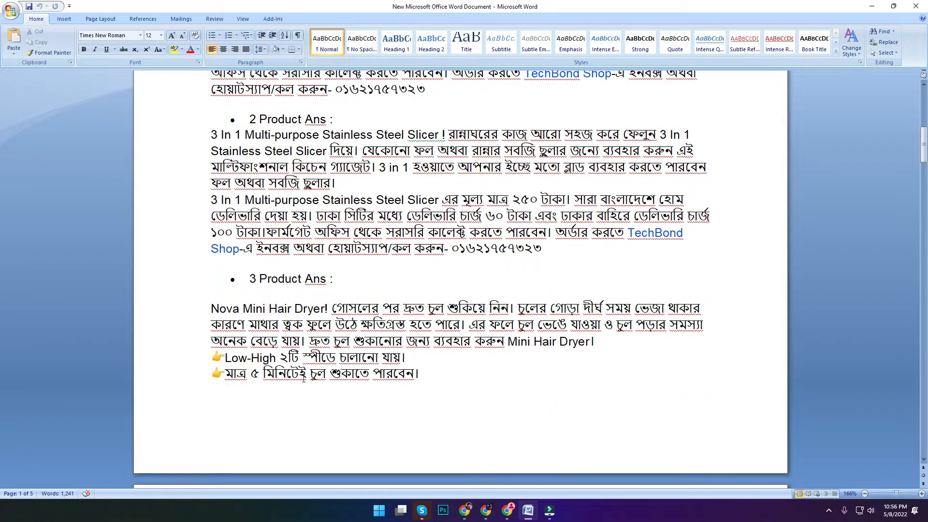
{"action": "left_click_drag", "start_coordinate": [210, 307], "coordinate": [508, 309]}
{"action": "right_click", "coordinate": [507, 310]}
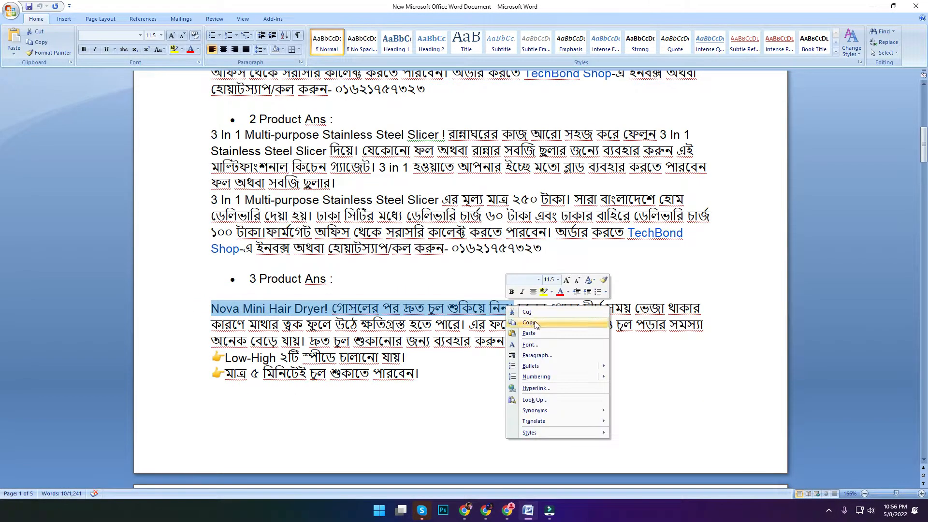
{"action": "left_click", "coordinate": [532, 320]}
{"action": "key", "text": "alt+Tab"}
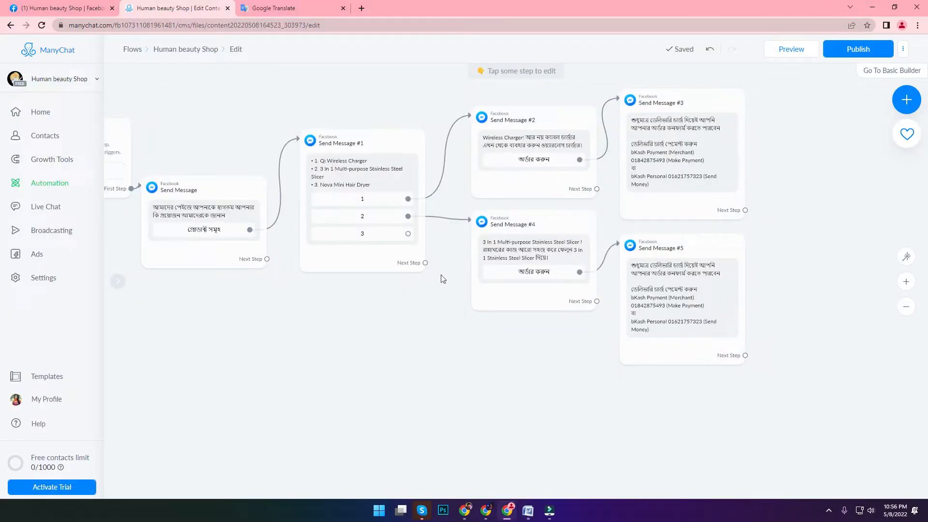
- Link option 3 of Send Message #1 to new Send Message #6 holding the pasted sentence
{"action": "left_click", "coordinate": [362, 234]}
{"action": "left_click", "coordinate": [314, 145]}
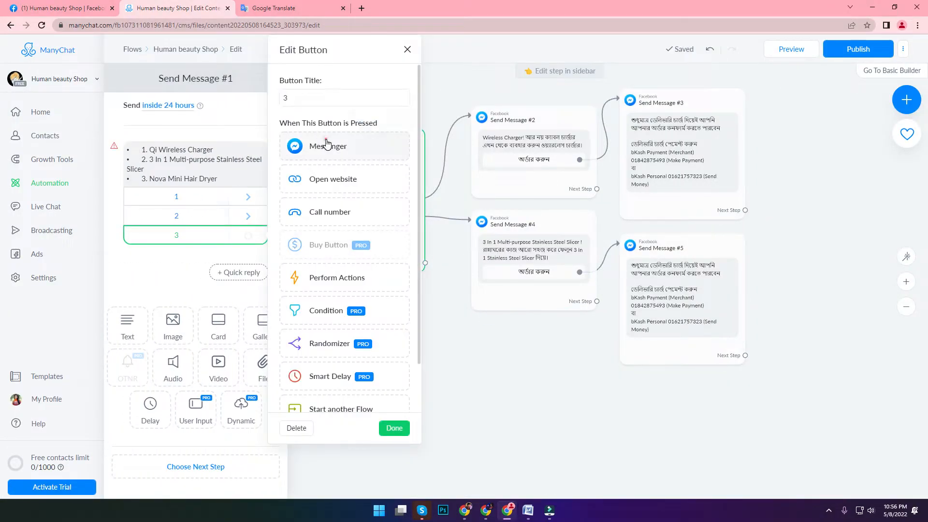
{"action": "left_click", "coordinate": [533, 253]}
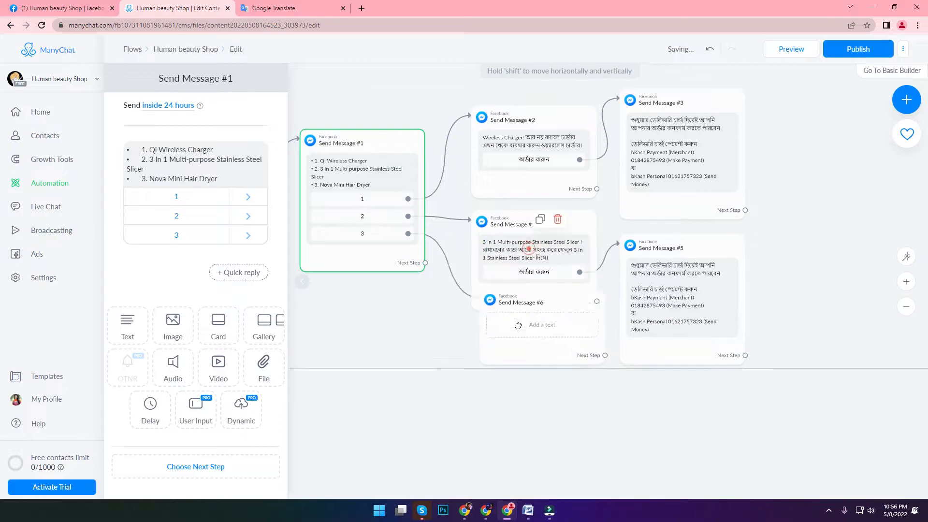
{"action": "left_click", "coordinate": [505, 367]}
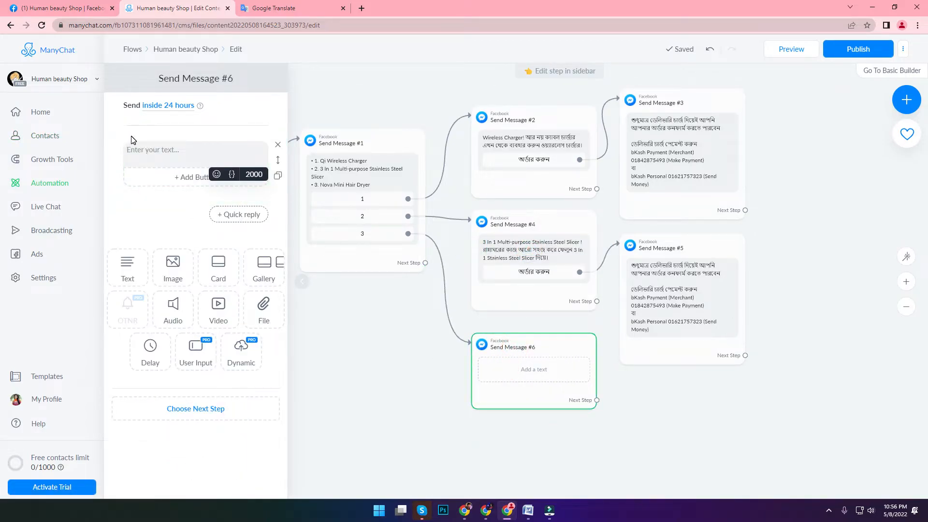
{"action": "key", "text": "ctrl+v"}
{"action": "left_click", "coordinate": [630, 423]}
- Reposition Send Message #5 and #6 after checking the target of #4's order button
{"action": "left_click_drag", "start_coordinate": [653, 317], "coordinate": [683, 307]}
{"action": "left_click", "coordinate": [544, 275]}
{"action": "left_click", "coordinate": [191, 186]}
{"action": "left_click", "coordinate": [187, 188]}
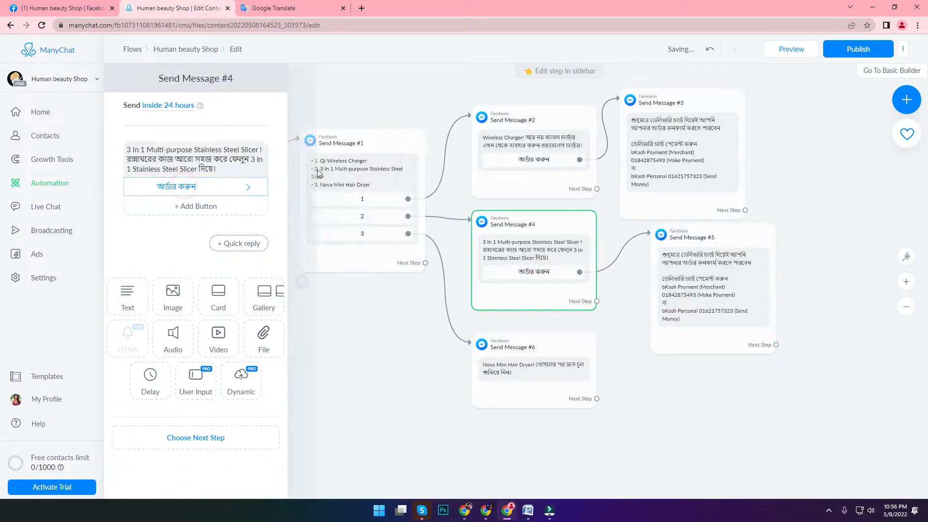
{"action": "left_click", "coordinate": [205, 186]}
{"action": "key", "text": "ctrl+c"}
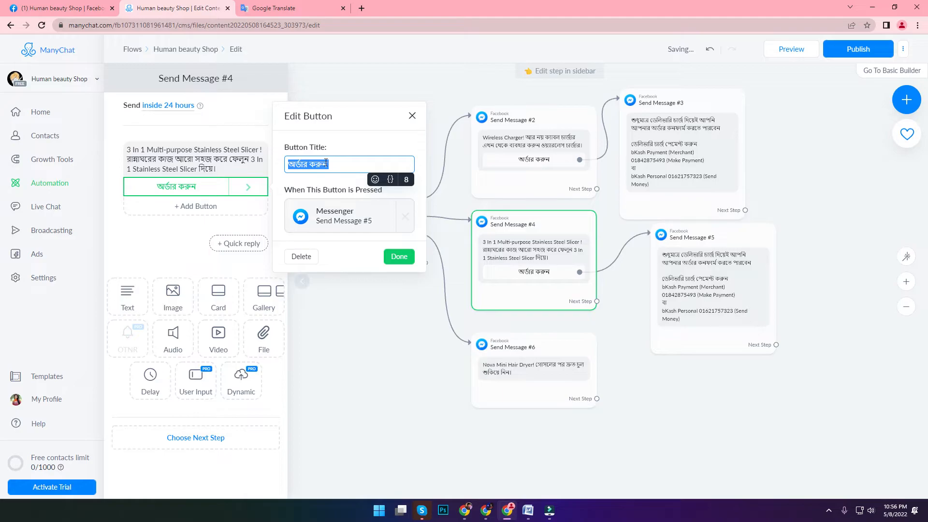
{"action": "left_click", "coordinate": [385, 339]}
{"action": "left_click_drag", "start_coordinate": [542, 365], "coordinate": [540, 379]}
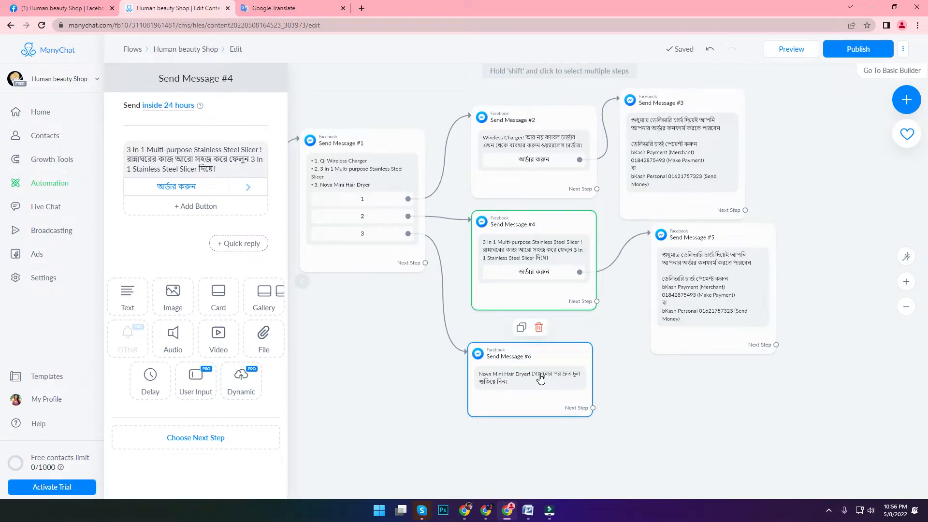
{"action": "left_click", "coordinate": [554, 385]}
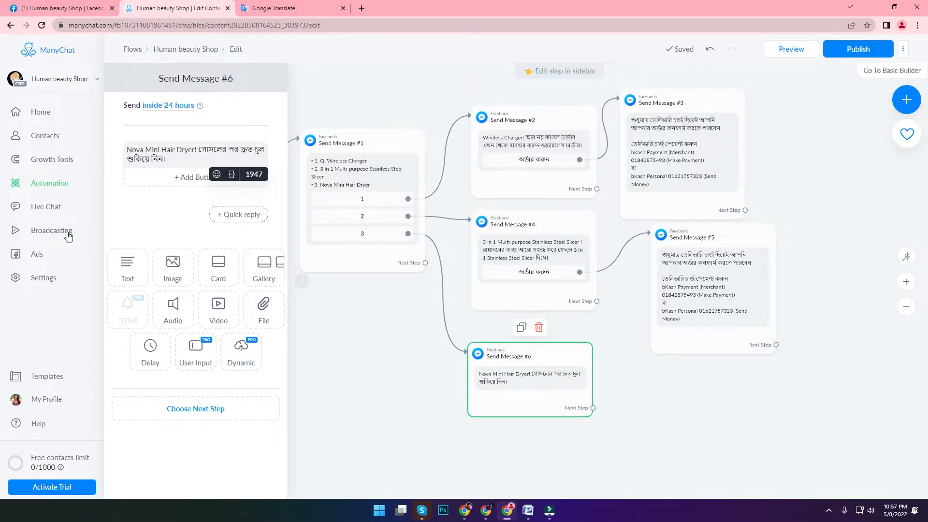
- Add an অর্ডার করুন button to Send Message #6 that leads to new Send Message #7
{"action": "left_click", "coordinate": [192, 177]}
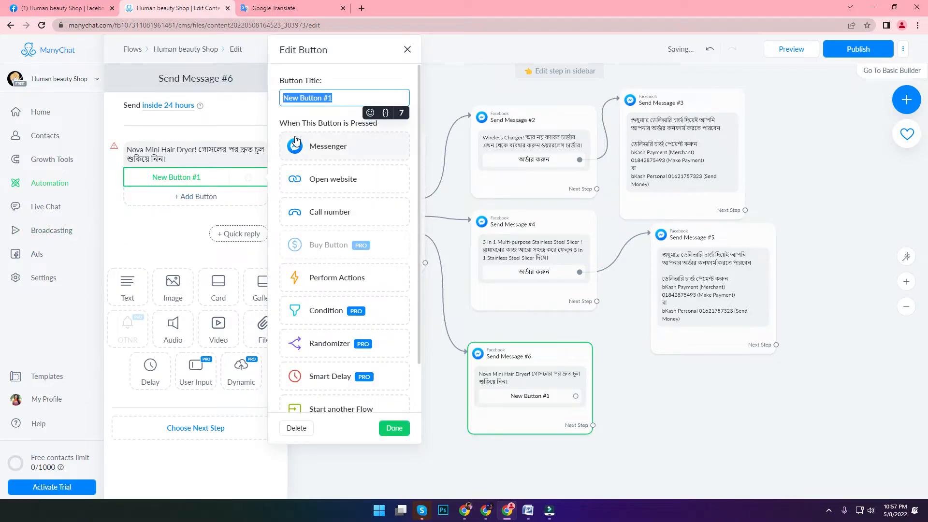
{"action": "key", "text": "ctrl+v"}
{"action": "left_click", "coordinate": [340, 141]}
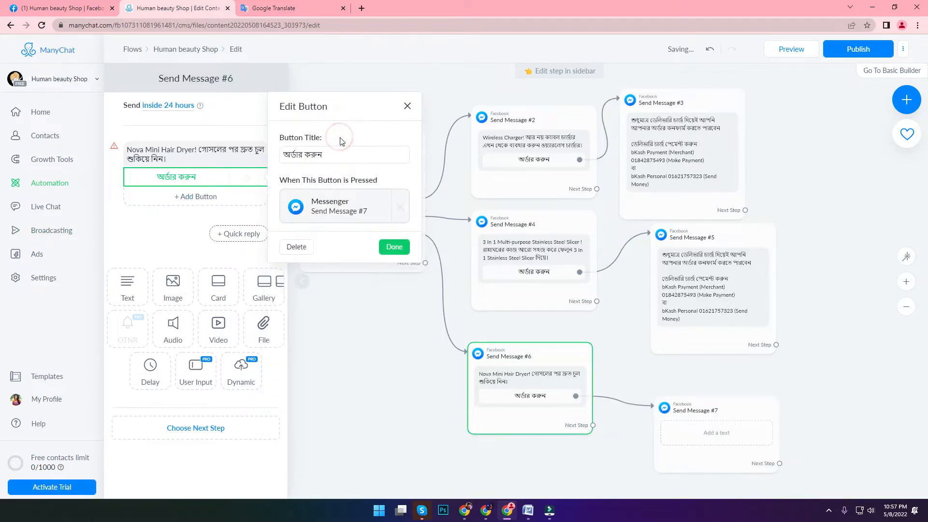
{"action": "left_click", "coordinate": [694, 409]}
{"action": "left_click_drag", "start_coordinate": [688, 406], "coordinate": [684, 386]}
- Copy #5's delivery-charge and bKash payment text into Send Message #7
{"action": "left_click", "coordinate": [671, 289]}
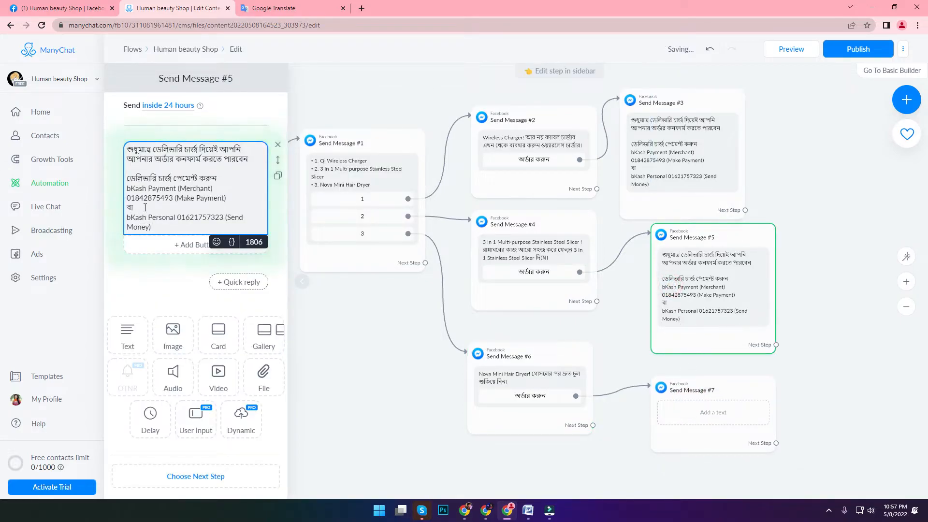
{"action": "key", "text": "ctrl+a"}
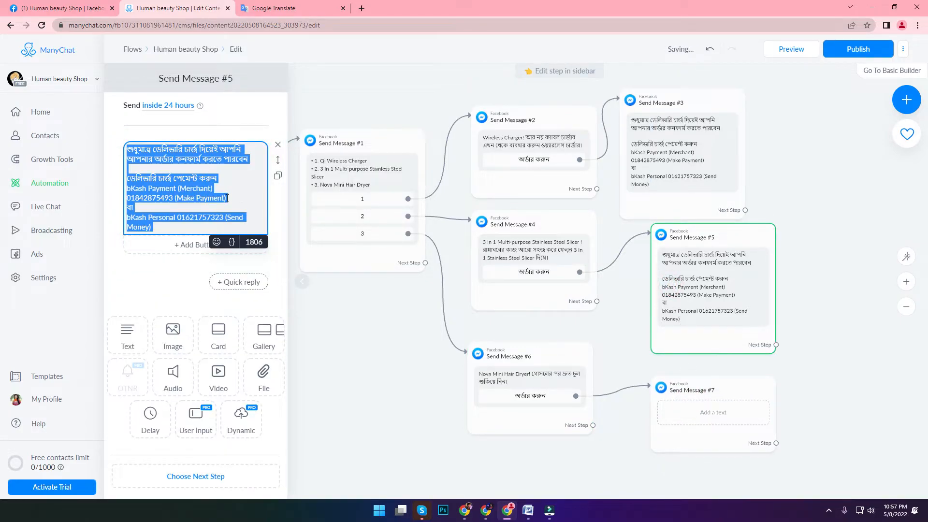
{"action": "left_click", "coordinate": [683, 390]}
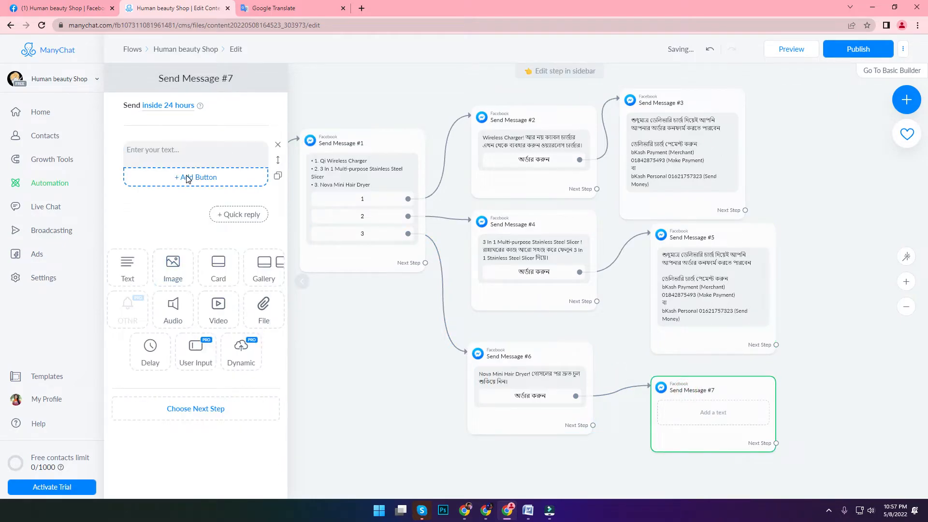
{"action": "left_click", "coordinate": [160, 148]}
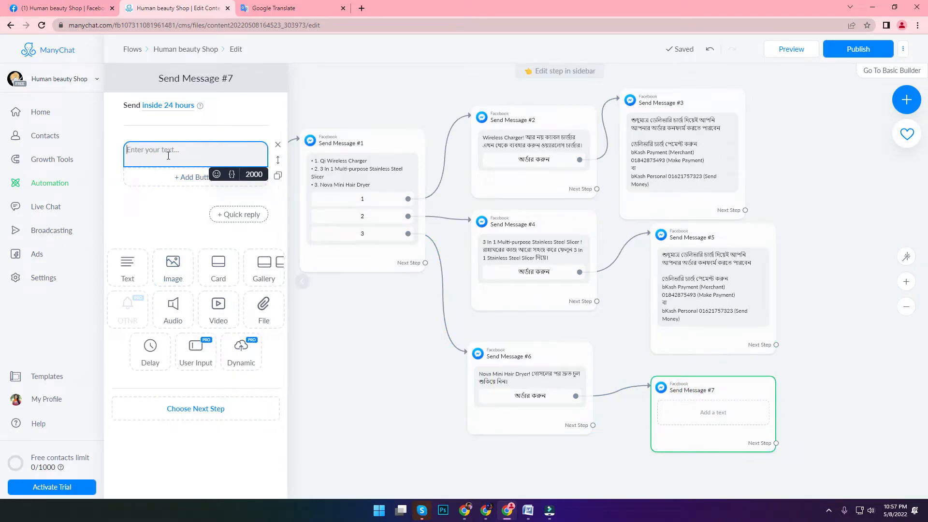
{"action": "key", "text": "ctrl+v"}
{"action": "left_click", "coordinate": [378, 410]}
{"action": "left_click_drag", "start_coordinate": [535, 400], "coordinate": [534, 388]}
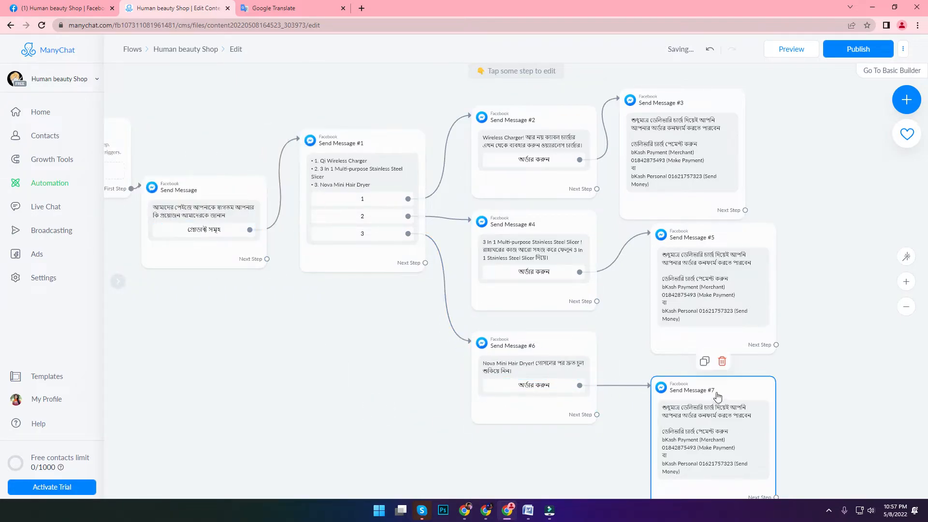
- Nudge Send Message #7 up, move #5 right, and pan across the flow
{"action": "left_click_drag", "start_coordinate": [717, 397], "coordinate": [717, 379]}
{"action": "left_click_drag", "start_coordinate": [709, 298], "coordinate": [834, 290]}
{"action": "left_click_drag", "start_coordinate": [720, 409], "coordinate": [719, 401]}
{"action": "left_click_drag", "start_coordinate": [829, 448], "coordinate": [818, 337]}
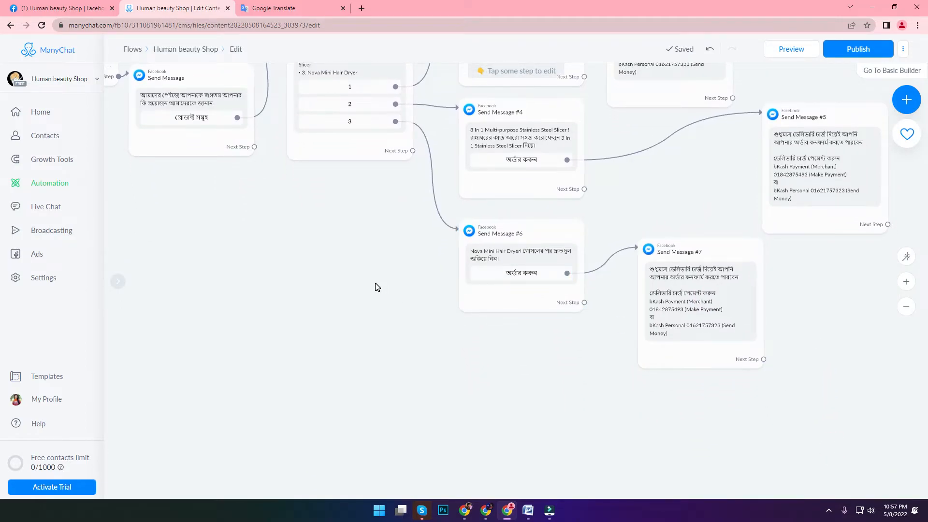
{"action": "left_click_drag", "start_coordinate": [369, 227], "coordinate": [369, 231]}
{"action": "left_click_drag", "start_coordinate": [200, 290], "coordinate": [202, 346]}
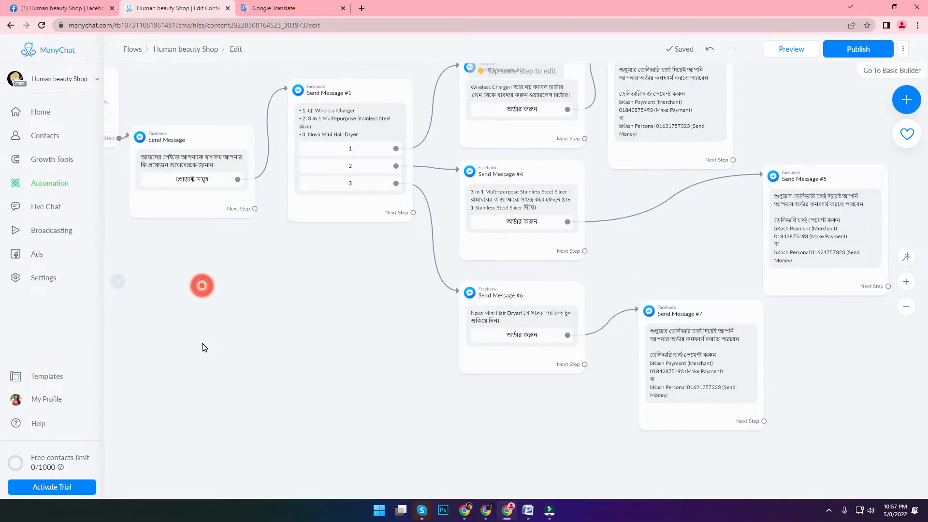
{"action": "scroll", "coordinate": [335, 317], "scroll_direction": "up", "scroll_amount": 3}
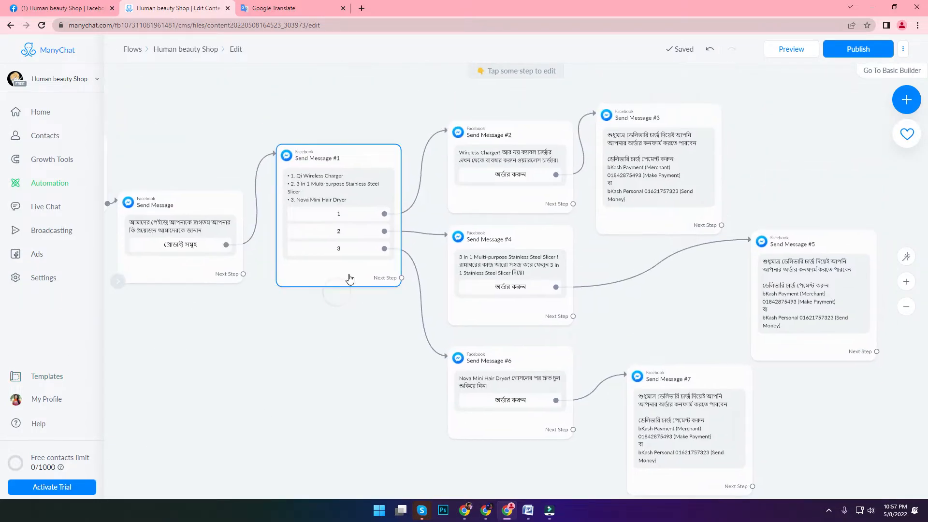
- Rearrange Send Message #3, #4 and #5 so #5 lines up with #4
{"action": "left_click_drag", "start_coordinate": [509, 267], "coordinate": [523, 267]}
{"action": "left_click_drag", "start_coordinate": [829, 288], "coordinate": [689, 288]}
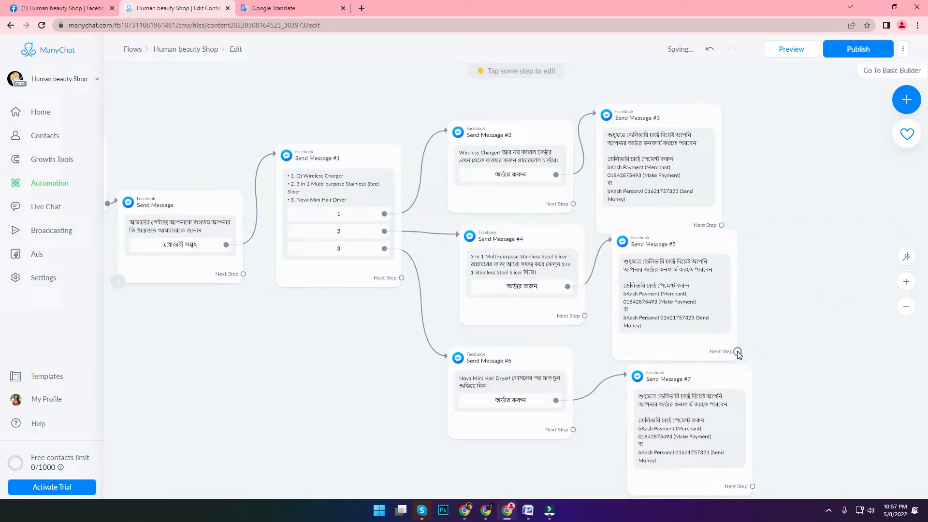
{"action": "left_click_drag", "start_coordinate": [658, 257], "coordinate": [779, 256]}
{"action": "left_click_drag", "start_coordinate": [671, 171], "coordinate": [677, 146]}
{"action": "left_click_drag", "start_coordinate": [775, 294], "coordinate": [686, 289]}
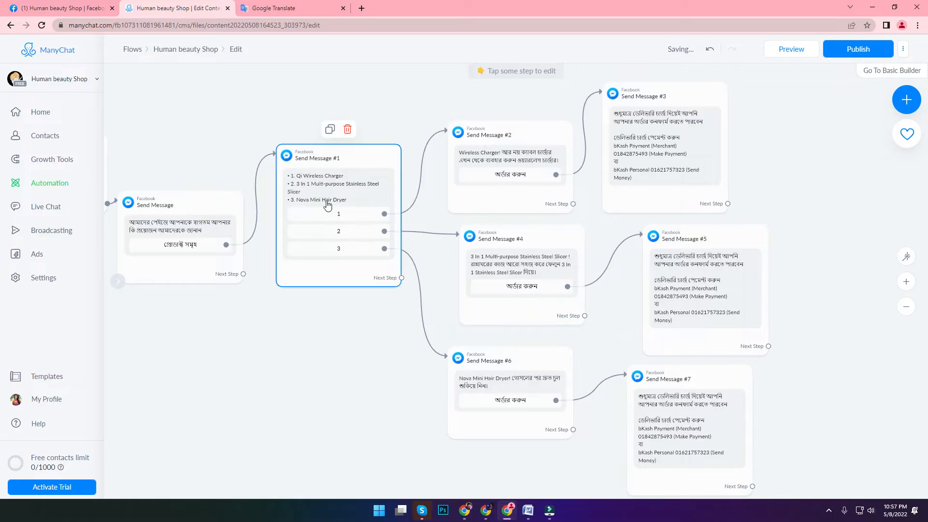
{"action": "left_click", "coordinate": [523, 512]}
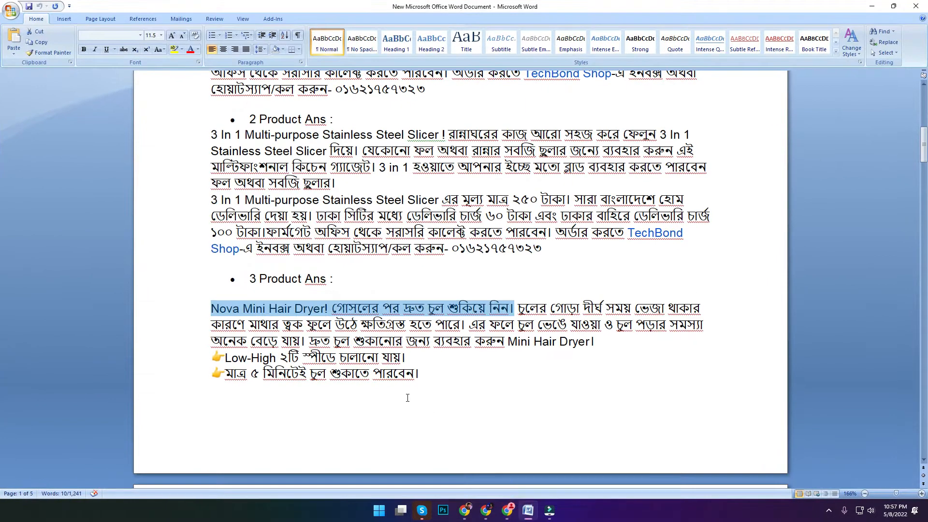
- Check the product list at the top of the Word script, then open Send Message #1
{"action": "scroll", "coordinate": [513, 362], "scroll_direction": "up", "scroll_amount": 10}
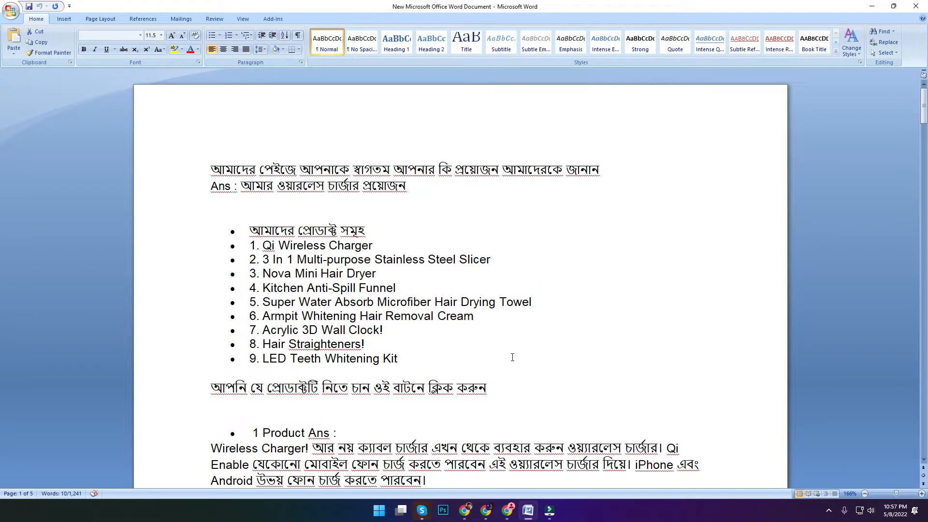
{"action": "left_click", "coordinate": [872, 7]}
{"action": "left_click", "coordinate": [345, 262]}
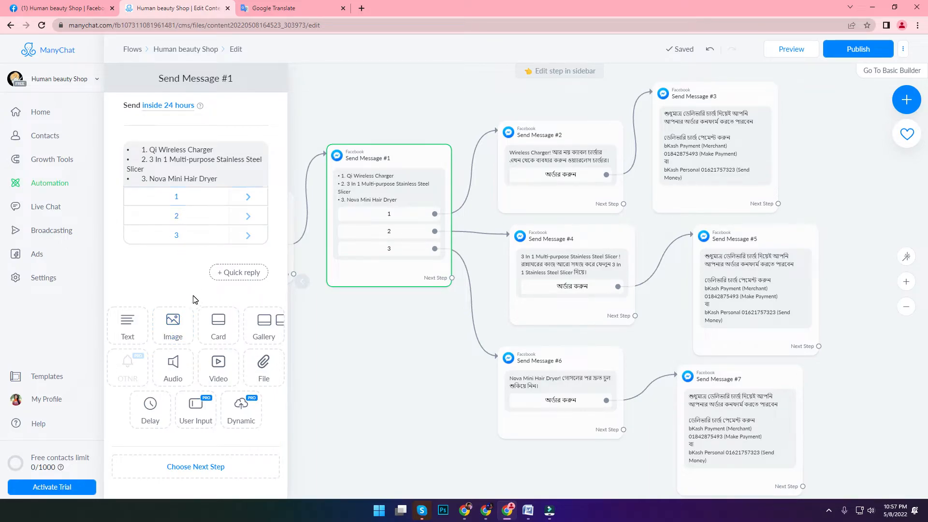
- Add a second text block to Send Message #1 with three new buttons
{"action": "left_click", "coordinate": [128, 334]}
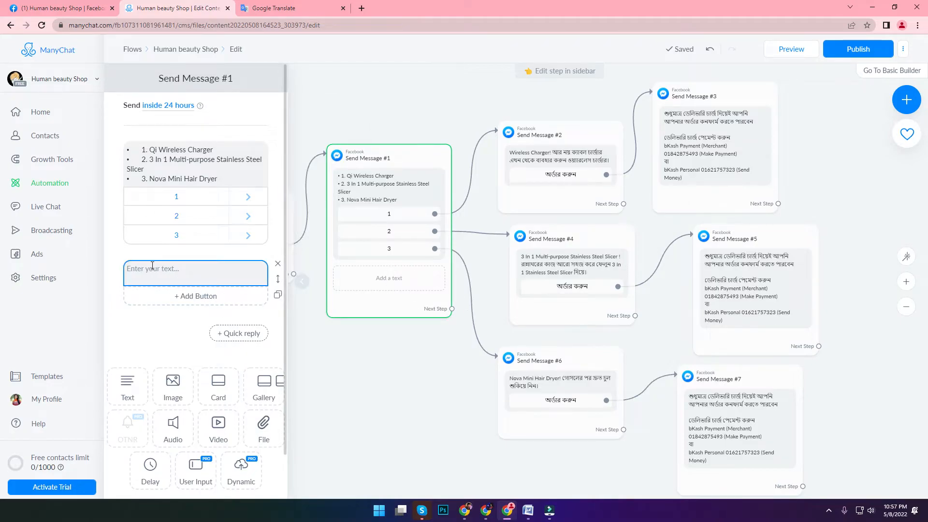
{"action": "left_click", "coordinate": [186, 296]}
{"action": "left_click", "coordinate": [186, 315]}
{"action": "left_click", "coordinate": [186, 316]}
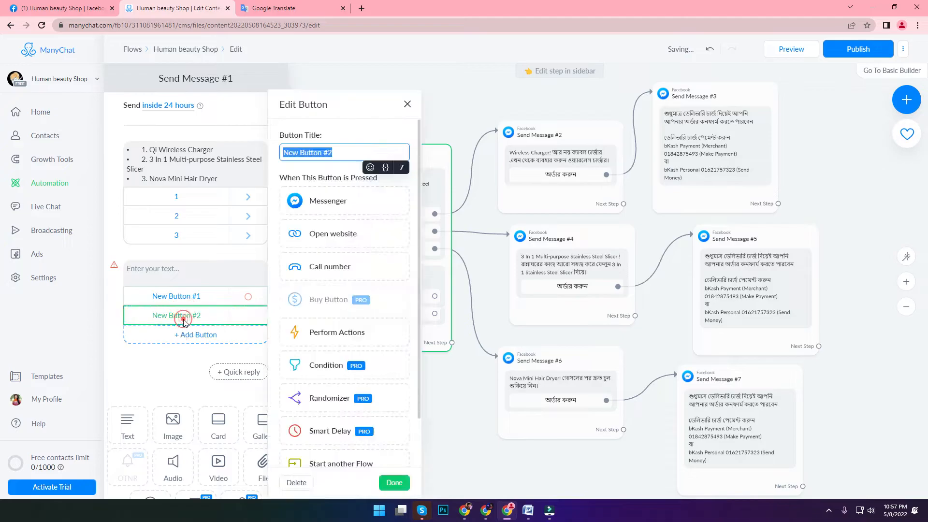
{"action": "left_click", "coordinate": [186, 337]}
{"action": "left_click", "coordinate": [185, 335]}
{"action": "left_click", "coordinate": [459, 385]}
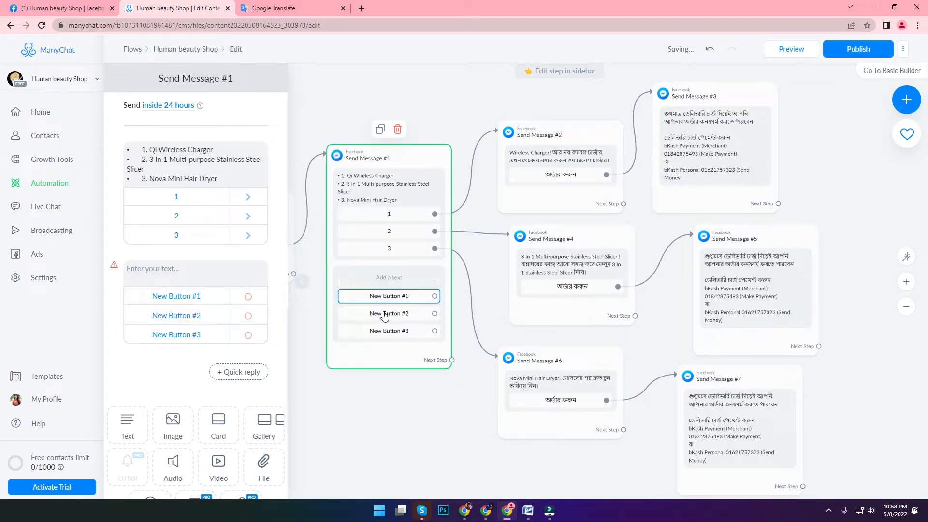
- Nudge Send Message #6 and #7, then copy product lines 4 to 6 from Word
{"action": "left_click", "coordinate": [554, 392]}
{"action": "left_click_drag", "start_coordinate": [555, 393], "coordinate": [573, 387]}
{"action": "left_click_drag", "start_coordinate": [730, 436], "coordinate": [749, 429]}
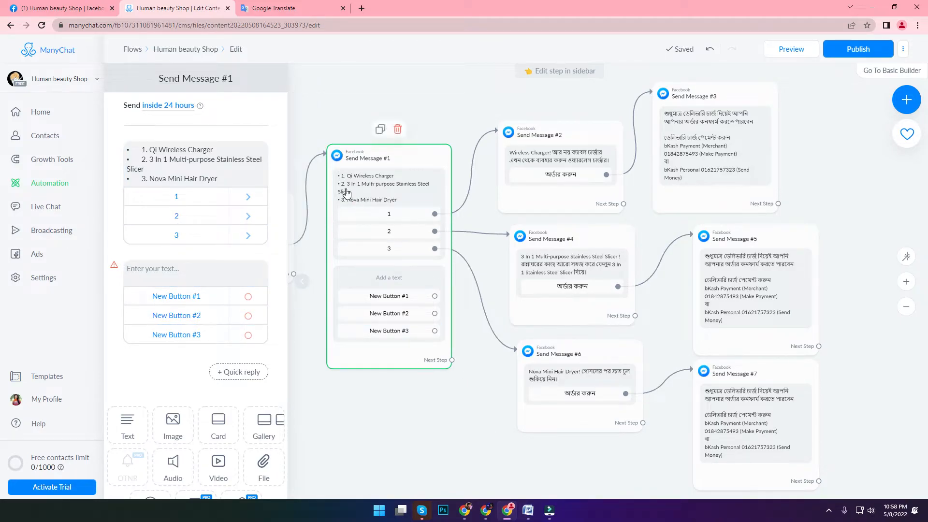
{"action": "left_click", "coordinate": [528, 510]}
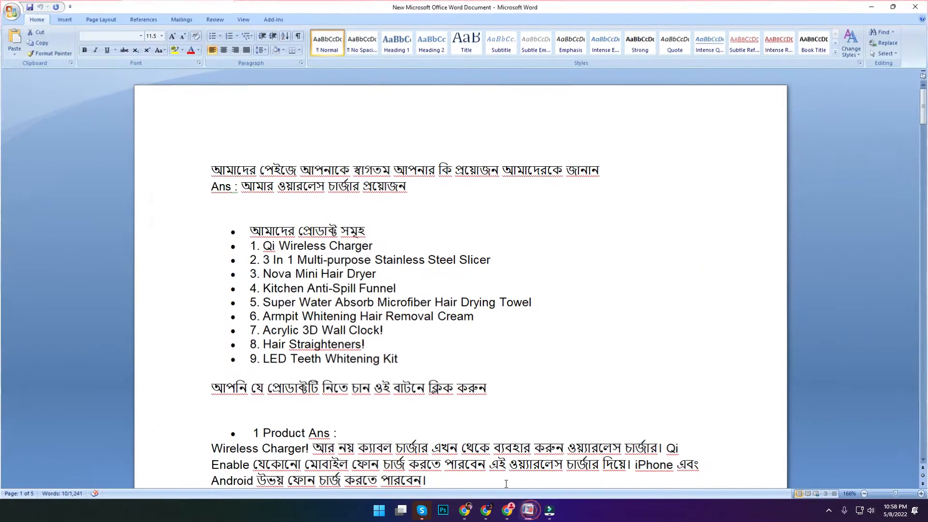
{"action": "left_click_drag", "start_coordinate": [250, 289], "coordinate": [465, 322]}
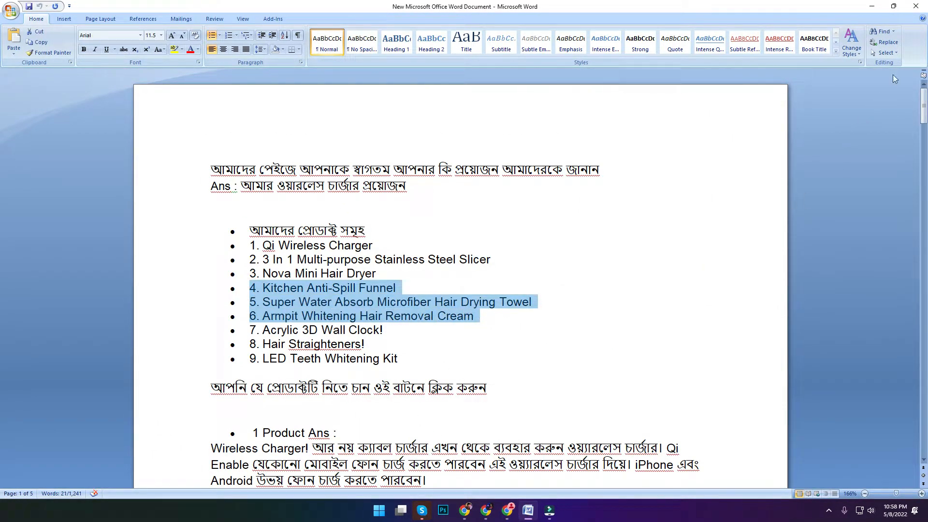
{"action": "left_click", "coordinate": [867, 4]}
{"action": "left_click", "coordinate": [190, 267]}
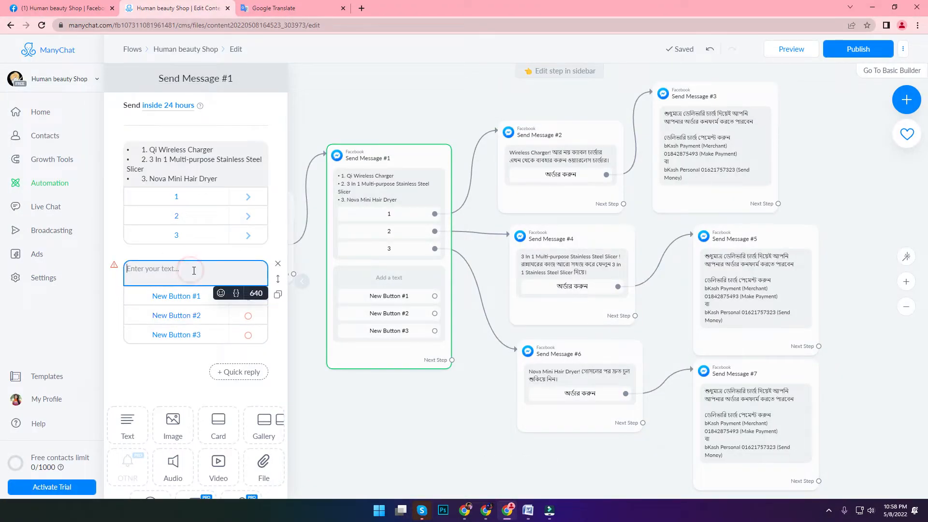
- Paste products 4–6 into the new block and title its buttons 4, 5 and 6
{"action": "type", "text": "•\t4. Kitchen Anti-Spill Funnel •\t5. Super Water Absorb Microfiber Hair Drying Towel •\t6. Armpit Whitening Hair Removal Cream"}
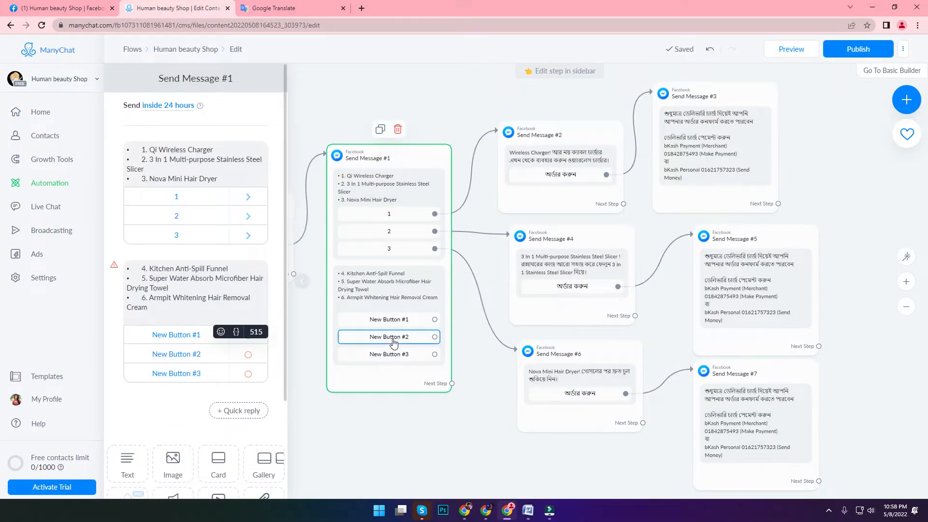
{"action": "left_click", "coordinate": [172, 335]}
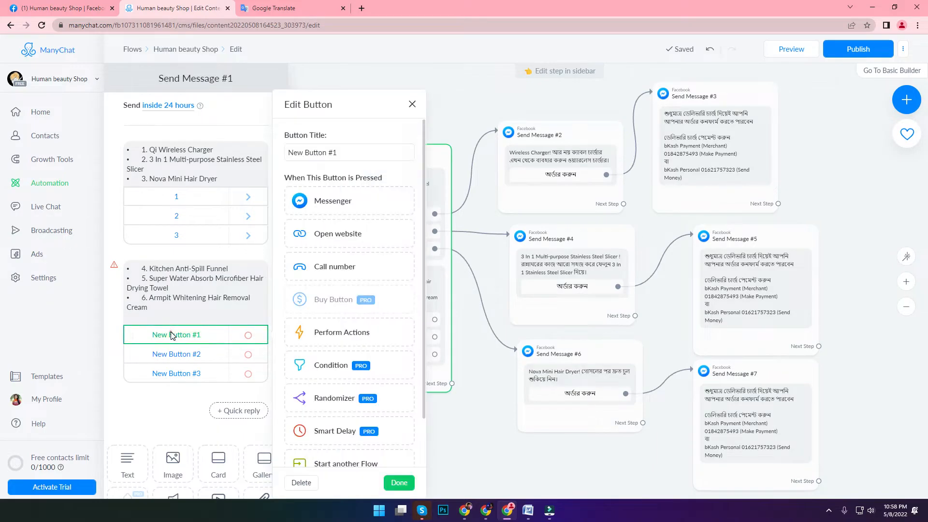
{"action": "left_click", "coordinate": [171, 335]}
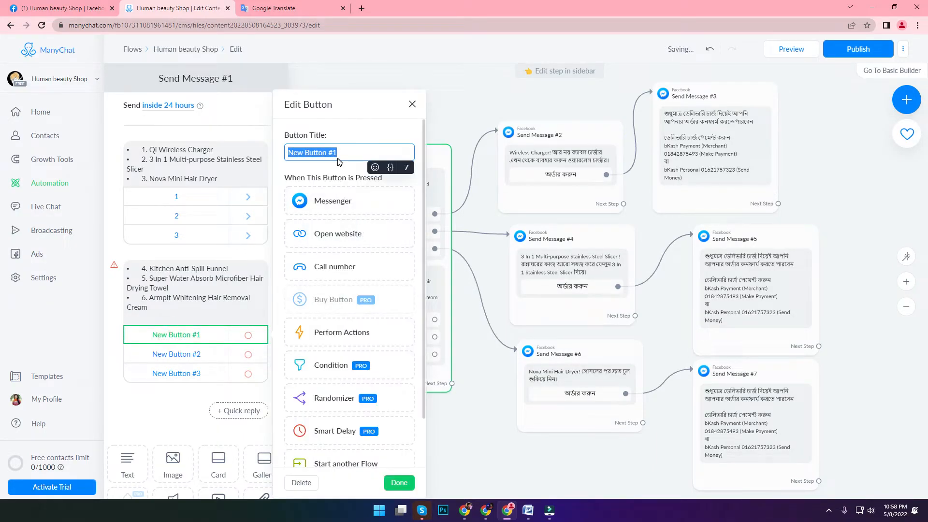
{"action": "type", "text": "4"}
{"action": "left_click", "coordinate": [203, 355]}
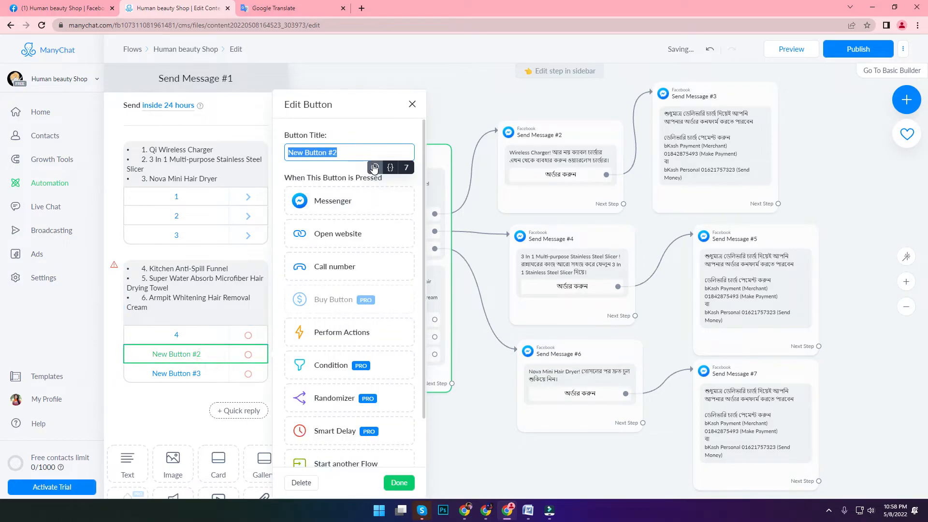
{"action": "type", "text": "5"}
{"action": "left_click", "coordinate": [185, 375]}
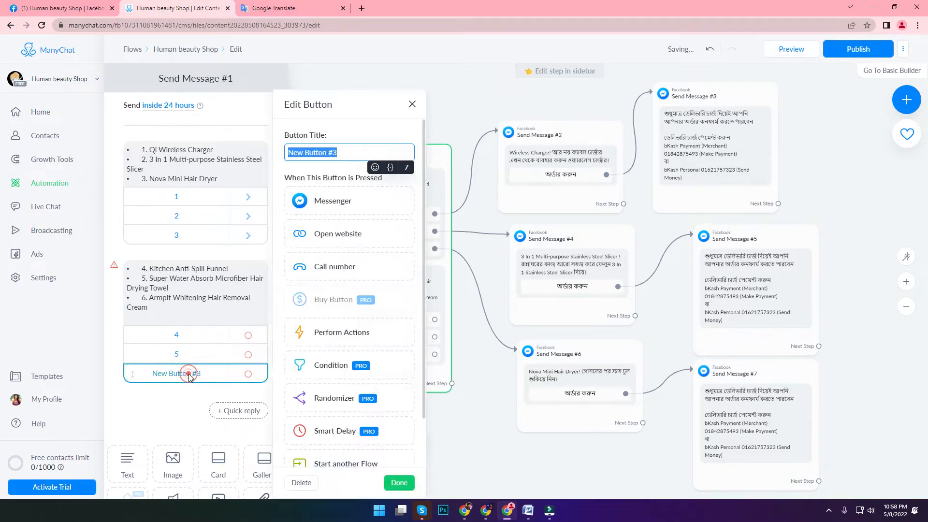
{"action": "type", "text": "6"}
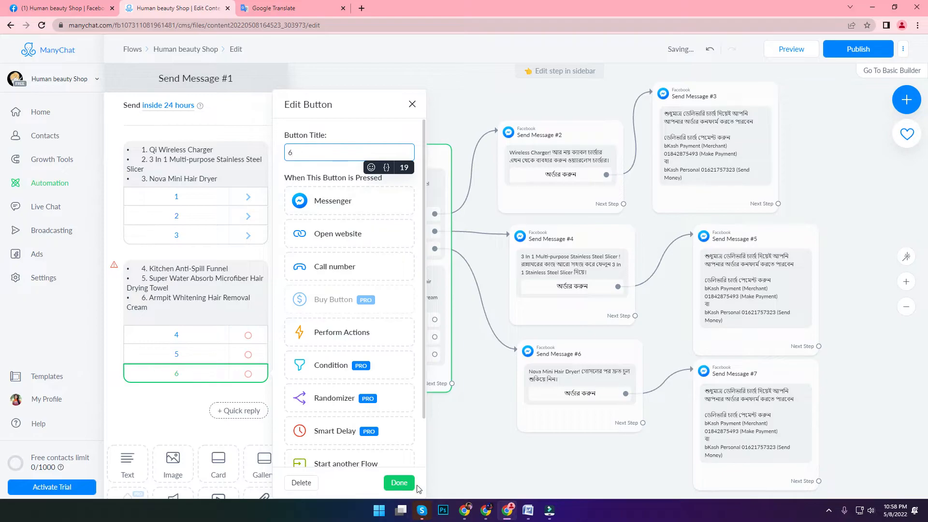
{"action": "left_click", "coordinate": [399, 482]}
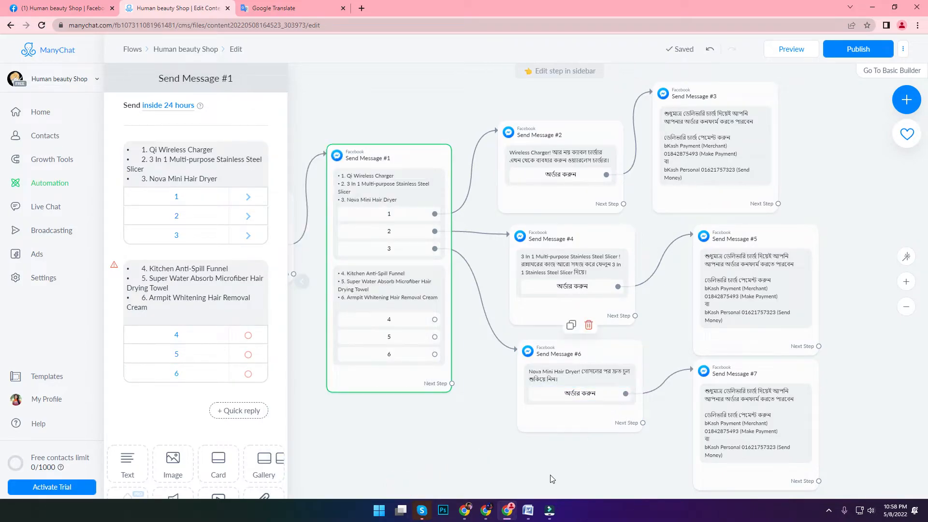
{"action": "left_click_drag", "start_coordinate": [547, 461], "coordinate": [536, 355]}
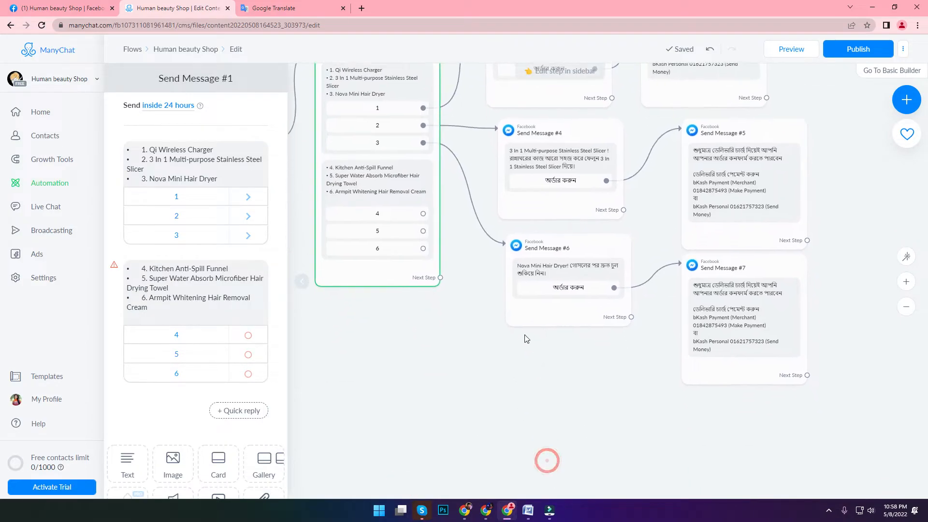
- Link button 4 to a new Send Message #8 placed below #6 and start its text
{"action": "left_click", "coordinate": [385, 219]}
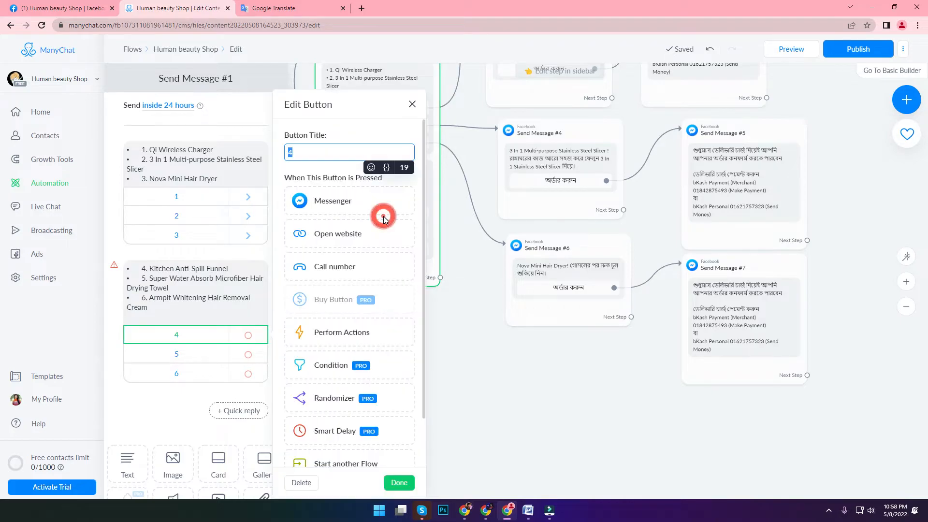
{"action": "left_click", "coordinate": [331, 205]}
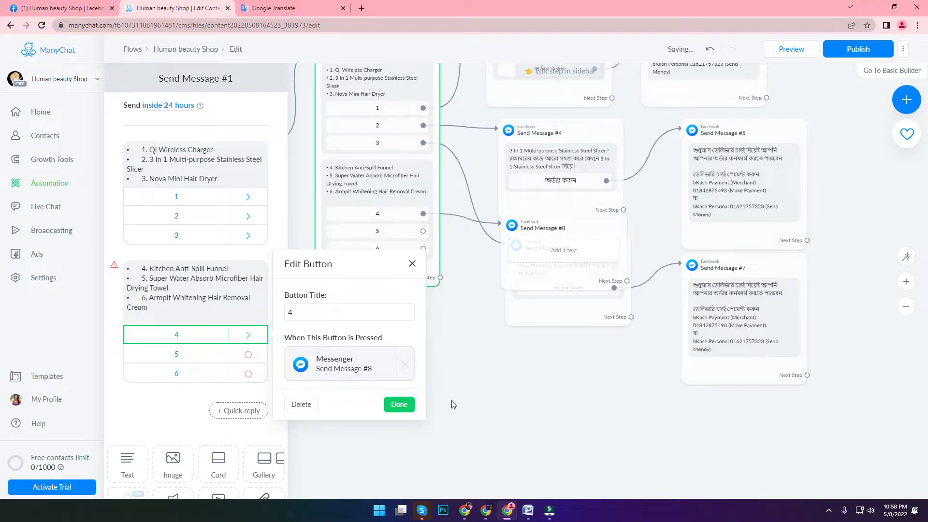
{"action": "left_click_drag", "start_coordinate": [563, 272], "coordinate": [597, 432]}
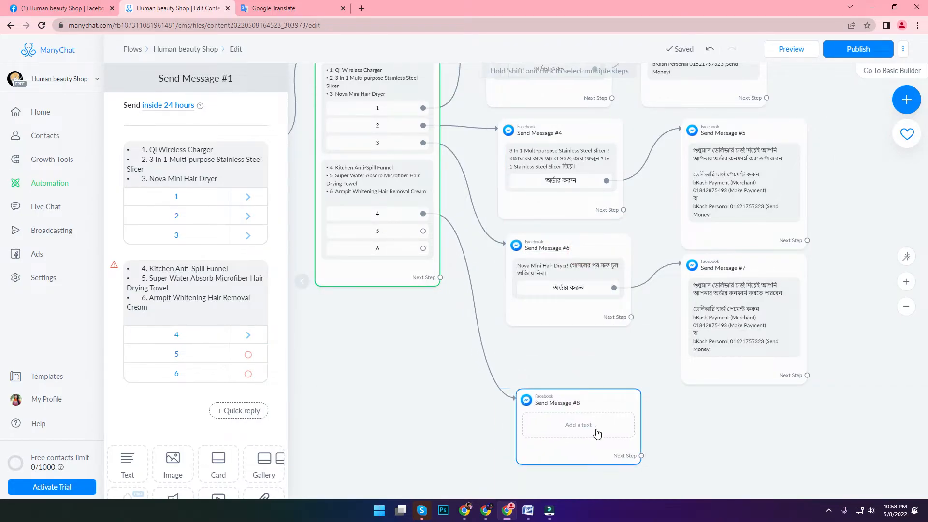
{"action": "left_click", "coordinate": [577, 432]}
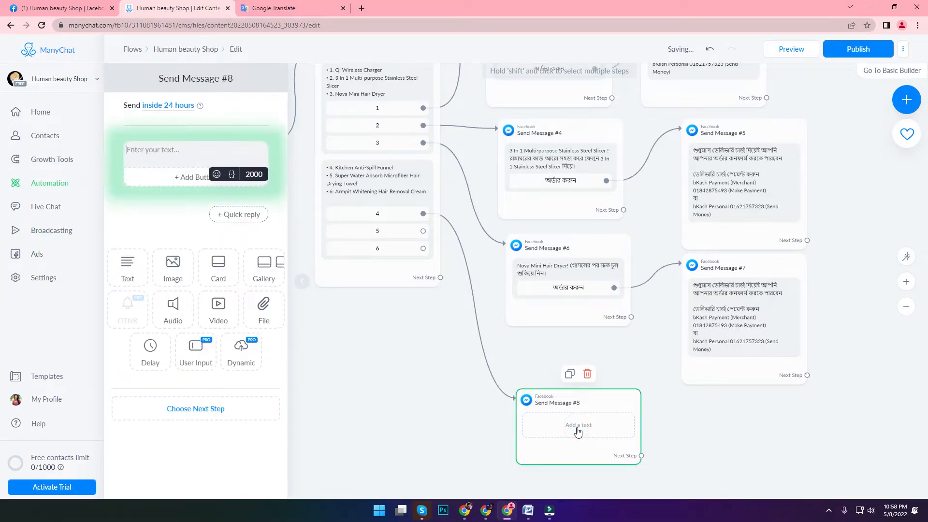
- Copy the Kitchen Anti-Spill Funnel line from the Word product document
{"action": "left_click", "coordinate": [527, 511]}
{"action": "scroll", "coordinate": [291, 342], "scroll_direction": "down", "scroll_amount": 10}
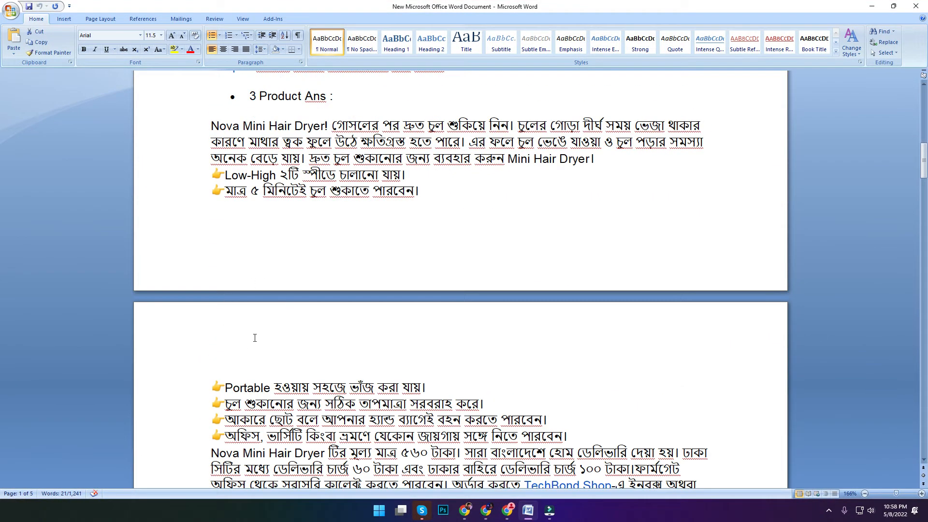
{"action": "scroll", "coordinate": [255, 338], "scroll_direction": "up", "scroll_amount": 6}
{"action": "scroll", "coordinate": [261, 343], "scroll_direction": "down", "scroll_amount": 14}
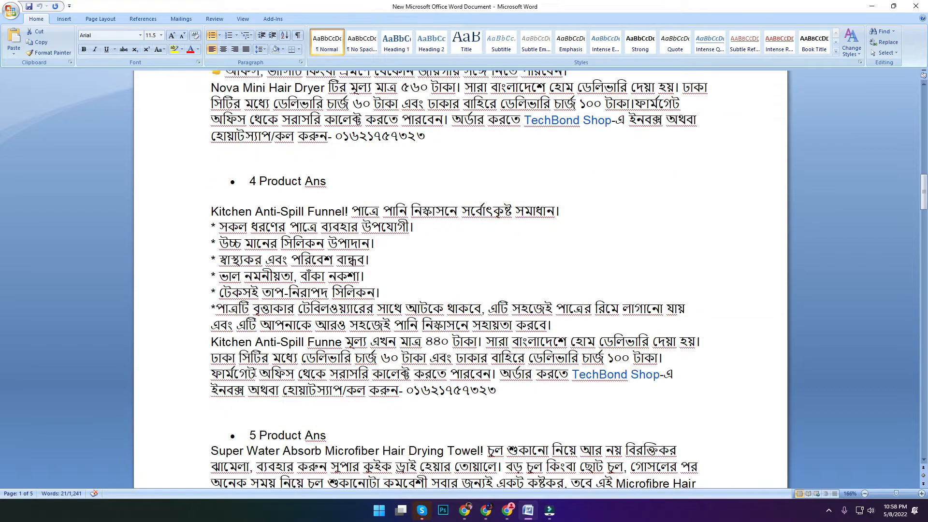
{"action": "left_click", "coordinate": [198, 213]}
{"action": "right_click", "coordinate": [445, 213]}
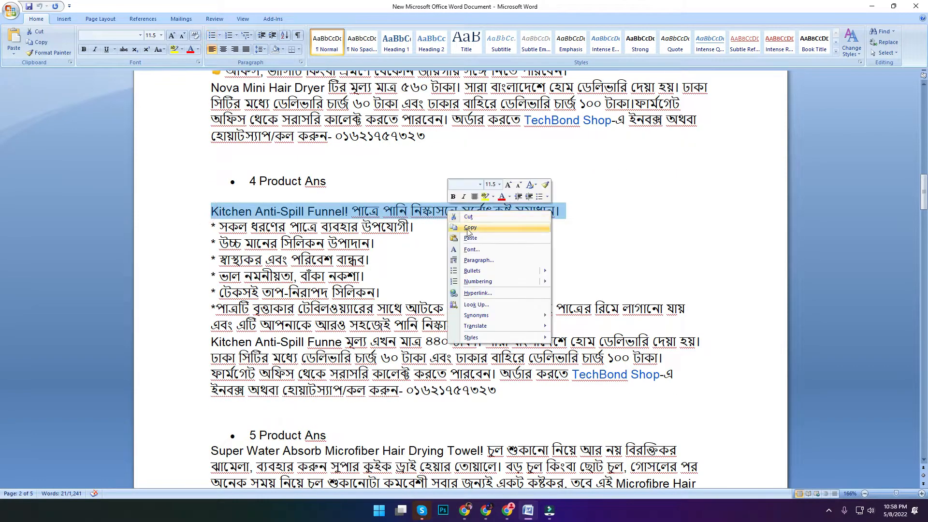
{"action": "left_click", "coordinate": [472, 230]}
{"action": "left_click", "coordinate": [869, 4]}
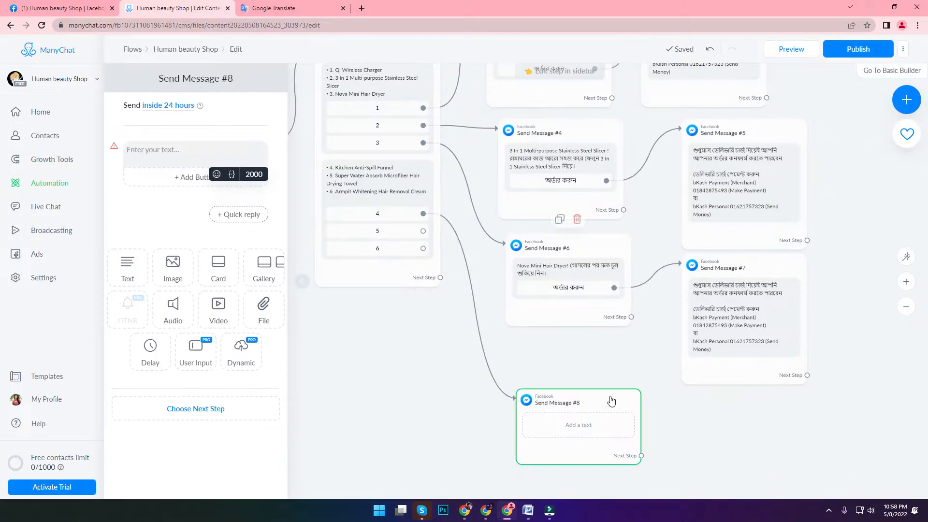
- Paste the Kitchen Anti-Spill Funnel description into Send Message #8's text field
{"action": "left_click", "coordinate": [174, 151]}
{"action": "right_click", "coordinate": [173, 152]}
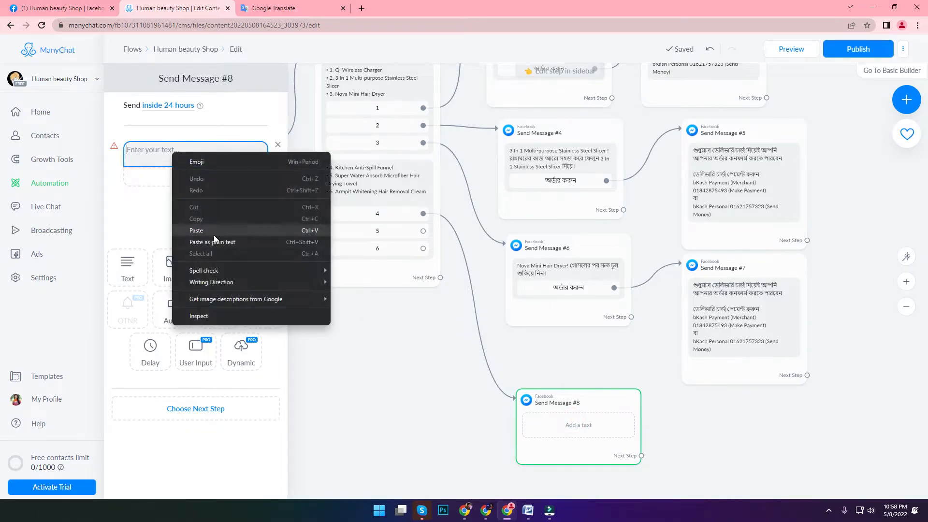
{"action": "left_click", "coordinate": [195, 231]}
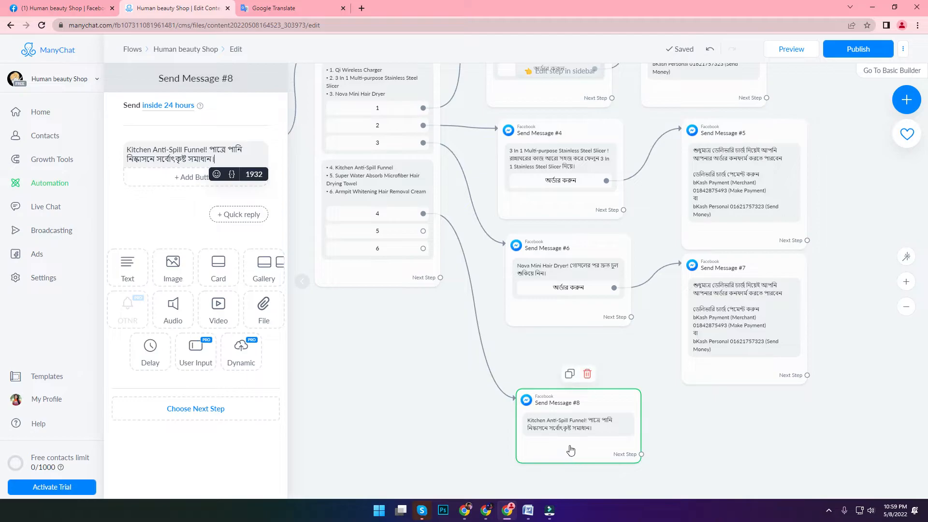
- Copy the অর্ডার করুন title from Send Message #6's order button
{"action": "left_click", "coordinate": [573, 288]}
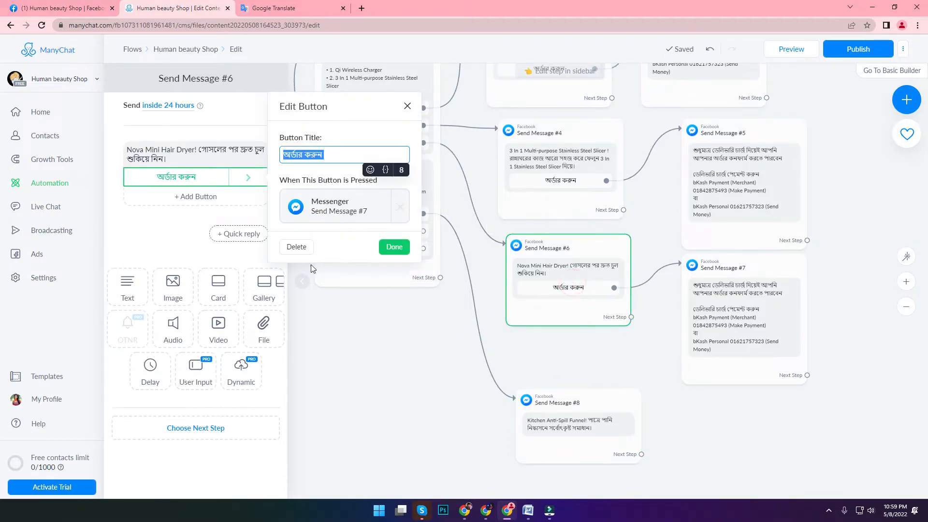
{"action": "right_click", "coordinate": [305, 154]}
{"action": "left_click", "coordinate": [334, 195]}
{"action": "left_click_drag", "start_coordinate": [835, 426], "coordinate": [753, 437]}
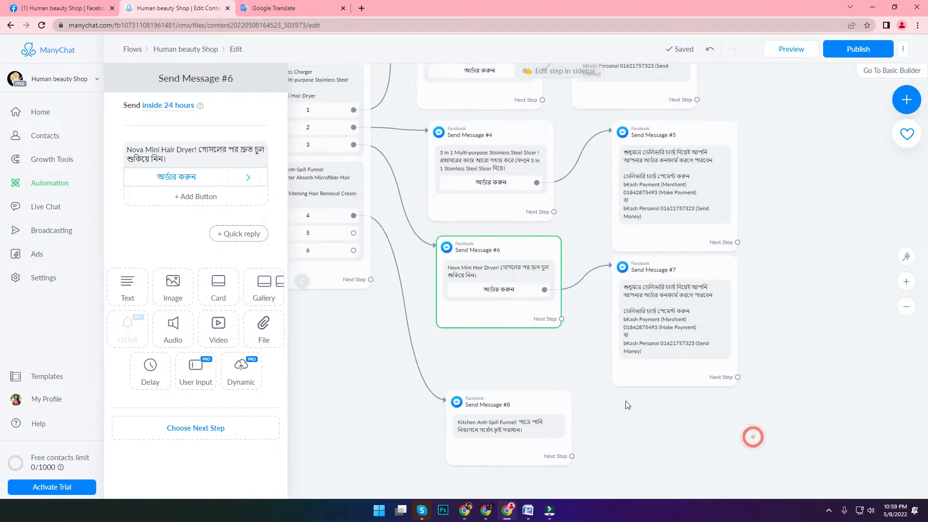
{"action": "left_click_drag", "start_coordinate": [653, 439], "coordinate": [533, 399]}
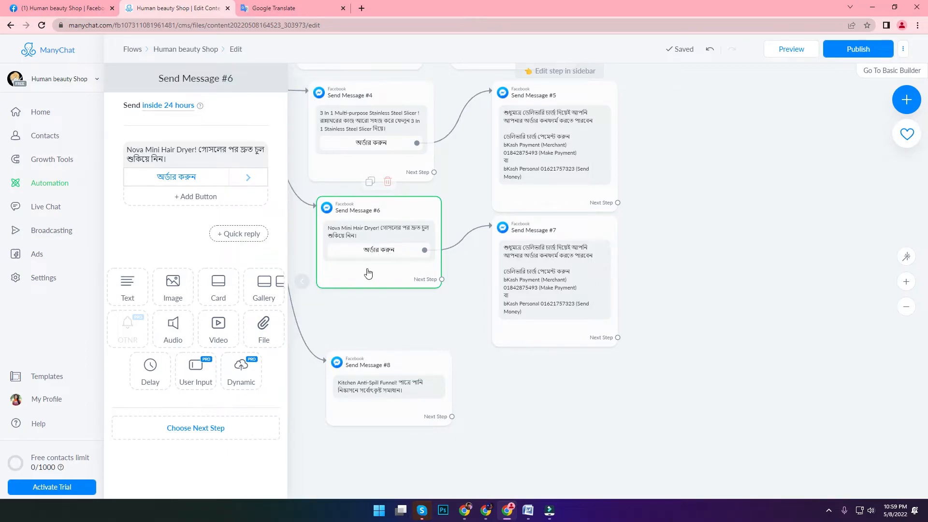
{"action": "left_click", "coordinate": [384, 251]}
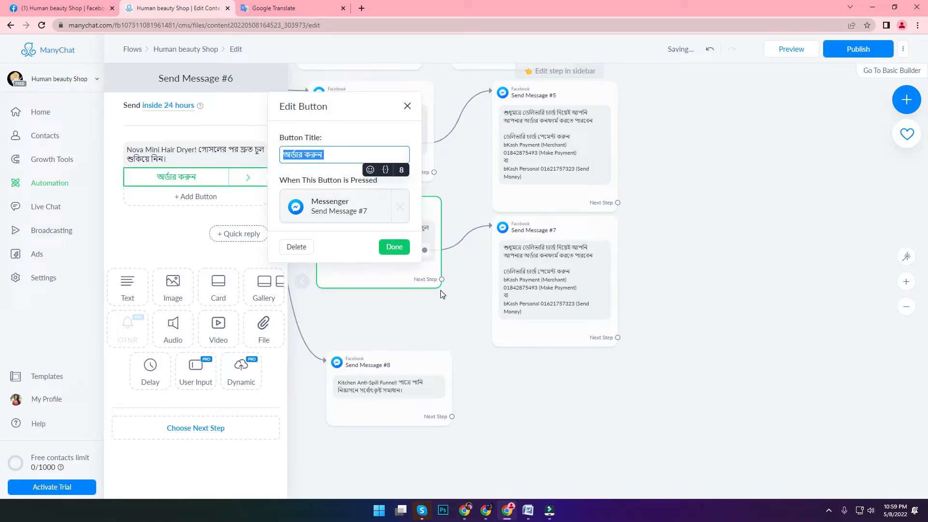
{"action": "left_click", "coordinate": [423, 387]}
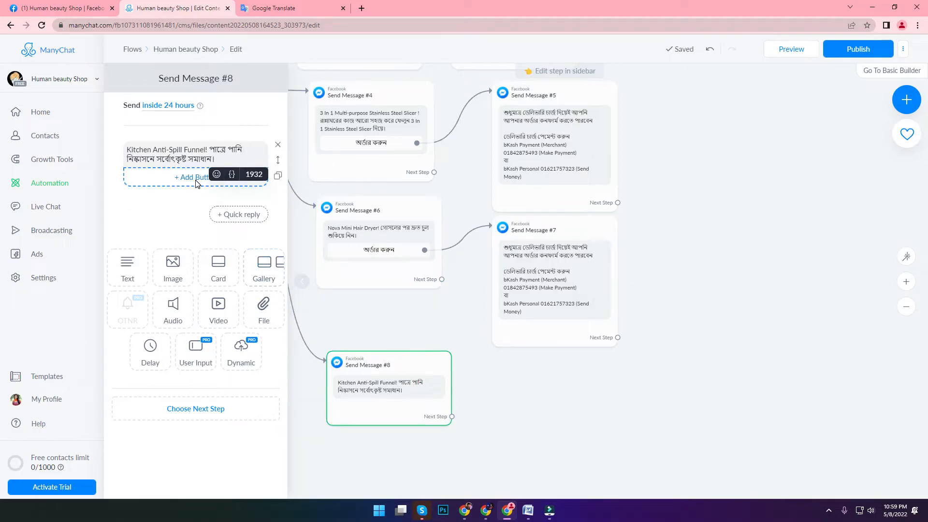
- Add a button to Send Message #8 that opens a new Messenger message, Send Message #9
{"action": "left_click", "coordinate": [197, 180]}
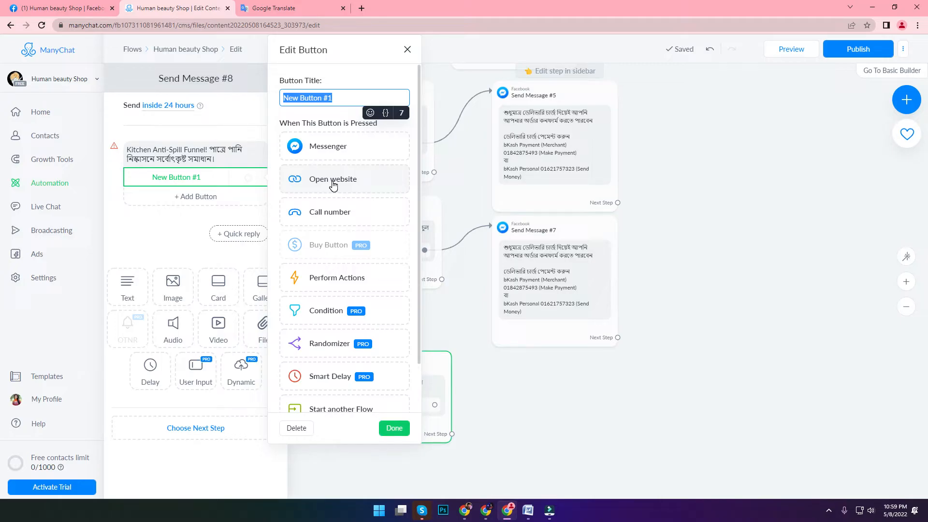
{"action": "scroll", "coordinate": [351, 354], "scroll_direction": "down", "scroll_amount": 2}
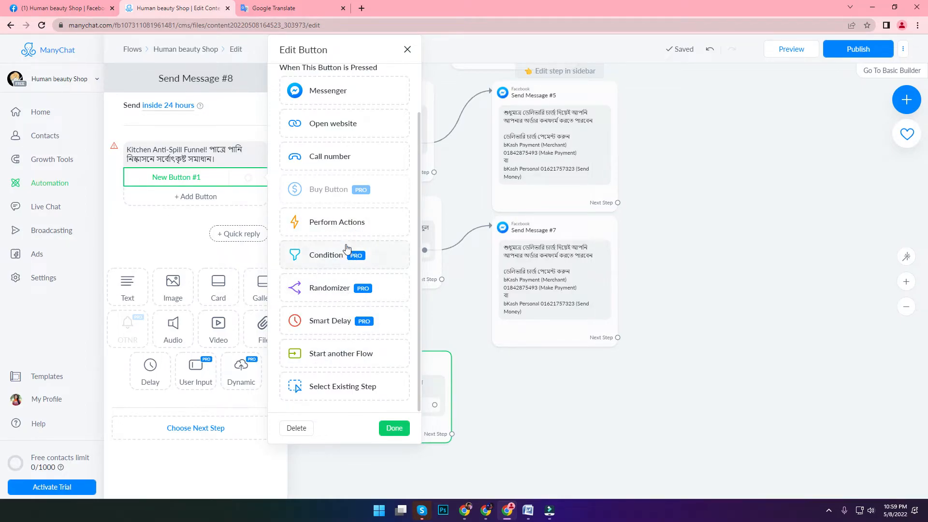
{"action": "scroll", "coordinate": [351, 300], "scroll_direction": "up", "scroll_amount": 2}
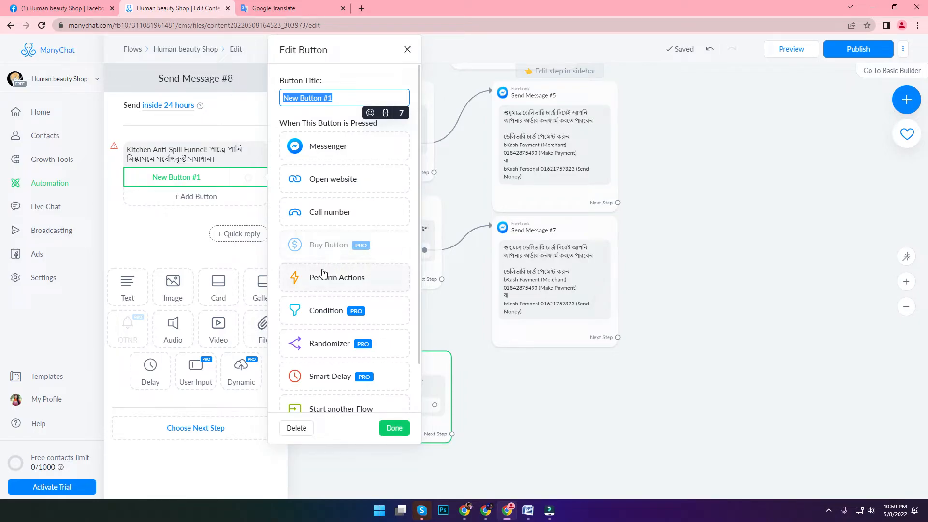
{"action": "left_click", "coordinate": [352, 213]}
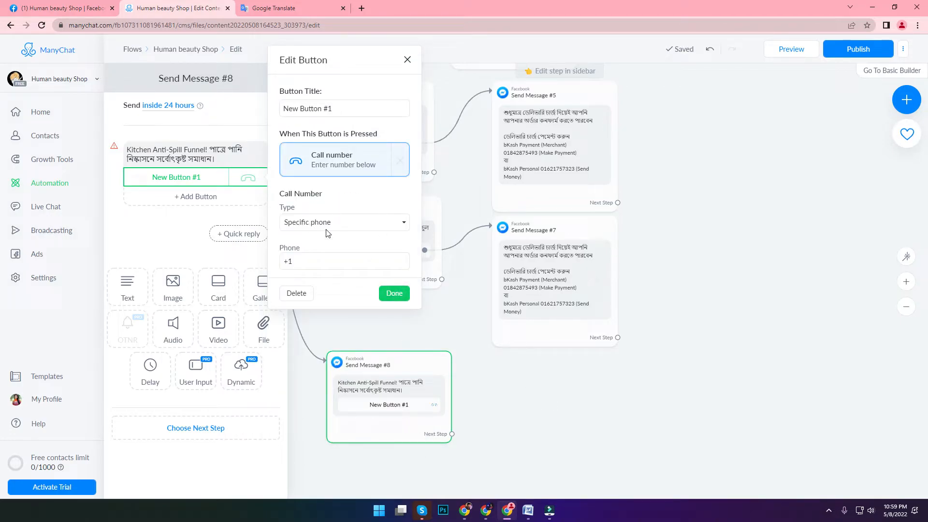
{"action": "left_click", "coordinate": [284, 261]}
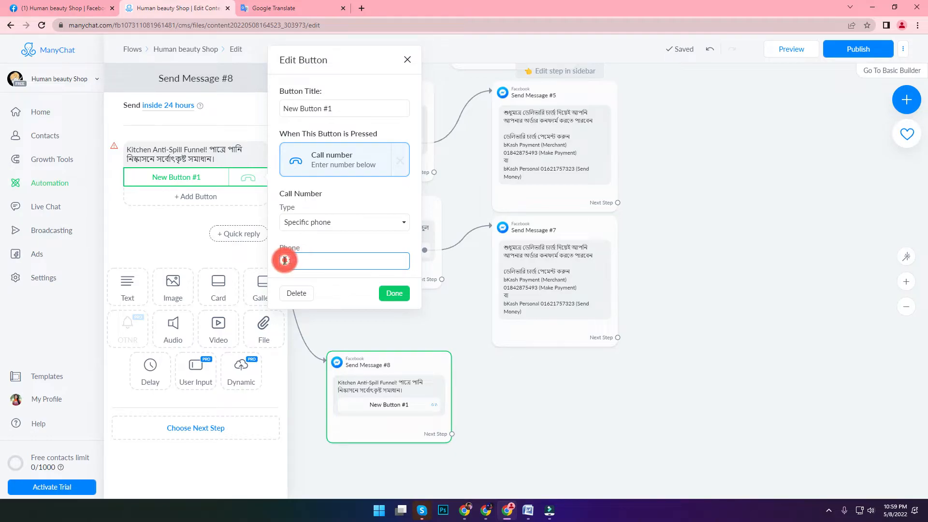
{"action": "left_click", "coordinate": [332, 221]}
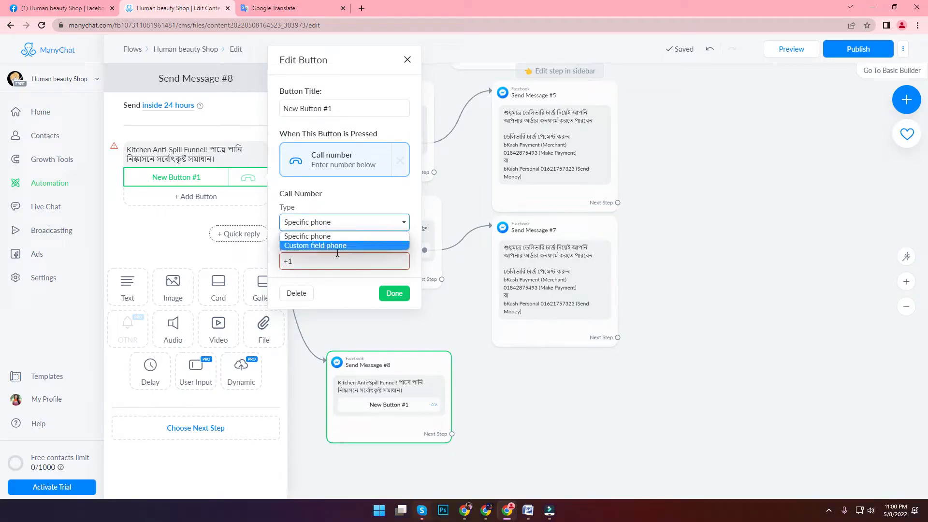
{"action": "left_click", "coordinate": [368, 262]}
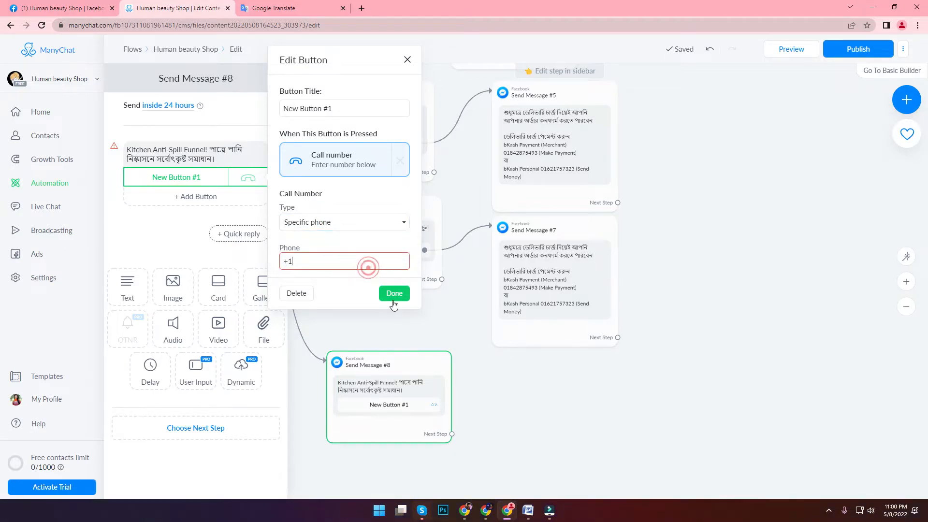
{"action": "left_click", "coordinate": [400, 161]}
{"action": "left_click", "coordinate": [344, 156]}
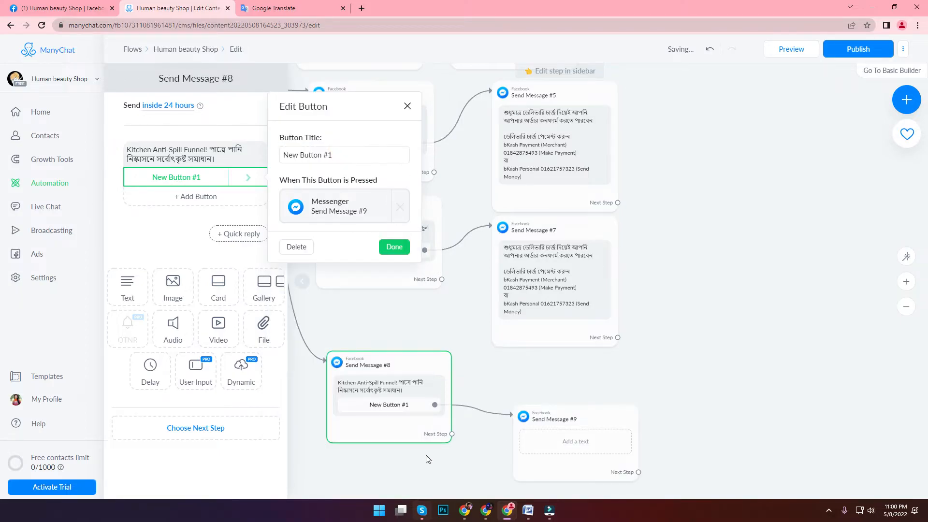
- Paste অর্ডার করুন as the new button's title
{"action": "left_click", "coordinate": [400, 404]}
{"action": "left_click", "coordinate": [398, 404]}
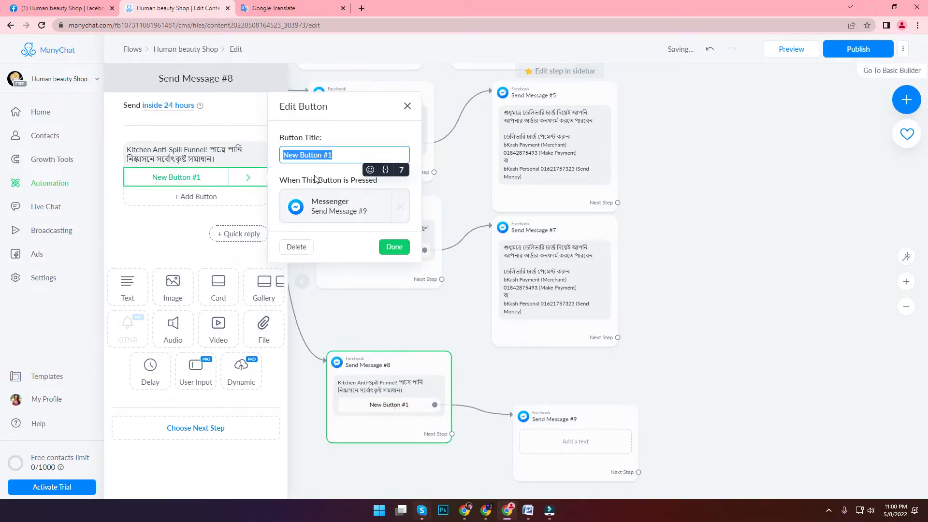
{"action": "right_click", "coordinate": [327, 154]}
{"action": "left_click", "coordinate": [355, 206]}
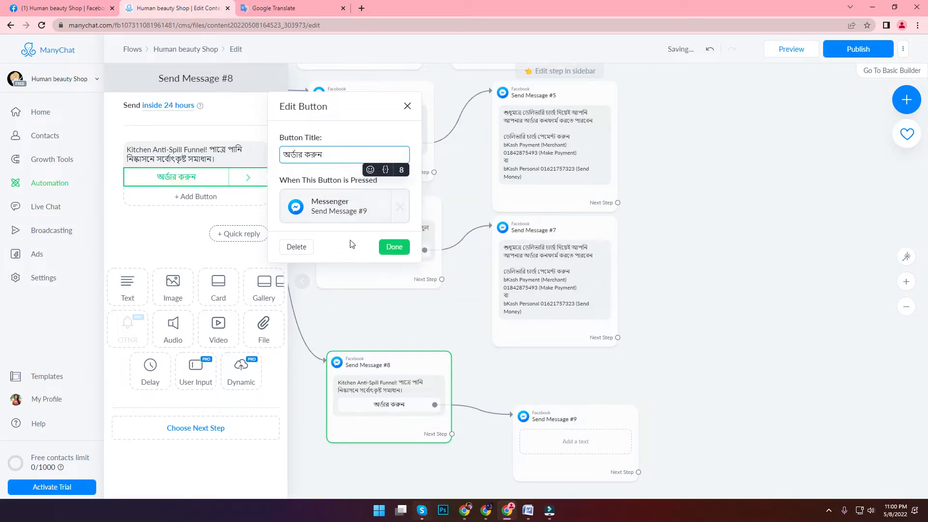
{"action": "left_click", "coordinate": [443, 319]}
- Copy #7's delivery-charge and bKash payment text into Send Message #9, then rearrange #8 and #9
{"action": "left_click_drag", "start_coordinate": [645, 362], "coordinate": [770, 300]}
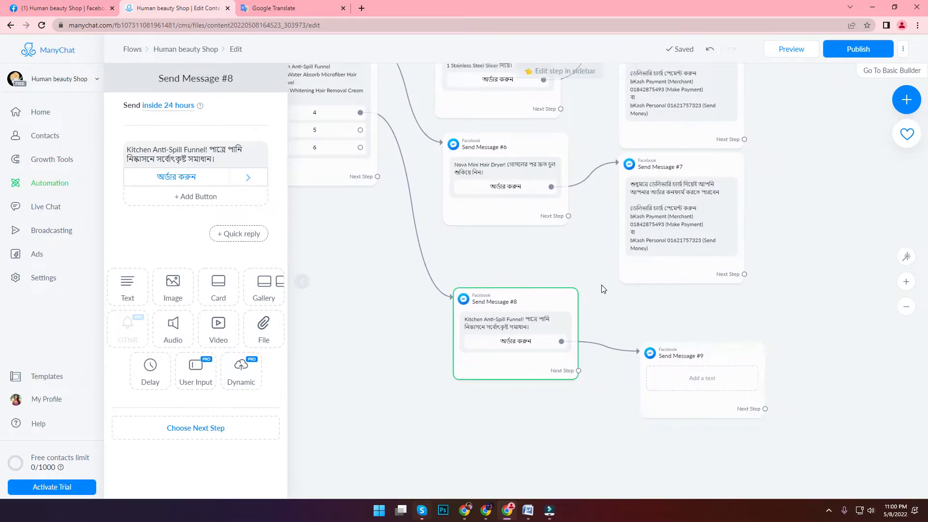
{"action": "left_click", "coordinate": [656, 197]}
{"action": "triple_click", "coordinate": [140, 198]}
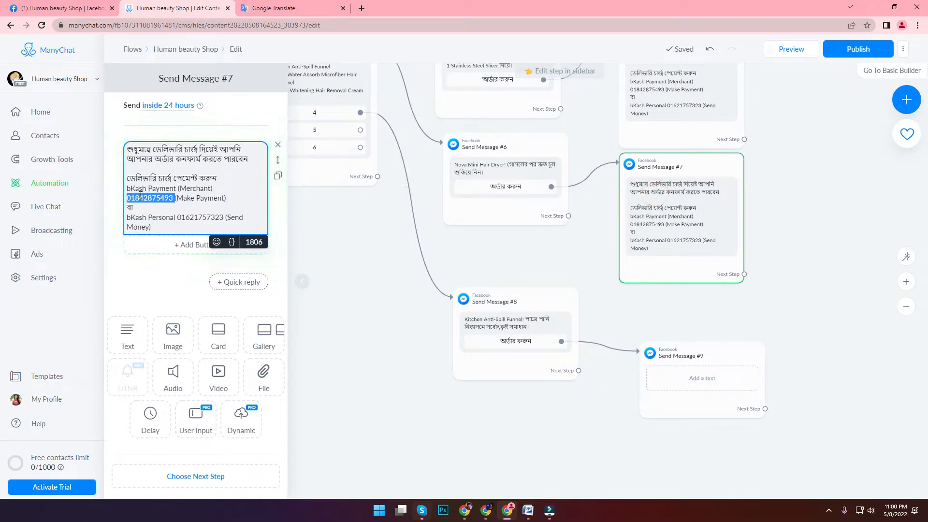
{"action": "key", "text": "ctrl+a"}
{"action": "key", "text": "ctrl+c"}
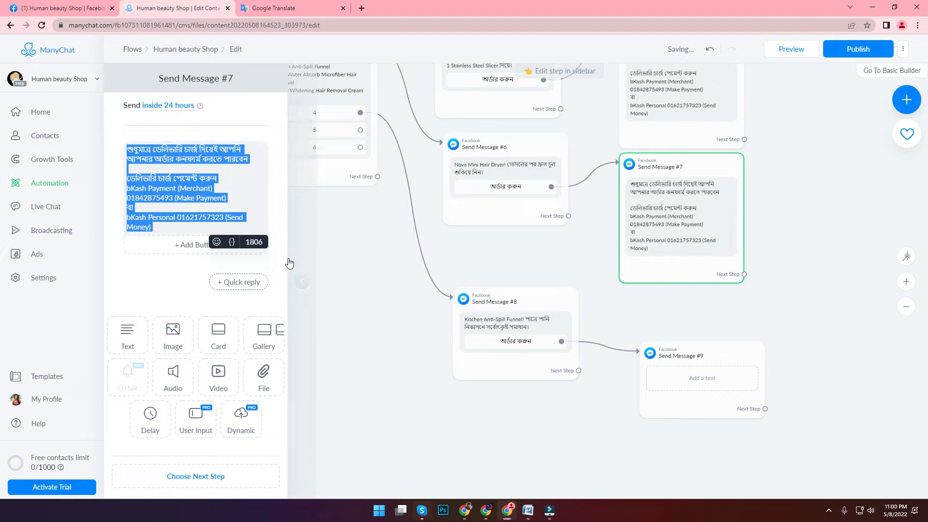
{"action": "left_click", "coordinate": [717, 384]}
{"action": "key", "text": "ctrl+v"}
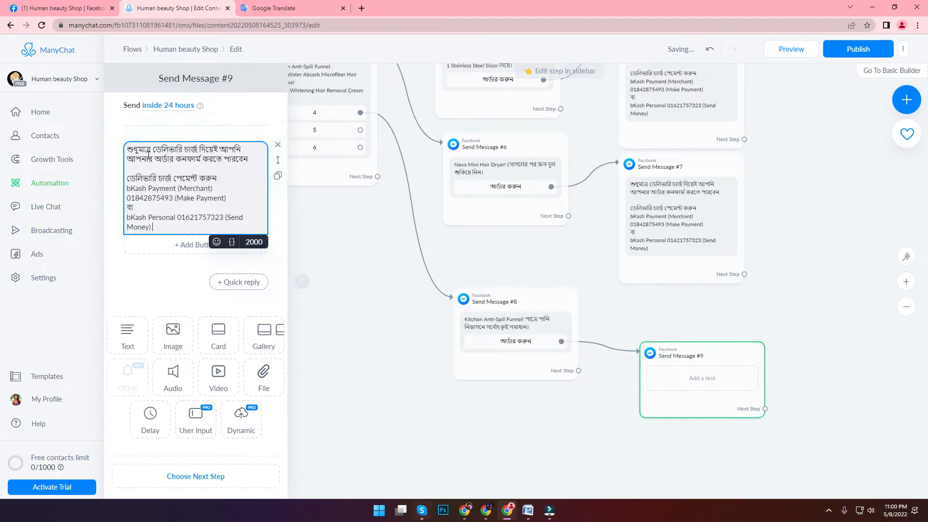
{"action": "left_click", "coordinate": [572, 440]}
{"action": "left_click_drag", "start_coordinate": [693, 410], "coordinate": [680, 362]}
{"action": "left_click_drag", "start_coordinate": [579, 345], "coordinate": [576, 300]}
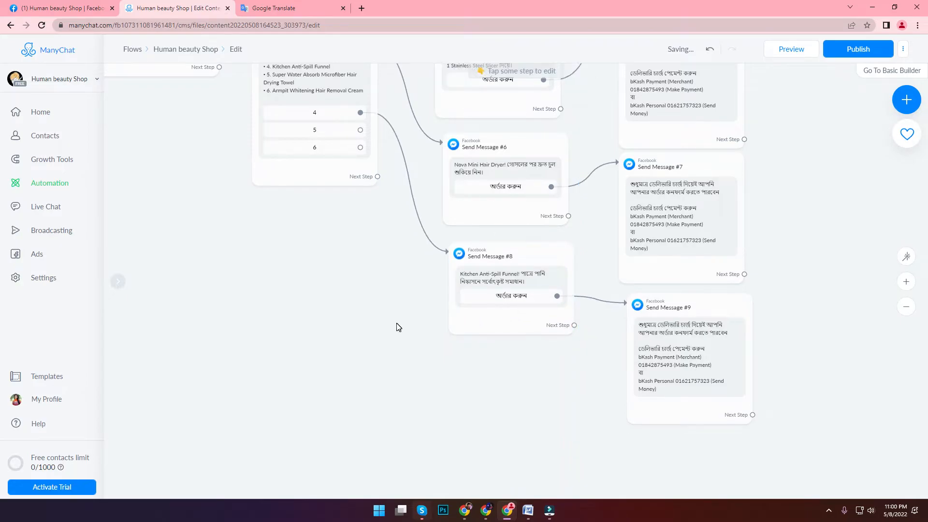
{"action": "left_click_drag", "start_coordinate": [390, 309], "coordinate": [387, 276]}
- Copy the first line of the product 5 Super Water Absorb Microfiber Hair Drying Towel description in Word
{"action": "left_click", "coordinate": [527, 513]}
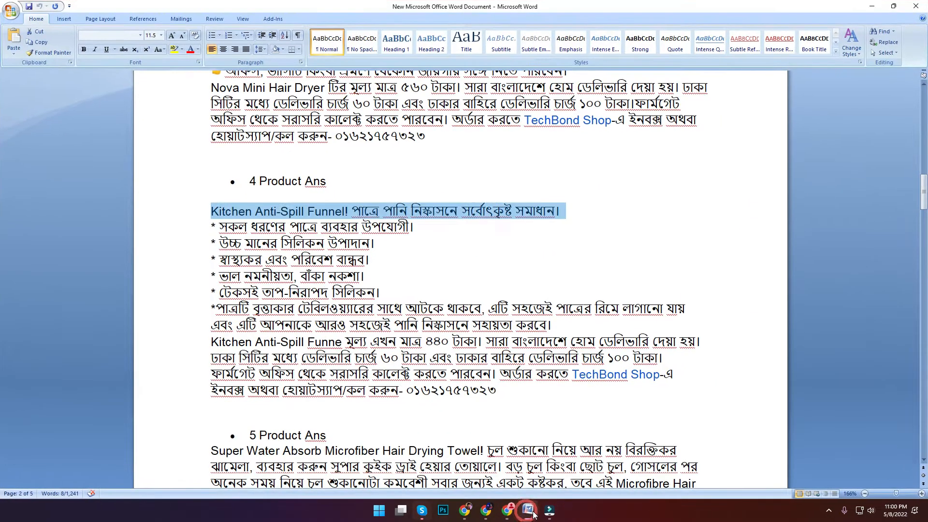
{"action": "scroll", "coordinate": [280, 264], "scroll_direction": "down", "scroll_amount": 4}
{"action": "left_click", "coordinate": [201, 270]}
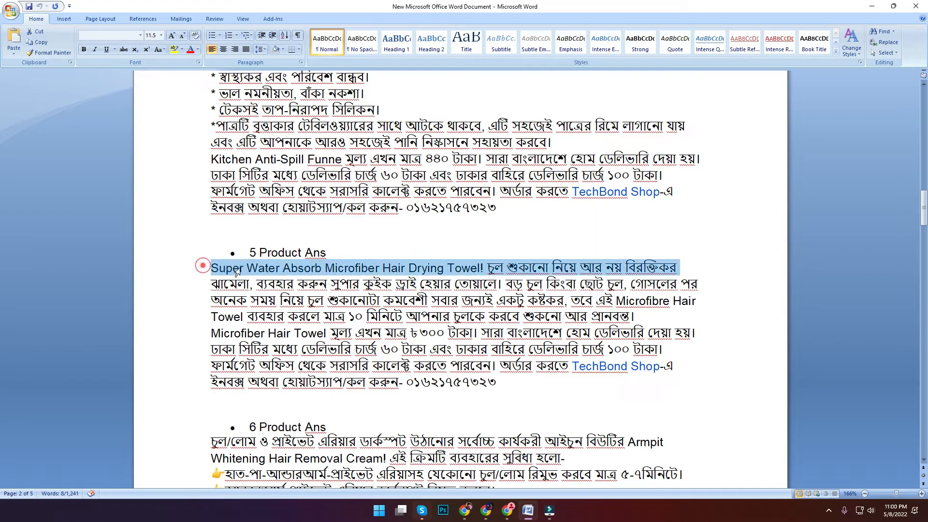
{"action": "left_click_drag", "start_coordinate": [508, 273], "coordinate": [494, 283]}
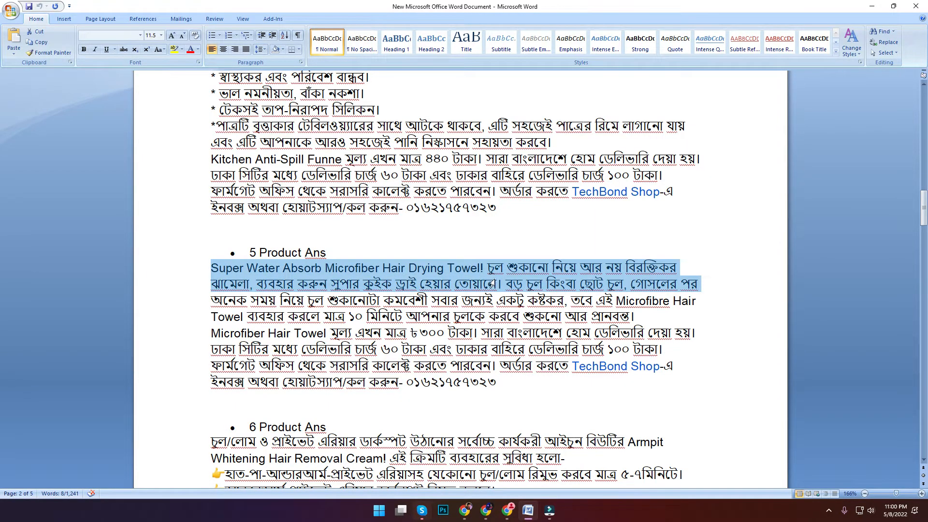
{"action": "left_click_drag", "start_coordinate": [258, 284], "coordinate": [599, 269]}
{"action": "key", "text": "ctrl+c"}
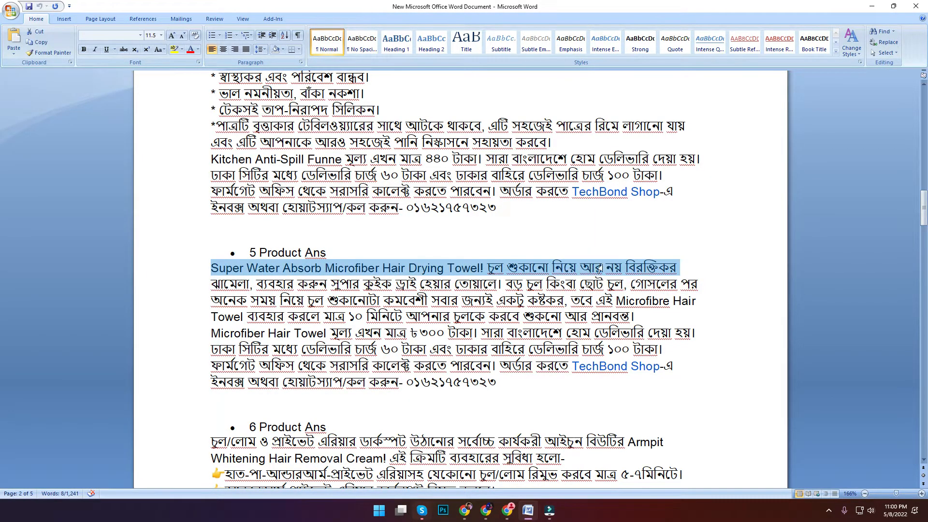
{"action": "right_click", "coordinate": [672, 267]}
{"action": "key", "text": "Escape"}
{"action": "left_click", "coordinate": [873, 6]}
- Link product button 5 to a new Send Message #10, paste the towel text and add a button
{"action": "left_click", "coordinate": [353, 102]}
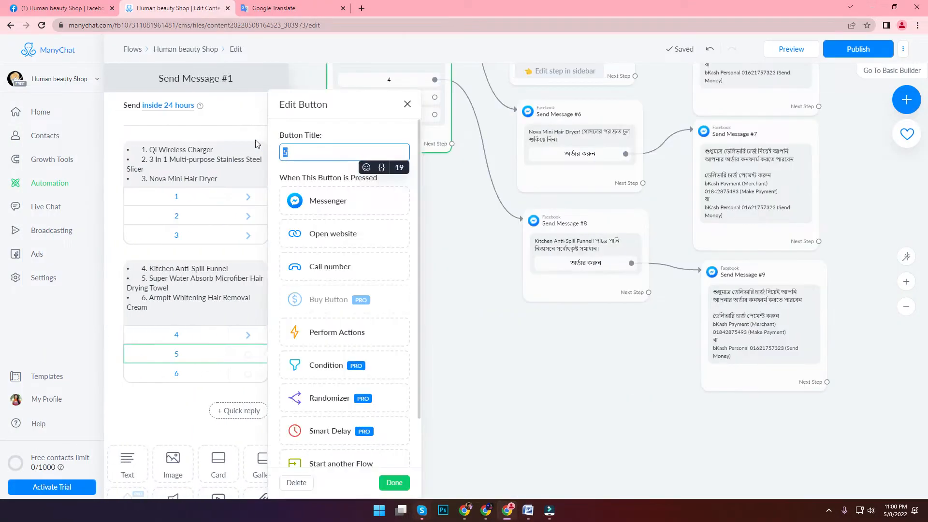
{"action": "left_click", "coordinate": [331, 207]}
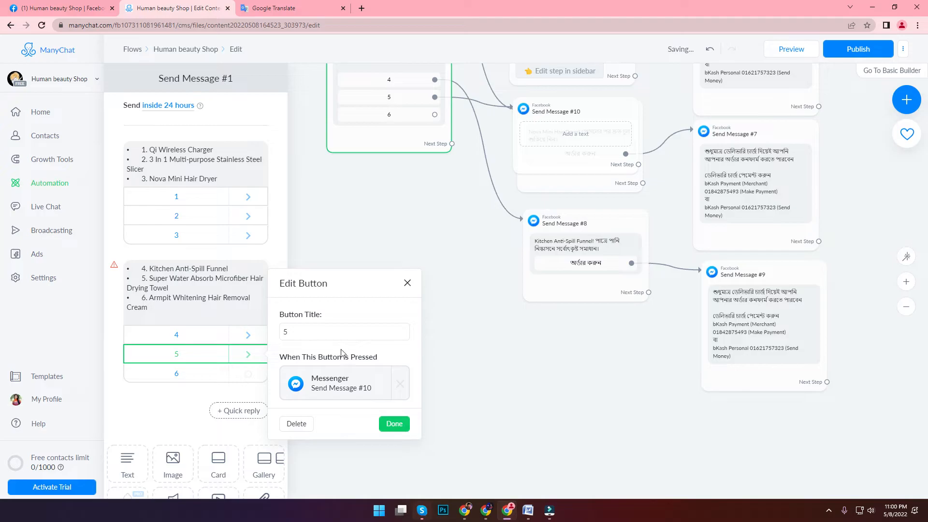
{"action": "left_click_drag", "start_coordinate": [593, 136], "coordinate": [614, 411]}
{"action": "left_click", "coordinate": [594, 417]}
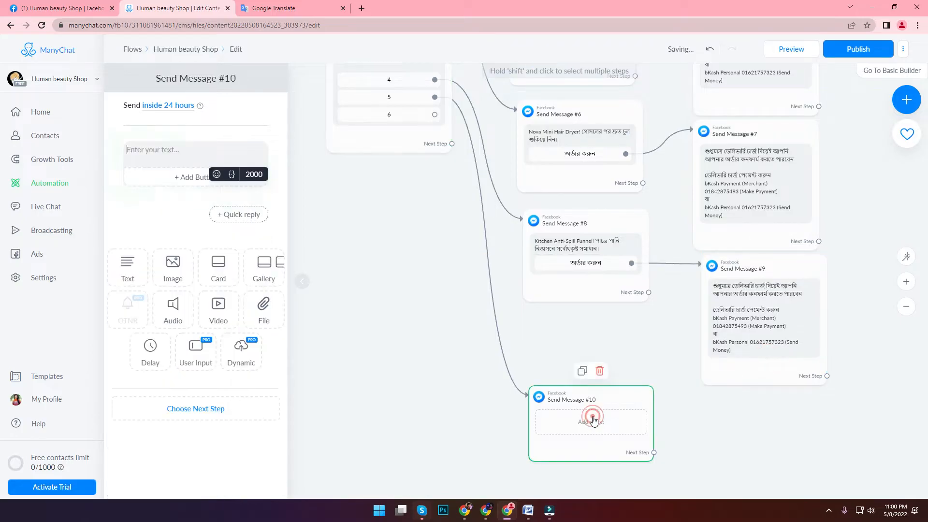
{"action": "left_click", "coordinate": [183, 153]}
{"action": "key", "text": "ctrl+v"}
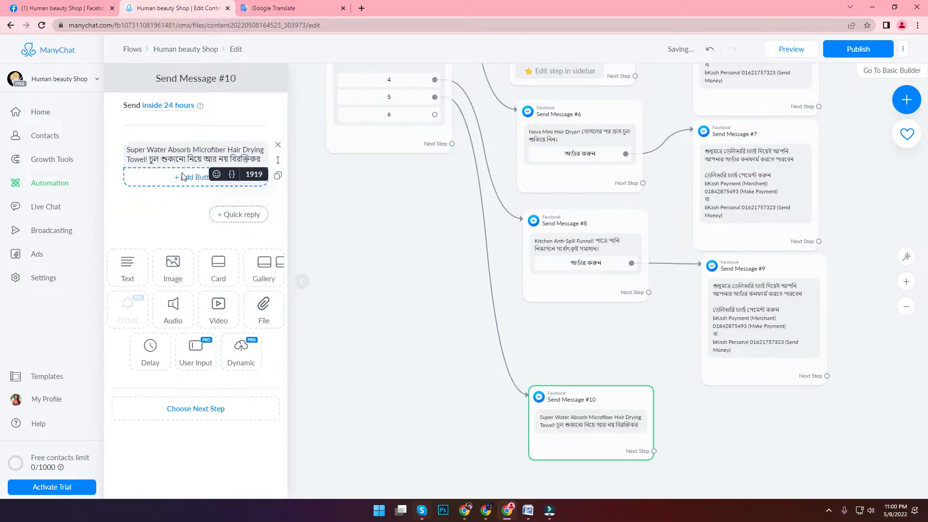
{"action": "left_click", "coordinate": [183, 177]}
{"action": "left_click", "coordinate": [484, 311]}
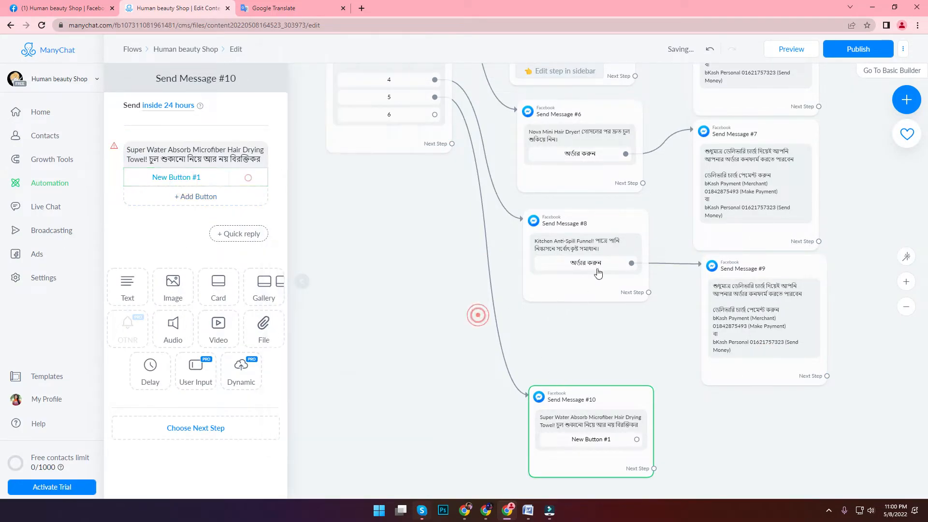
- Title the towel message's button অর্ডার করুন, copied from #8's button, and realign the nodes
{"action": "left_click", "coordinate": [577, 261]}
{"action": "left_click", "coordinate": [179, 181]}
{"action": "left_click", "coordinate": [179, 182]}
{"action": "key", "text": "ctrl+c"}
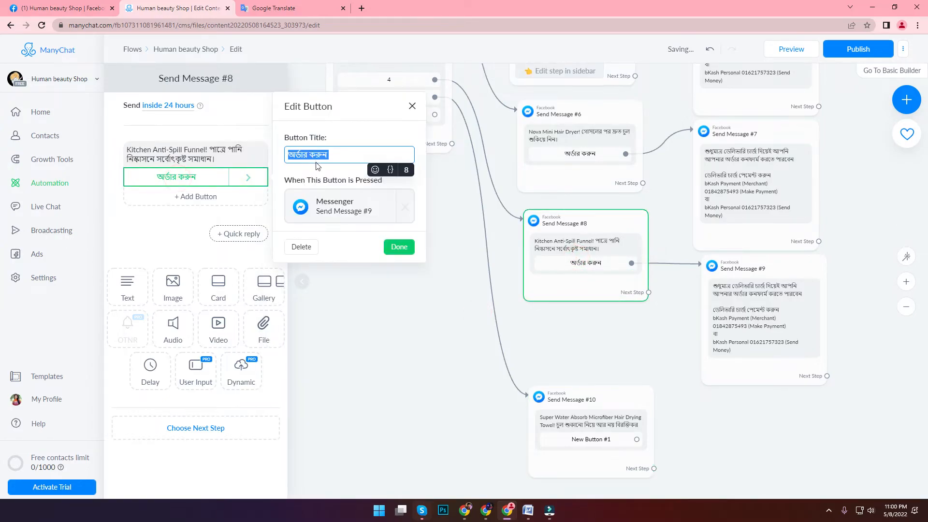
{"action": "left_click", "coordinate": [414, 108]}
{"action": "left_click", "coordinate": [555, 425]}
{"action": "left_click", "coordinate": [178, 179]}
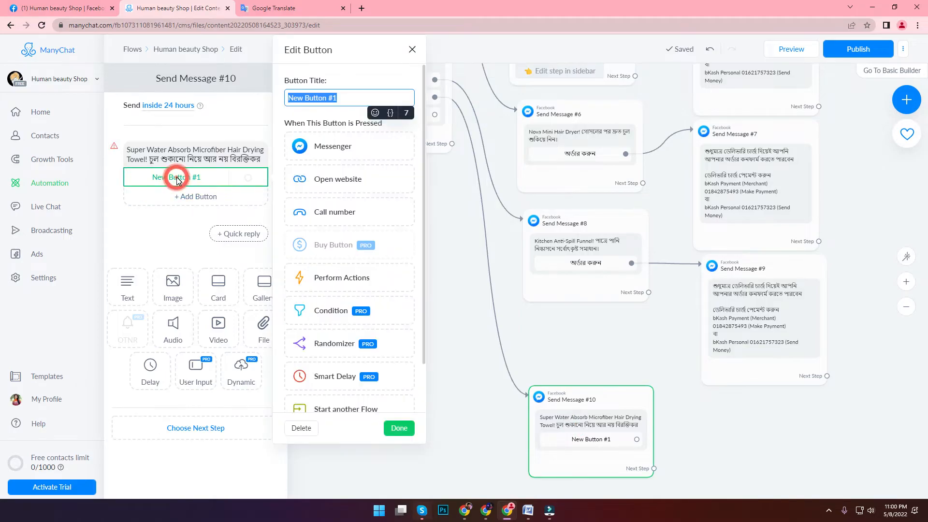
{"action": "key", "text": "ctrl+v"}
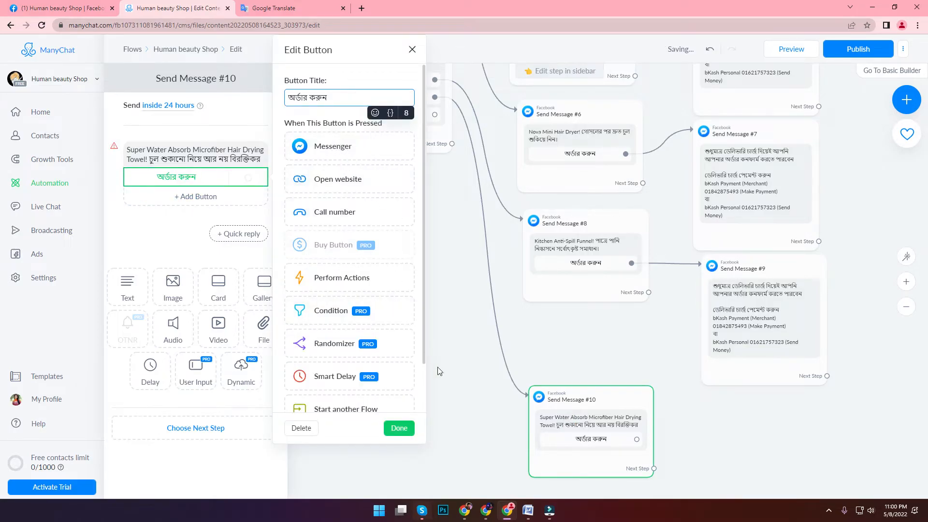
{"action": "left_click", "coordinate": [450, 373]}
{"action": "left_click_drag", "start_coordinate": [568, 427], "coordinate": [565, 369]}
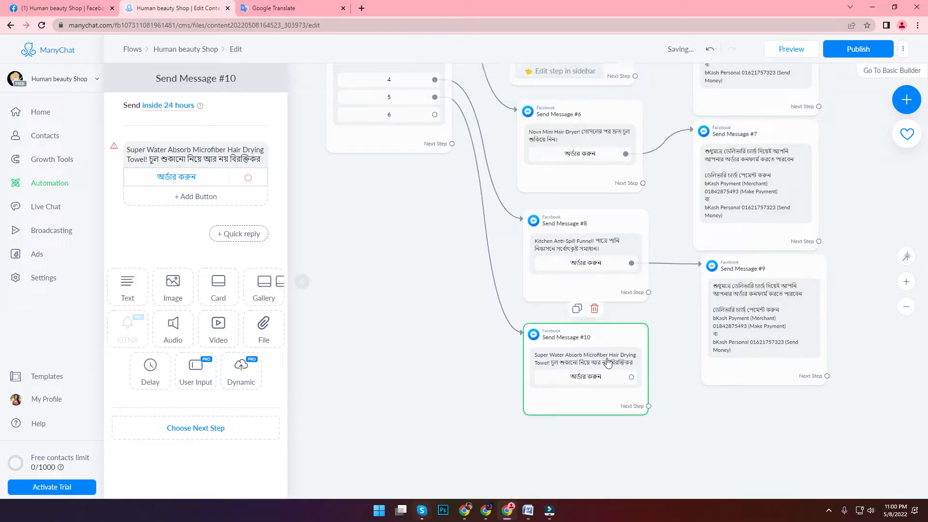
{"action": "left_click_drag", "start_coordinate": [788, 354], "coordinate": [780, 352]}
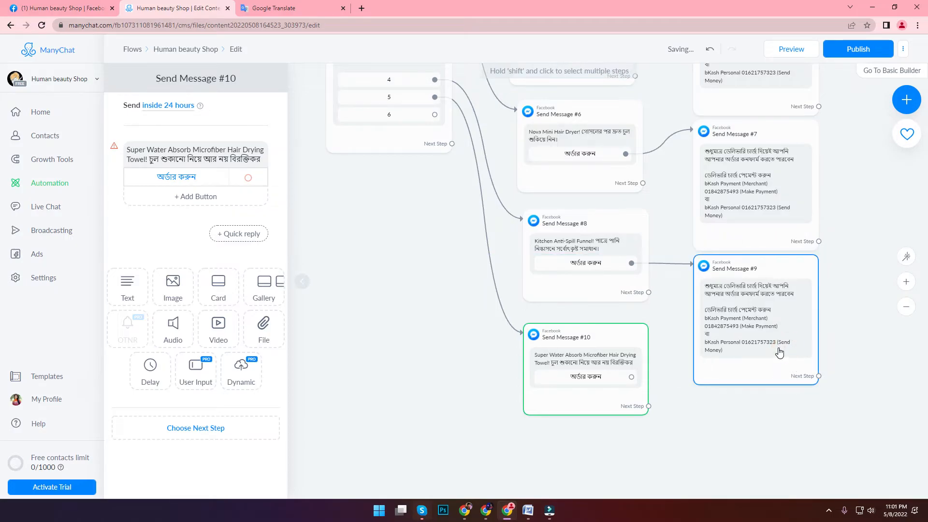
- Copy Send Message #9's full payment instructions
{"action": "left_click", "coordinate": [613, 383]}
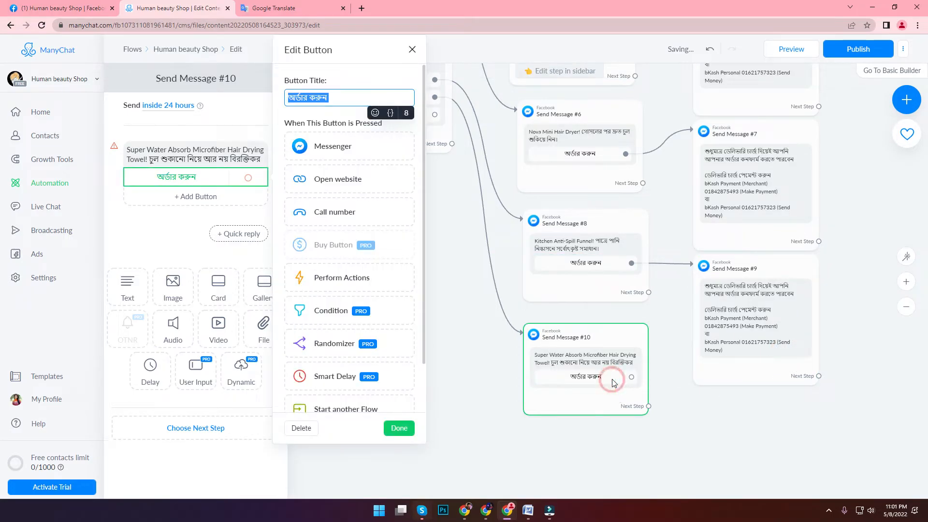
{"action": "left_click", "coordinate": [719, 323]}
{"action": "left_click", "coordinate": [725, 310]}
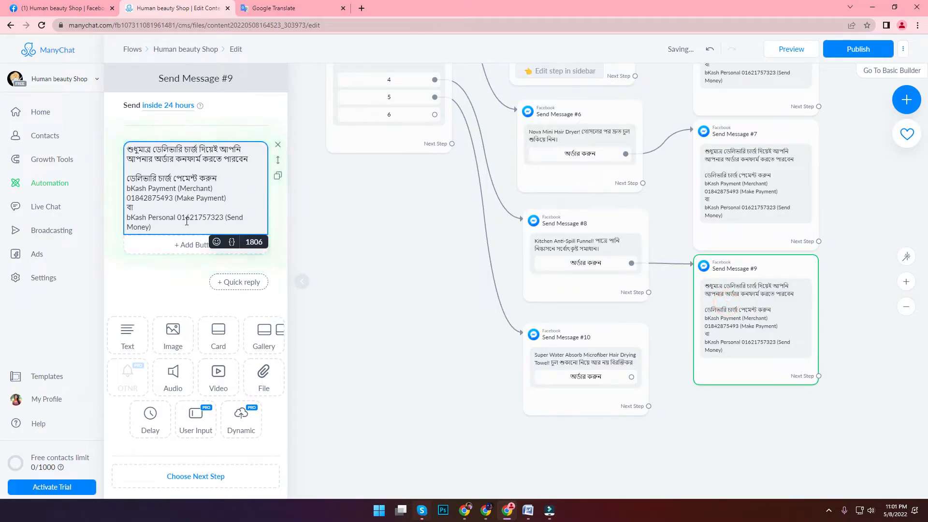
{"action": "key", "text": "ctrl+a"}
{"action": "key", "text": "ctrl+c"}
- Point the towel order button to a new Send Message #11 holding the bKash delivery-payment text
{"action": "left_click", "coordinate": [563, 369]}
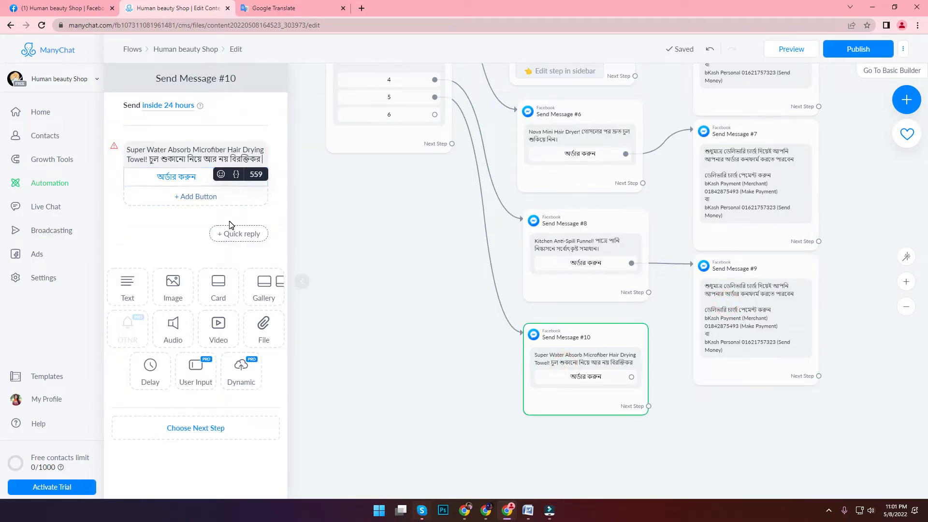
{"action": "left_click", "coordinate": [580, 383]}
{"action": "left_click", "coordinate": [314, 141]}
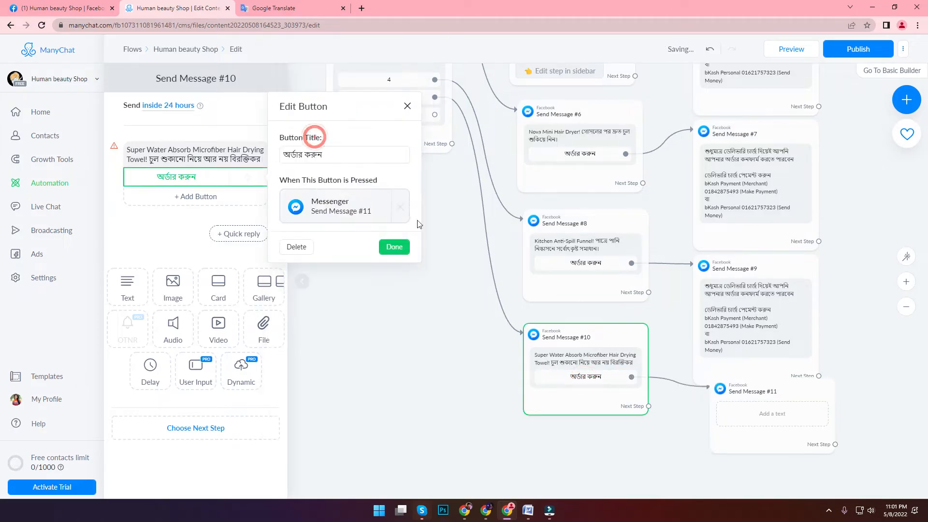
{"action": "left_click", "coordinate": [752, 410]}
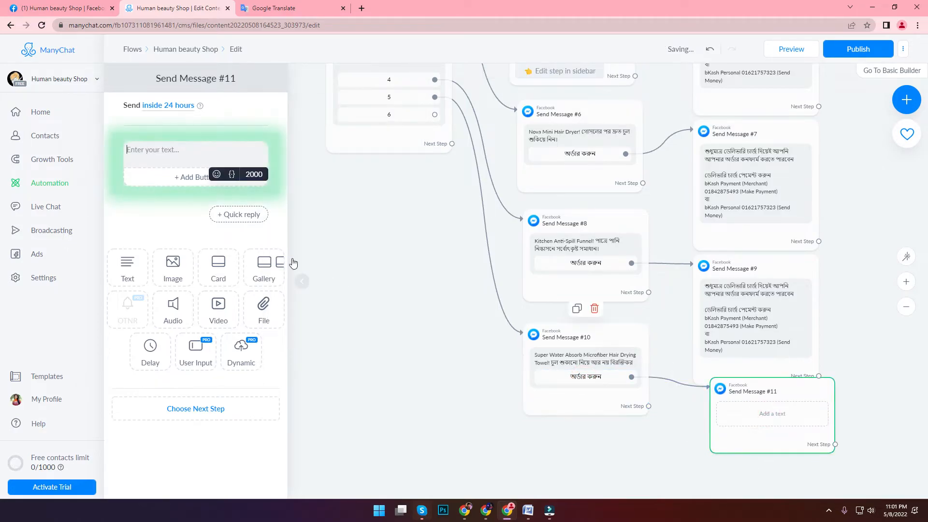
{"action": "key", "text": "ctrl+v"}
{"action": "left_click", "coordinate": [515, 465]}
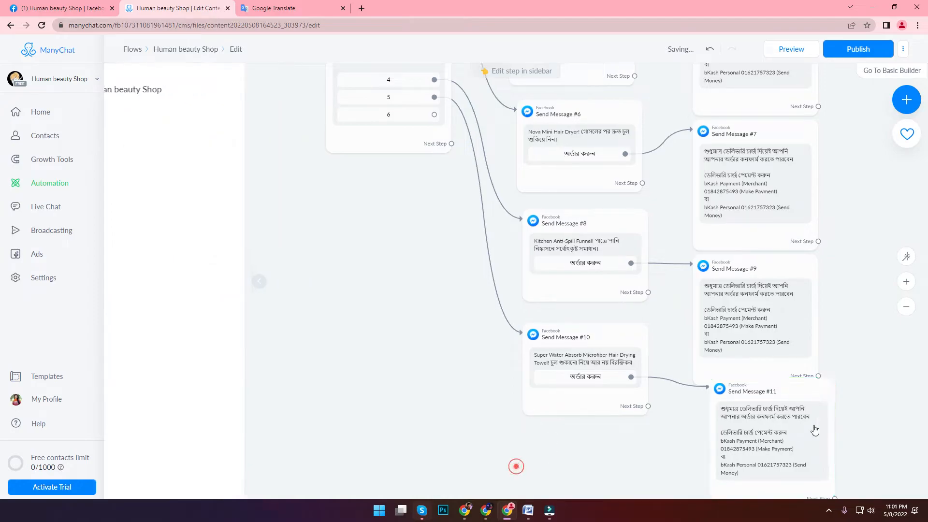
{"action": "left_click_drag", "start_coordinate": [774, 412], "coordinate": [757, 429]}
{"action": "left_click_drag", "start_coordinate": [841, 364], "coordinate": [833, 272]}
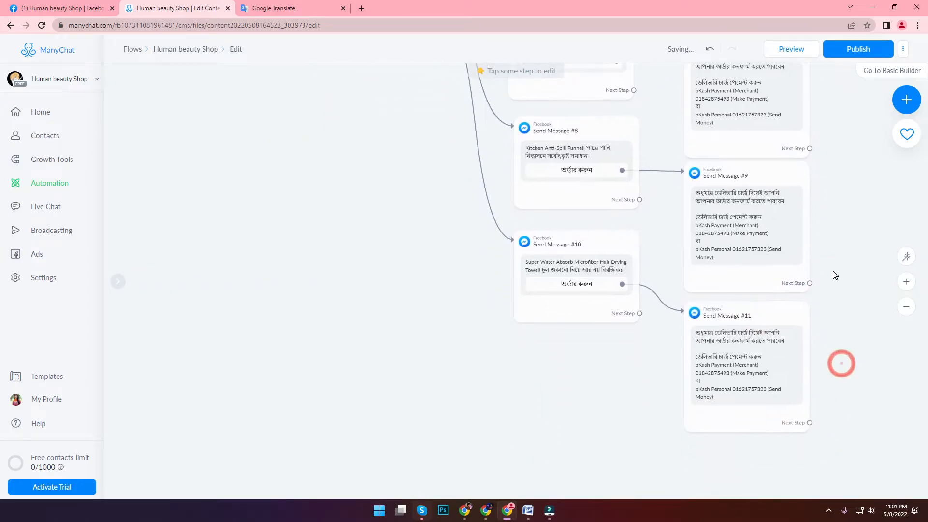
{"action": "left_click", "coordinate": [534, 513]}
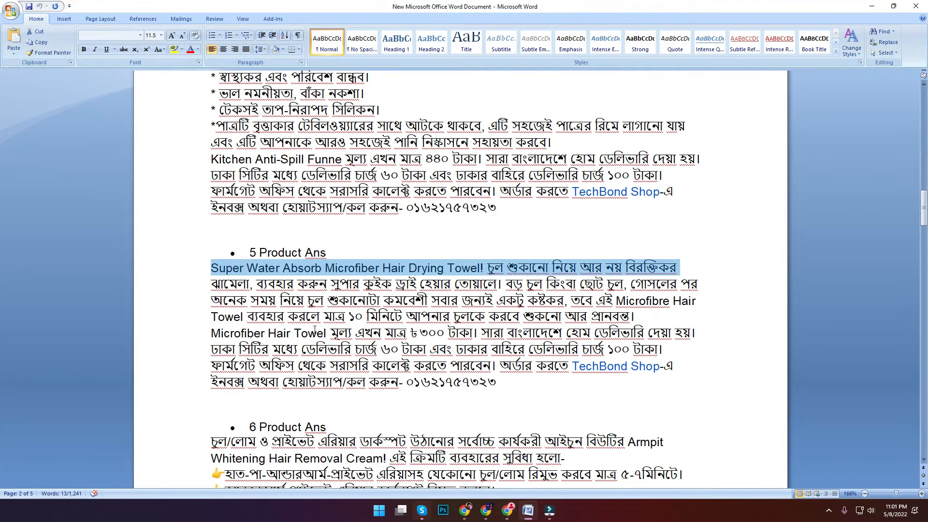
- Copy the opening line of the product 6 Armpit Whitening Hair Removal Cream description
{"action": "scroll", "coordinate": [214, 321], "scroll_direction": "down", "scroll_amount": 2}
{"action": "scroll", "coordinate": [241, 342], "scroll_direction": "down", "scroll_amount": 2}
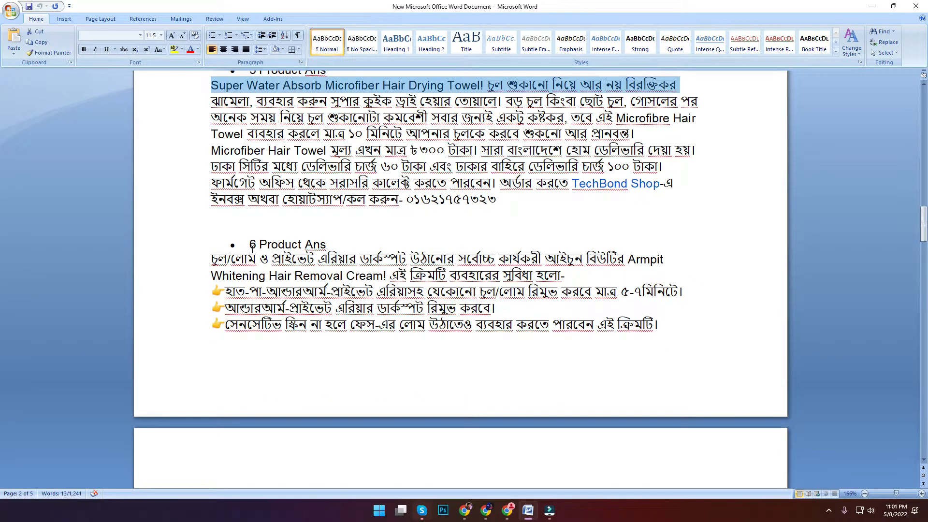
{"action": "left_click_drag", "start_coordinate": [213, 259], "coordinate": [663, 263]}
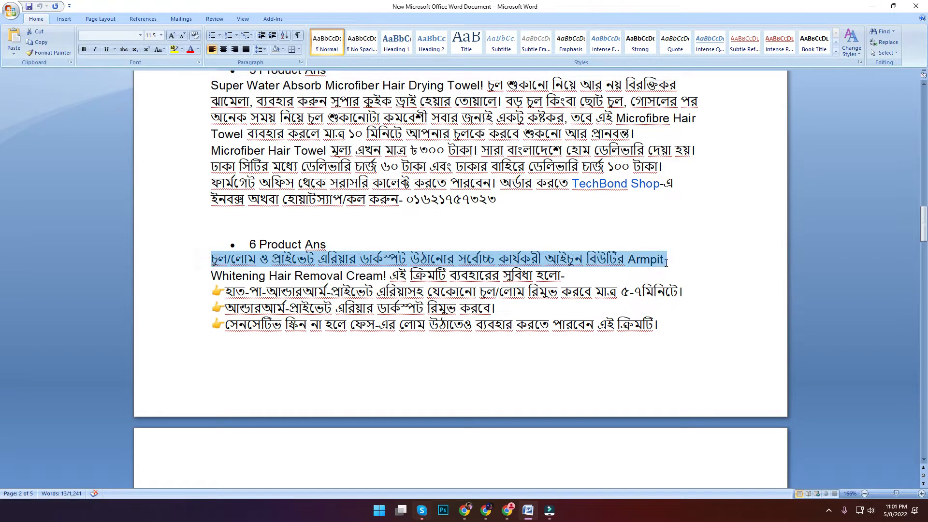
{"action": "left_click", "coordinate": [872, 4]}
- Bring up option 6's button settings on ManyChat's Send Message #1
{"action": "scroll", "coordinate": [464, 278], "scroll_direction": "up", "scroll_amount": 3}
{"action": "scroll", "coordinate": [424, 232], "scroll_direction": "down", "scroll_amount": 3}
{"action": "scroll", "coordinate": [428, 243], "scroll_direction": "down", "scroll_amount": 2}
{"action": "left_click_drag", "start_coordinate": [406, 201], "coordinate": [400, 319]}
{"action": "left_click", "coordinate": [392, 215]}
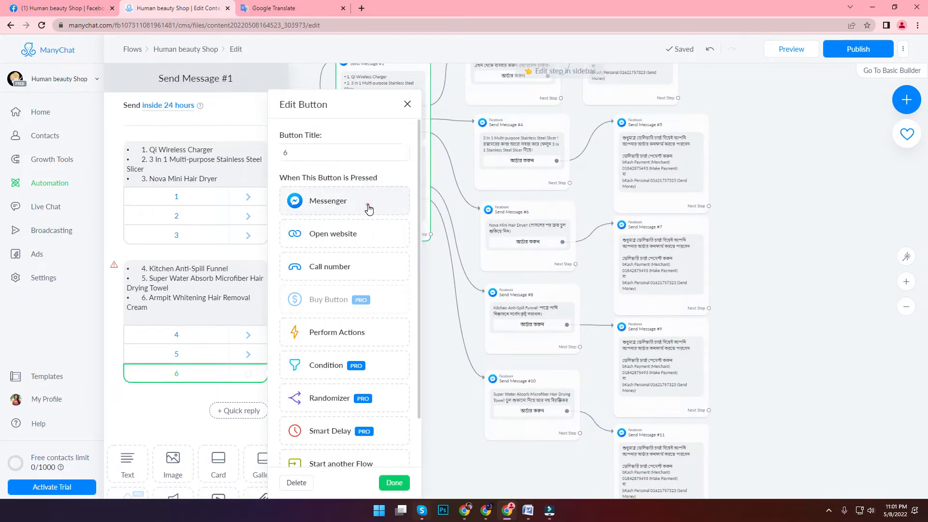
- Link option 6 to a new Send Message #12 and paste the armpit cream's opening line
{"action": "left_click", "coordinate": [368, 207]}
{"action": "left_click_drag", "start_coordinate": [536, 241], "coordinate": [543, 436]}
{"action": "left_click", "coordinate": [532, 438]}
{"action": "left_click", "coordinate": [193, 161]}
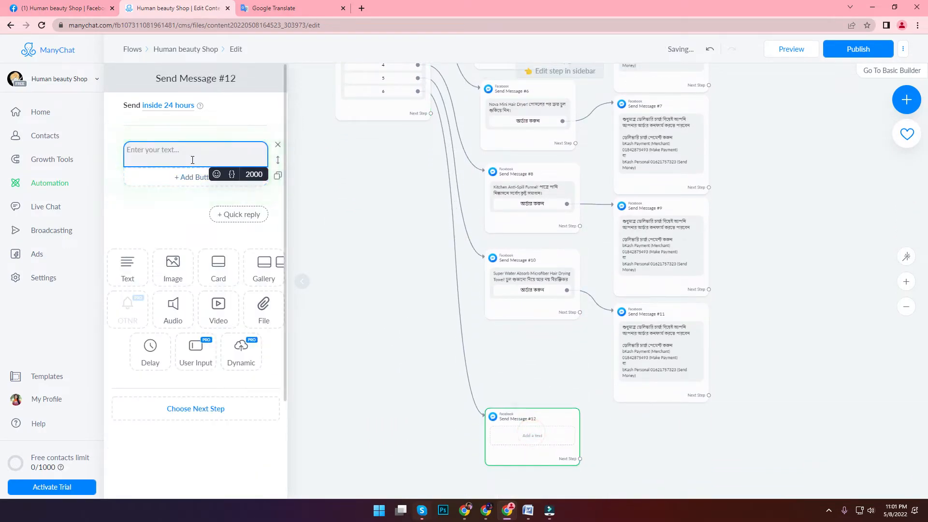
{"action": "key", "text": "ctrl+v"}
- Add an Order Now button to #12 that leads to a new Send Message #13
{"action": "left_click", "coordinate": [188, 191]}
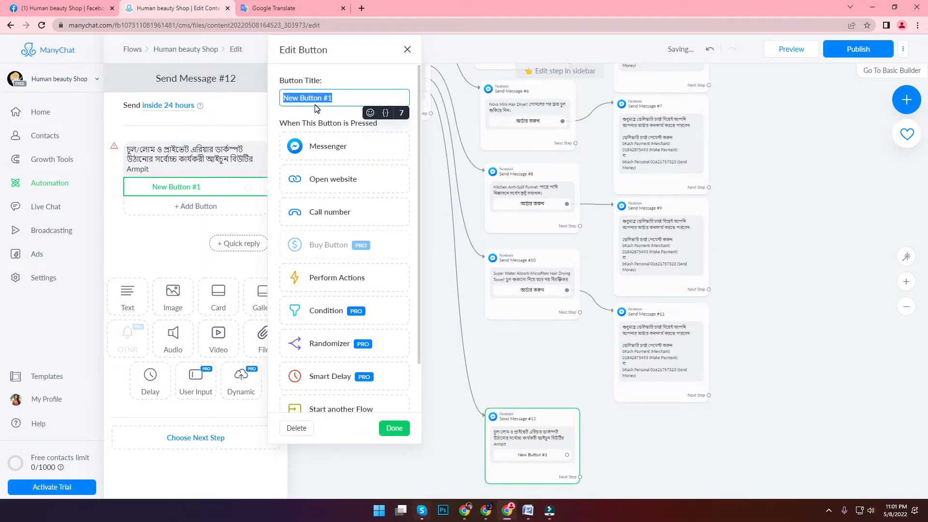
{"action": "type", "text": "Ordr"}
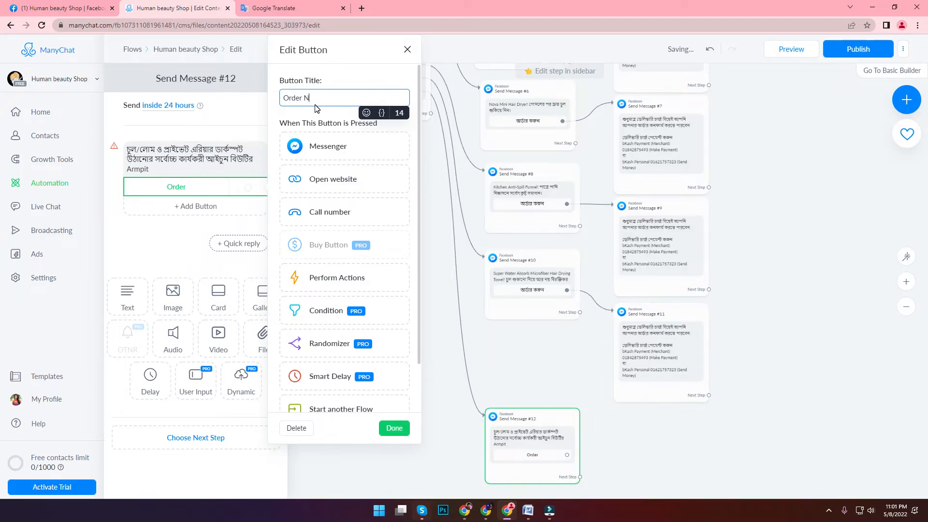
{"action": "left_click", "coordinate": [325, 147]}
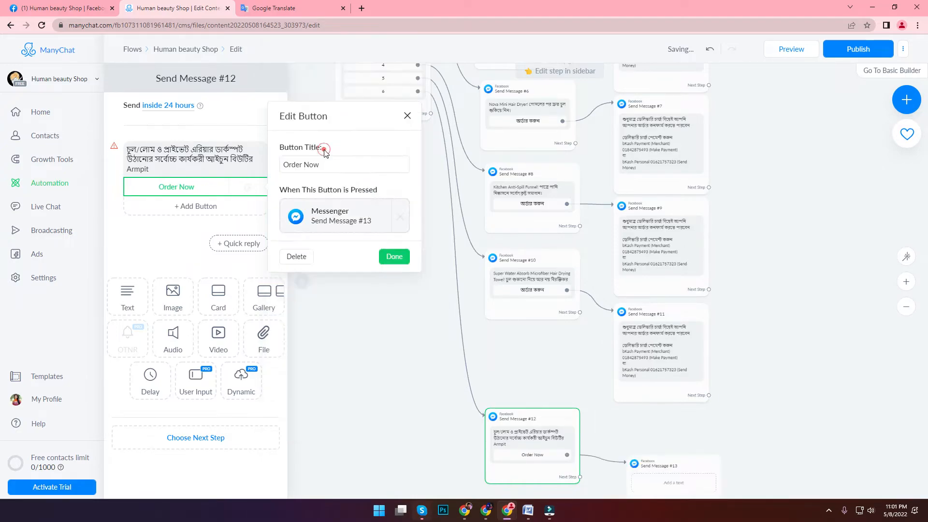
{"action": "left_click", "coordinate": [752, 297]}
- Copy Send Message #11's bKash payment text into Send Message #13
{"action": "scroll", "coordinate": [753, 333], "scroll_direction": "down", "scroll_amount": 4}
{"action": "left_click", "coordinate": [623, 179]}
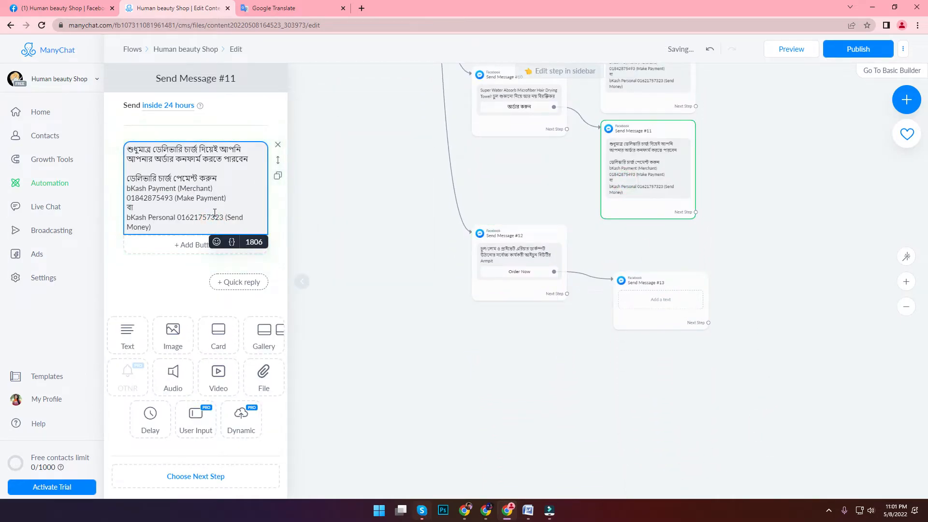
{"action": "key", "text": "ctrl+a"}
{"action": "key", "text": "ctrl+c"}
{"action": "left_click", "coordinate": [641, 305]}
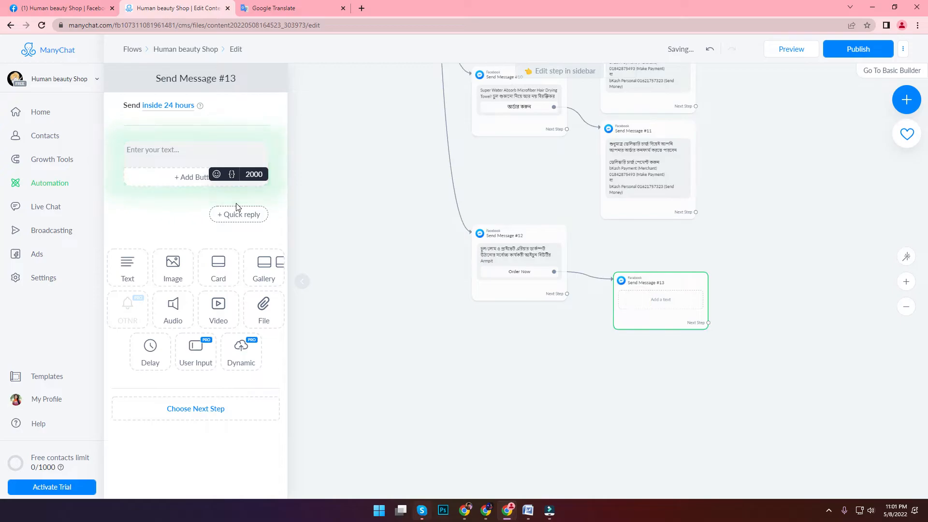
{"action": "key", "text": "ctrl+v"}
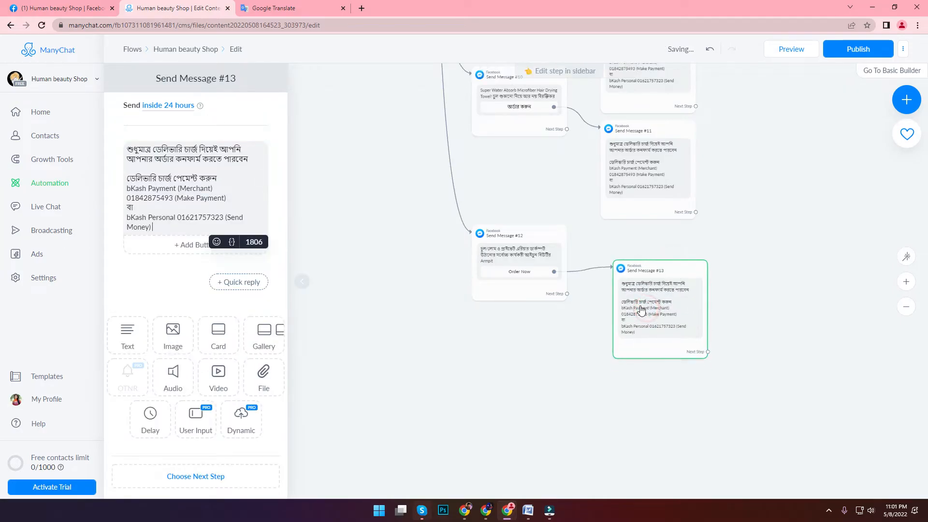
{"action": "scroll", "coordinate": [538, 298], "scroll_direction": "up", "scroll_amount": 5}
{"action": "scroll", "coordinate": [587, 296], "scroll_direction": "down", "scroll_amount": 5}
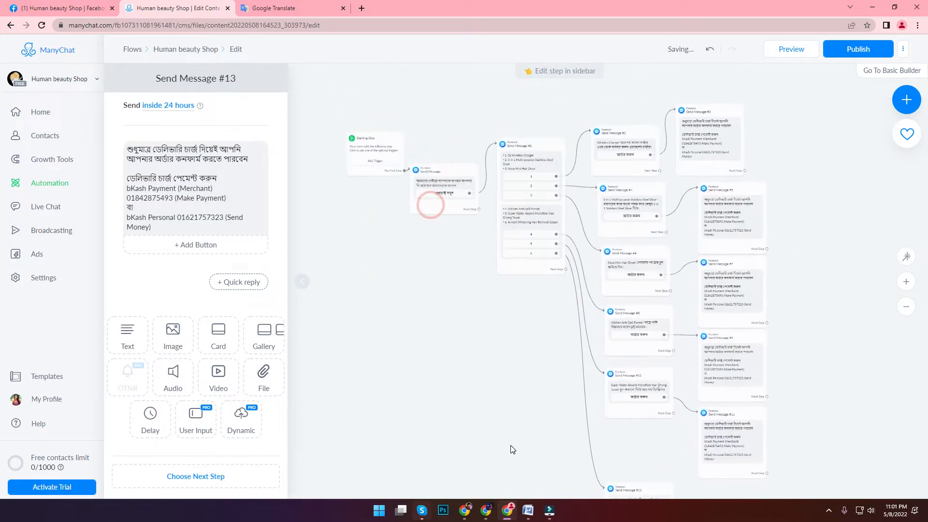
- Reposition the Send Message #1 node slightly on the flow canvas
{"action": "scroll", "coordinate": [529, 300], "scroll_direction": "up", "scroll_amount": 5}
{"action": "left_click_drag", "start_coordinate": [601, 208], "coordinate": [608, 412]}
{"action": "scroll", "coordinate": [610, 414], "scroll_direction": "down", "scroll_amount": 3}
{"action": "left_click_drag", "start_coordinate": [440, 388], "coordinate": [372, 326]}
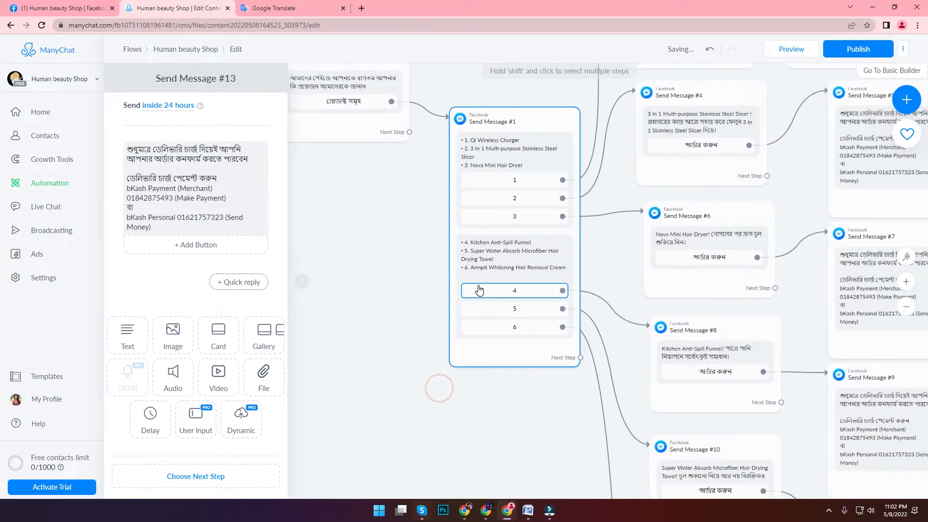
{"action": "left_click", "coordinate": [551, 235]}
{"action": "left_click_drag", "start_coordinate": [546, 124], "coordinate": [490, 143]}
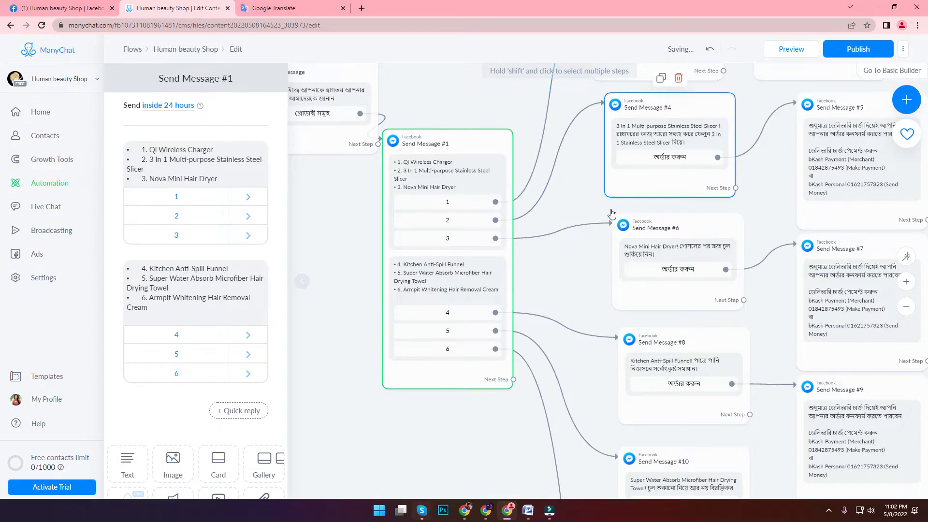
{"action": "left_click_drag", "start_coordinate": [484, 144], "coordinate": [508, 140]}
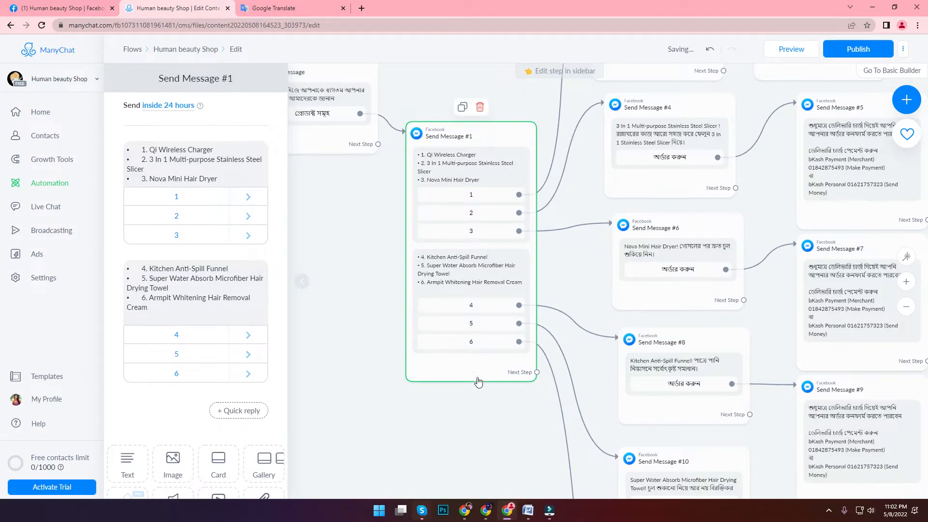
- Open the OTNR learn-more information page
{"action": "scroll", "coordinate": [341, 356], "scroll_direction": "down", "scroll_amount": 2}
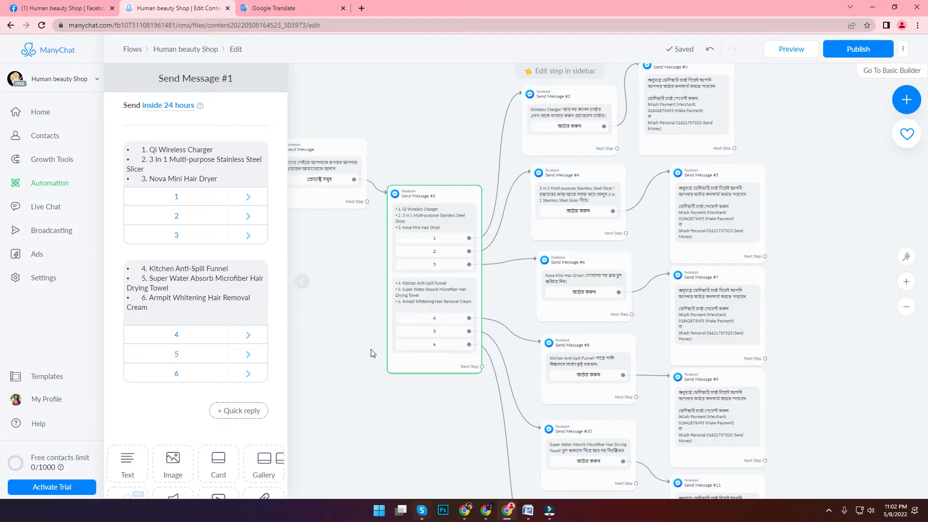
{"action": "scroll", "coordinate": [372, 354], "scroll_direction": "up", "scroll_amount": 2}
{"action": "scroll", "coordinate": [172, 356], "scroll_direction": "down", "scroll_amount": 3}
{"action": "mouse_move", "coordinate": [139, 368]}
{"action": "left_click", "coordinate": [131, 353]}
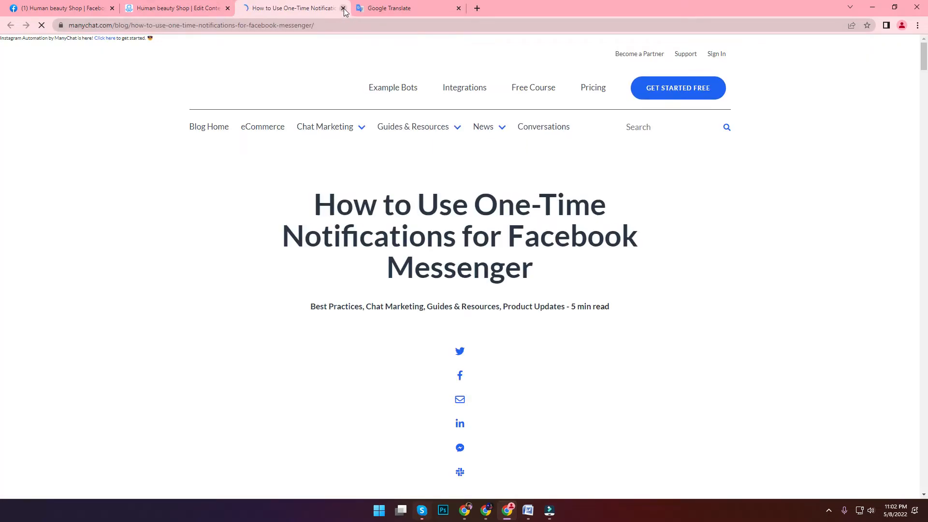
- Close the OTNR article and add a text block with three empty buttons to Send Message #1
{"action": "left_click", "coordinate": [343, 8]}
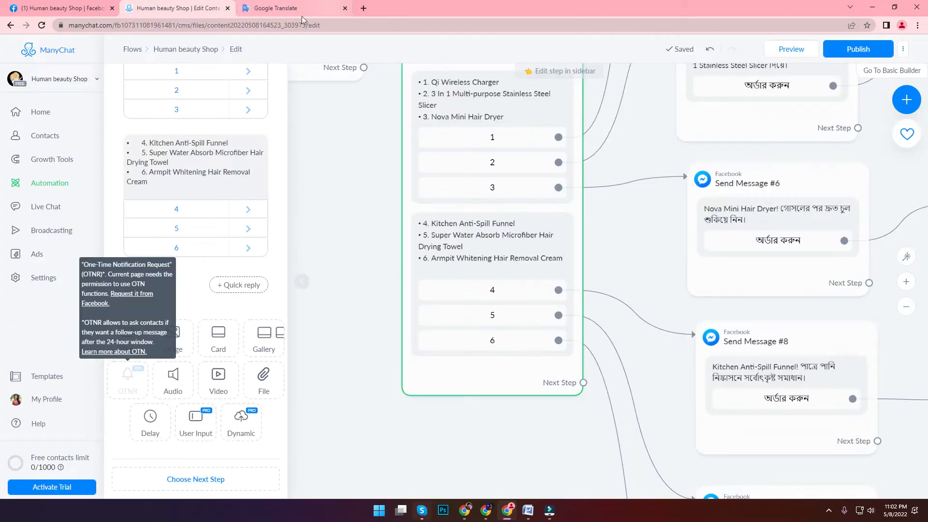
{"action": "left_click", "coordinate": [130, 334]}
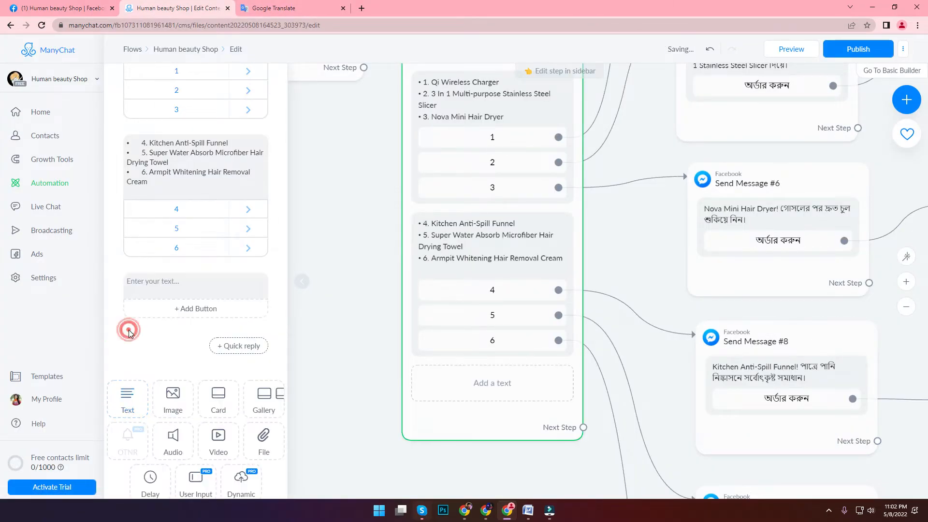
{"action": "scroll", "coordinate": [451, 382], "scroll_direction": "down", "scroll_amount": 2}
{"action": "scroll", "coordinate": [468, 384], "scroll_direction": "up", "scroll_amount": 3}
{"action": "left_click_drag", "start_coordinate": [353, 363], "coordinate": [364, 238]}
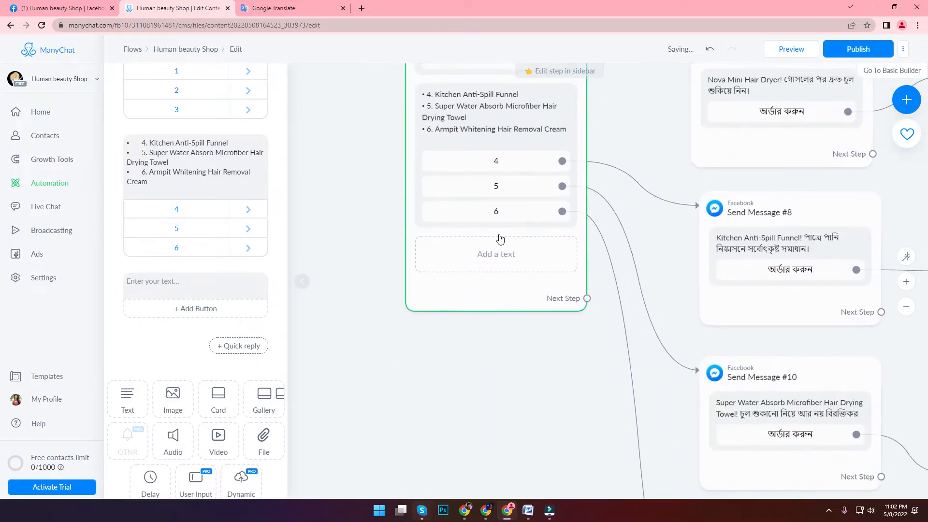
{"action": "left_click", "coordinate": [184, 309]}
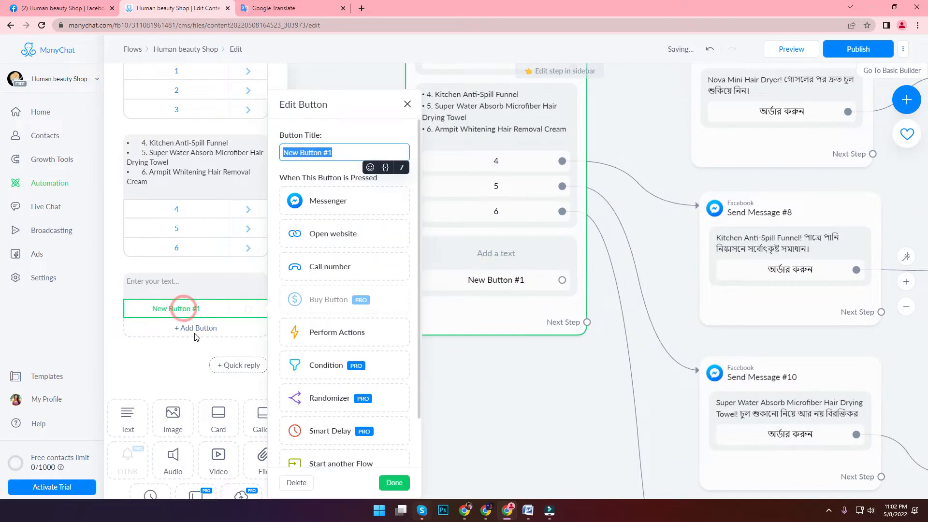
{"action": "left_click", "coordinate": [194, 334]}
{"action": "left_click", "coordinate": [194, 329]}
{"action": "left_click", "coordinate": [196, 341]}
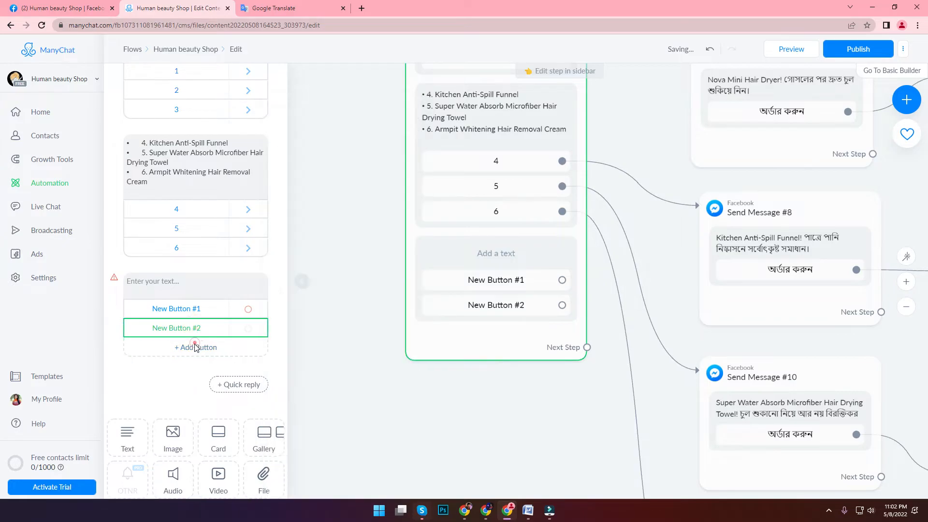
{"action": "left_click", "coordinate": [196, 353]}
{"action": "left_click", "coordinate": [170, 377]}
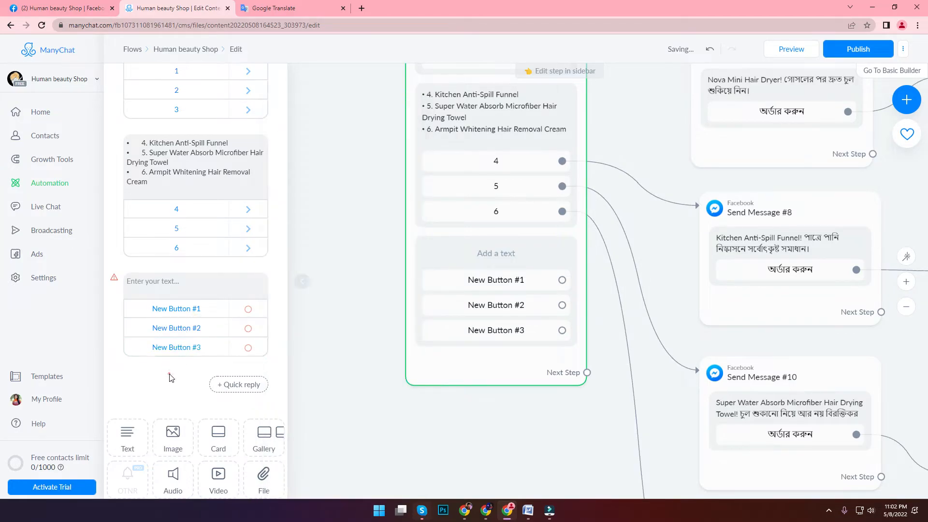
- Add a second text block with several empty buttons
{"action": "left_click", "coordinate": [128, 436]}
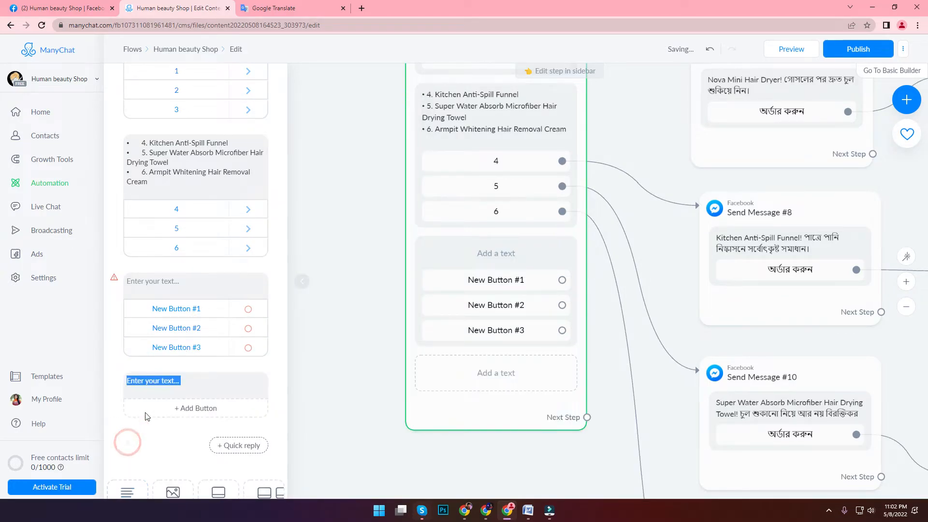
{"action": "scroll", "coordinate": [189, 273], "scroll_direction": "down", "scroll_amount": 3}
{"action": "left_click", "coordinate": [195, 251]}
{"action": "left_click", "coordinate": [191, 268]}
{"action": "left_click", "coordinate": [198, 268]}
{"action": "left_click", "coordinate": [194, 284]}
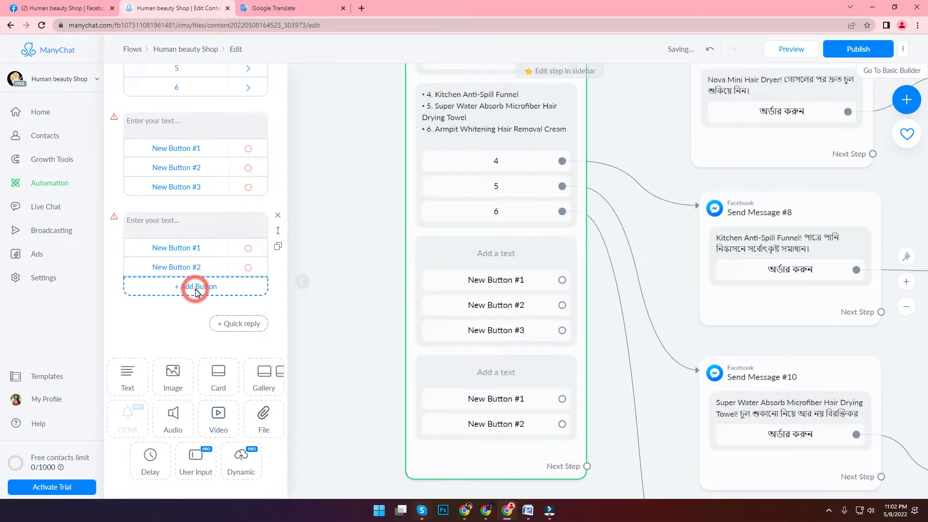
{"action": "left_click", "coordinate": [193, 286]}
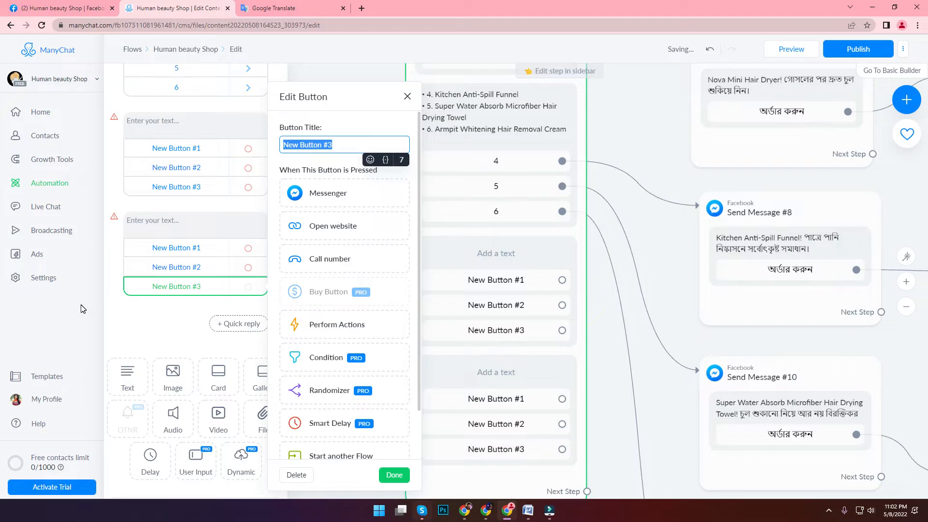
{"action": "left_click", "coordinate": [159, 315]}
- Add a third text block with three more buttons
{"action": "left_click", "coordinate": [127, 377]}
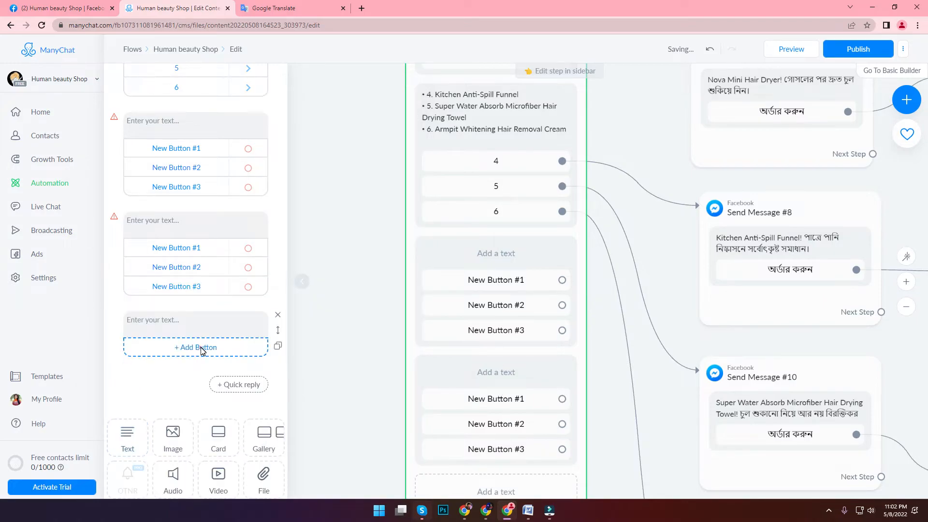
{"action": "left_click", "coordinate": [202, 351]}
{"action": "left_click", "coordinate": [186, 371]}
{"action": "left_click", "coordinate": [192, 394]}
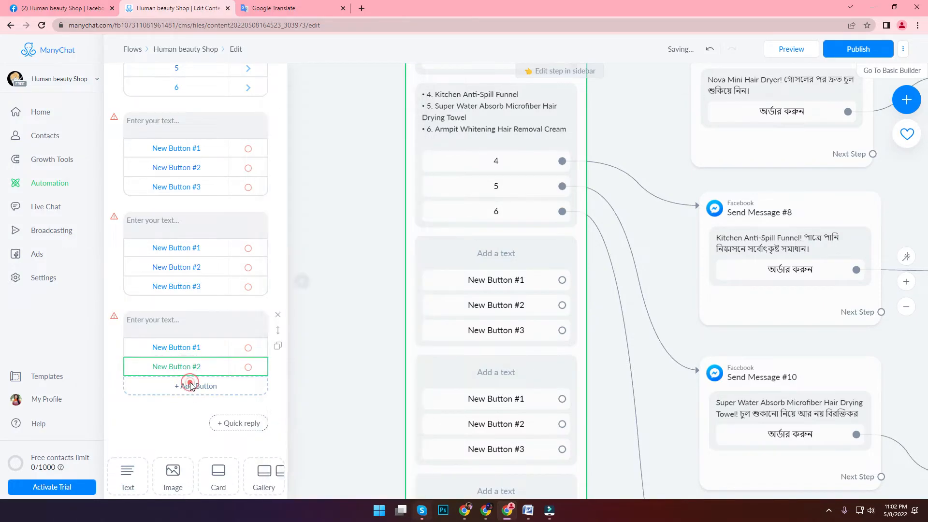
{"action": "left_click", "coordinate": [193, 387]}
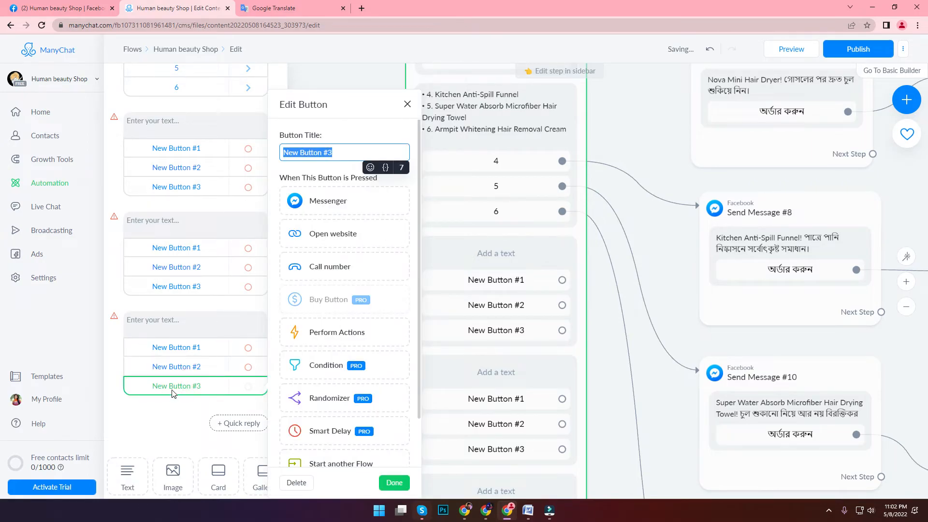
{"action": "left_click", "coordinate": [173, 389]}
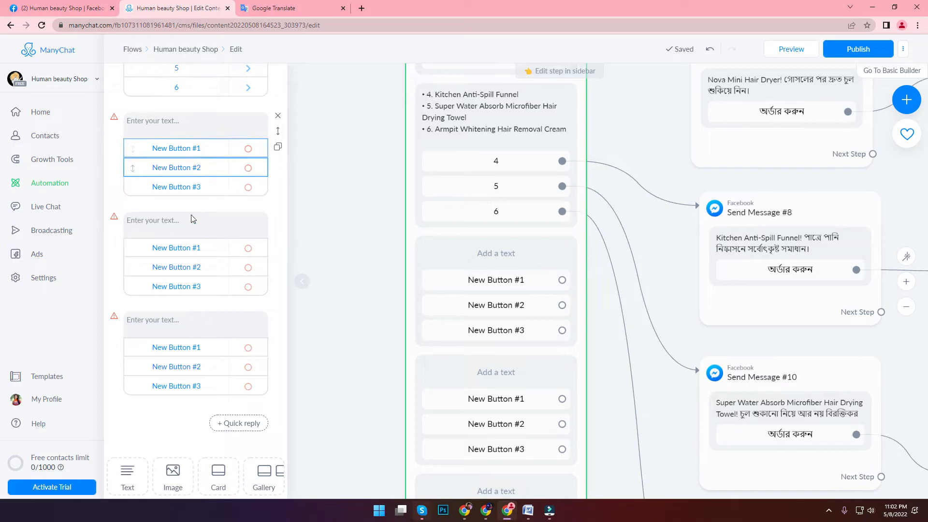
- Delete the three empty button blocks, confirming each deletion
{"action": "left_click", "coordinate": [279, 116]}
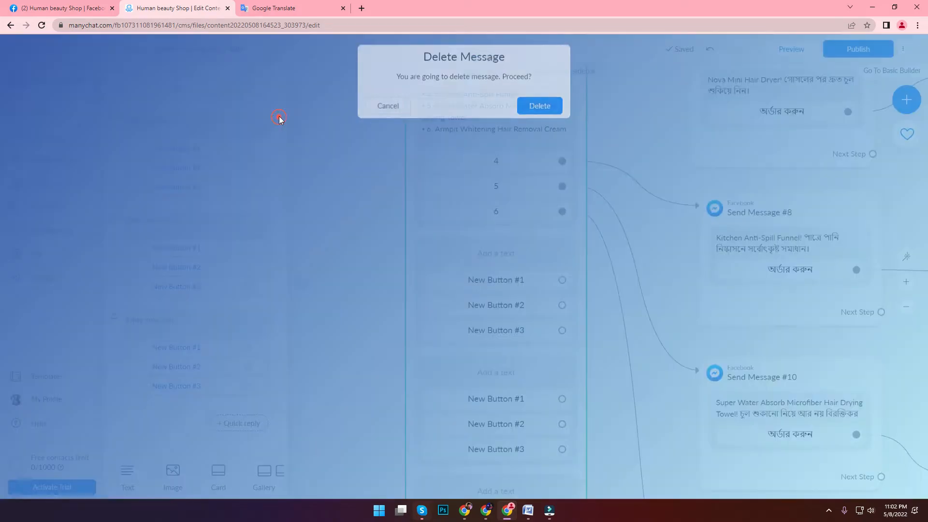
{"action": "left_click", "coordinate": [531, 108]}
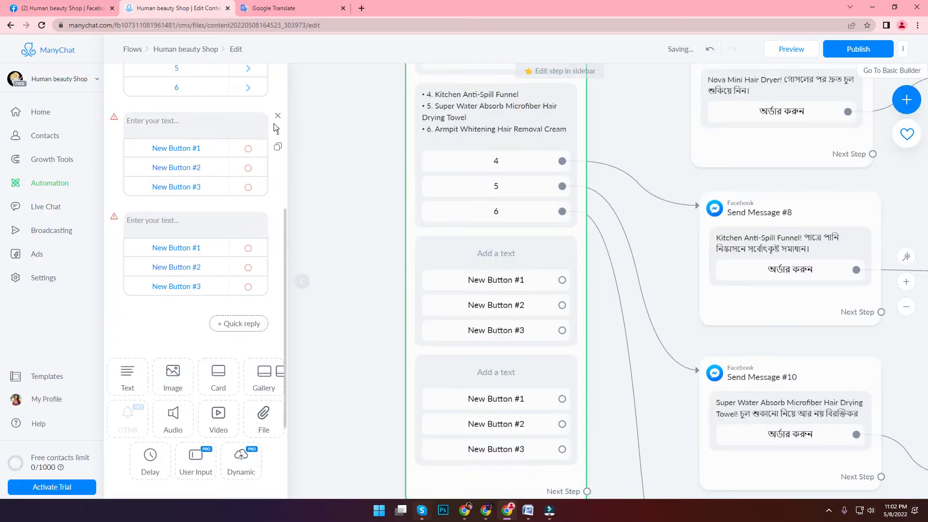
{"action": "left_click", "coordinate": [278, 116]}
{"action": "left_click", "coordinate": [541, 109]}
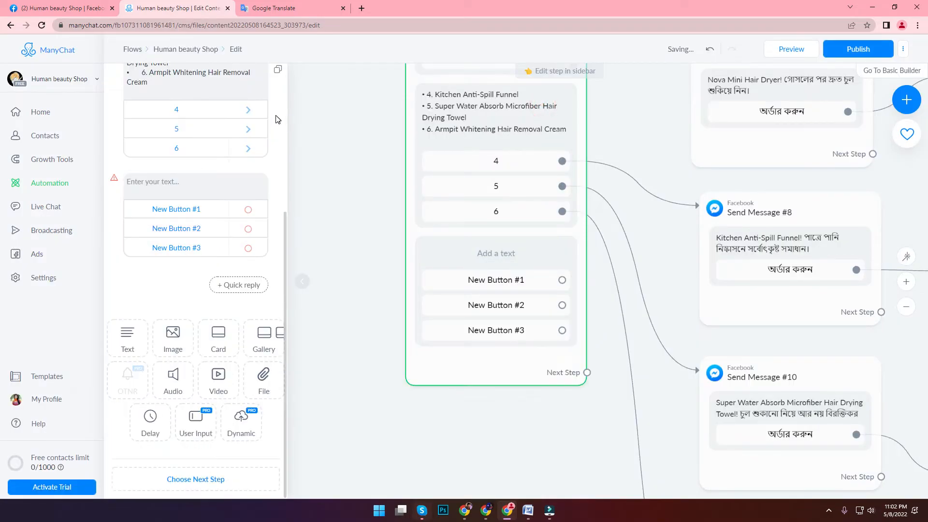
{"action": "left_click", "coordinate": [277, 179]}
{"action": "left_click", "coordinate": [538, 109]}
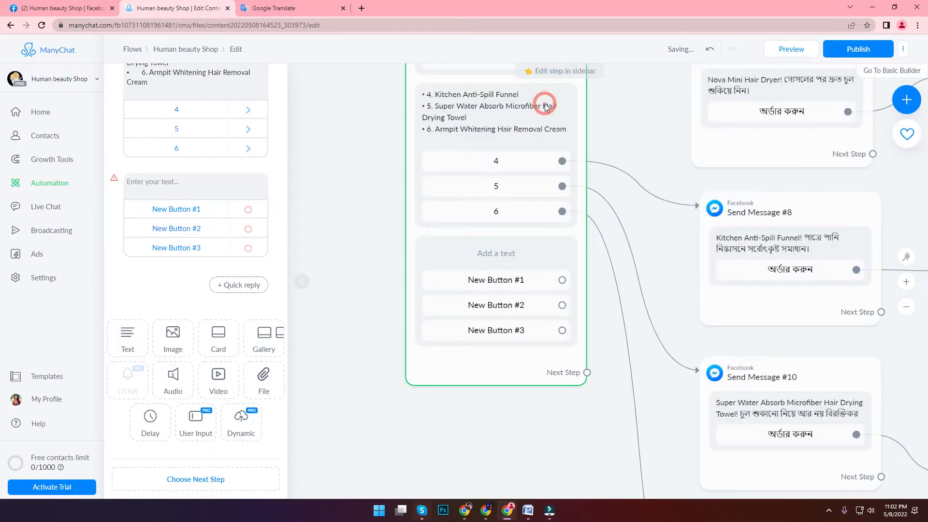
{"action": "scroll", "coordinate": [232, 234], "scroll_direction": "up", "scroll_amount": 3}
{"action": "scroll", "coordinate": [598, 334], "scroll_direction": "down", "scroll_amount": 5}
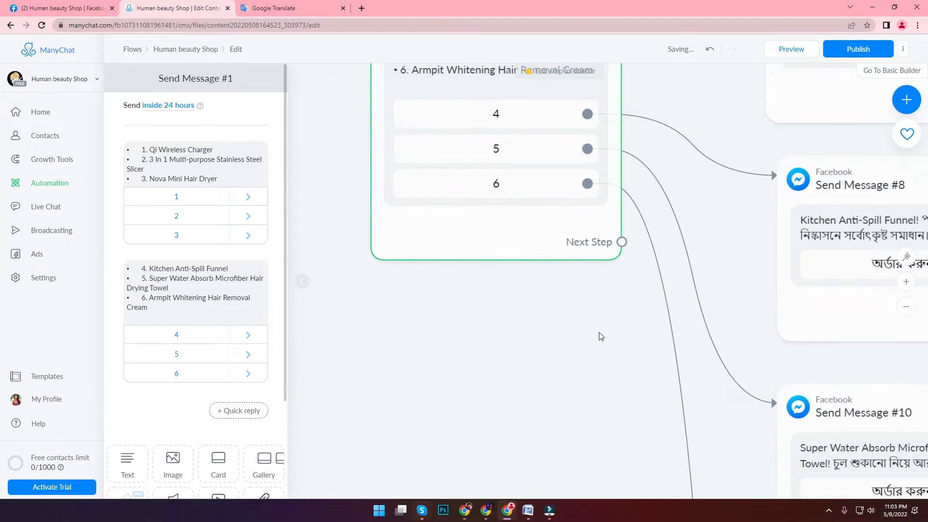
{"action": "left_click_drag", "start_coordinate": [594, 342], "coordinate": [499, 361]}
{"action": "scroll", "coordinate": [473, 215], "scroll_direction": "up", "scroll_amount": 5}
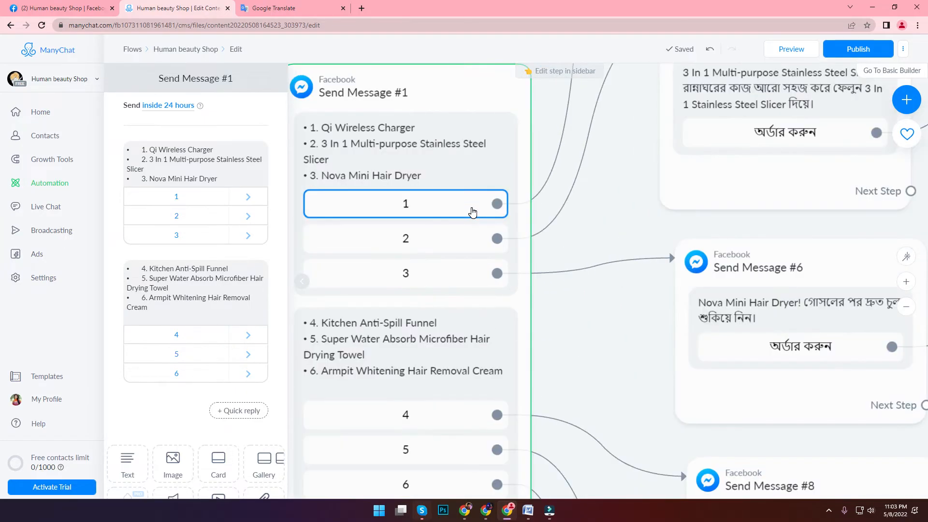
{"action": "scroll", "coordinate": [621, 180], "scroll_direction": "down", "scroll_amount": 5}
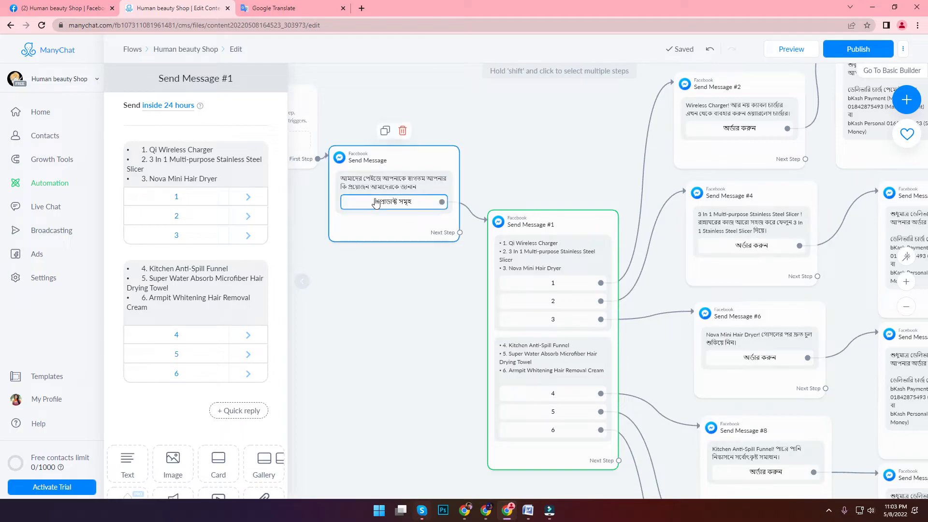
{"action": "scroll", "coordinate": [376, 207], "scroll_direction": "up", "scroll_amount": 3}
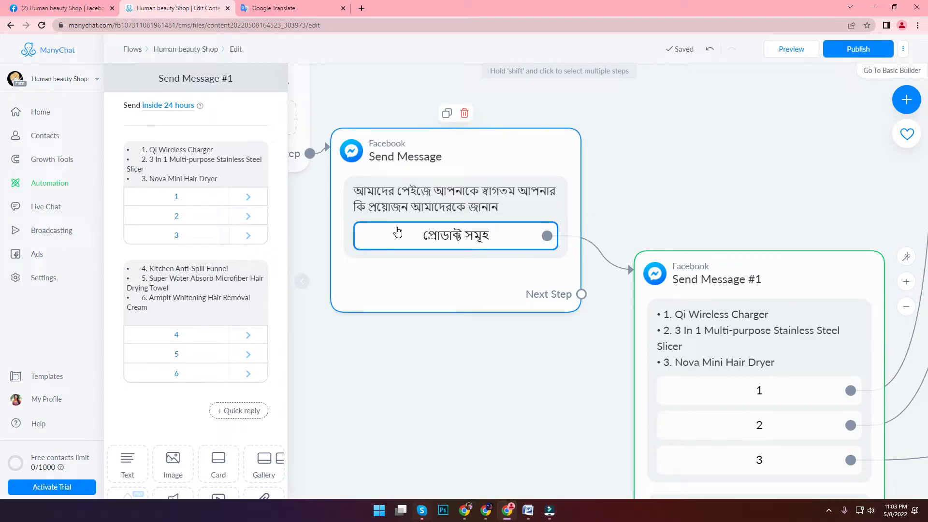
{"action": "left_click_drag", "start_coordinate": [513, 346], "coordinate": [555, 318]}
{"action": "left_click_drag", "start_coordinate": [498, 347], "coordinate": [223, 277]}
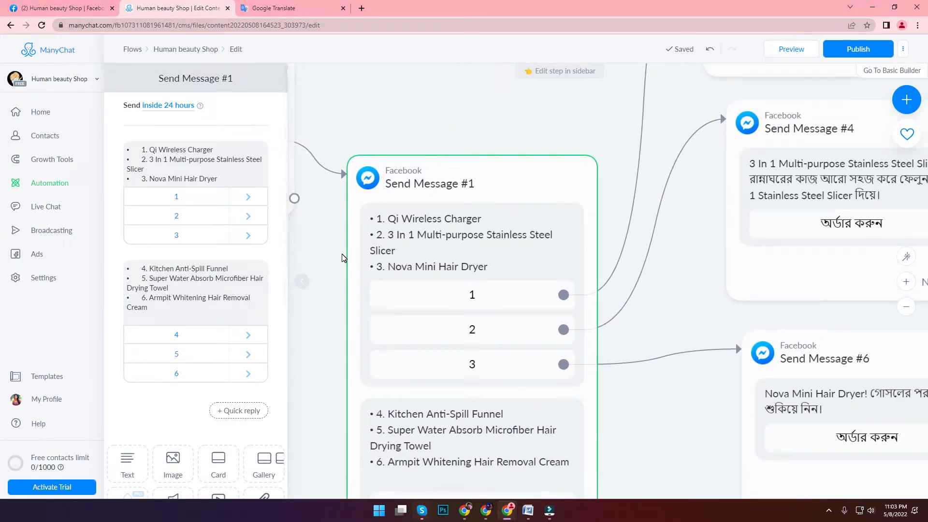
{"action": "mouse_move", "coordinate": [324, 353]}
{"action": "left_mouse_down"}
{"action": "mouse_move", "coordinate": [347, 248]}
{"action": "mouse_move", "coordinate": [347, 167]}
{"action": "mouse_move", "coordinate": [323, 264]}
{"action": "left_mouse_up"}
{"action": "left_click_drag", "start_coordinate": [355, 416], "coordinate": [348, 242]}
{"action": "left_click_drag", "start_coordinate": [601, 444], "coordinate": [421, 86]}
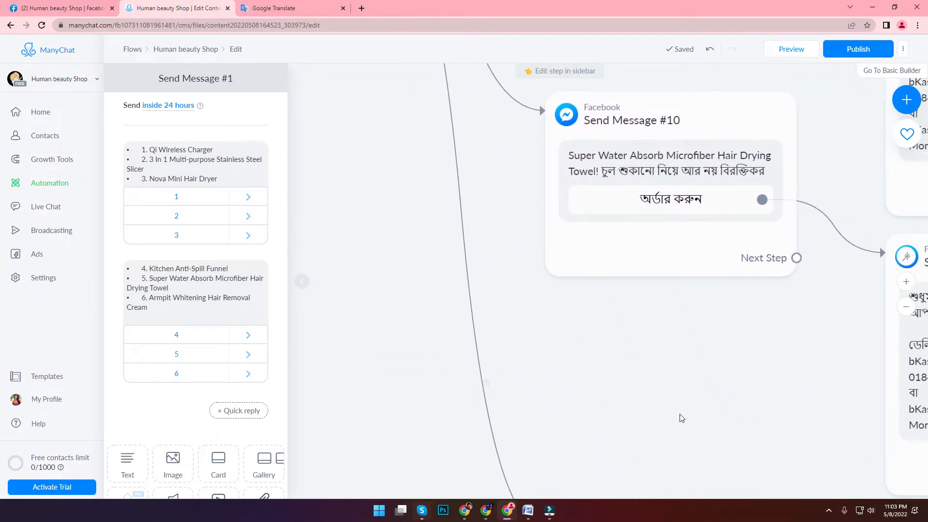
{"action": "left_click_drag", "start_coordinate": [682, 418], "coordinate": [547, 83]}
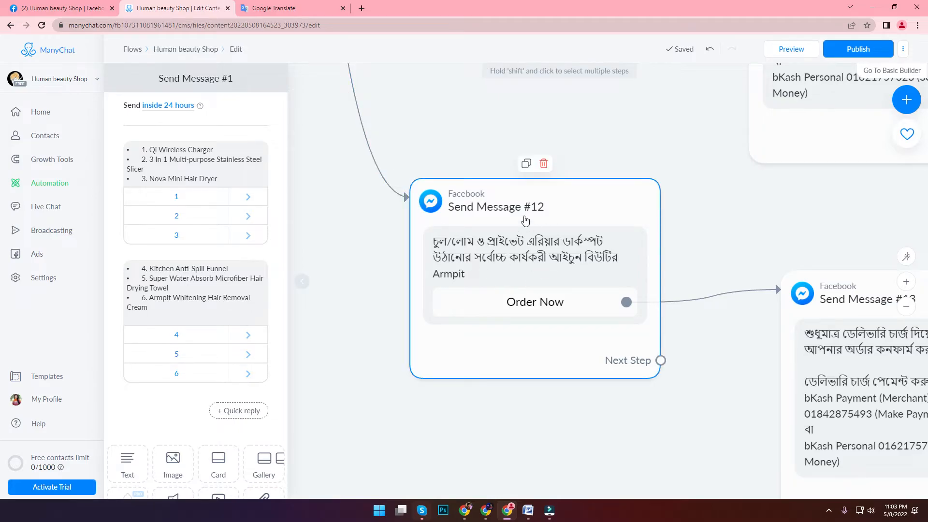
{"action": "left_click_drag", "start_coordinate": [661, 422], "coordinate": [454, 385]}
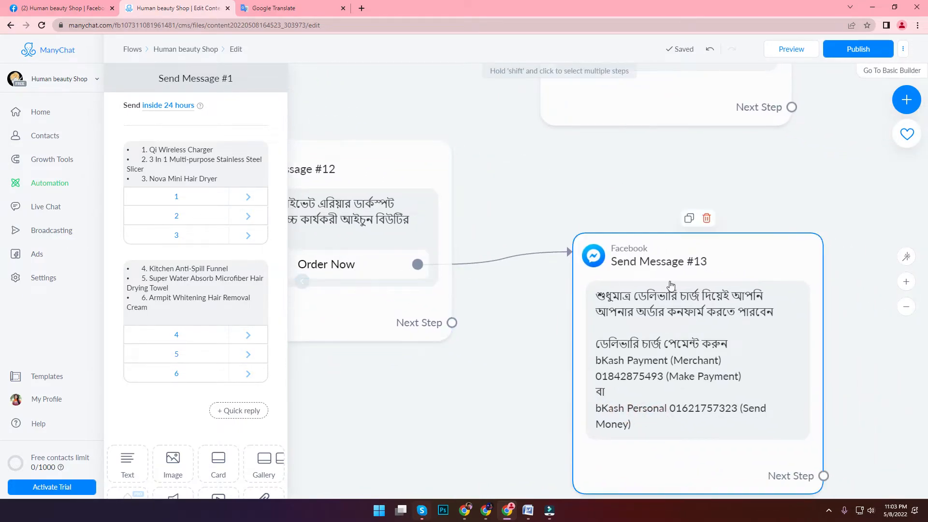
{"action": "scroll", "coordinate": [569, 366], "scroll_direction": "down", "scroll_amount": 5}
{"action": "scroll", "coordinate": [587, 351], "scroll_direction": "up", "scroll_amount": 1}
{"action": "mouse_move", "coordinate": [408, 226]}
{"action": "left_mouse_down"}
{"action": "mouse_move", "coordinate": [518, 376]}
{"action": "mouse_move", "coordinate": [557, 405]}
{"action": "left_mouse_up"}
{"action": "scroll", "coordinate": [394, 258], "scroll_direction": "up", "scroll_amount": 2}
{"action": "left_click_drag", "start_coordinate": [436, 244], "coordinate": [379, 313]}
- Publish the Human beauty Shop flow, reload the editor and check the flow's options menu
{"action": "left_click", "coordinate": [350, 320]}
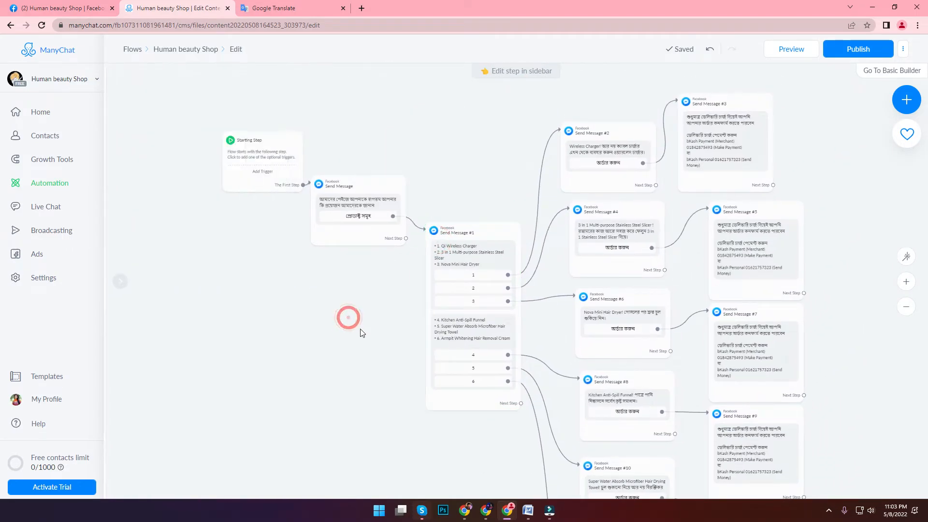
{"action": "left_click", "coordinate": [857, 53]}
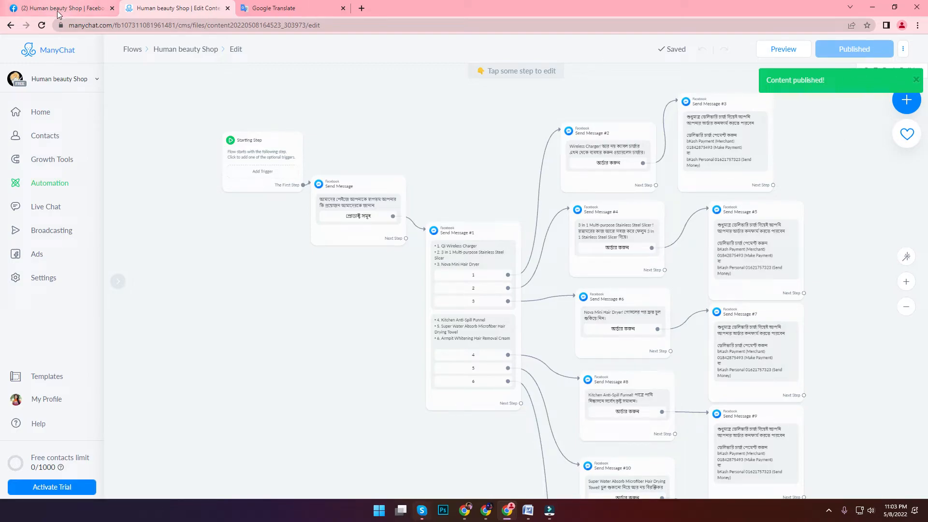
{"action": "left_click", "coordinate": [37, 51]}
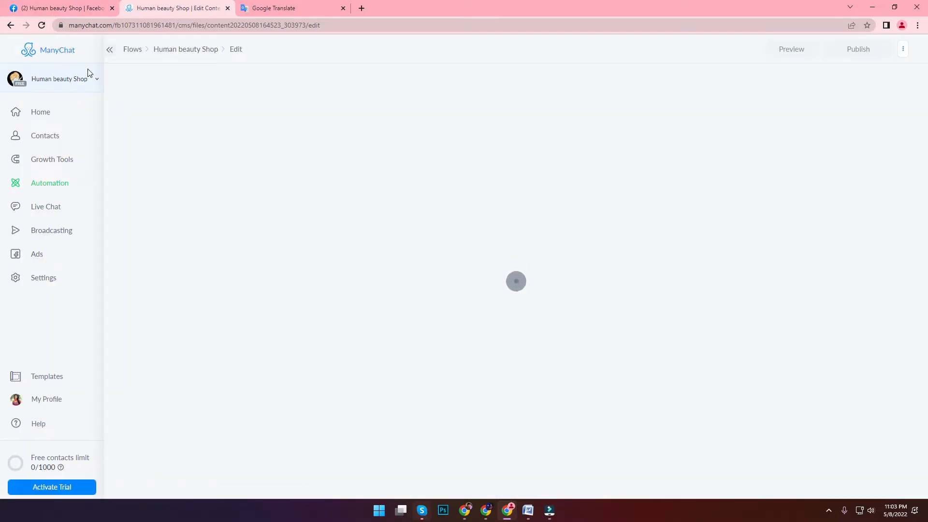
{"action": "scroll", "coordinate": [405, 173], "scroll_direction": "up", "scroll_amount": 2}
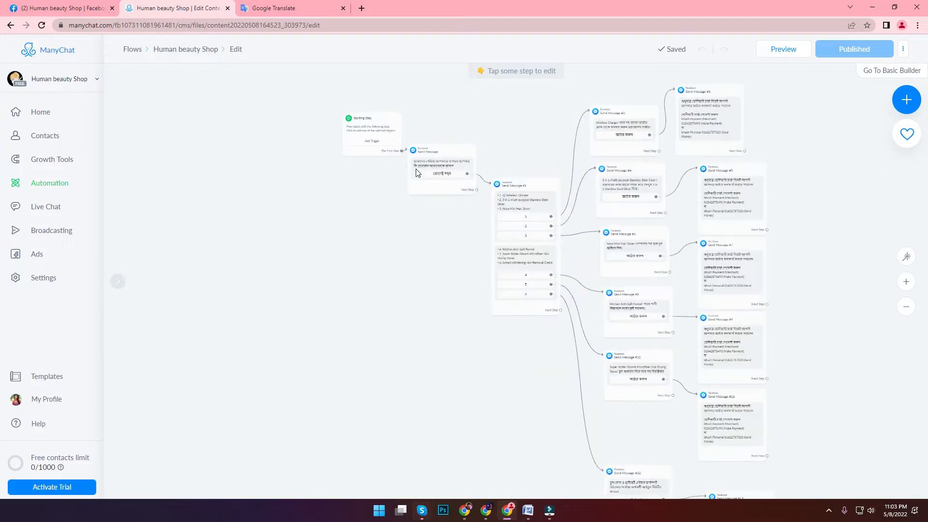
{"action": "left_click", "coordinate": [904, 49]}
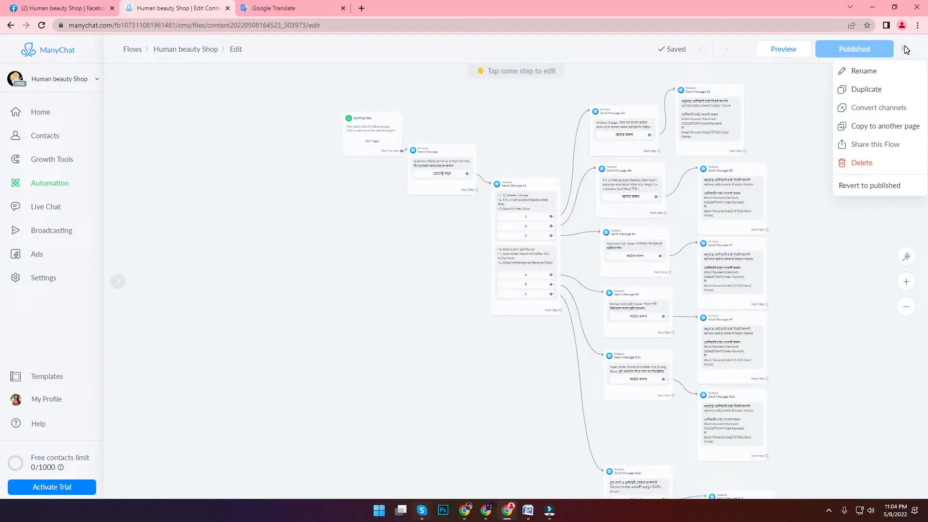
{"action": "left_click", "coordinate": [906, 48]}
- Reload the shop's Facebook page and open its Inbox in a new tab
{"action": "left_click", "coordinate": [82, 6]}
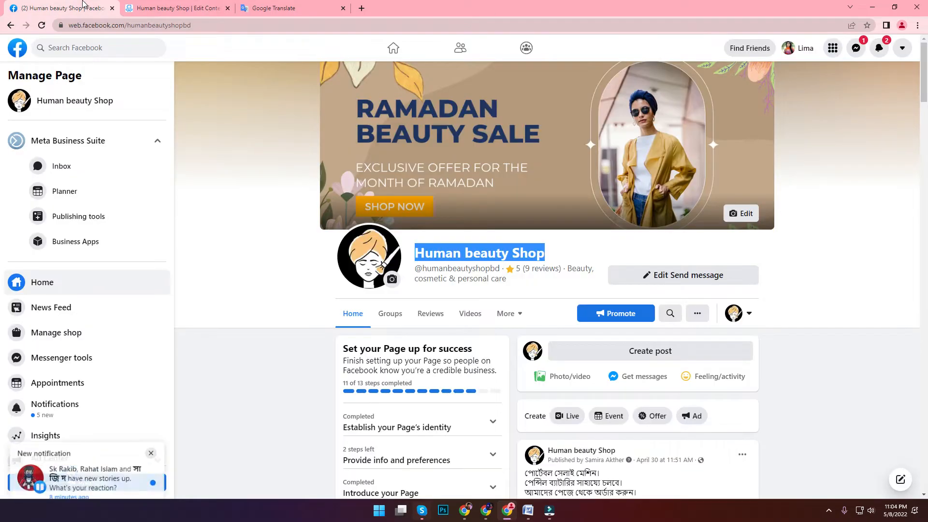
{"action": "left_click", "coordinate": [43, 26]}
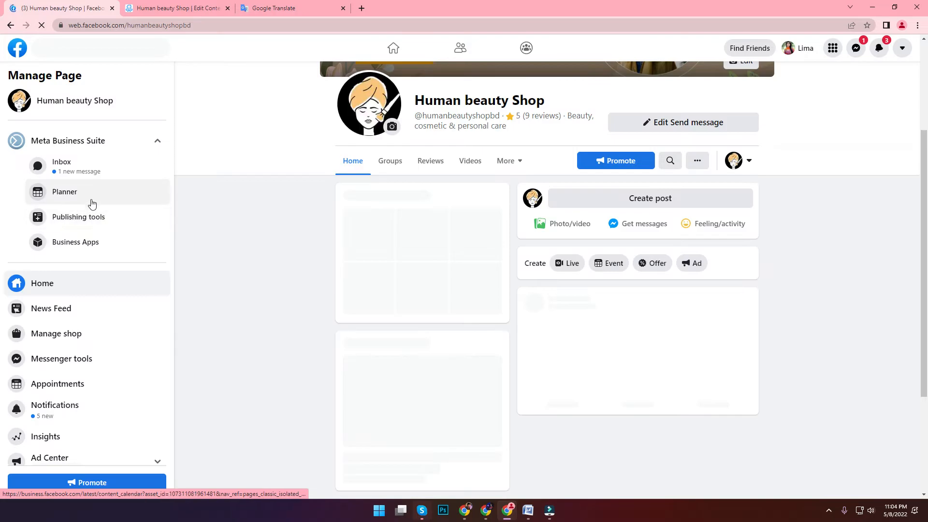
{"action": "right_click", "coordinate": [71, 166]}
{"action": "left_click", "coordinate": [89, 177]}
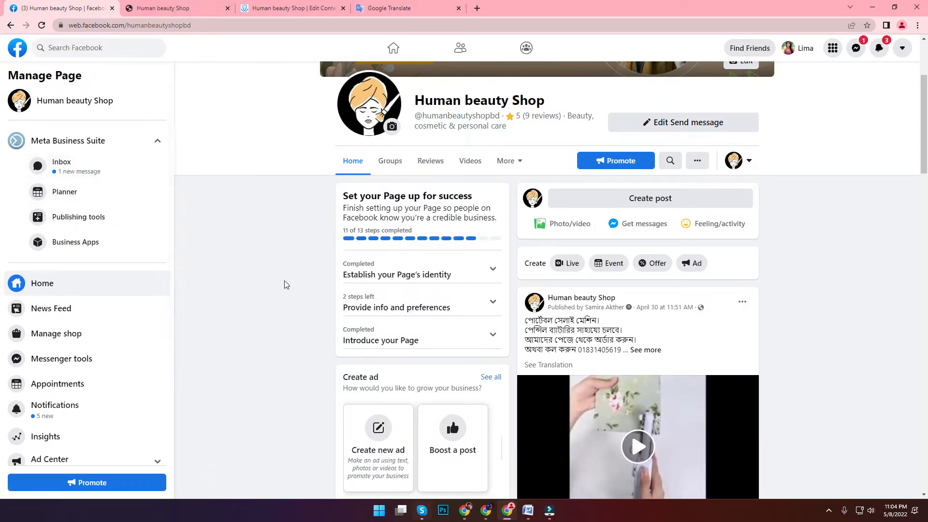
- Interact as your personal profile and hit Get Started to trigger the Bengali welcome reply
{"action": "left_click", "coordinate": [734, 161]}
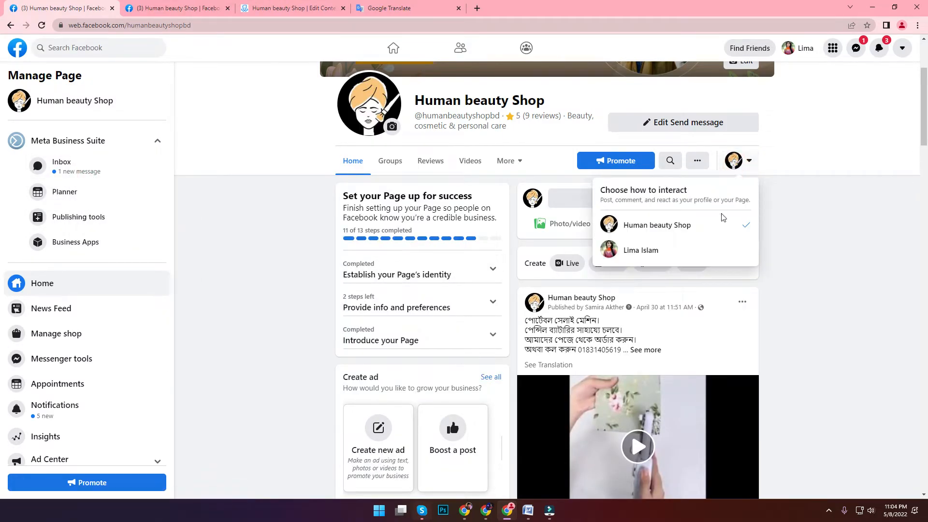
{"action": "left_click", "coordinate": [670, 253]}
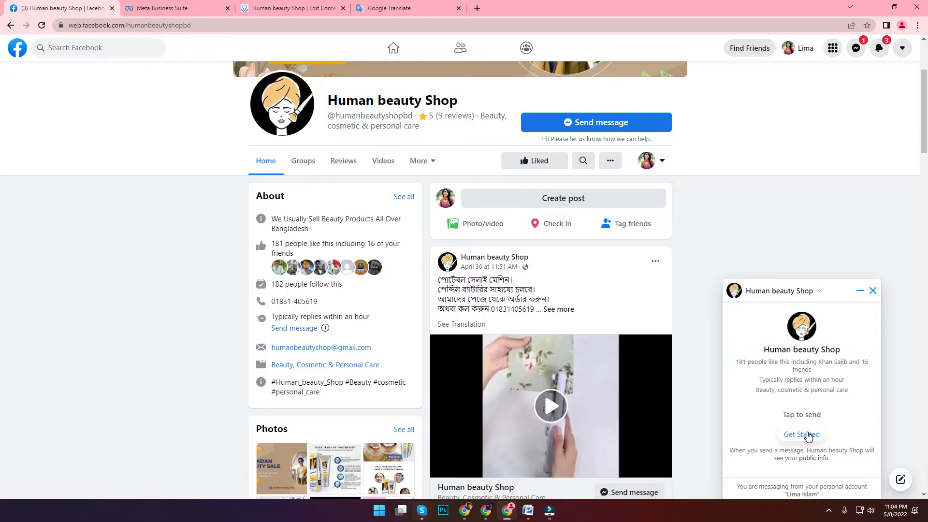
{"action": "left_click", "coordinate": [805, 434]}
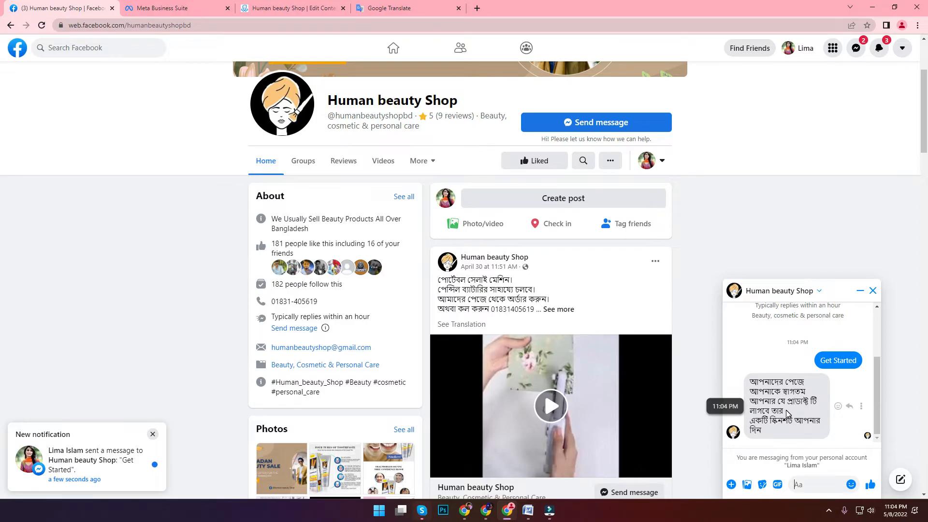
{"action": "left_click", "coordinate": [165, 9]}
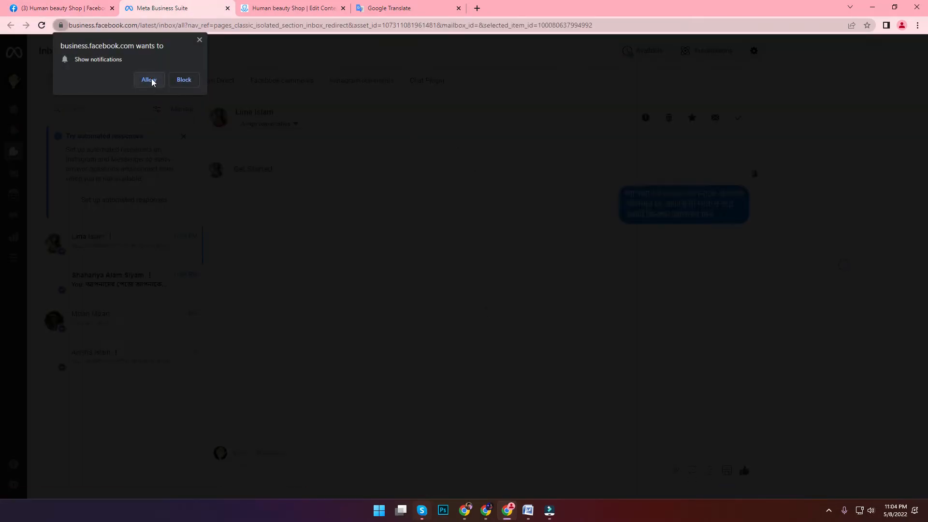
- Allow browser notifications and reopen the Human beauty Shop page management view
{"action": "left_click", "coordinate": [149, 80]}
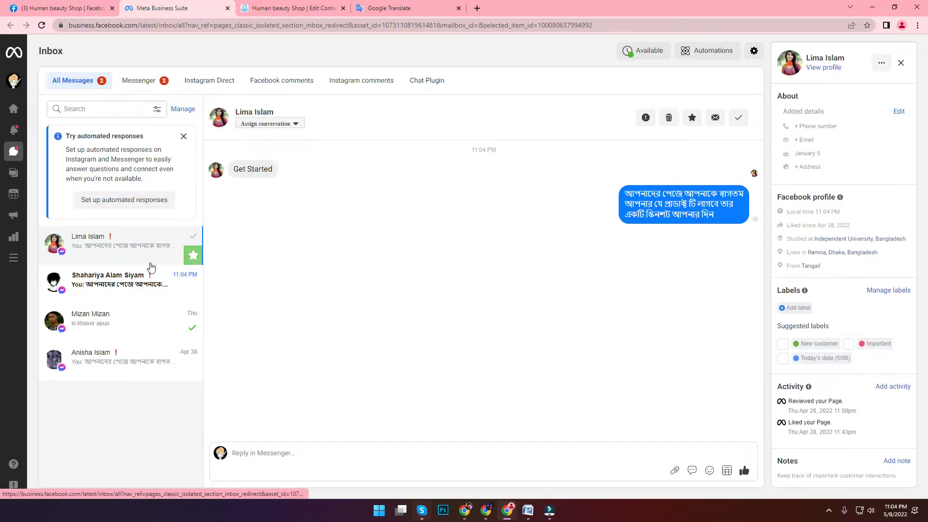
{"action": "left_click", "coordinate": [57, 3]}
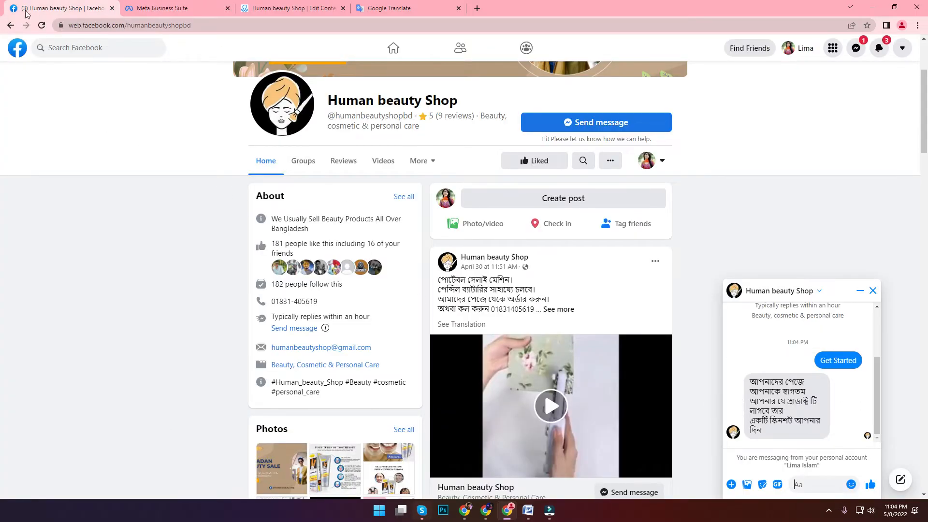
{"action": "left_click", "coordinate": [11, 26]}
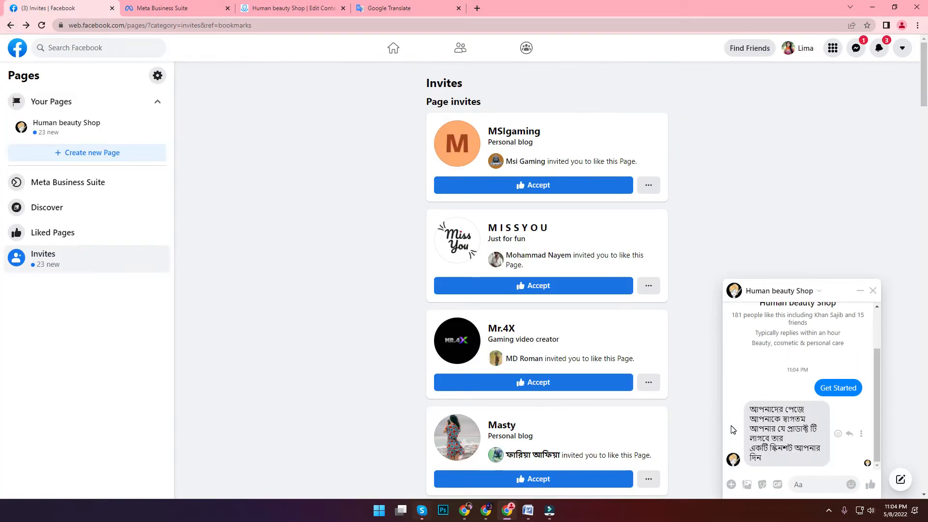
{"action": "left_click", "coordinate": [61, 122]}
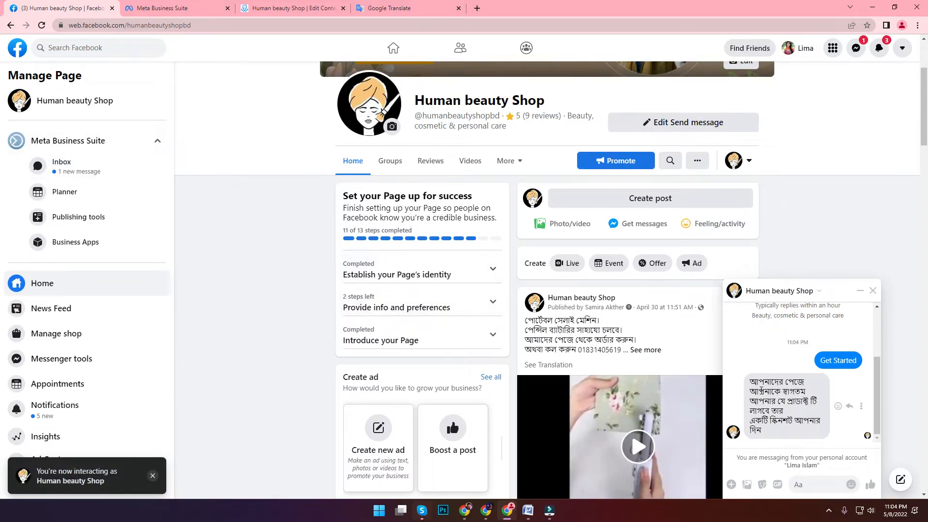
- Bring up the inbox Automations page in Meta Business Suite
{"action": "scroll", "coordinate": [126, 317], "scroll_direction": "down", "scroll_amount": 2}
{"action": "scroll", "coordinate": [126, 317], "scroll_direction": "up", "scroll_amount": 2}
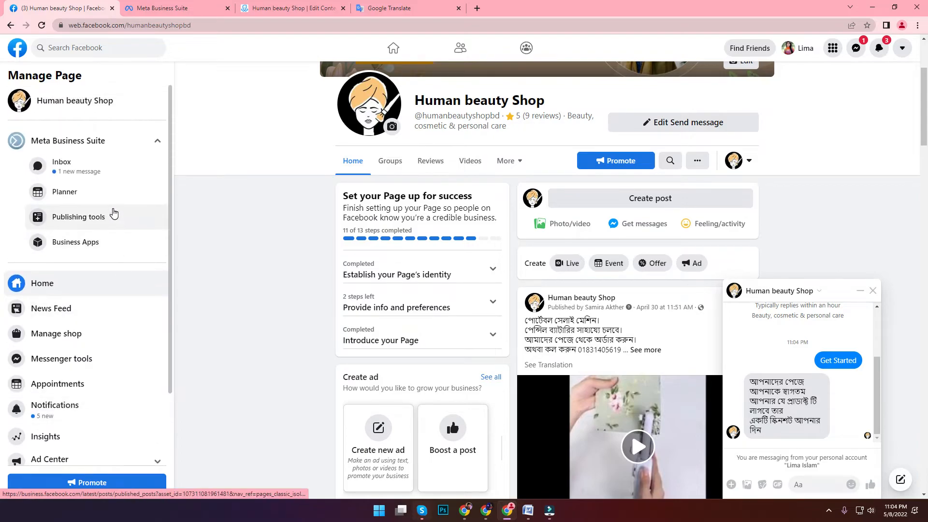
{"action": "left_click", "coordinate": [166, 6]}
{"action": "left_click", "coordinate": [713, 51]}
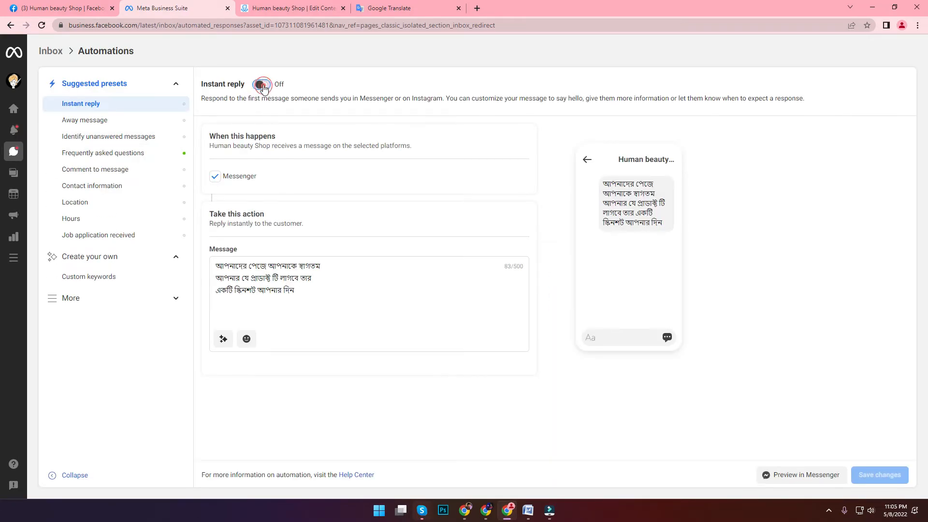
- Turn off the Frequently asked questions automation and return to Instant reply
{"action": "left_click", "coordinate": [130, 153]}
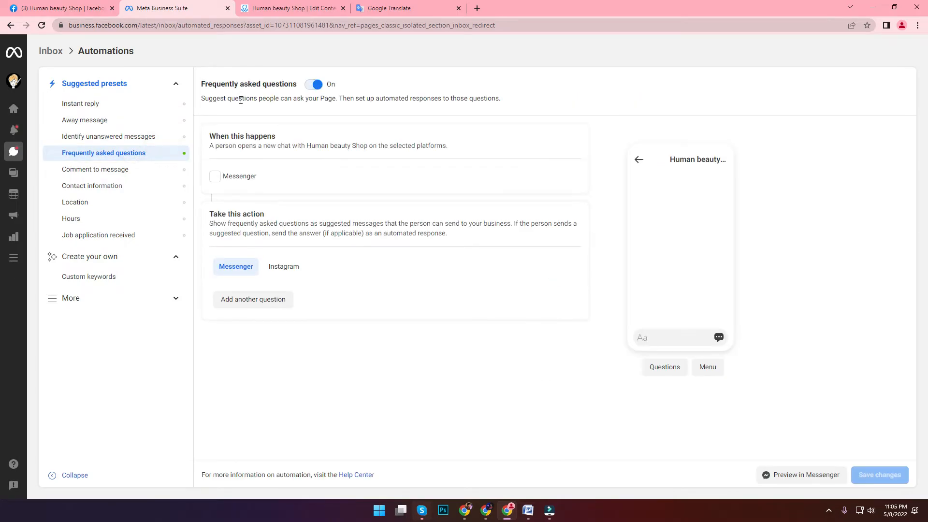
{"action": "left_click", "coordinate": [313, 84]}
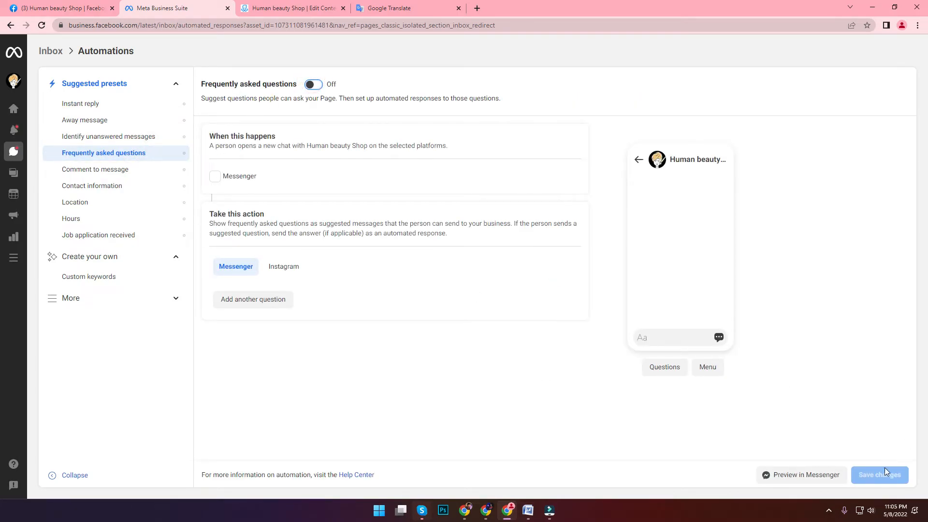
{"action": "left_click", "coordinate": [134, 110]}
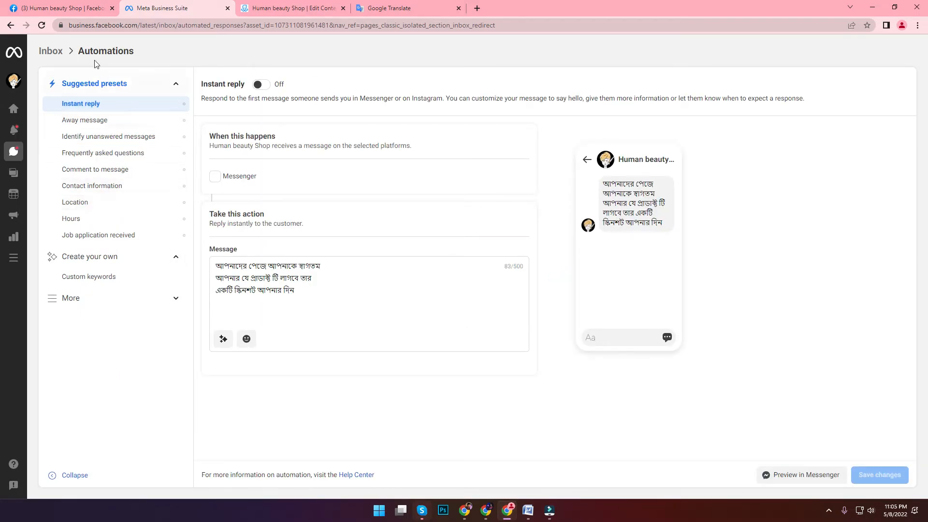
- Reload Automations, close the Business Suite tab, and reload the shop's Facebook page
{"action": "left_click", "coordinate": [42, 26]}
{"action": "left_click", "coordinate": [228, 8]}
{"action": "left_click", "coordinate": [42, 25]}
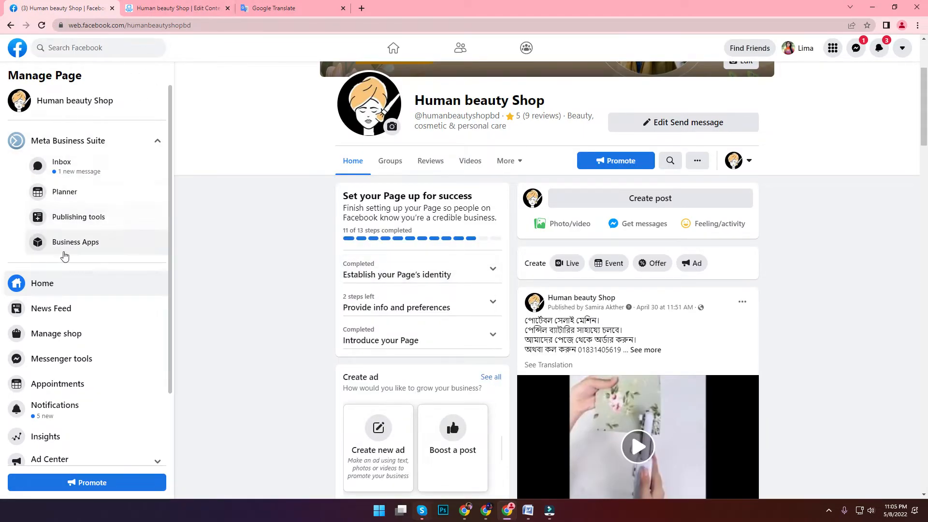
- Open the page Inbox in a new tab and move the Google Meet window aside
{"action": "right_click", "coordinate": [78, 176]}
{"action": "left_click", "coordinate": [112, 184]}
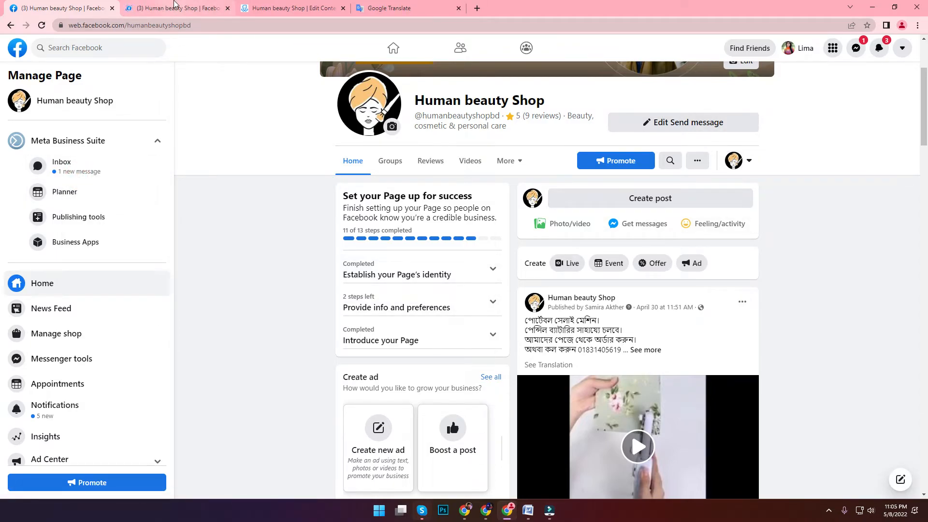
{"action": "mouse_move", "coordinate": [466, 516]}
{"action": "left_click", "coordinate": [443, 429]}
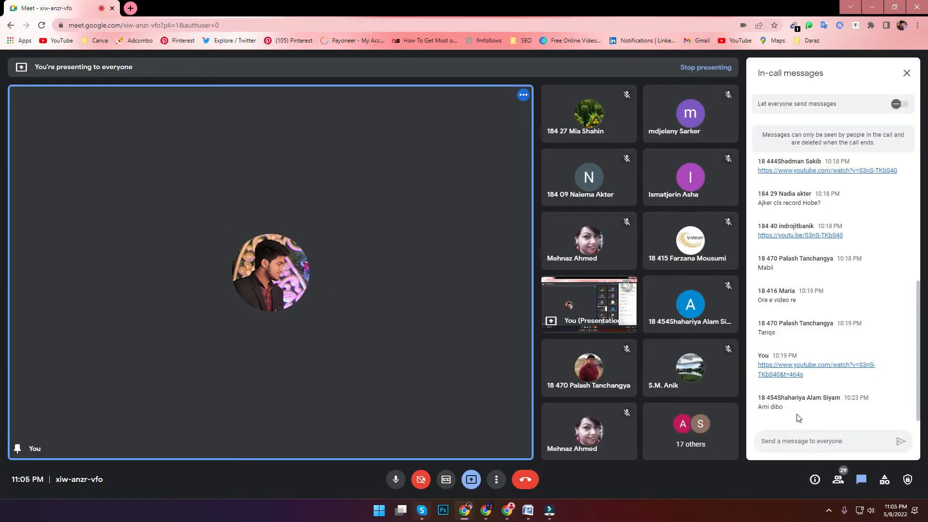
{"action": "left_click", "coordinate": [873, 7]}
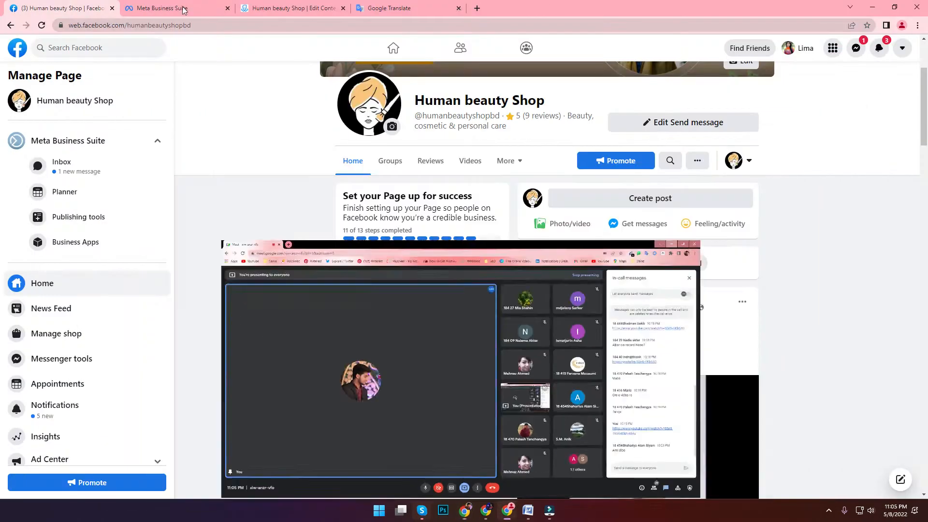
- Copy the shop page's web address from the address bar and return to Meet
{"action": "left_click", "coordinate": [88, 26]}
{"action": "right_click", "coordinate": [87, 28]}
{"action": "left_click", "coordinate": [114, 79]}
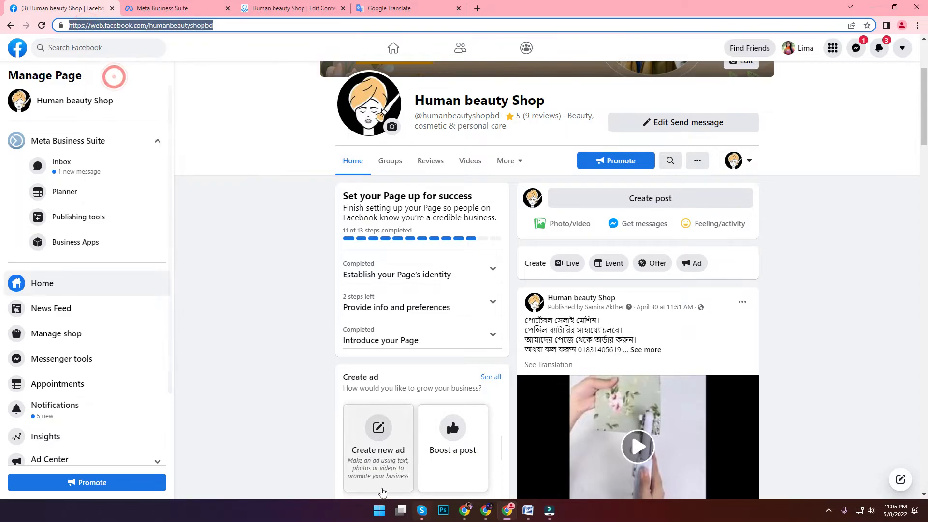
{"action": "mouse_move", "coordinate": [464, 511]}
{"action": "left_click", "coordinate": [432, 488]}
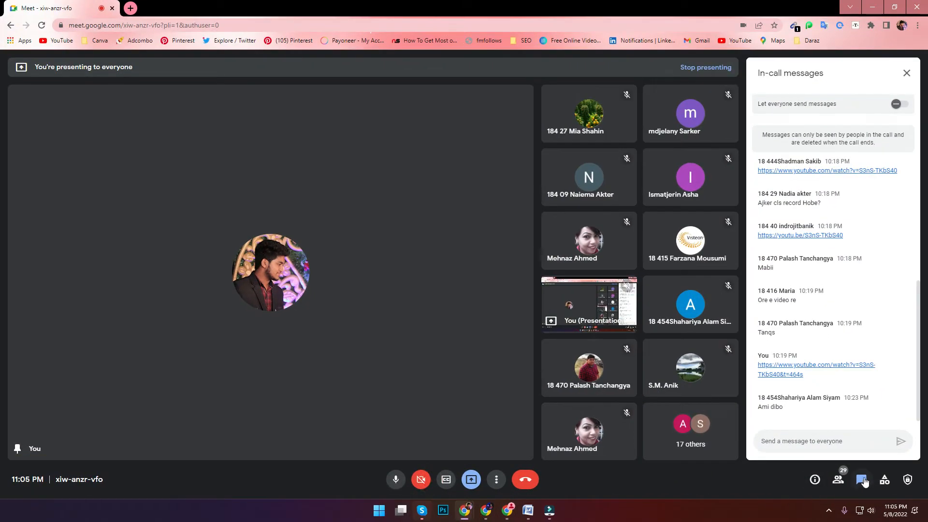
- Paste the shop page link into Meet's chat, send it to everyone, and return to Business Suite
{"action": "right_click", "coordinate": [839, 445]}
{"action": "left_click", "coordinate": [724, 341]}
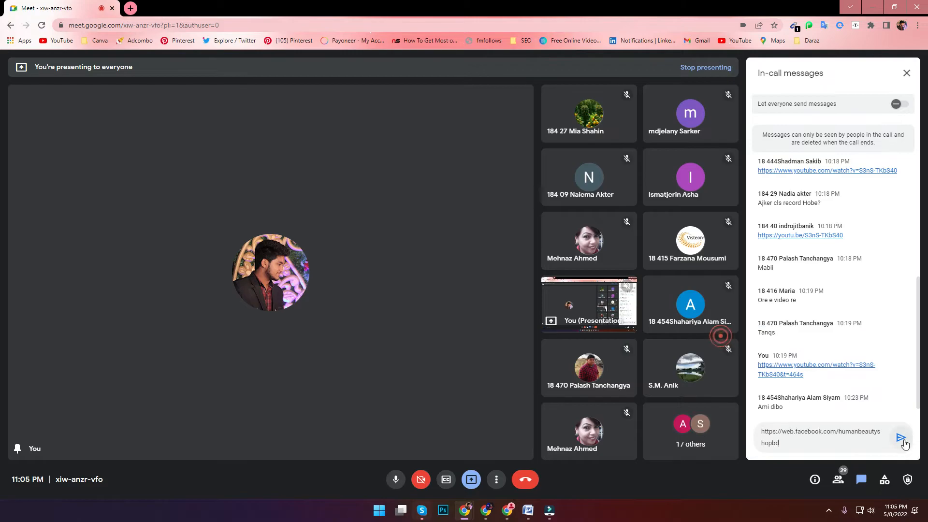
{"action": "left_click", "coordinate": [907, 437]}
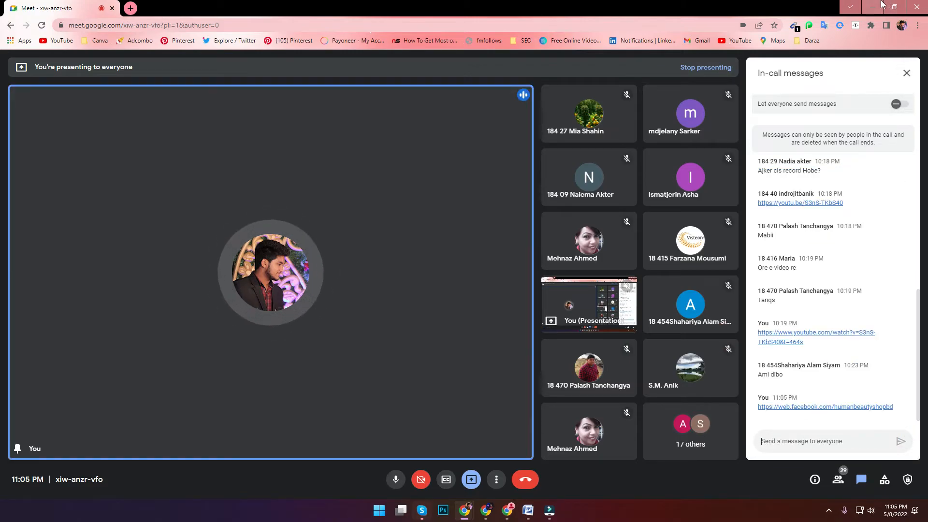
{"action": "left_click", "coordinate": [872, 6]}
{"action": "left_click", "coordinate": [167, 8]}
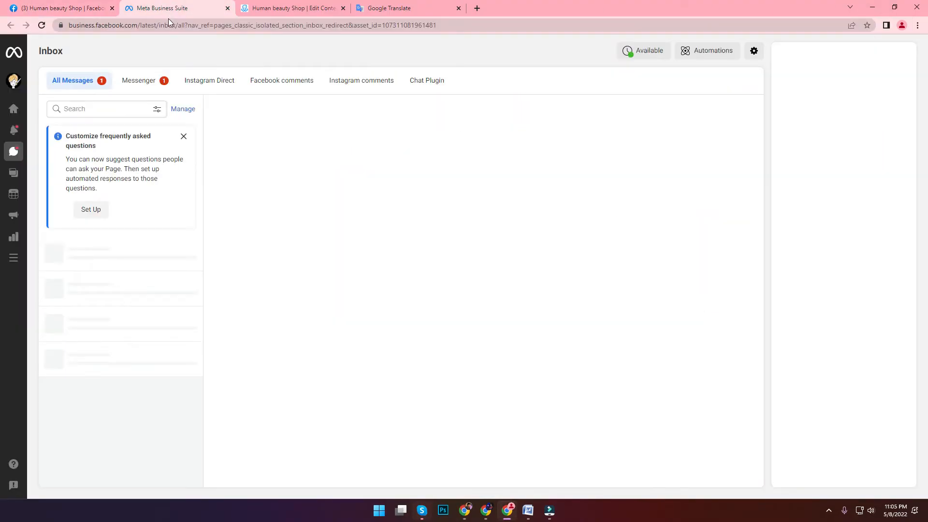
- Dismiss the Customize FAQ tip and glance over the ManyChat flow editor
{"action": "left_click", "coordinate": [184, 138]}
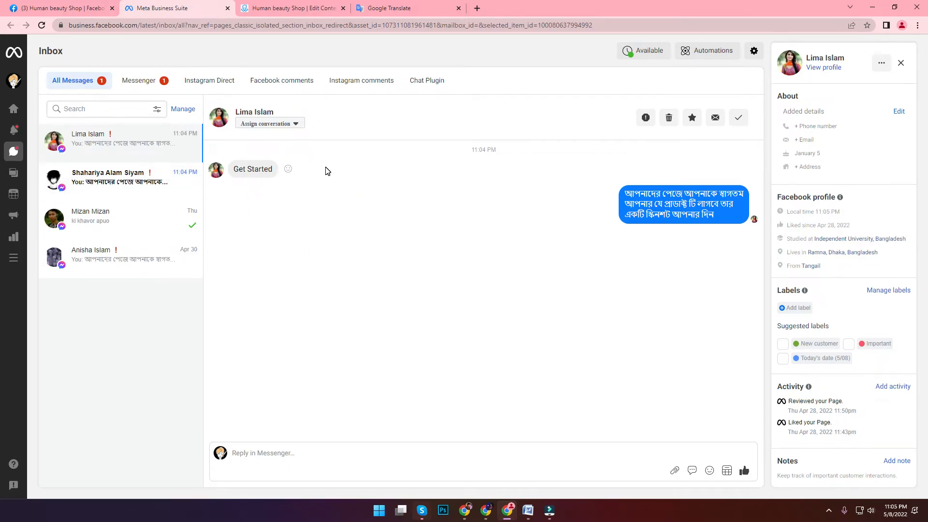
{"action": "left_click", "coordinate": [290, 8]}
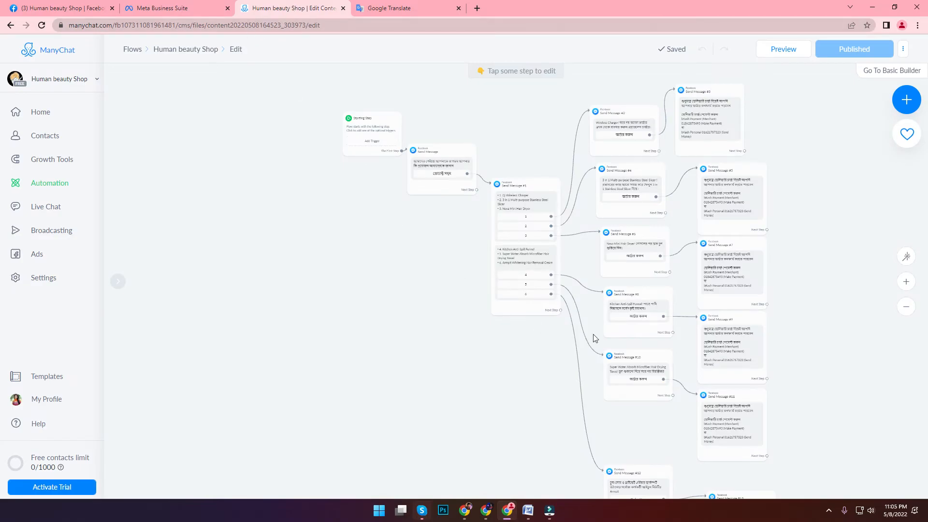
{"action": "scroll", "coordinate": [776, 221], "scroll_direction": "up", "scroll_amount": 3}
{"action": "scroll", "coordinate": [698, 265], "scroll_direction": "down", "scroll_amount": 4}
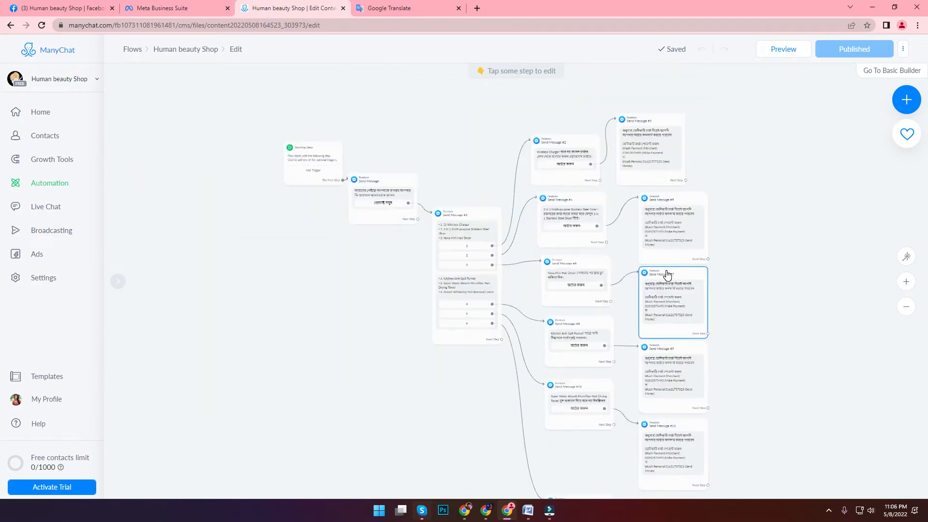
{"action": "scroll", "coordinate": [663, 263], "scroll_direction": "up", "scroll_amount": 3}
- Open each newly arrived hello conversation in the Business Suite inbox
{"action": "left_click", "coordinate": [164, 7]}
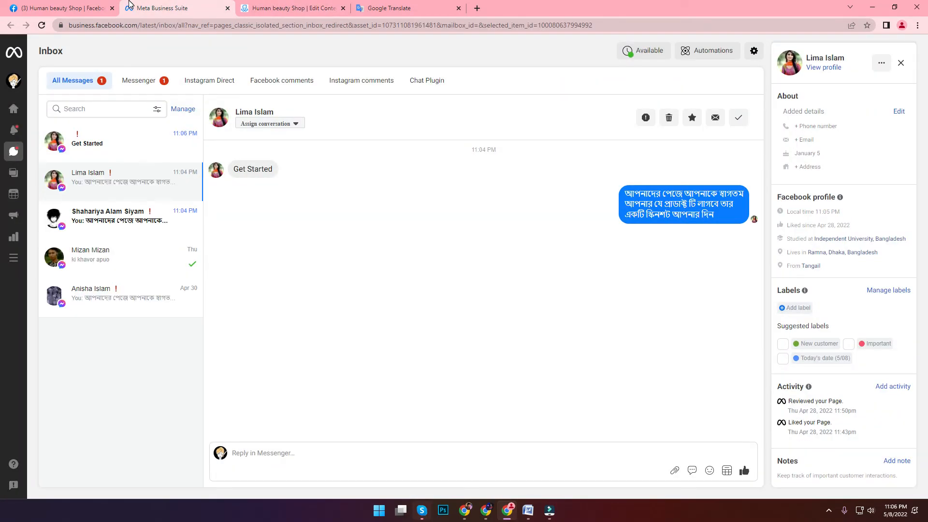
{"action": "left_click", "coordinate": [130, 144]}
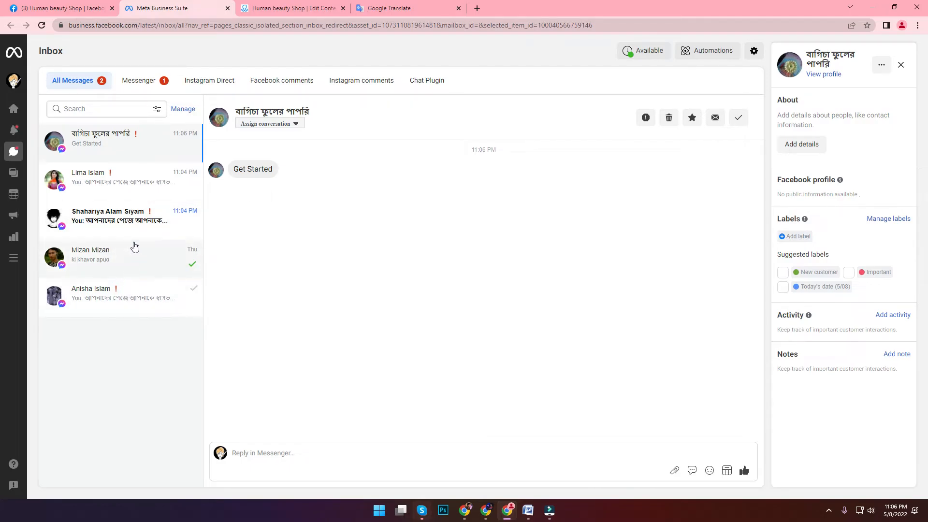
{"action": "left_click", "coordinate": [128, 190]}
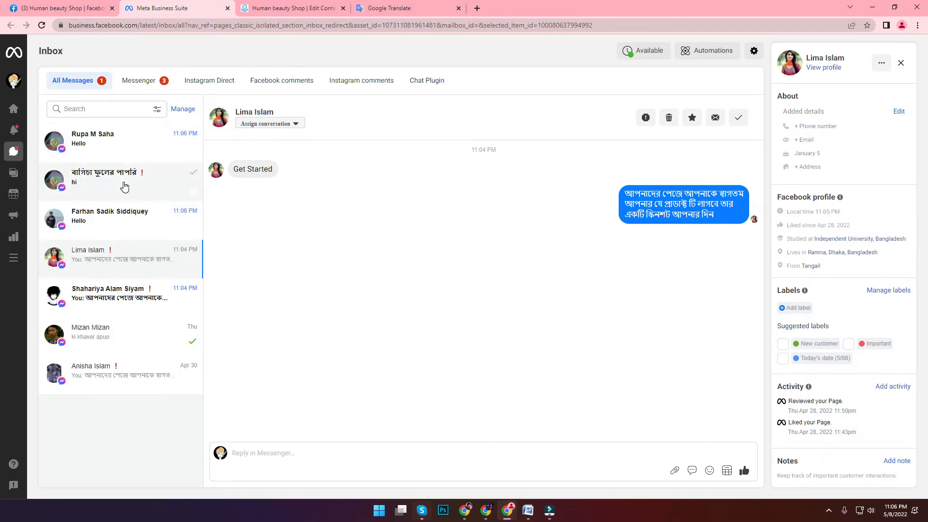
{"action": "left_click", "coordinate": [122, 222]}
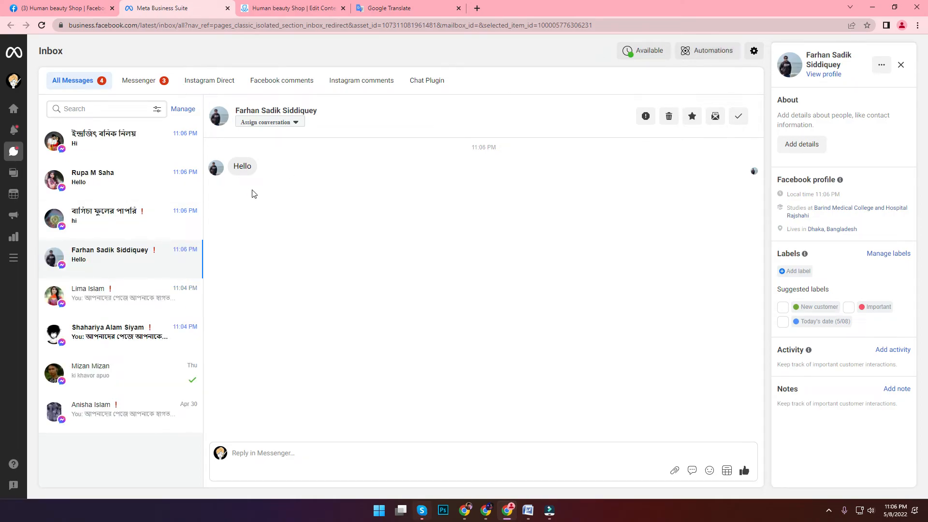
{"action": "left_click", "coordinate": [292, 7]}
- Pan the canvas to the product message cards and reload the flow editor
{"action": "scroll", "coordinate": [786, 282], "scroll_direction": "up", "scroll_amount": 3}
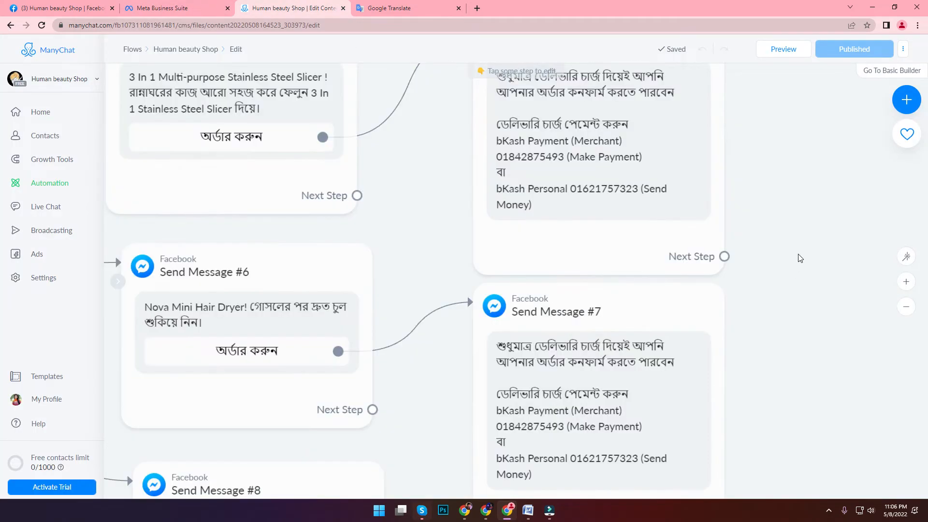
{"action": "scroll", "coordinate": [801, 257], "scroll_direction": "down", "scroll_amount": 5}
{"action": "scroll", "coordinate": [791, 261], "scroll_direction": "up", "scroll_amount": 1}
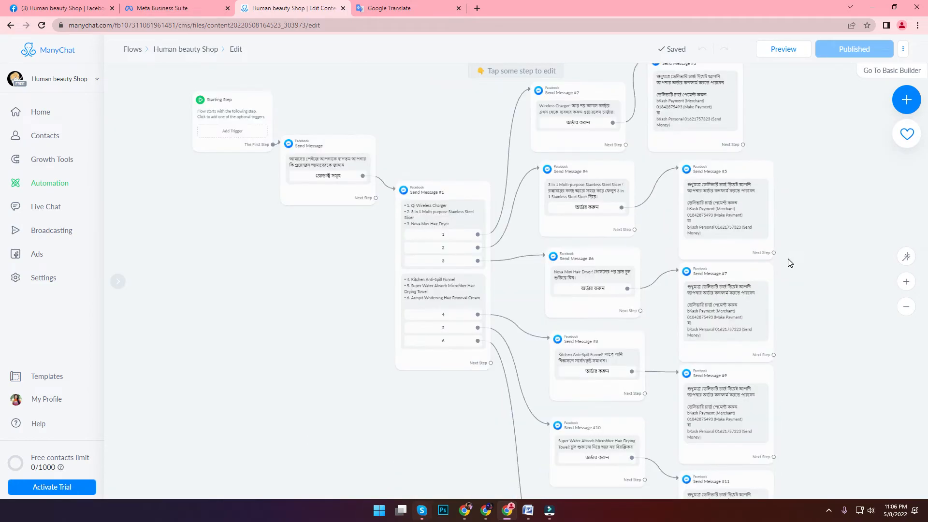
{"action": "left_click_drag", "start_coordinate": [322, 372], "coordinate": [229, 351]}
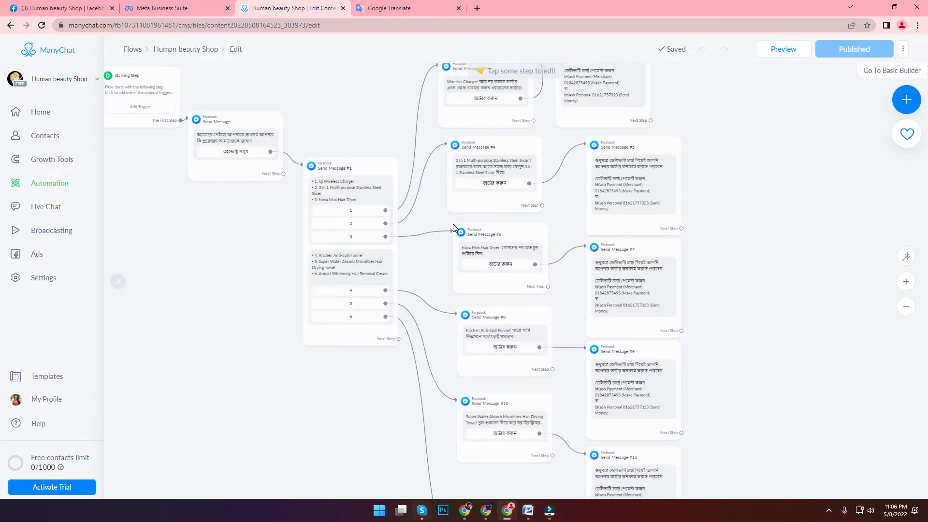
{"action": "left_click", "coordinate": [42, 26]}
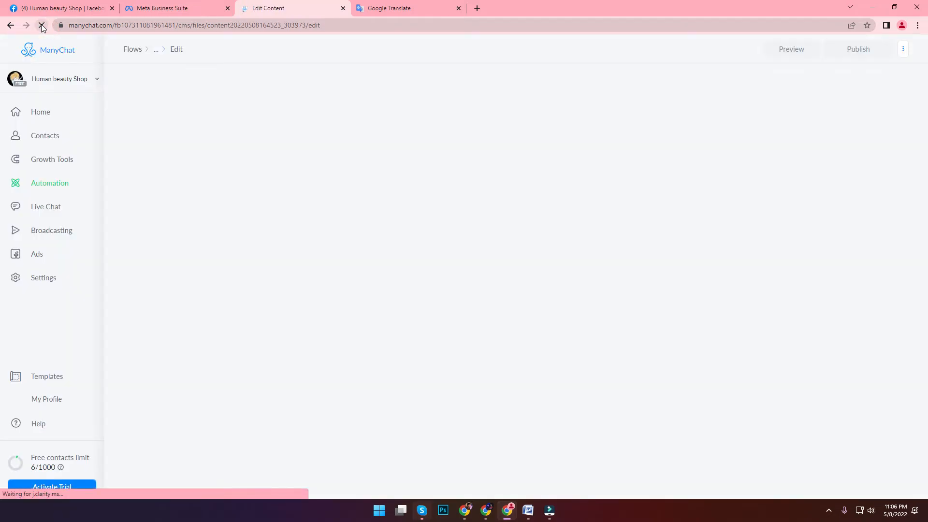
- Open the next customer's conversation in the Business Suite inbox, then return to ManyChat
{"action": "left_click", "coordinate": [68, 8]}
{"action": "left_click", "coordinate": [160, 8]}
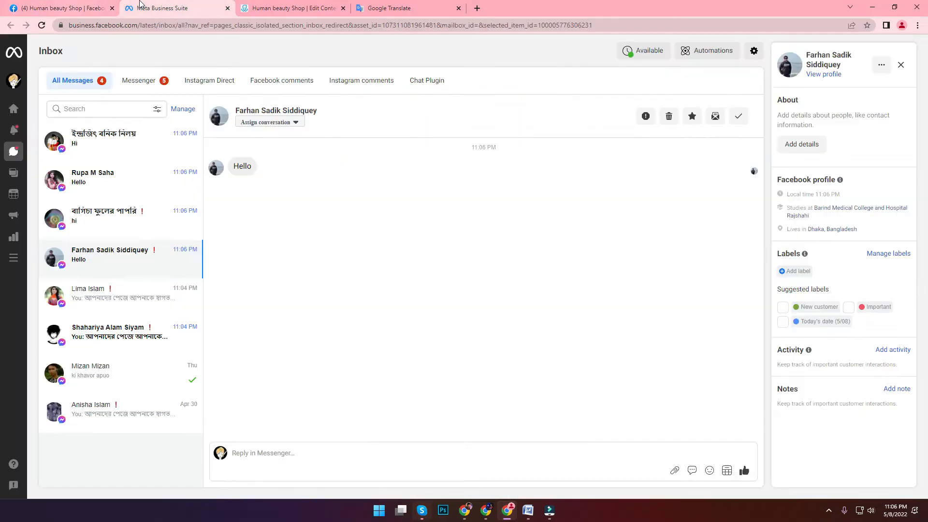
{"action": "left_click", "coordinate": [101, 134]}
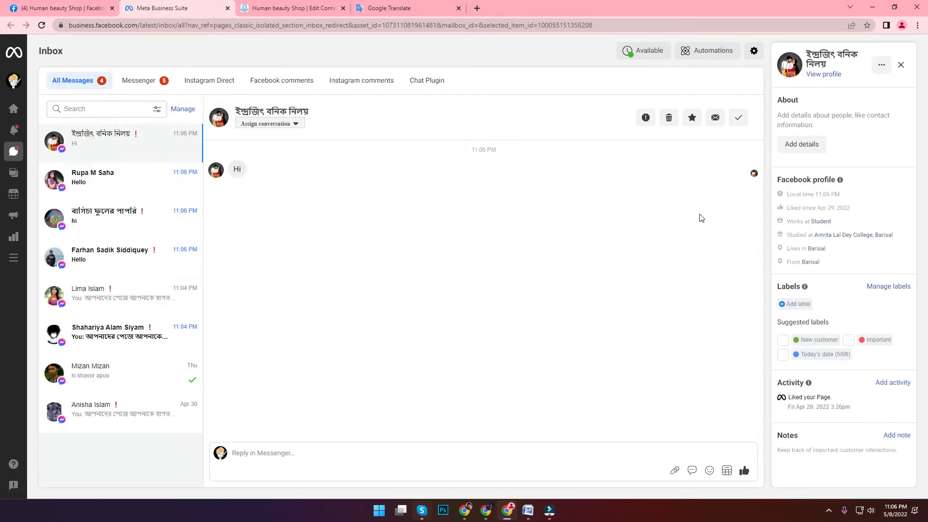
{"action": "left_click", "coordinate": [277, 5]}
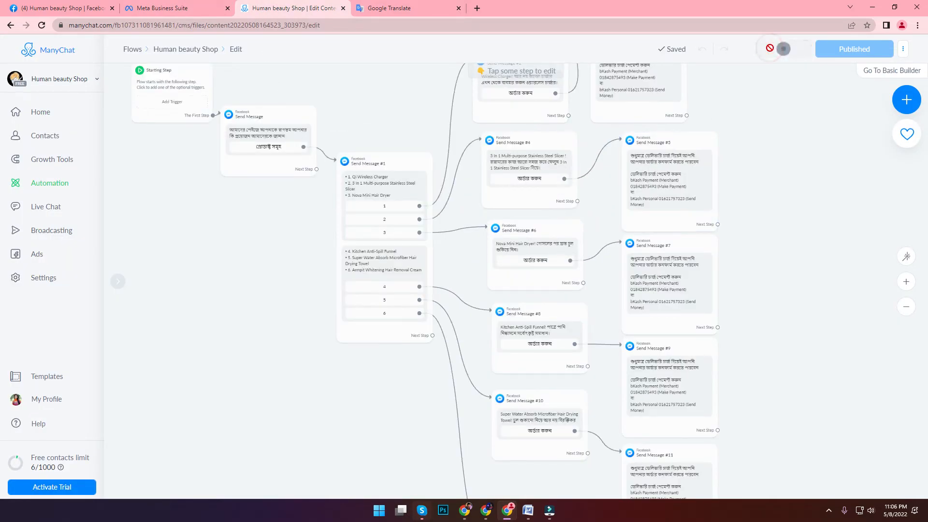
- Preview the Human beauty Shop flow and opt in to receive it in Messenger
{"action": "left_click", "coordinate": [769, 49]}
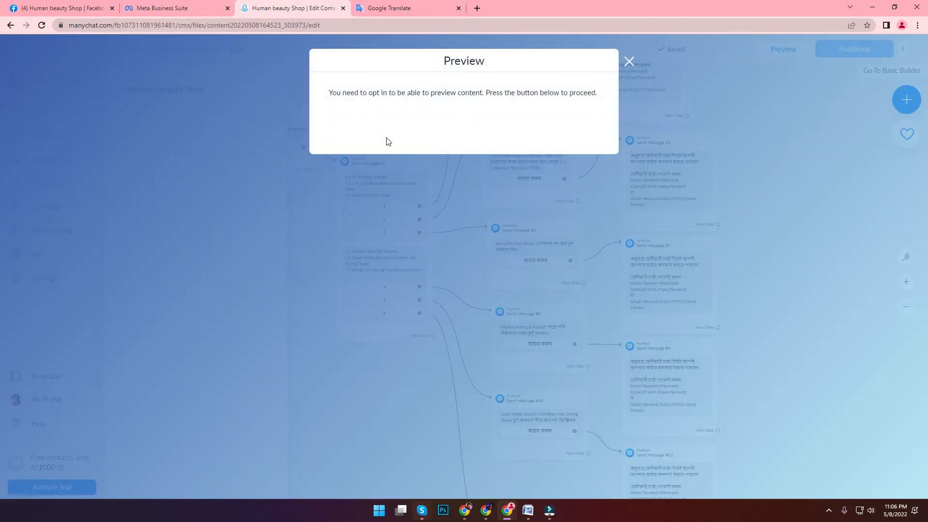
{"action": "left_click", "coordinate": [369, 114]}
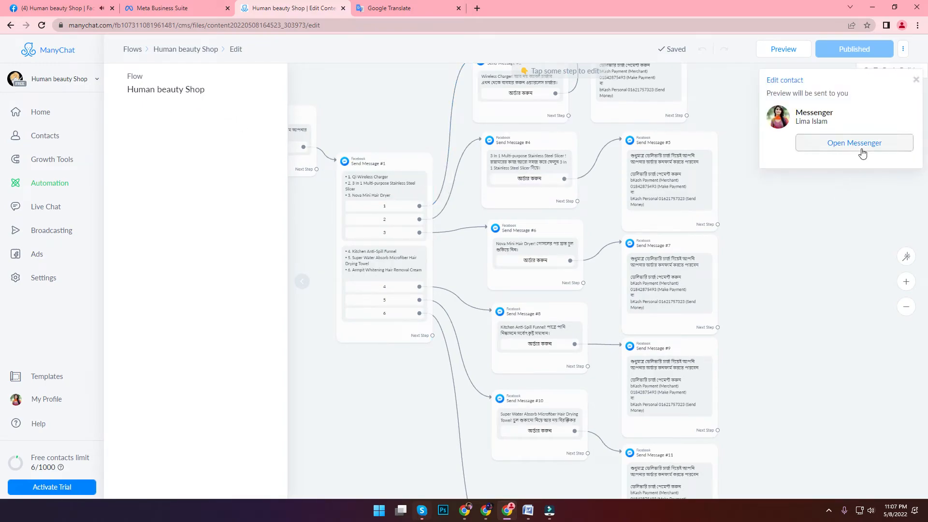
{"action": "left_click", "coordinate": [207, 5]}
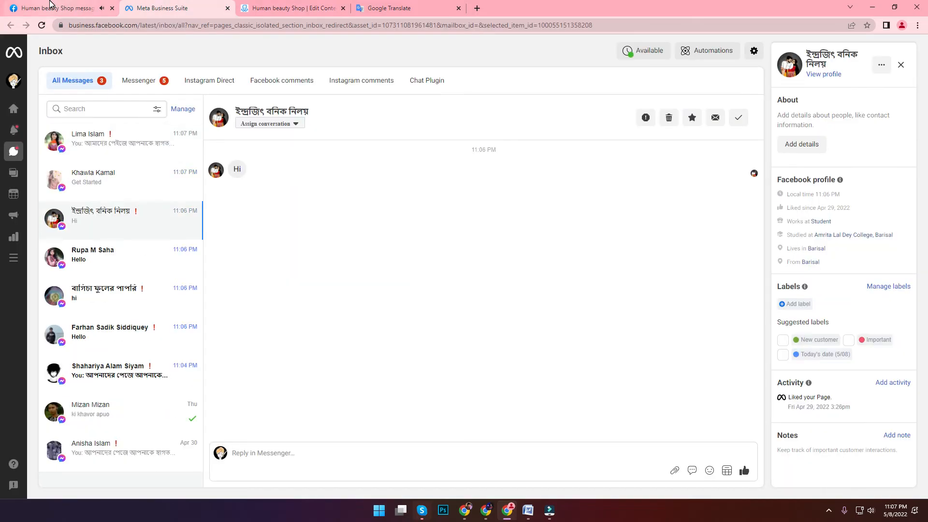
- Open the test customer's conversation with the bot's welcome replies, then go to the Facebook page
{"action": "left_click", "coordinate": [138, 136]}
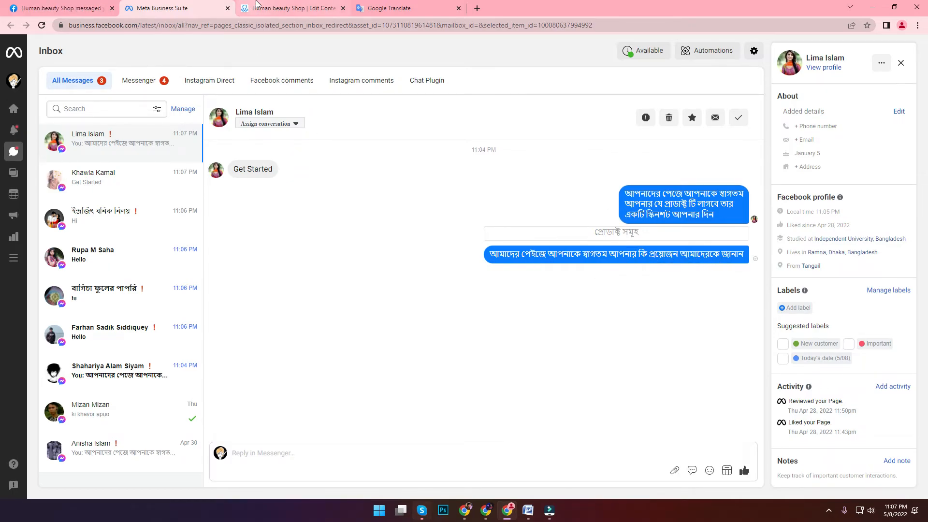
{"action": "left_click", "coordinate": [290, 8]}
{"action": "left_click", "coordinate": [15, 5]}
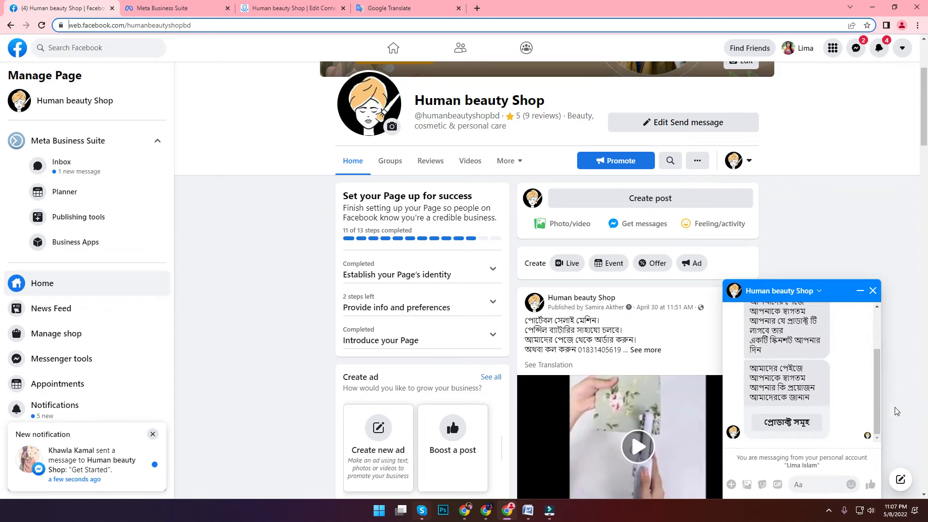
- Request the প্রোডাক্ট সমূহ product list from the Human beauty Shop bot and open the chat in full Messenger
{"action": "left_click", "coordinate": [787, 423]}
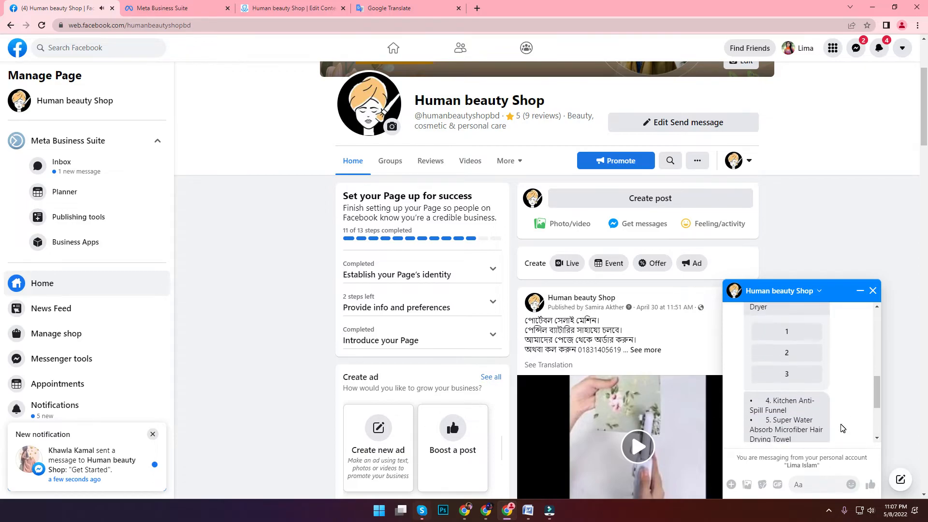
{"action": "left_click", "coordinate": [799, 292]}
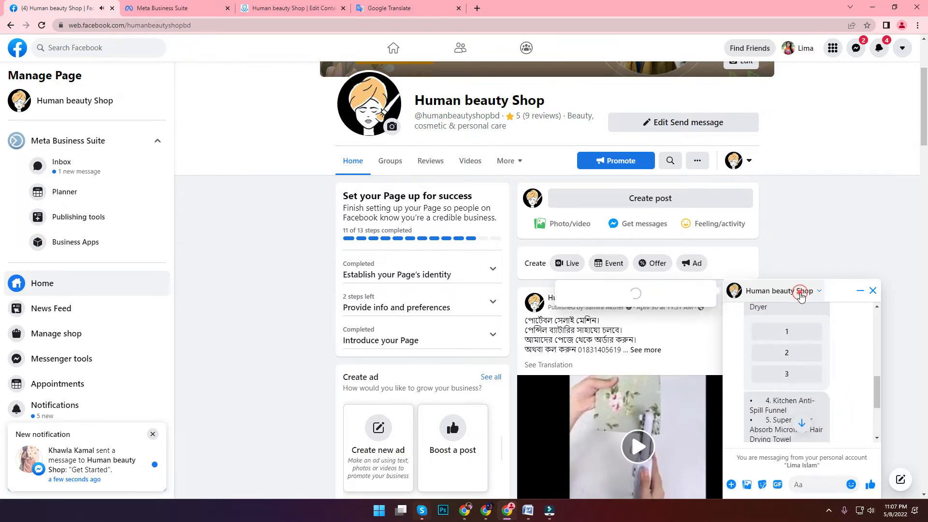
{"action": "left_click", "coordinate": [608, 293]}
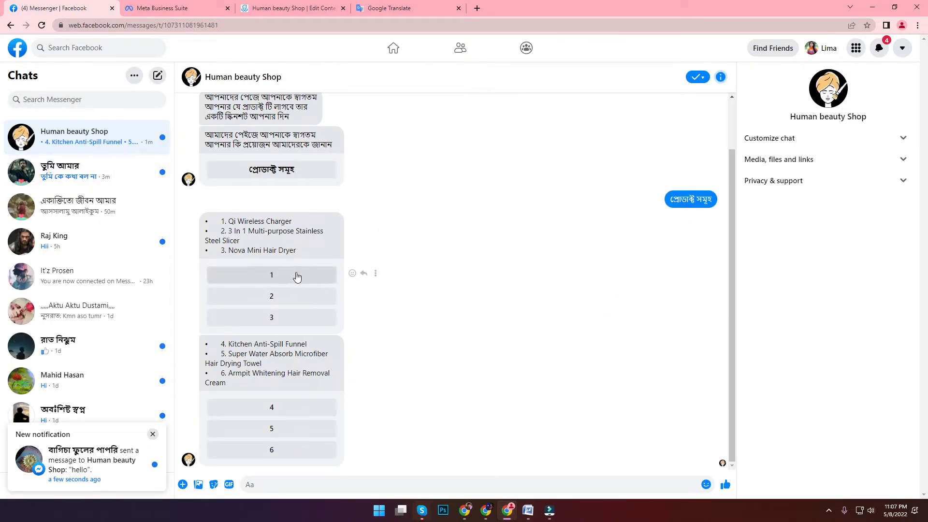
- Order product 1 (Wireless Charger) and product 2 (stainless steel slicer) from the bot
{"action": "left_click", "coordinate": [274, 275]}
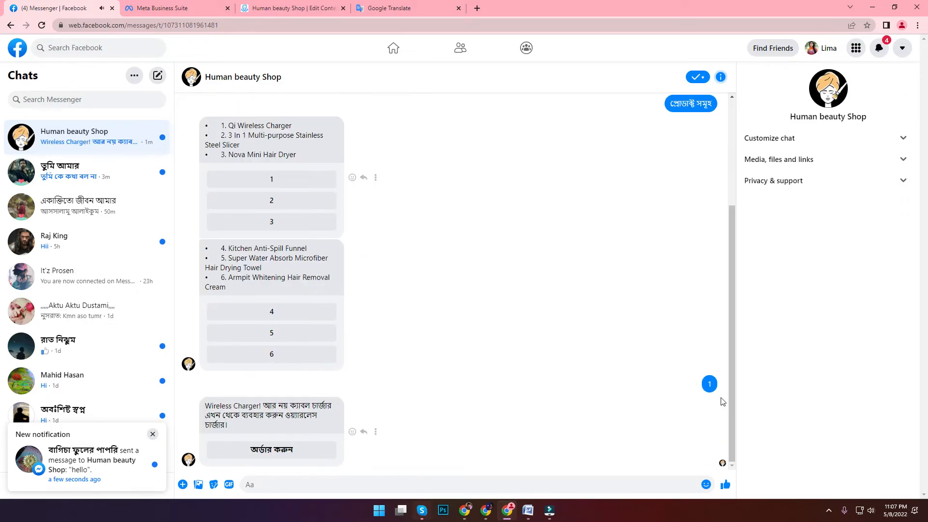
{"action": "left_click", "coordinate": [277, 452]}
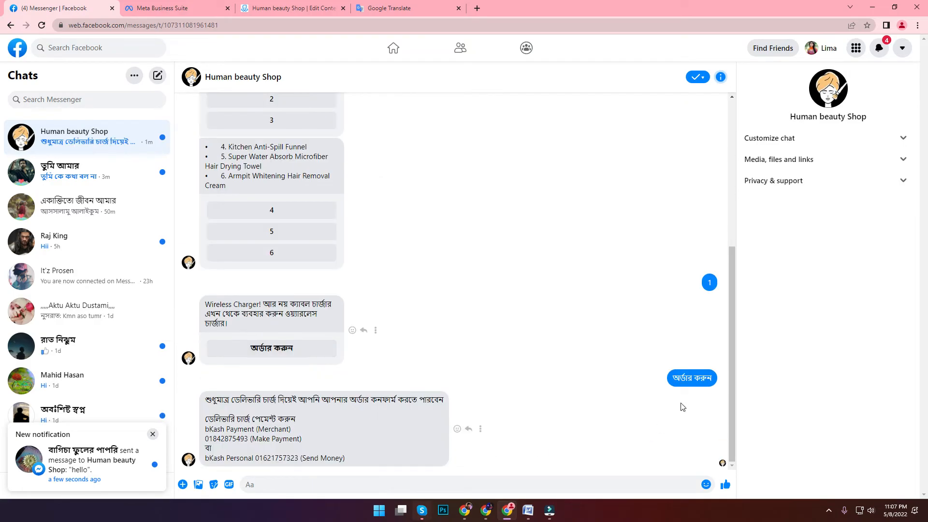
{"action": "scroll", "coordinate": [302, 396], "scroll_direction": "up", "scroll_amount": 5}
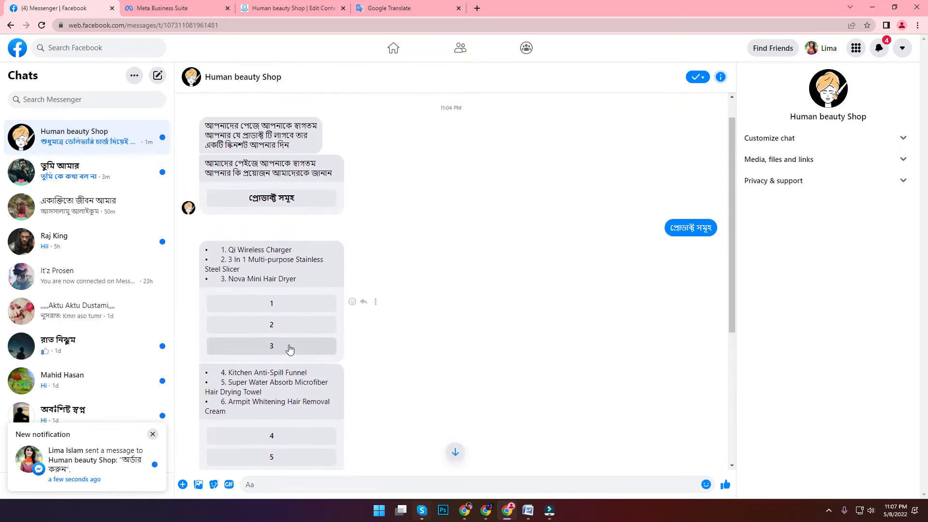
{"action": "left_click", "coordinate": [292, 321]}
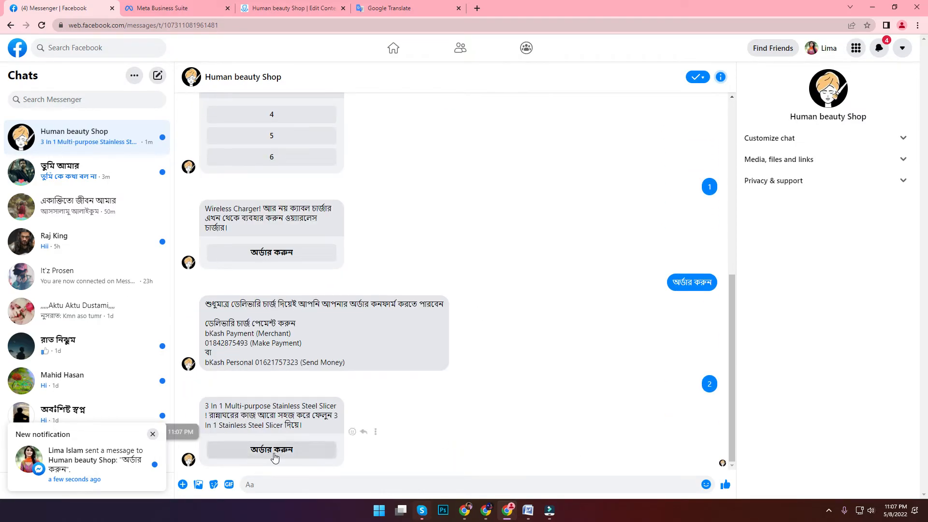
{"action": "left_click", "coordinate": [271, 451]}
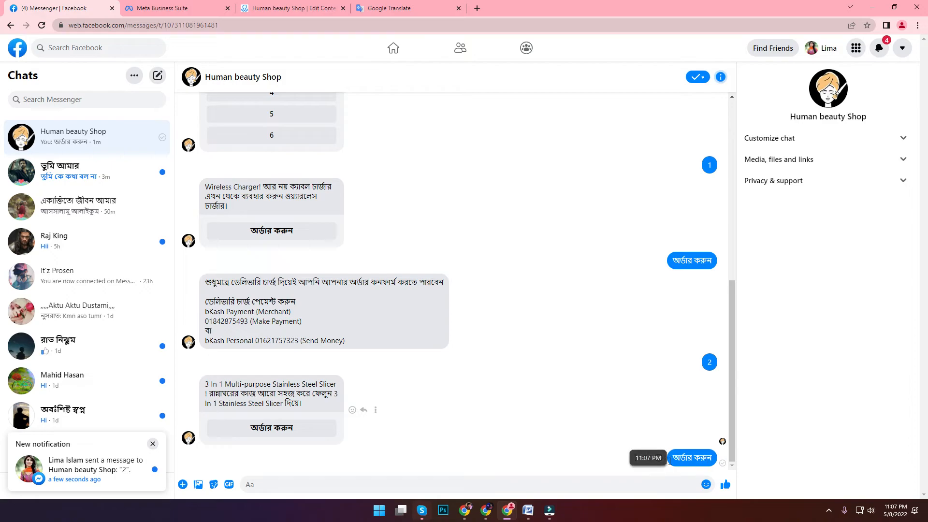
- Order product 3 (Nova Mini Hair Dryer) and product 4 (Kitchen Anti-Spill Funnel)
{"action": "scroll", "coordinate": [263, 436], "scroll_direction": "up", "scroll_amount": 3}
{"action": "scroll", "coordinate": [263, 437], "scroll_direction": "up", "scroll_amount": 2}
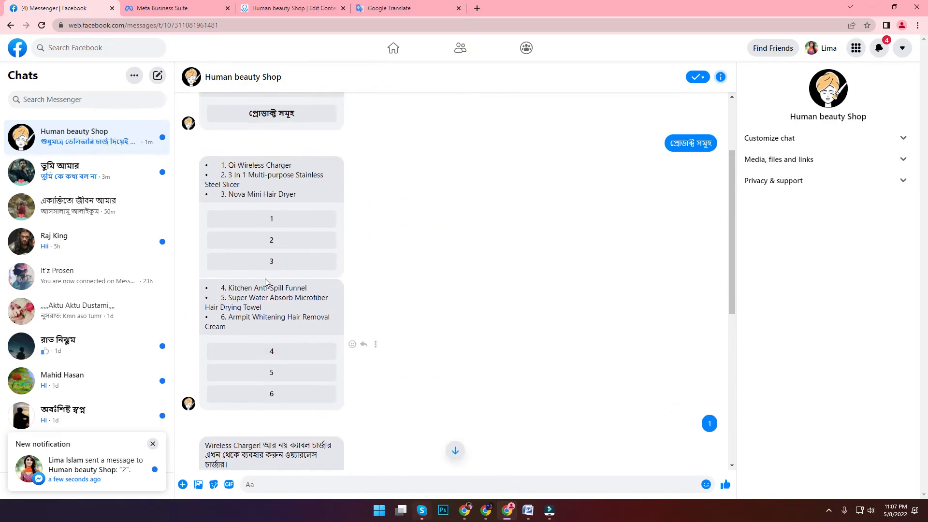
{"action": "left_click", "coordinate": [271, 261]}
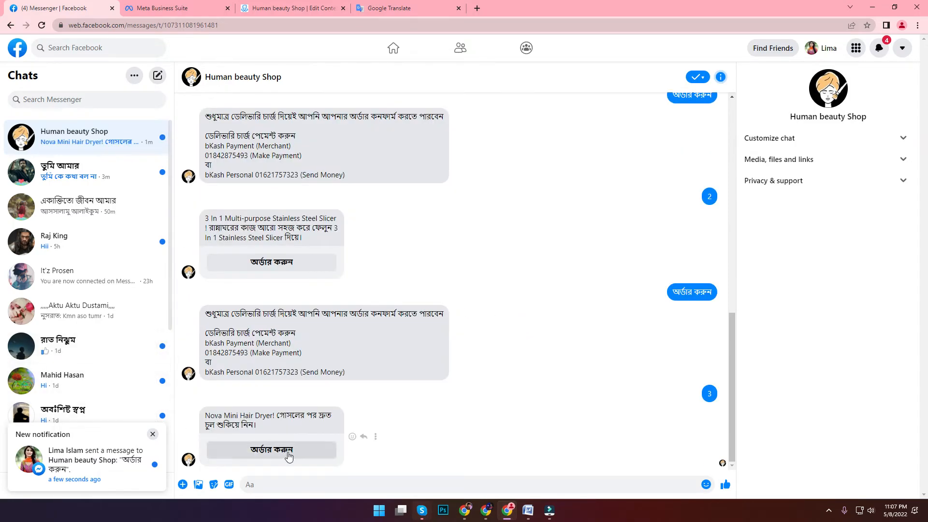
{"action": "left_click", "coordinate": [304, 447]}
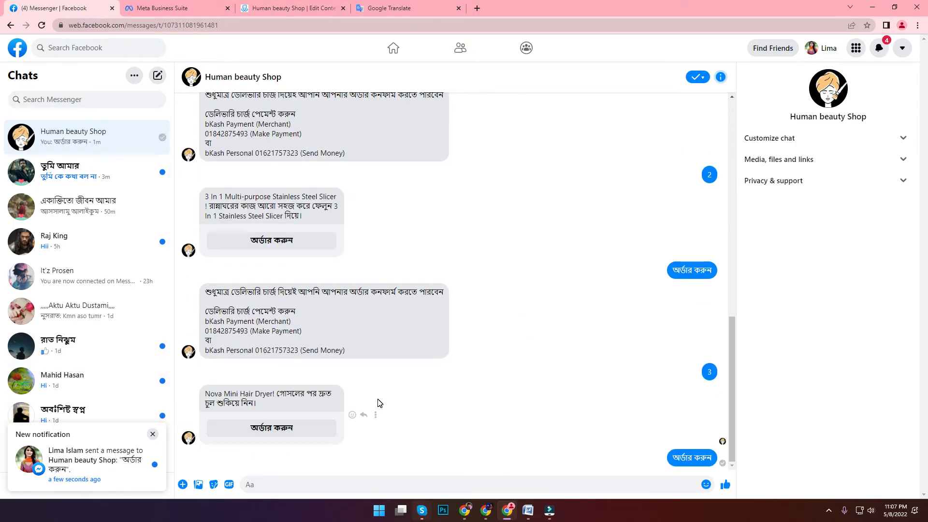
{"action": "scroll", "coordinate": [300, 388], "scroll_direction": "up", "scroll_amount": 10}
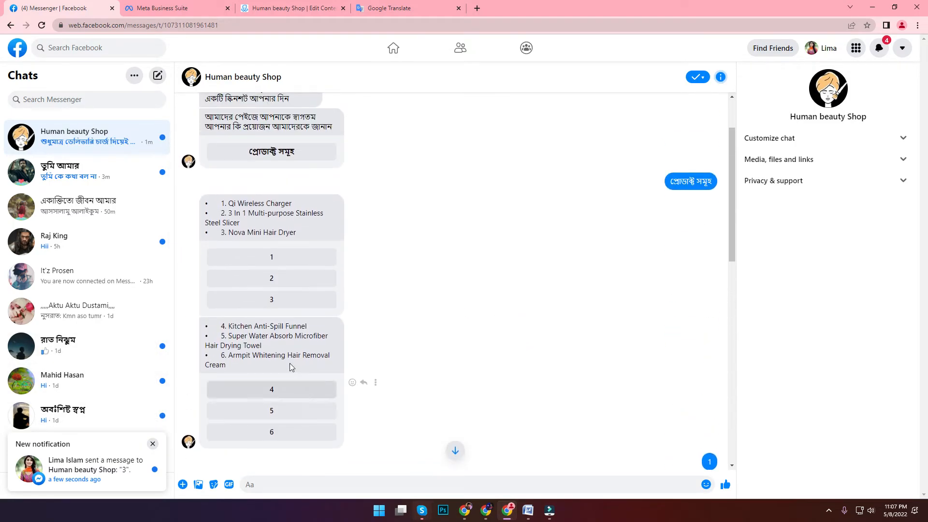
{"action": "left_click", "coordinate": [267, 390]}
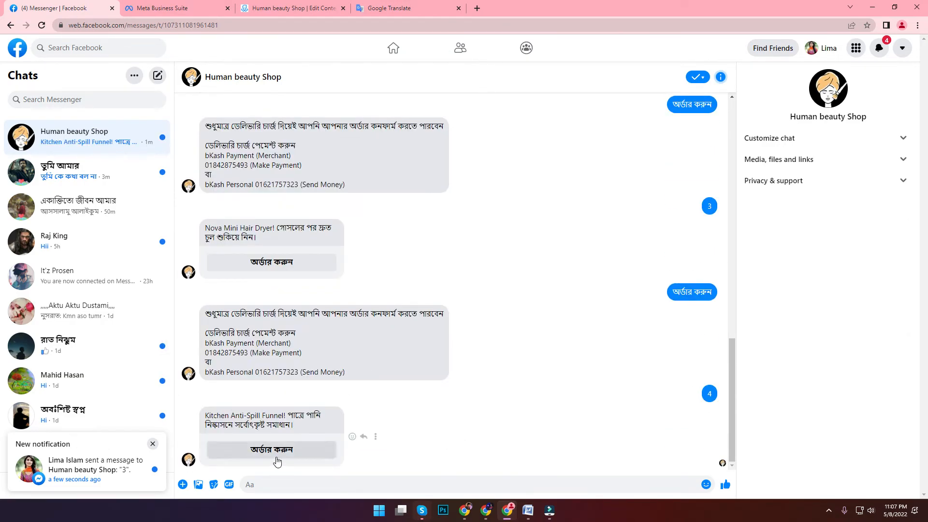
{"action": "left_click", "coordinate": [277, 453]}
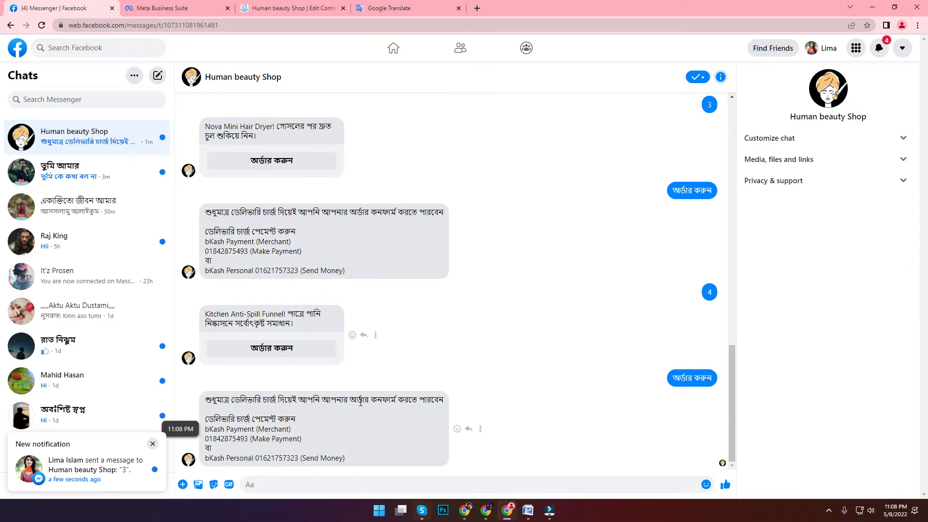
- Order product 6, the armpit whitening product, then return to the ManyChat editor
{"action": "scroll", "coordinate": [368, 402], "scroll_direction": "up", "scroll_amount": 10}
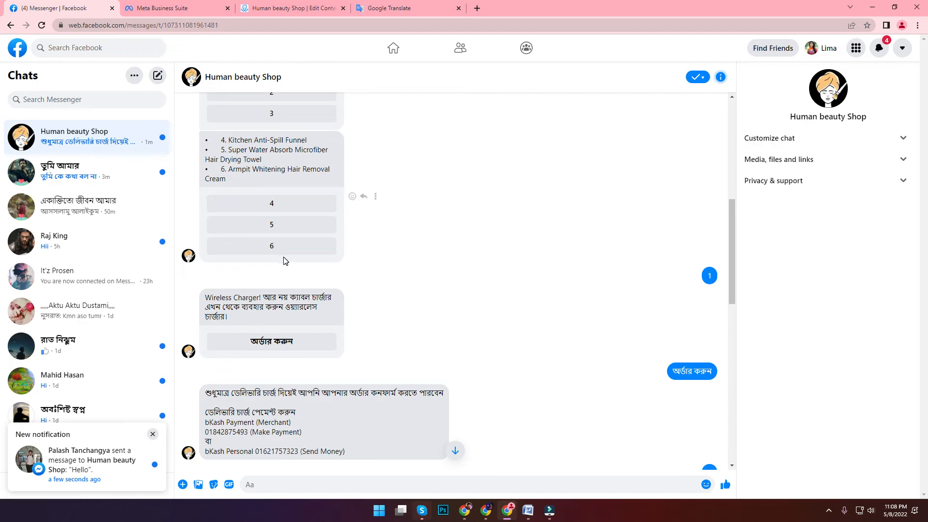
{"action": "left_click", "coordinate": [284, 246]}
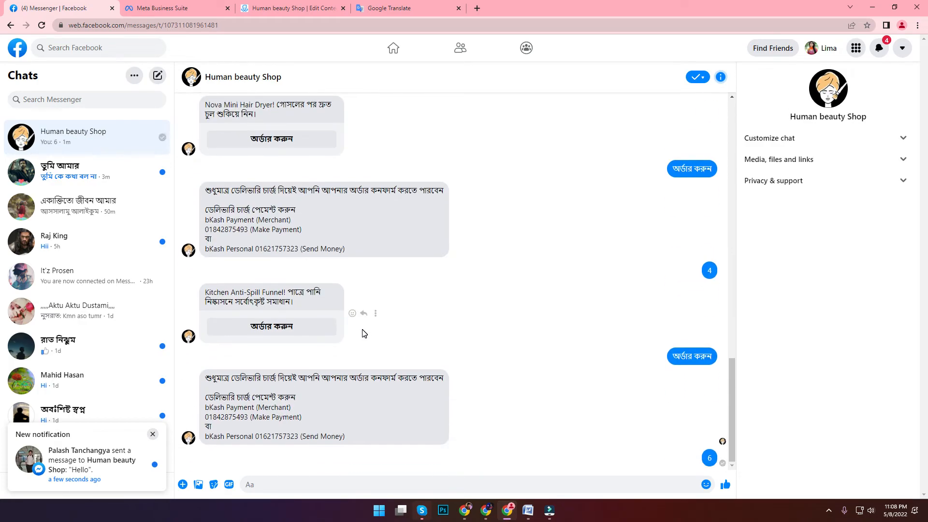
{"action": "left_click", "coordinate": [254, 448]}
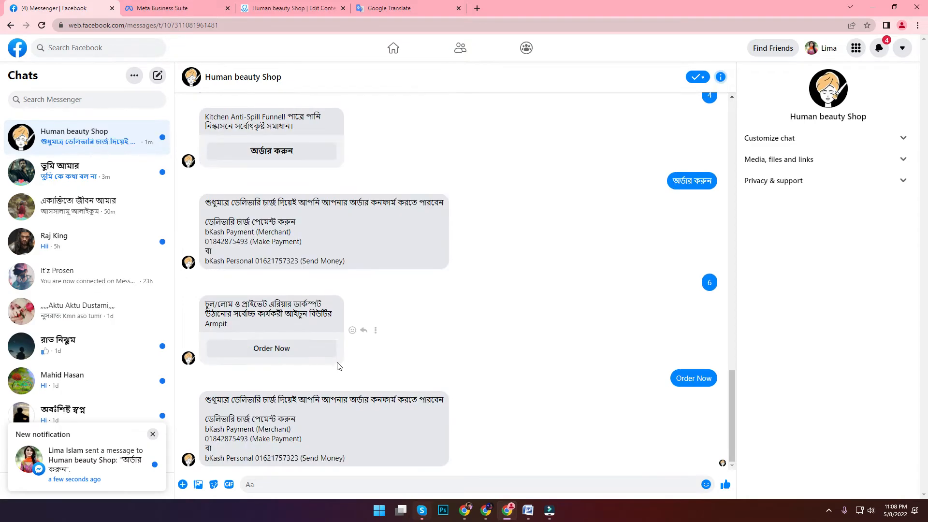
{"action": "left_click", "coordinate": [290, 8]}
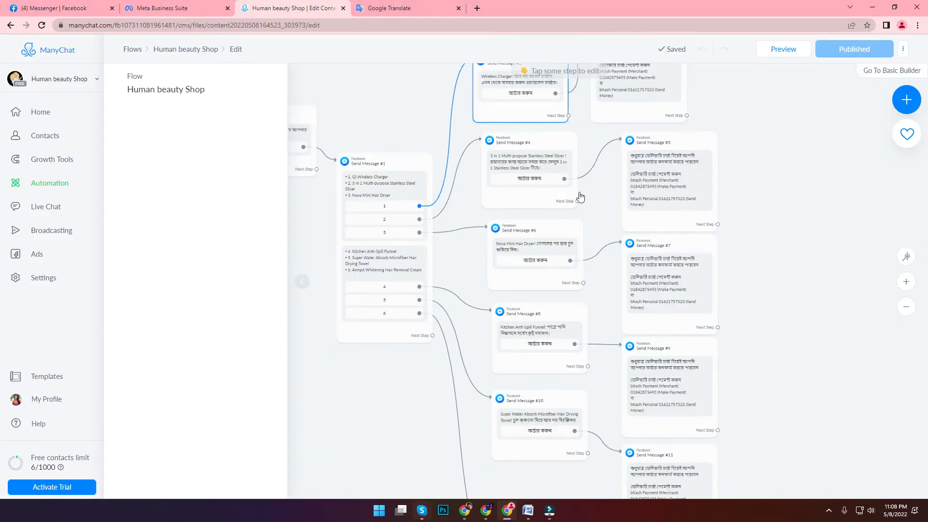
- Review the test conversation and three recent customer chats in the Business Suite inbox, then return to ManyChat
{"action": "left_click", "coordinate": [190, 10]}
{"action": "left_click", "coordinate": [112, 194]}
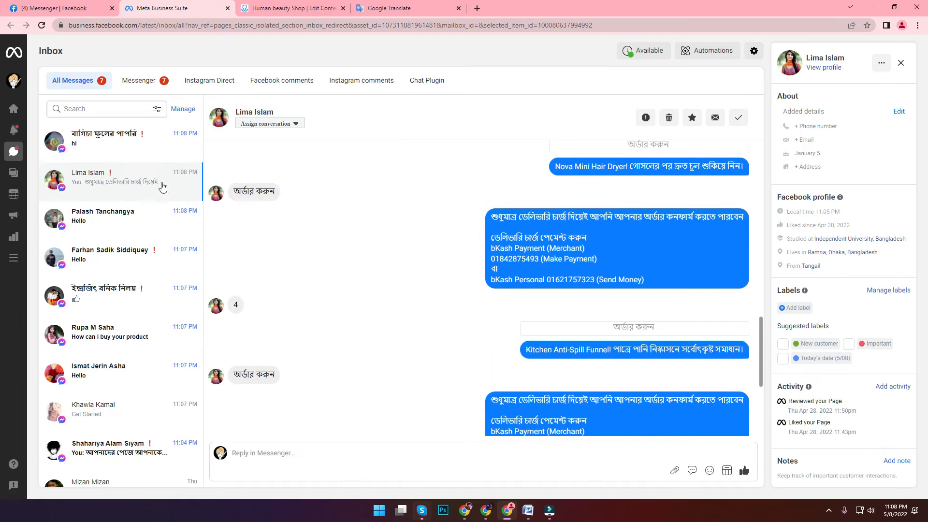
{"action": "left_click", "coordinate": [140, 148]}
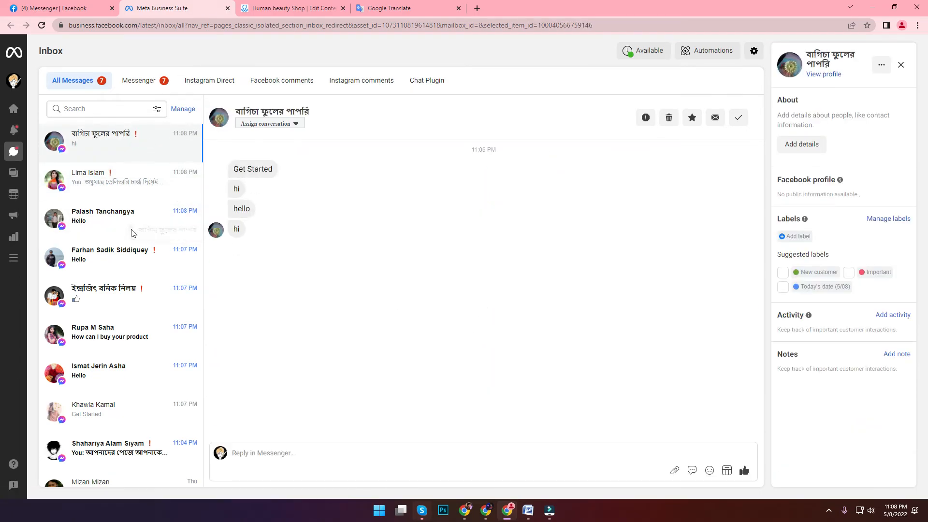
{"action": "left_click", "coordinate": [122, 254]}
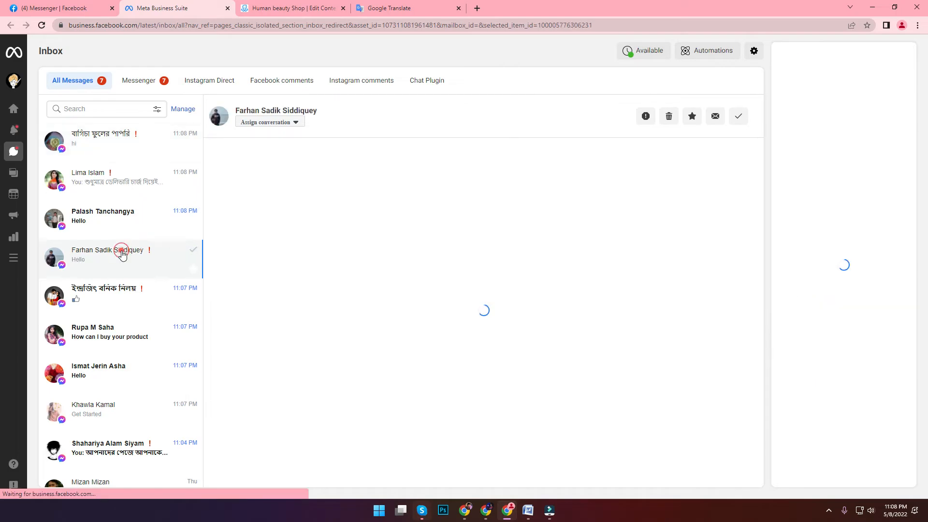
{"action": "left_click", "coordinate": [107, 295]}
{"action": "left_click", "coordinate": [297, 5]}
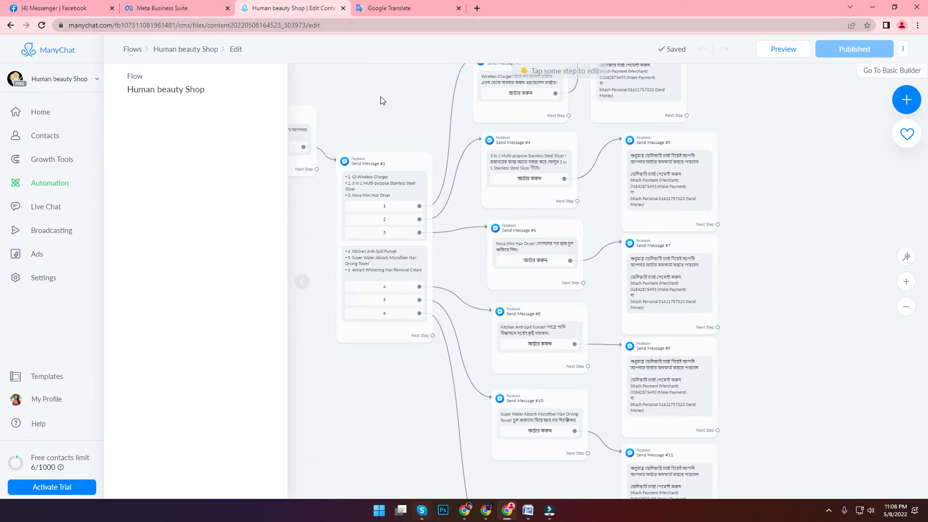
- Close the step editor and check the newest Business Suite inbox conversations before returning to ManyChat
{"action": "left_click", "coordinate": [833, 105]}
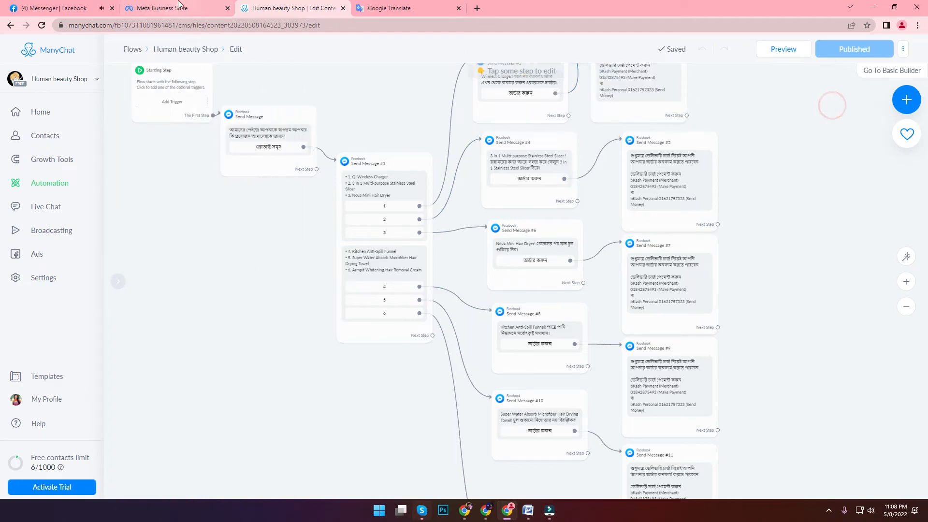
{"action": "left_click", "coordinate": [182, 8]}
{"action": "left_click", "coordinate": [119, 134]}
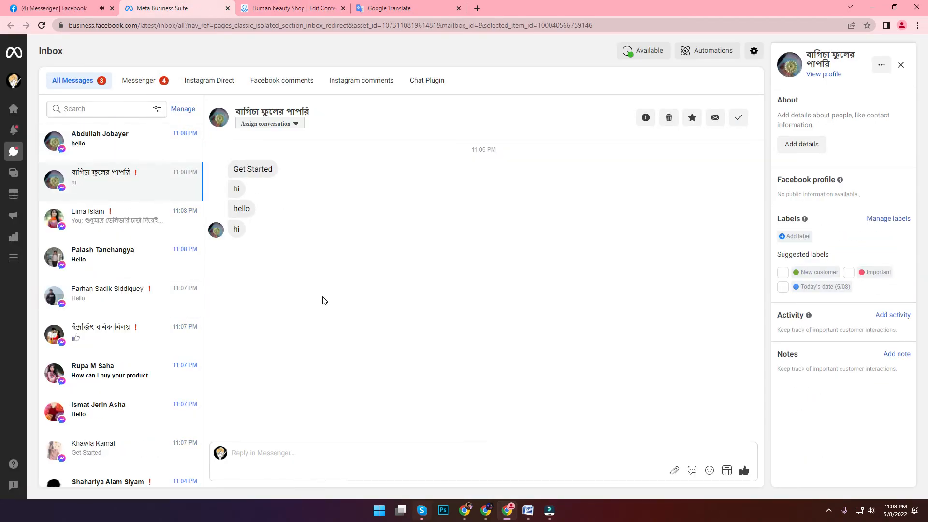
{"action": "left_click", "coordinate": [87, 139]}
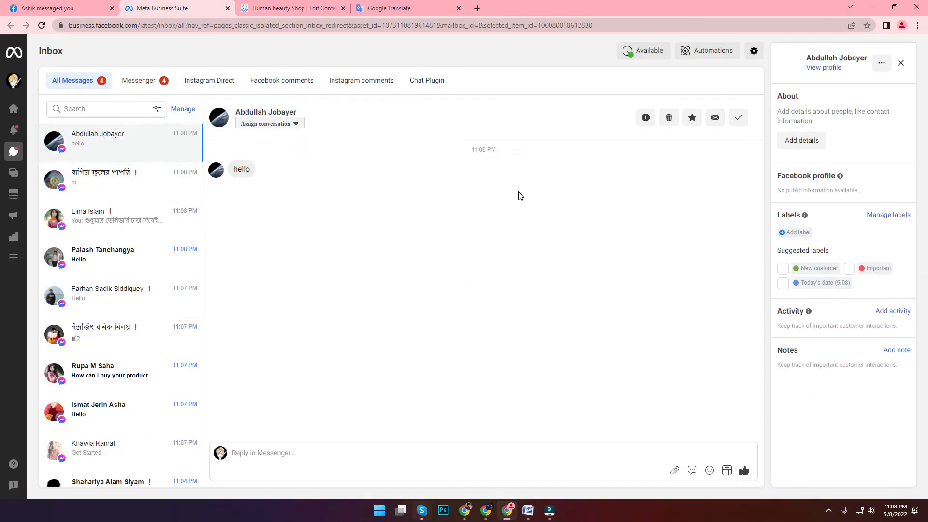
{"action": "left_click", "coordinate": [311, 8]}
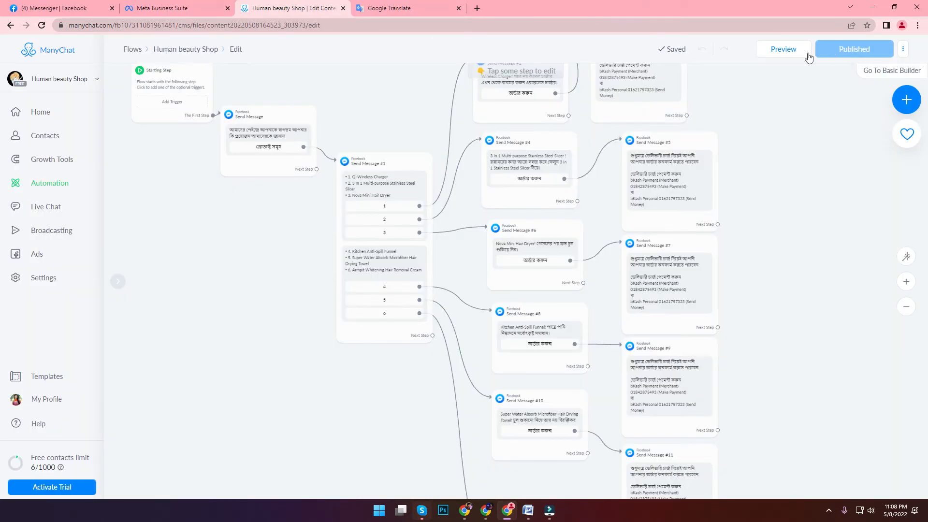
- Duplicate the Human beauty Shop flow into the Flows folder from its options list
{"action": "left_click", "coordinate": [903, 51]}
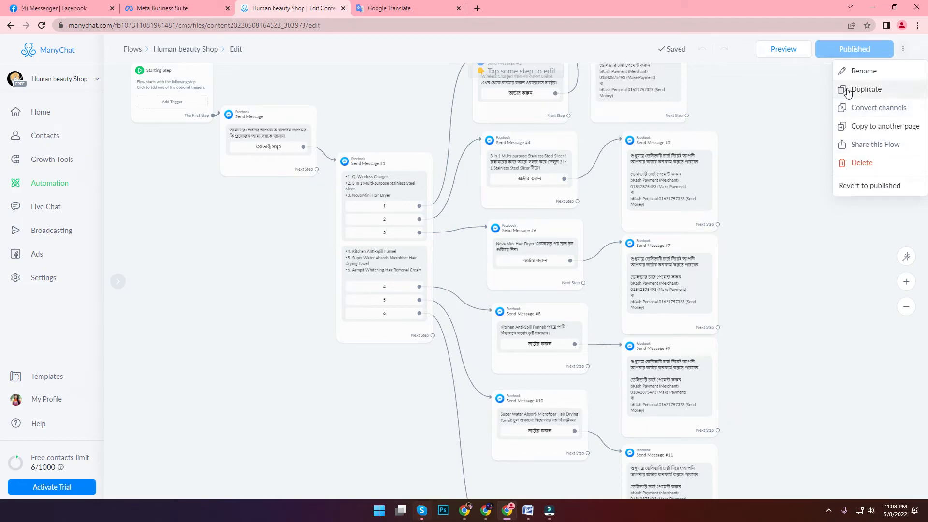
{"action": "left_click", "coordinate": [843, 92]}
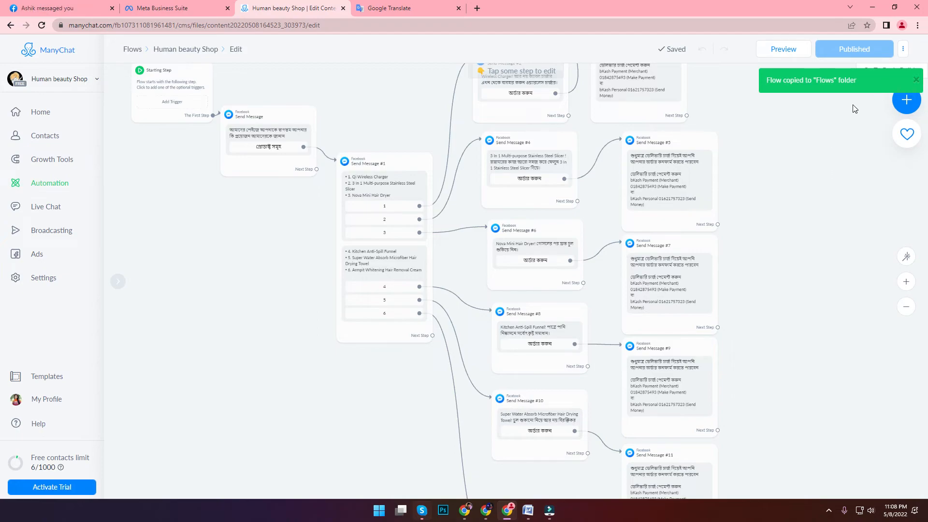
{"action": "left_click", "coordinate": [916, 81]}
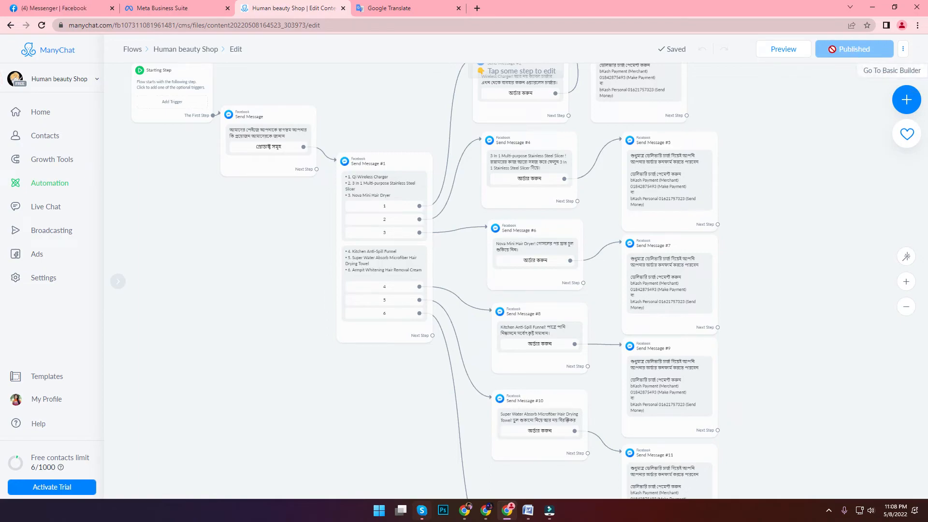
{"action": "left_click", "coordinate": [903, 48]}
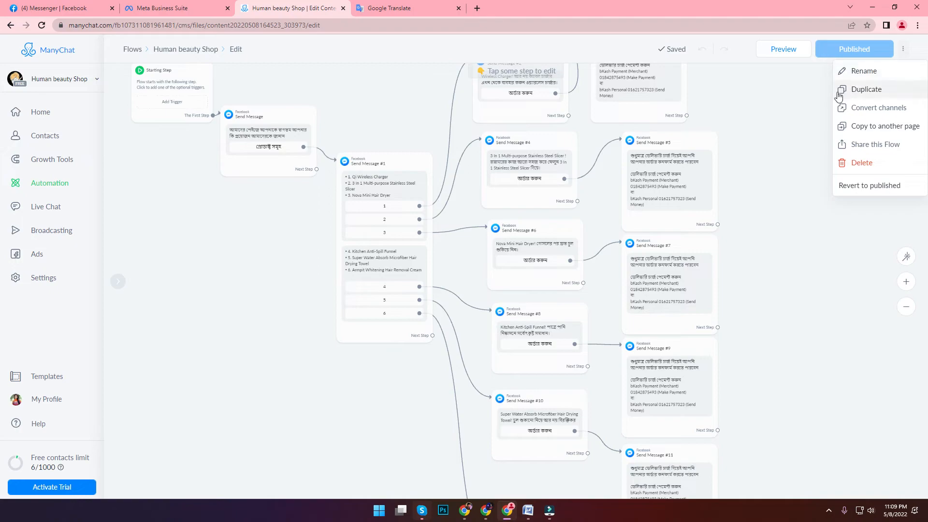
{"action": "left_click", "coordinate": [763, 153]}
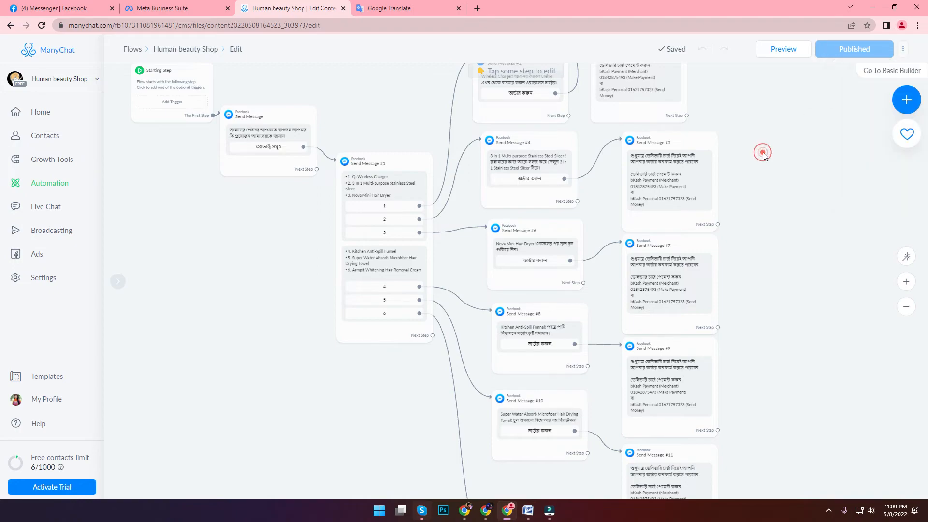
- Delete the trailing letters of item 6 in Send Message #1's items 4–6 text and publish
{"action": "left_click", "coordinate": [408, 286]}
{"action": "left_click", "coordinate": [154, 307]}
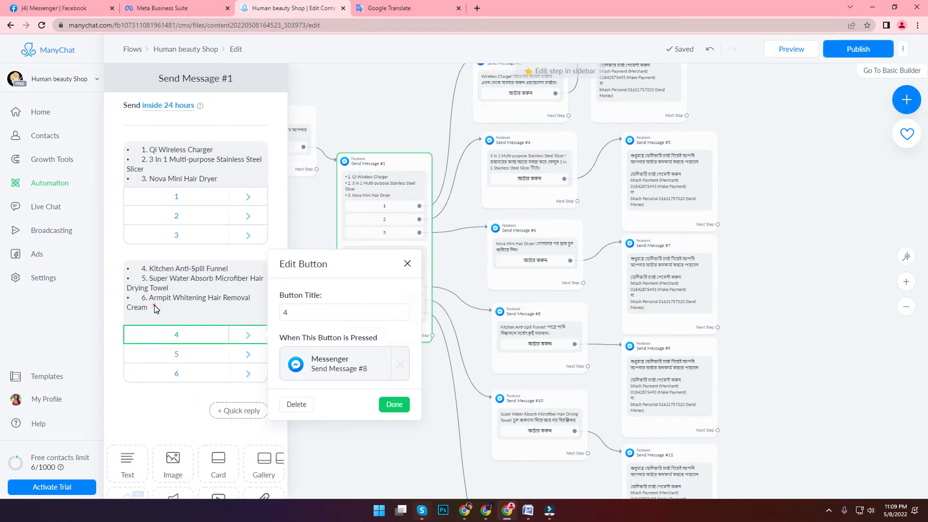
{"action": "key", "text": "BackSpace"}
{"action": "key", "text": "BackSpace"}
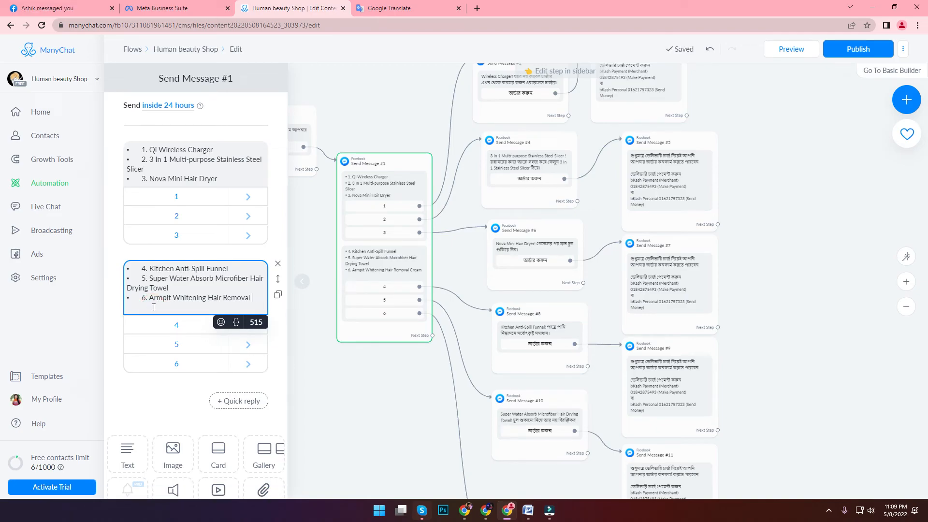
{"action": "left_click", "coordinate": [750, 204]}
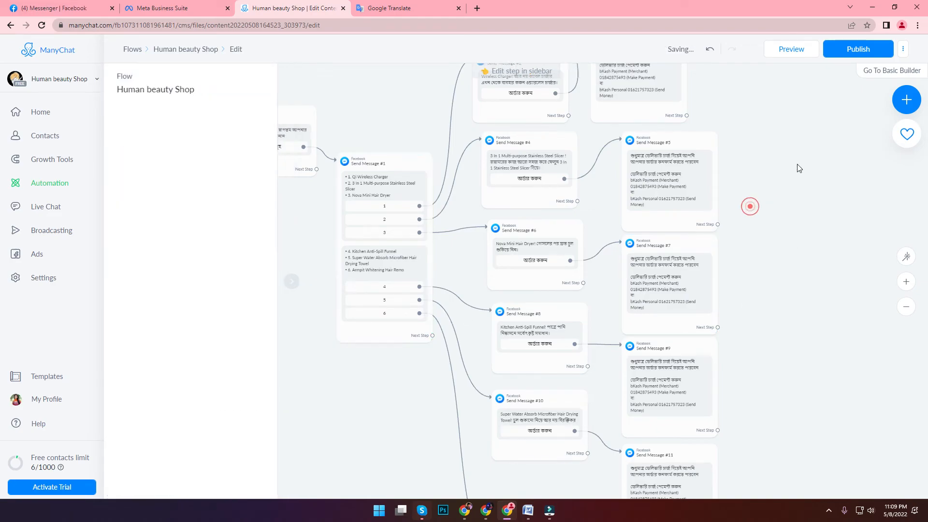
{"action": "left_click", "coordinate": [851, 45]}
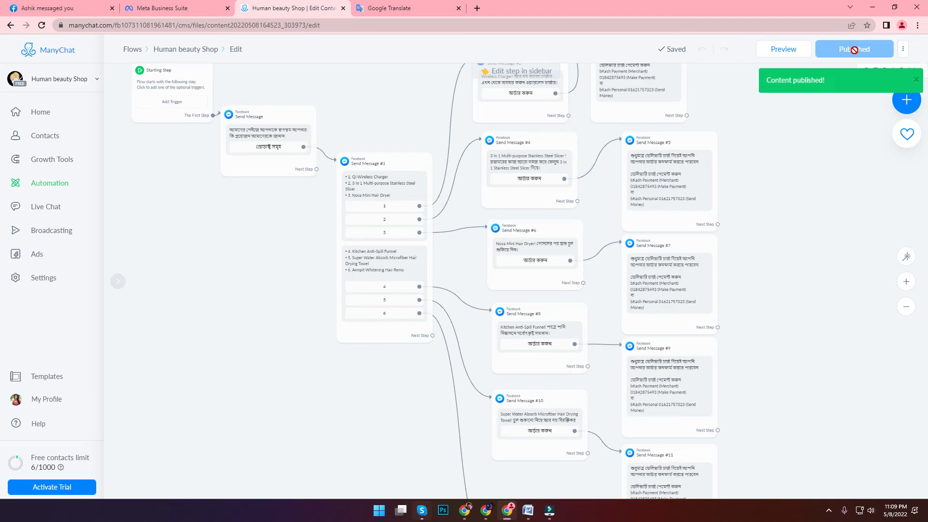
- Reload the flow editor, bring Send Message #1 back into view, then switch to the Business Suite inbox
{"action": "left_click", "coordinate": [42, 26]}
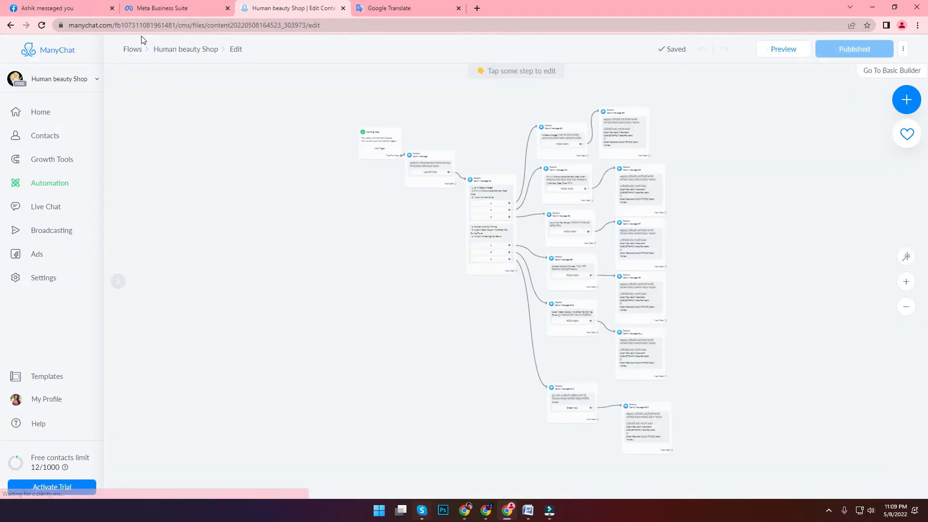
{"action": "scroll", "coordinate": [475, 261], "scroll_direction": "up", "scroll_amount": 4}
{"action": "scroll", "coordinate": [675, 191], "scroll_direction": "down", "scroll_amount": 5}
{"action": "left_click_drag", "start_coordinate": [512, 218], "coordinate": [162, 268]}
{"action": "scroll", "coordinate": [243, 217], "scroll_direction": "up", "scroll_amount": 4}
{"action": "left_click", "coordinate": [209, 6]}
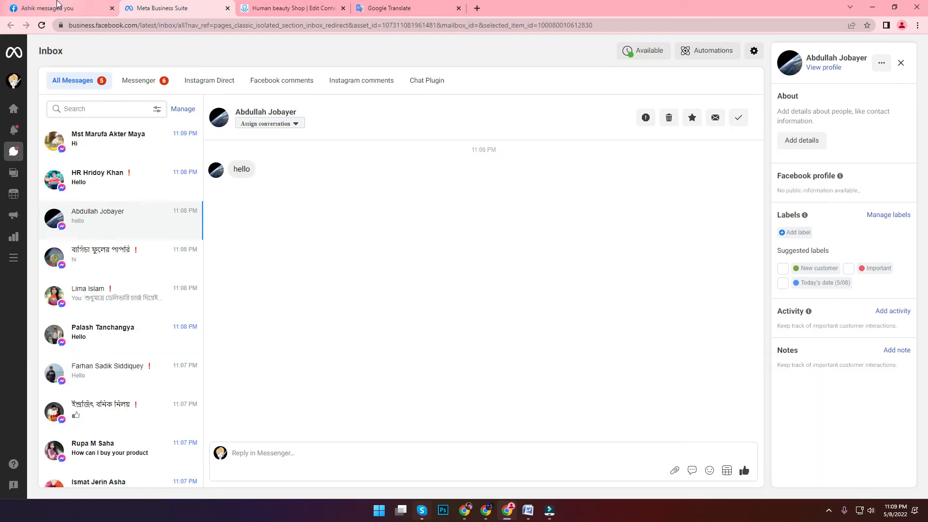
- Test Order Now in the Messenger bot chat, archive two personal chats, and return to Business Suite
{"action": "left_click", "coordinate": [82, 5]}
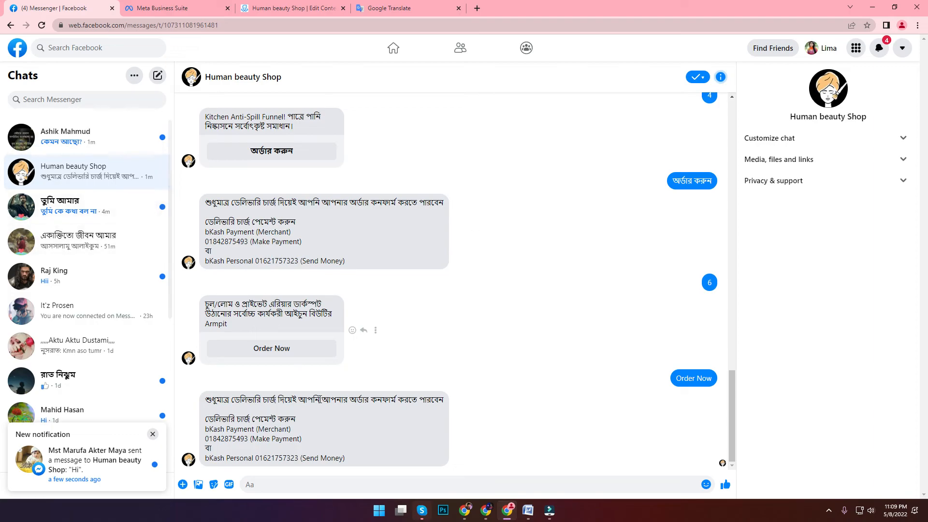
{"action": "left_click", "coordinate": [296, 348]}
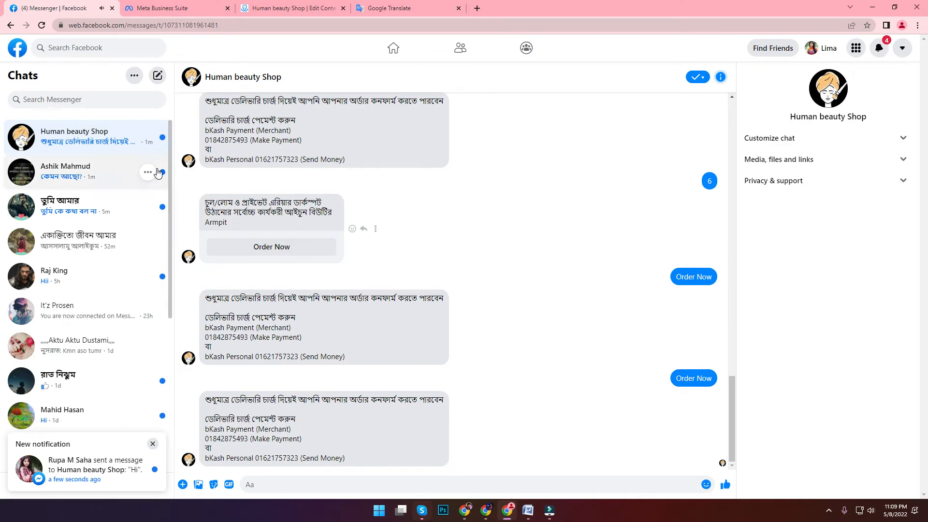
{"action": "left_click", "coordinate": [153, 172]}
{"action": "left_click", "coordinate": [115, 305]}
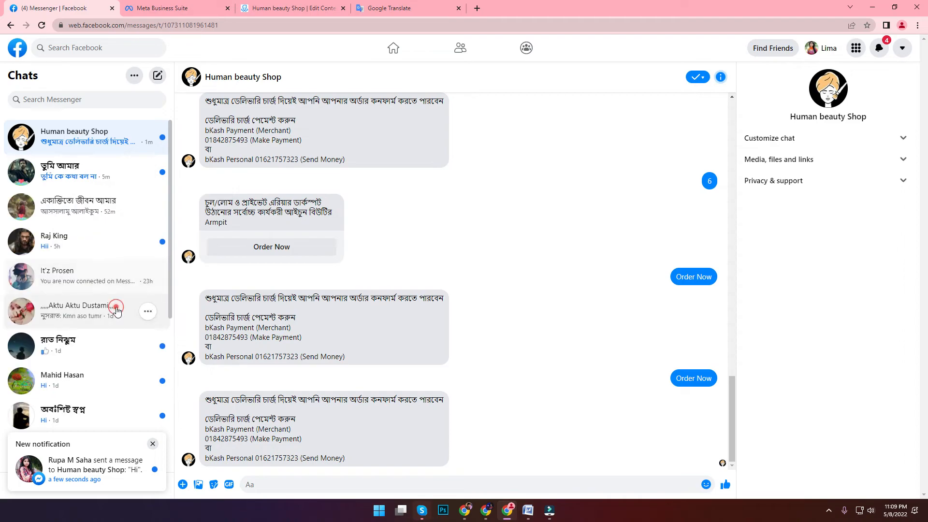
{"action": "left_click", "coordinate": [148, 172]}
{"action": "left_click", "coordinate": [119, 304]}
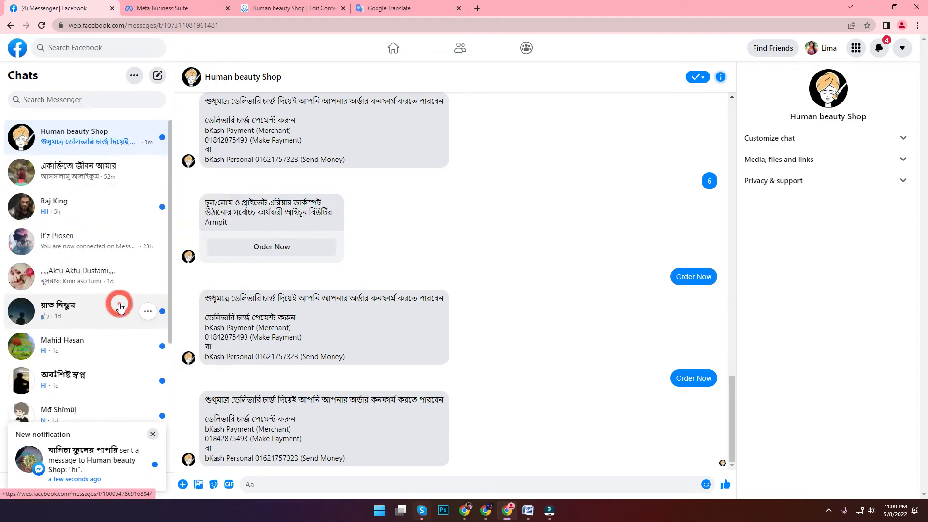
{"action": "left_click", "coordinate": [179, 7]}
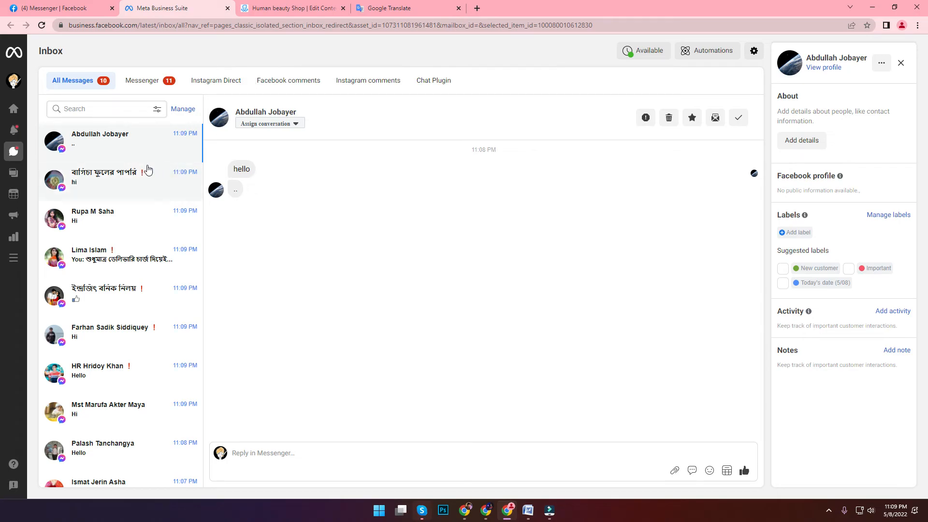
- Check the newest inbox conversations, including the thumbs-up one, for the away reply
{"action": "left_click", "coordinate": [129, 172]}
{"action": "left_click", "coordinate": [129, 145]}
{"action": "left_click", "coordinate": [129, 179]}
{"action": "left_click", "coordinate": [129, 133]}
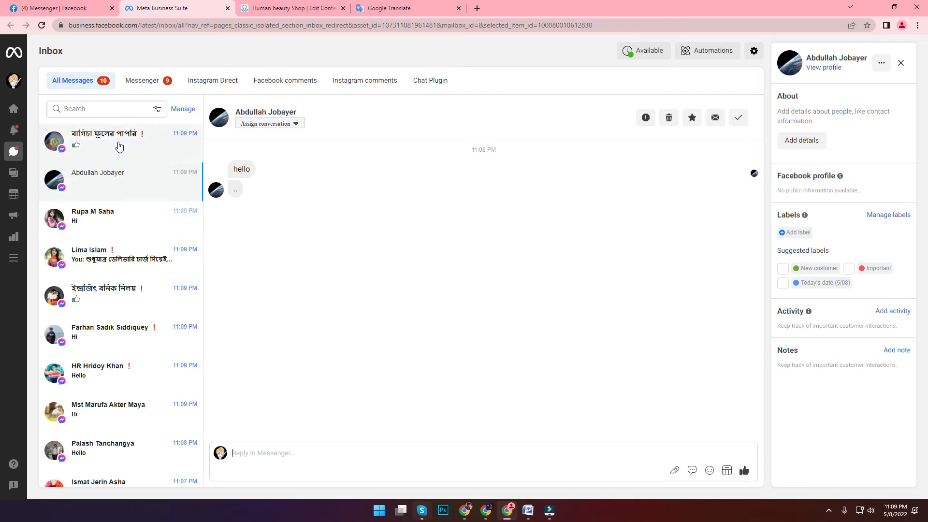
{"action": "left_click", "coordinate": [119, 149]}
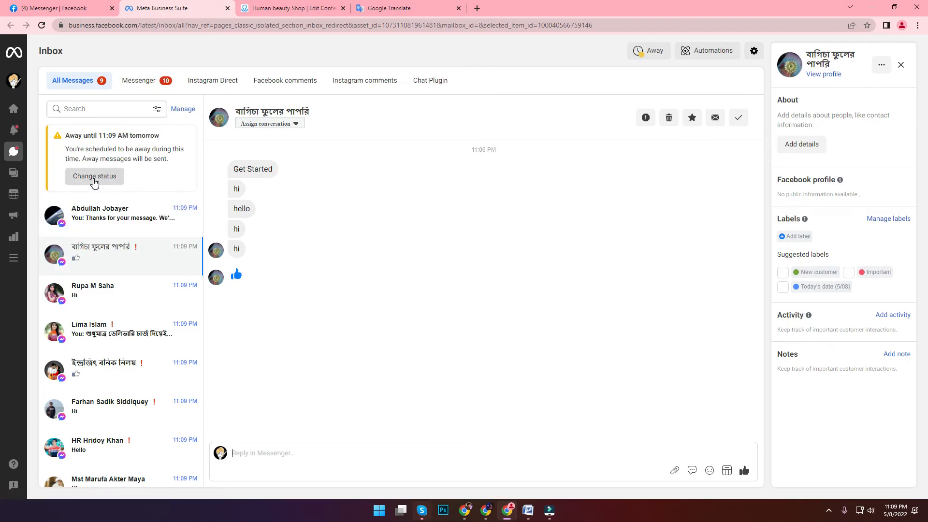
{"action": "left_click", "coordinate": [132, 229]}
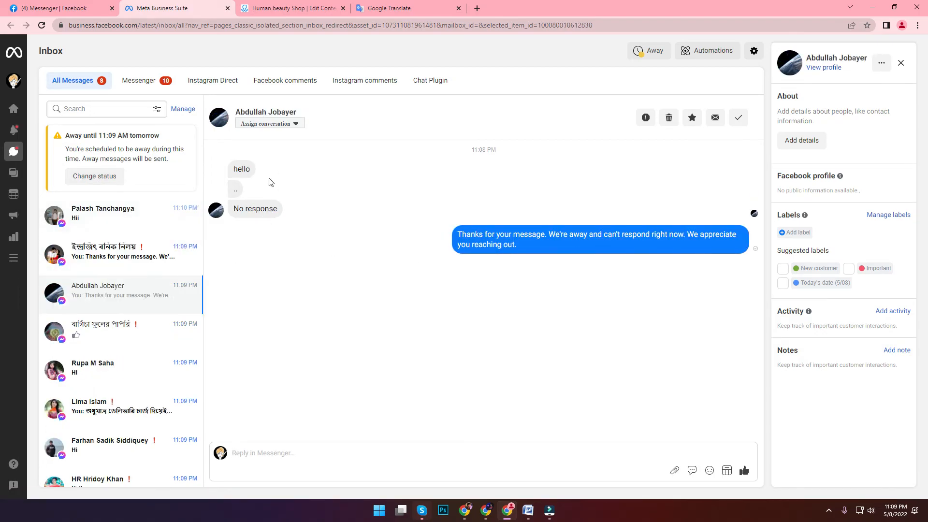
- Confirm the away reply in several more conversations, then open the inbox Automations settings
{"action": "right_click", "coordinate": [108, 174]}
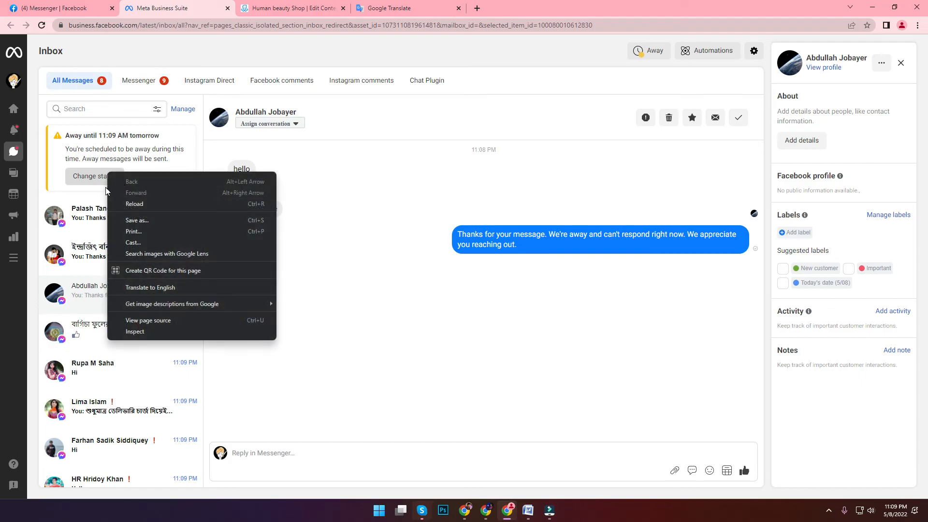
{"action": "left_click", "coordinate": [413, 255]}
{"action": "left_click", "coordinate": [121, 222]}
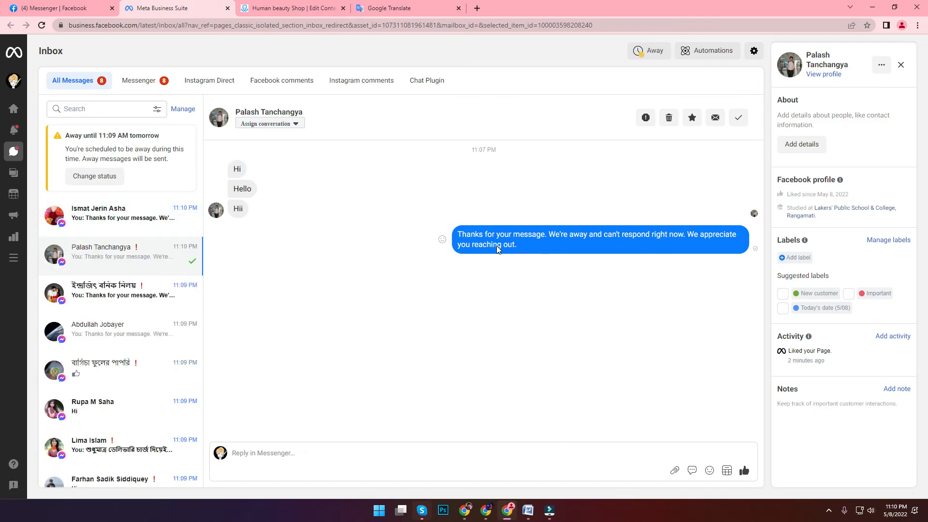
{"action": "left_click", "coordinate": [149, 213]}
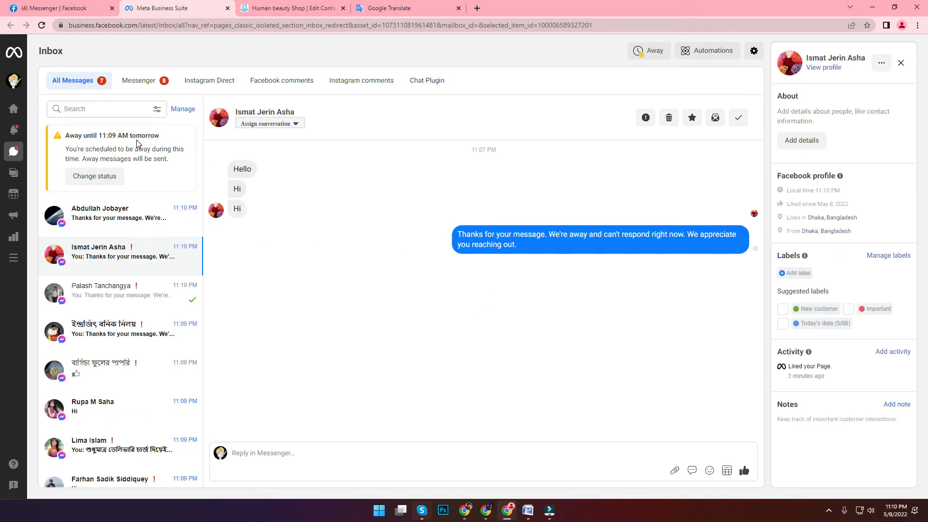
{"action": "left_click", "coordinate": [101, 210]}
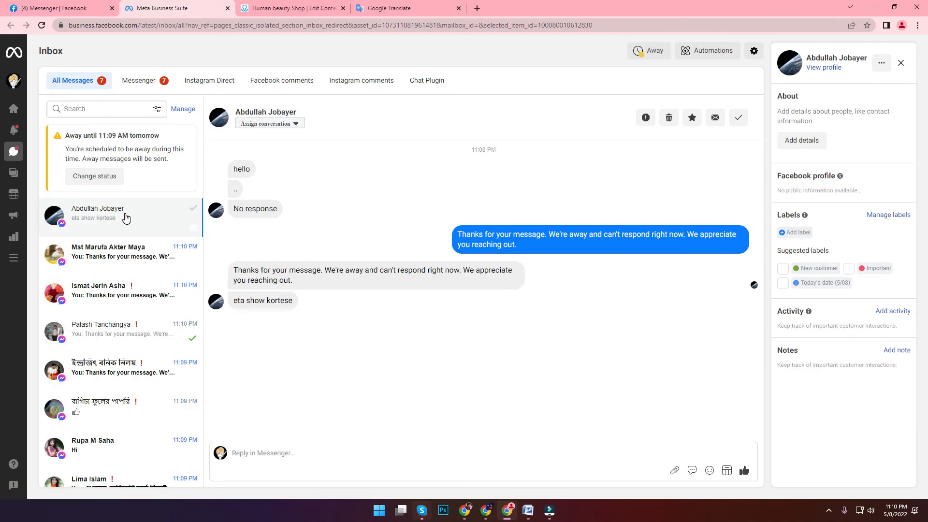
{"action": "left_click", "coordinate": [119, 250]}
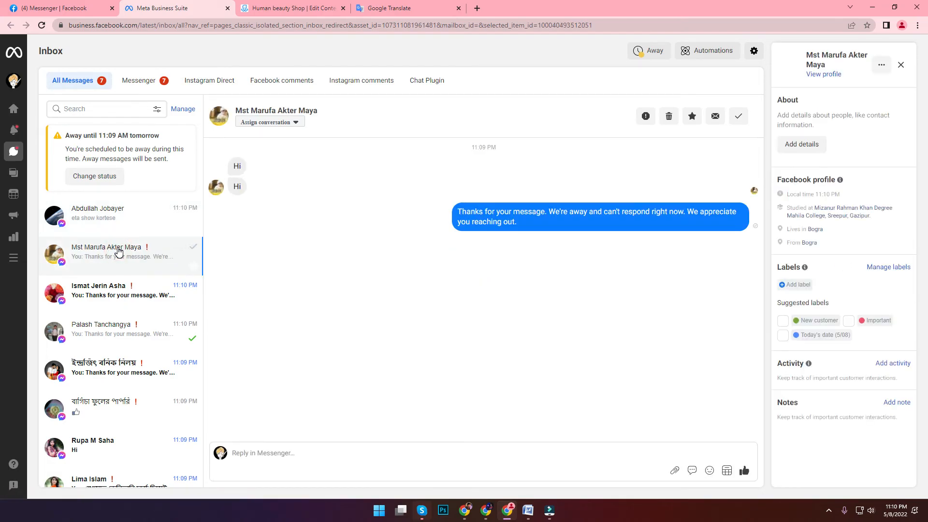
{"action": "left_click", "coordinate": [117, 220]}
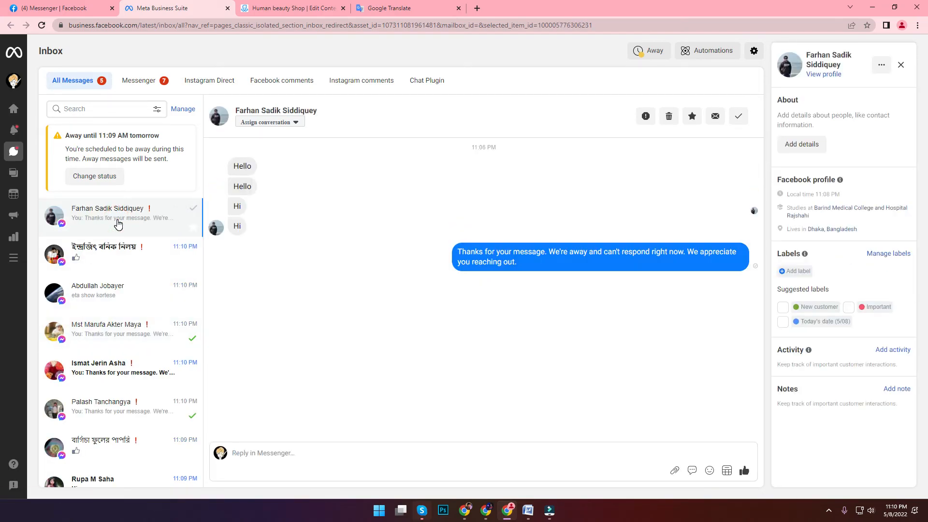
{"action": "left_click", "coordinate": [716, 51]}
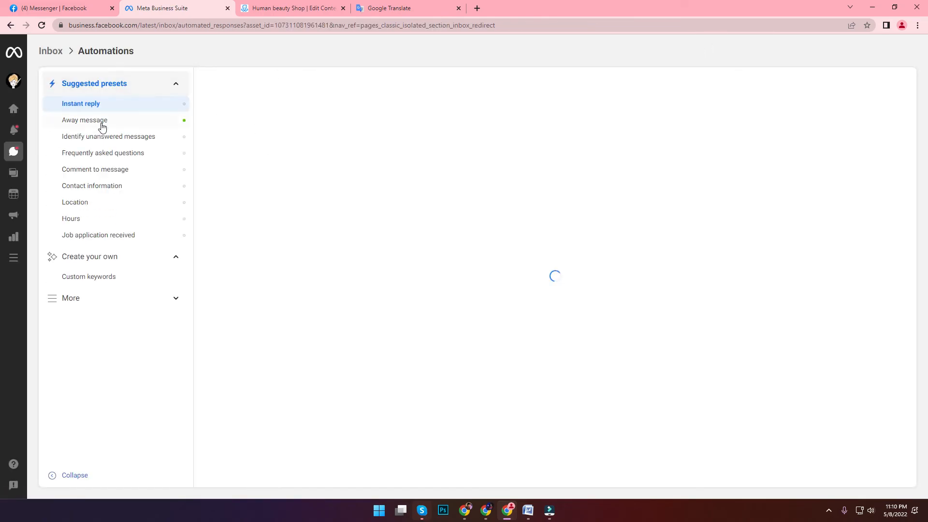
- Open the away message settings and try adding, then removing, a weekly schedule slot
{"action": "left_click", "coordinate": [108, 120]}
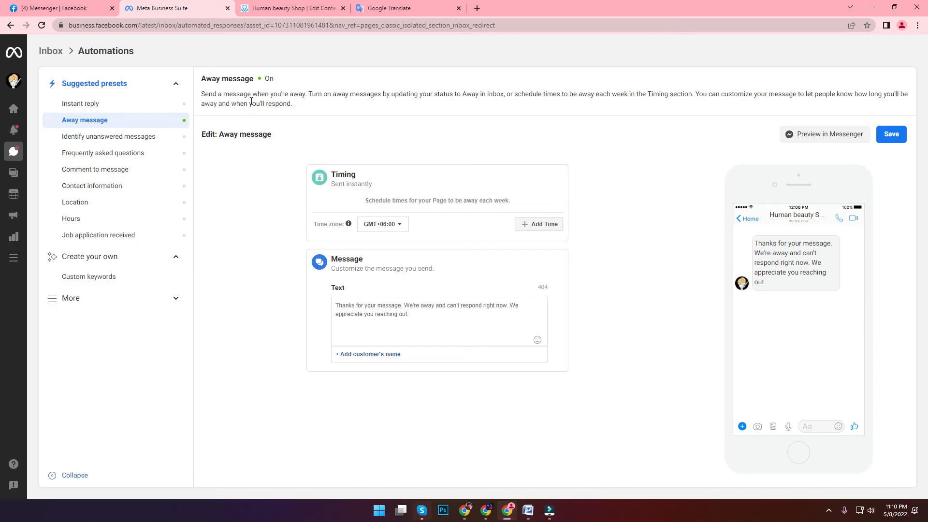
{"action": "left_click", "coordinate": [529, 227]}
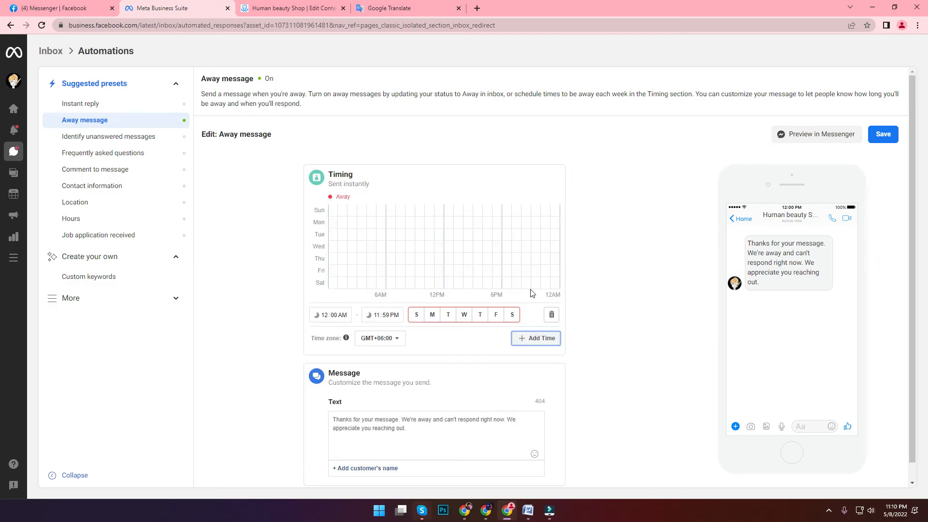
{"action": "left_click", "coordinate": [551, 315]}
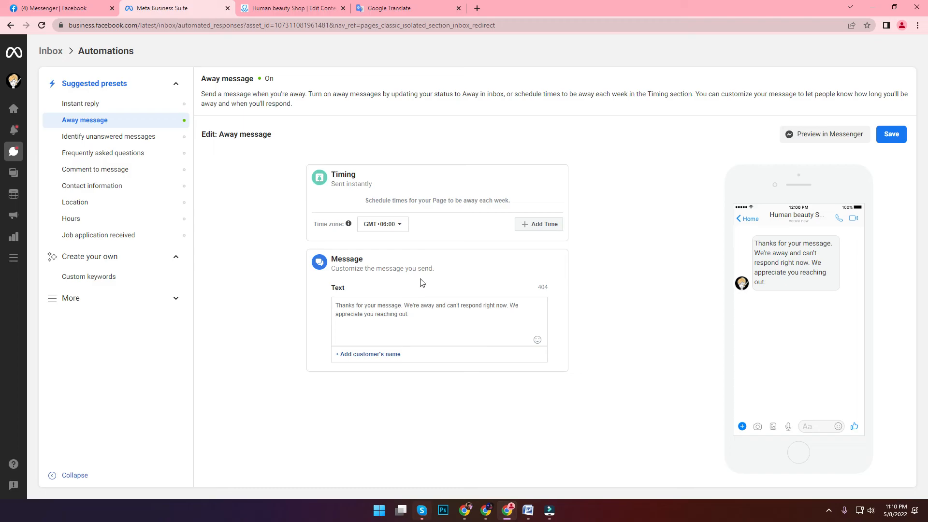
- Replace the away message text with only the First name of recipient tag, save, and reload
{"action": "triple_click", "coordinate": [396, 309]}
{"action": "key", "text": "BackSpace"}
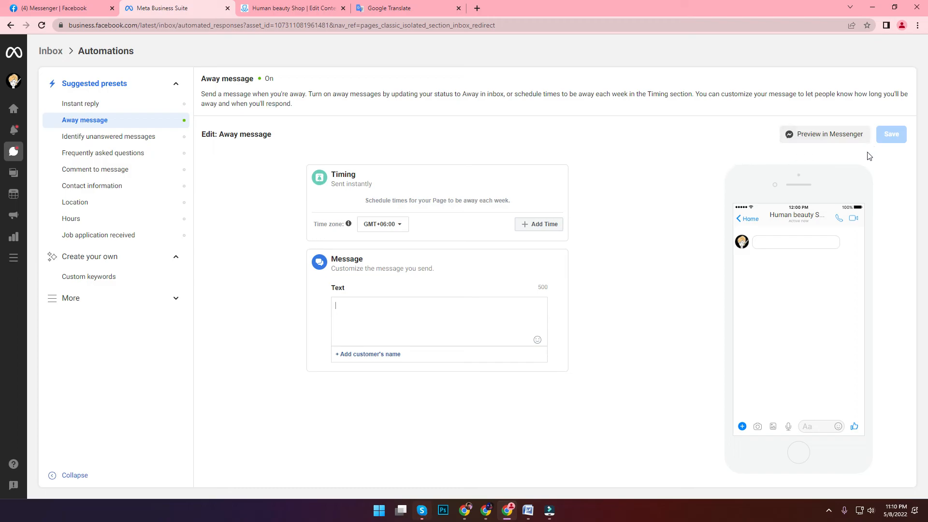
{"action": "left_click", "coordinate": [357, 354]}
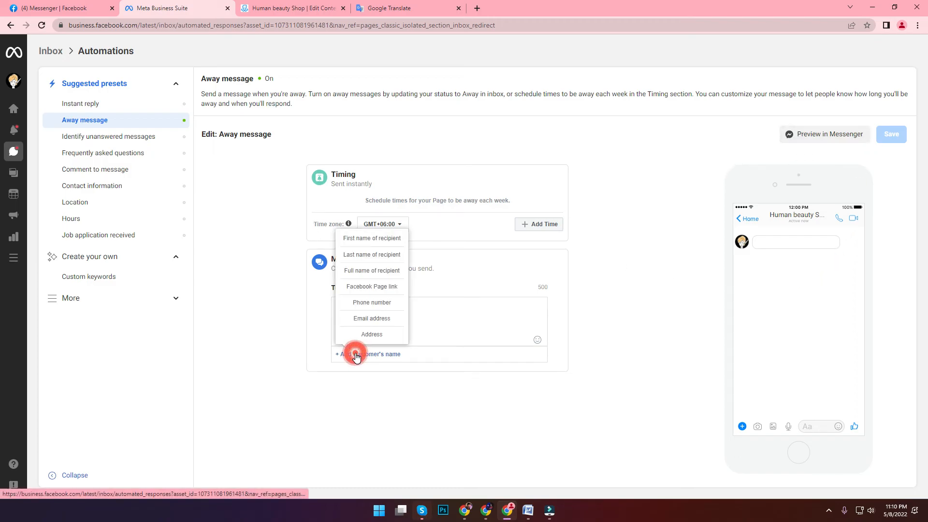
{"action": "left_click", "coordinate": [369, 317]}
{"action": "left_click", "coordinate": [372, 354]}
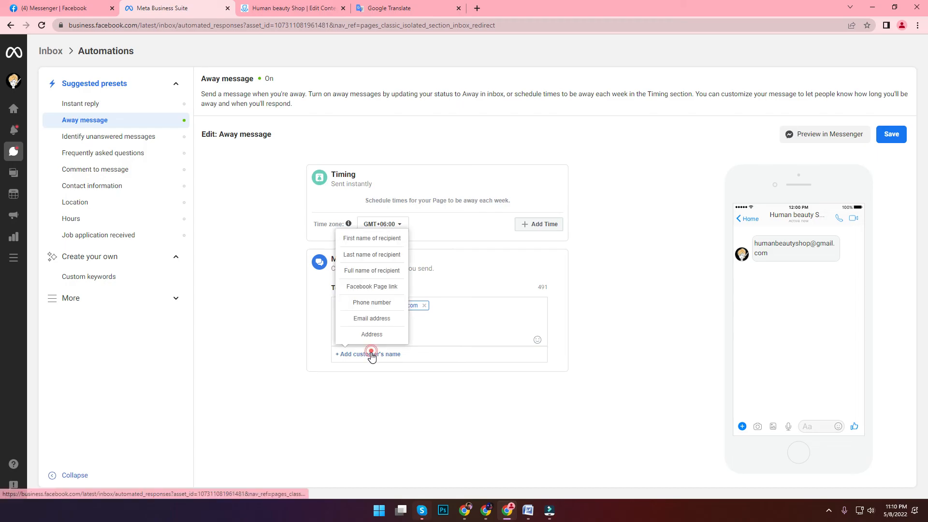
{"action": "left_click", "coordinate": [372, 238]}
{"action": "left_click", "coordinate": [425, 307]}
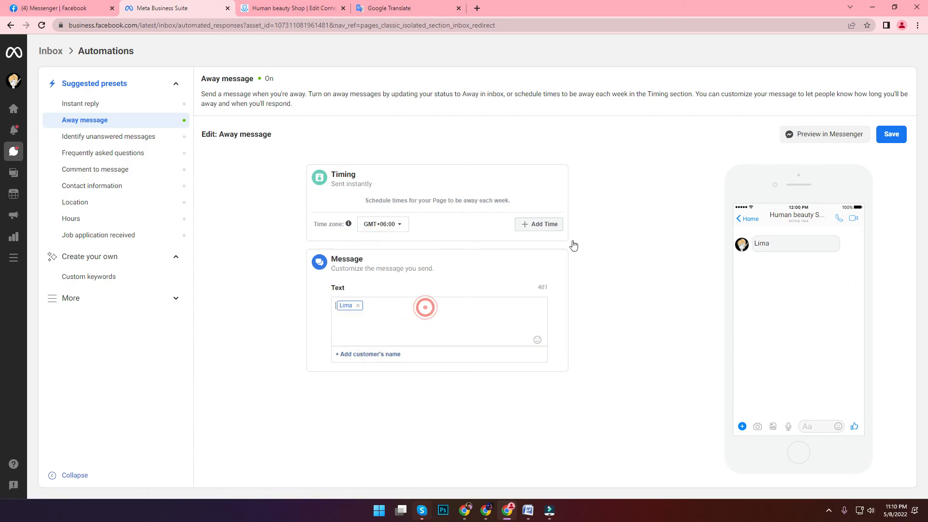
{"action": "left_click", "coordinate": [891, 134]}
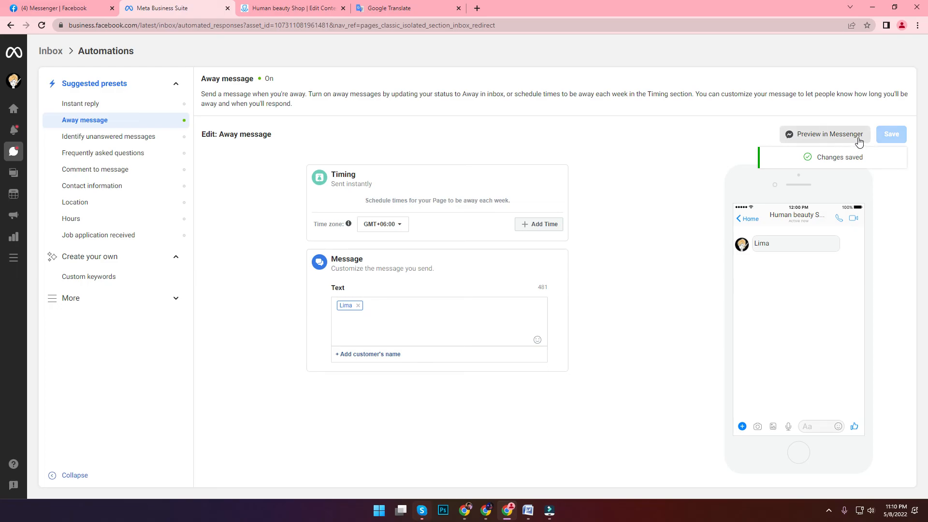
{"action": "left_click", "coordinate": [42, 25]}
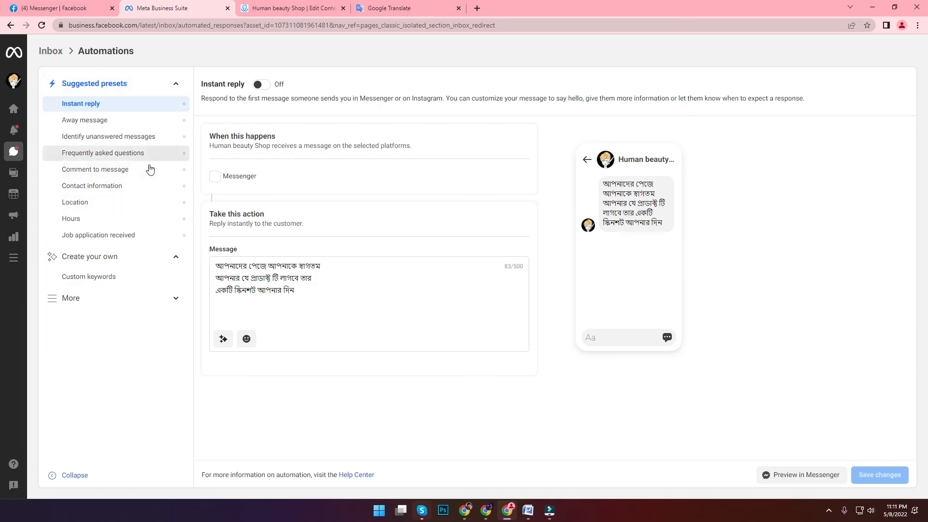
- Go back to the Business Suite inbox, dismiss the welcome card, and check the top two conversations' replies
{"action": "left_click", "coordinate": [63, 8]}
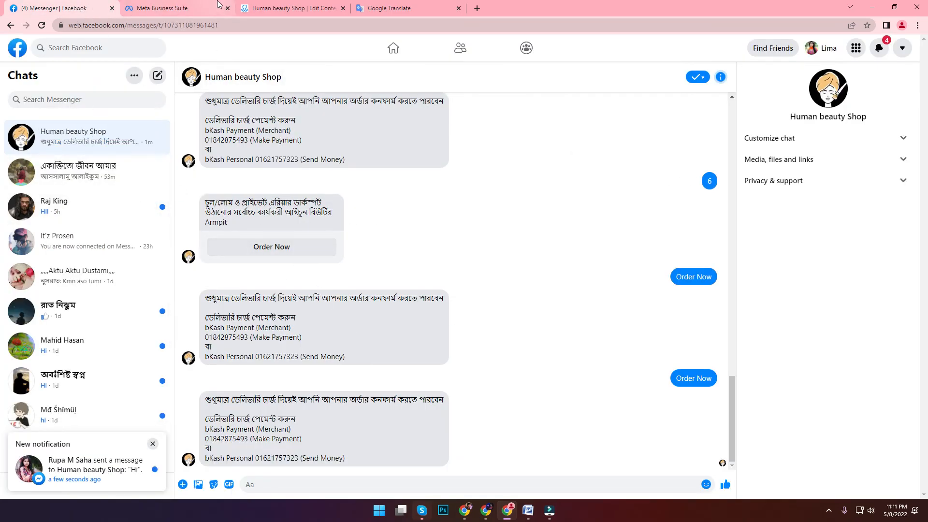
{"action": "left_click", "coordinate": [192, 7]}
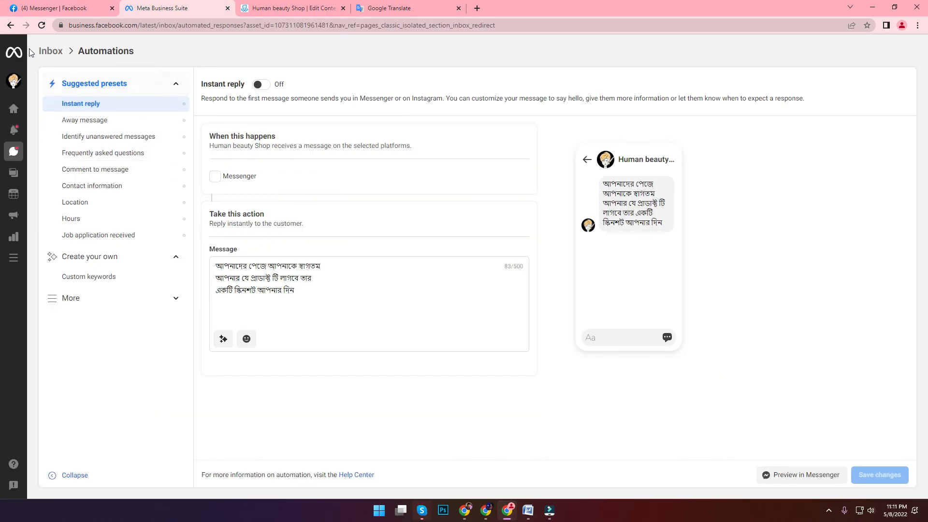
{"action": "left_click", "coordinate": [11, 25]}
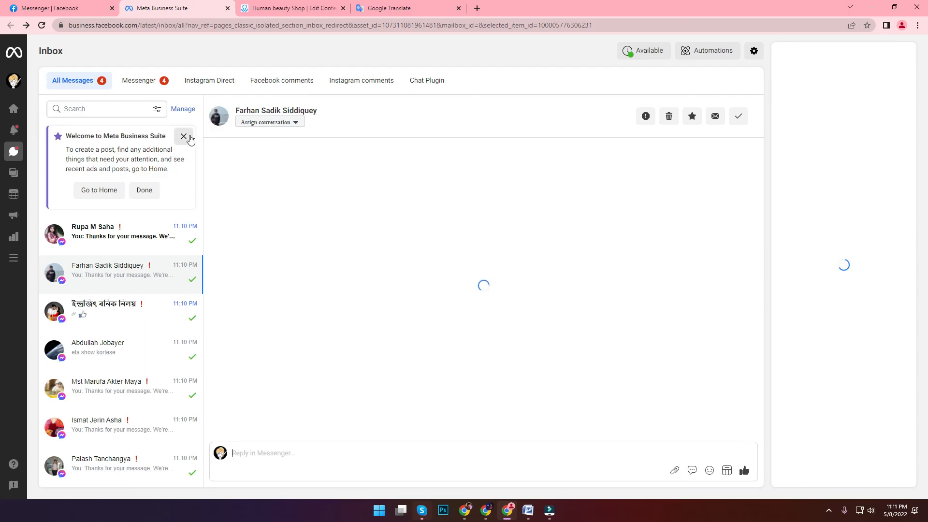
{"action": "left_click", "coordinate": [184, 139]}
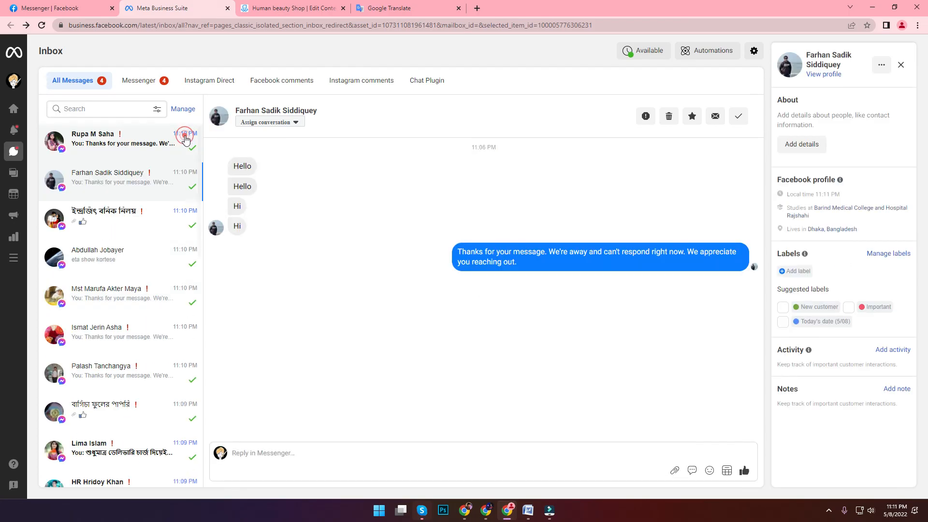
{"action": "left_click", "coordinate": [127, 146]}
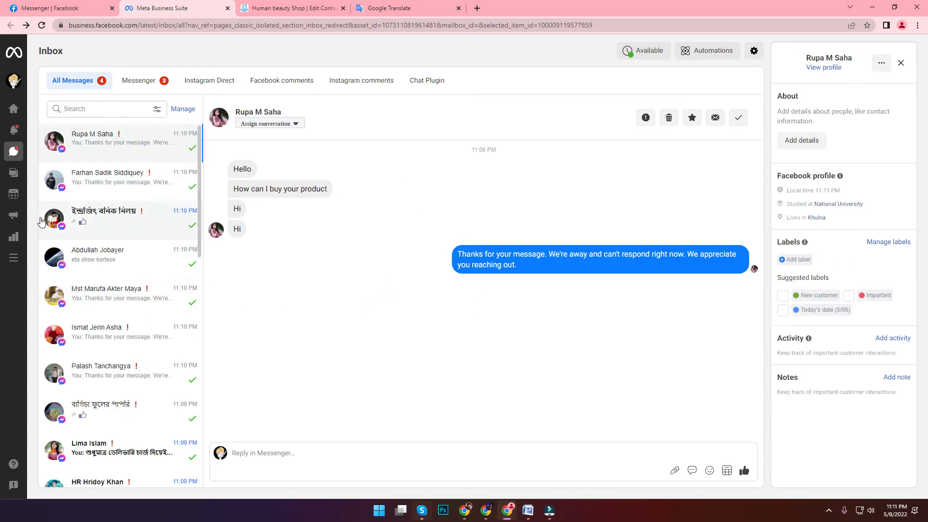
{"action": "left_click", "coordinate": [105, 212]}
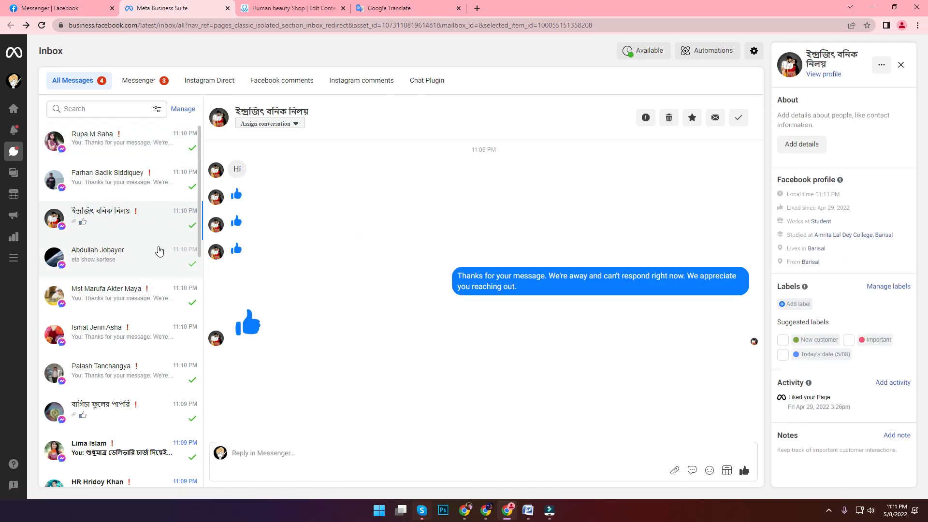
{"action": "scroll", "coordinate": [145, 295], "scroll_direction": "down", "scroll_amount": 4}
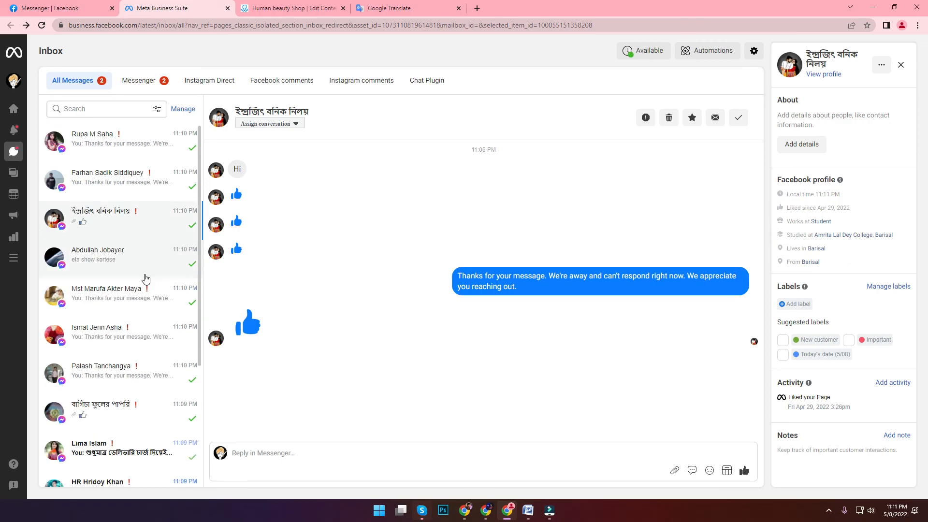
- Order the Nova Mini Hair Dryer again from the Messenger chat with the shop
{"action": "left_click", "coordinate": [54, 8]}
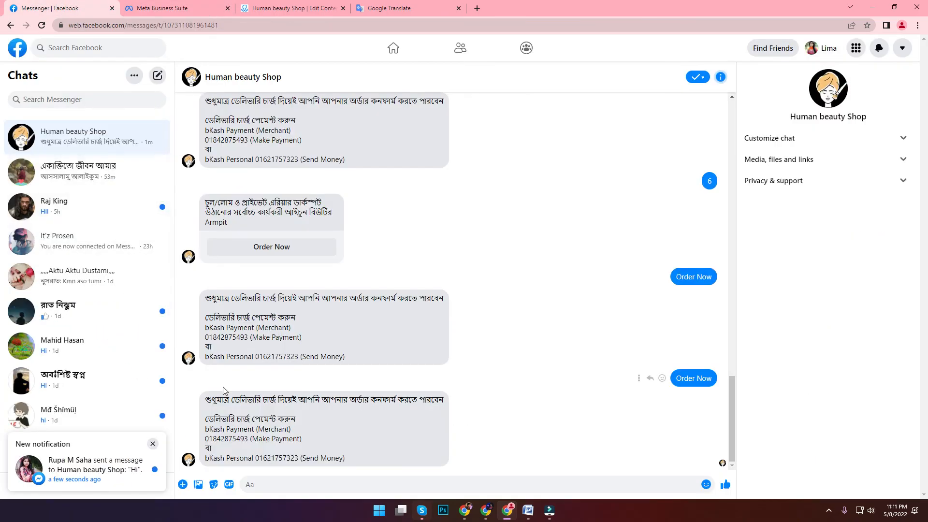
{"action": "scroll", "coordinate": [351, 386], "scroll_direction": "up", "scroll_amount": 6}
{"action": "left_click", "coordinate": [269, 199]}
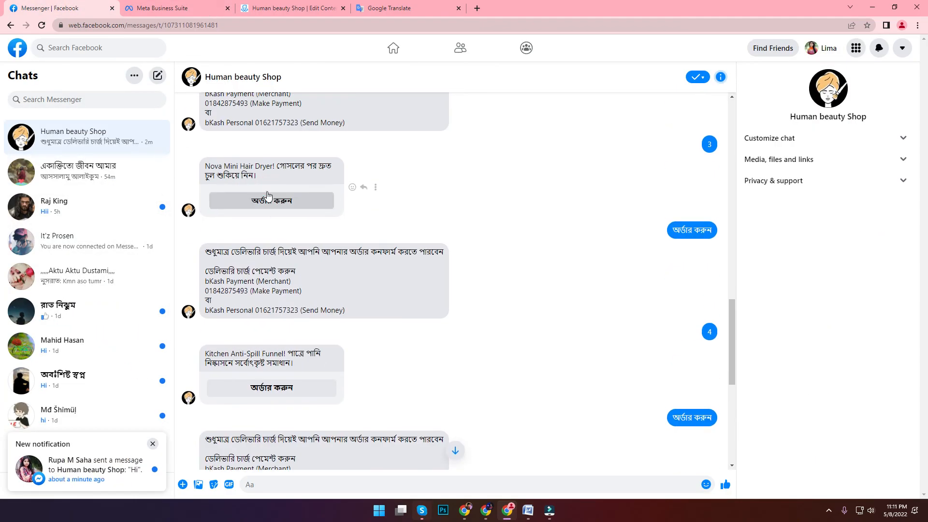
{"action": "mouse_move", "coordinate": [467, 516]}
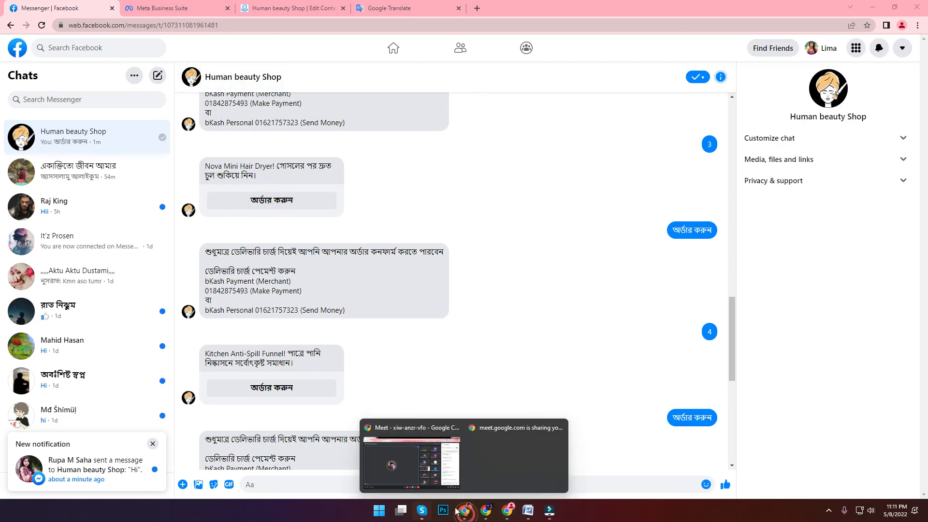
{"action": "left_click", "coordinate": [426, 464]}
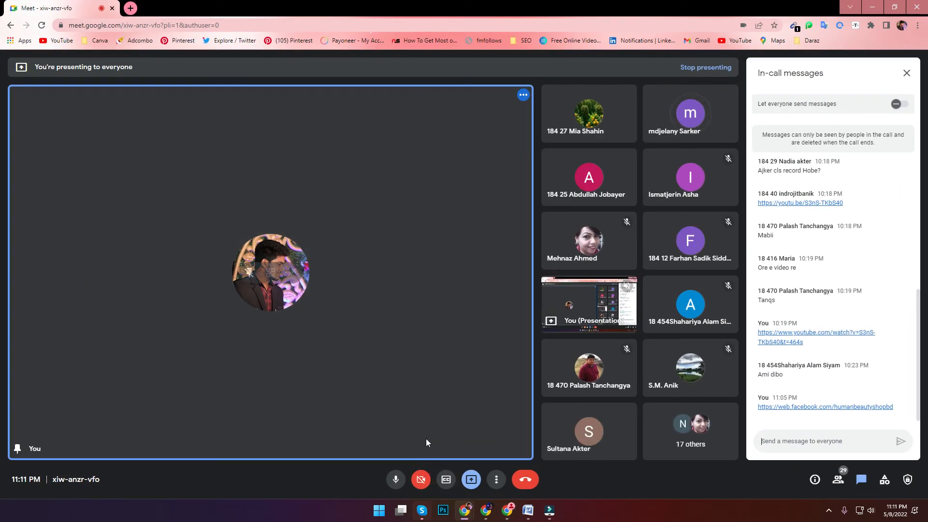
{"action": "left_click", "coordinate": [872, 8]}
- Open the inbox conversation holding the order messages, then return to the ManyChat flow editor
{"action": "left_click", "coordinate": [175, 15]}
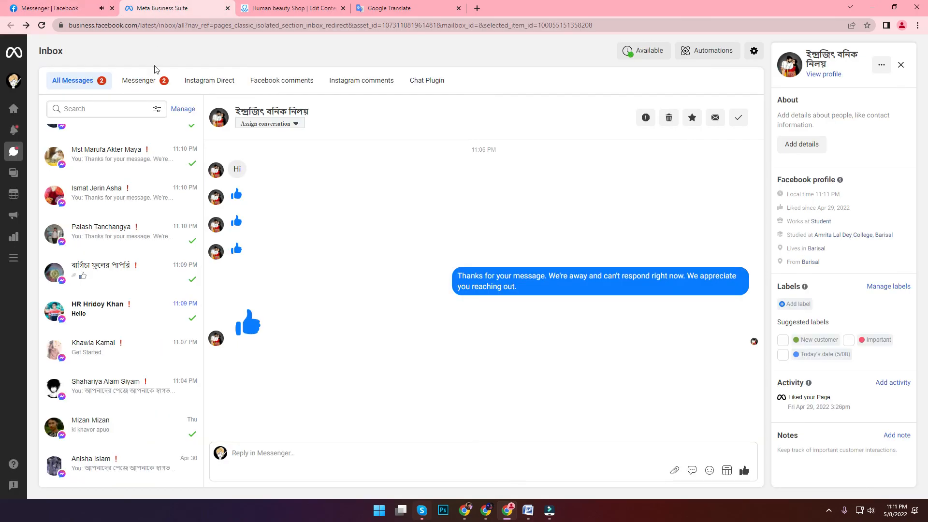
{"action": "left_click", "coordinate": [131, 151]}
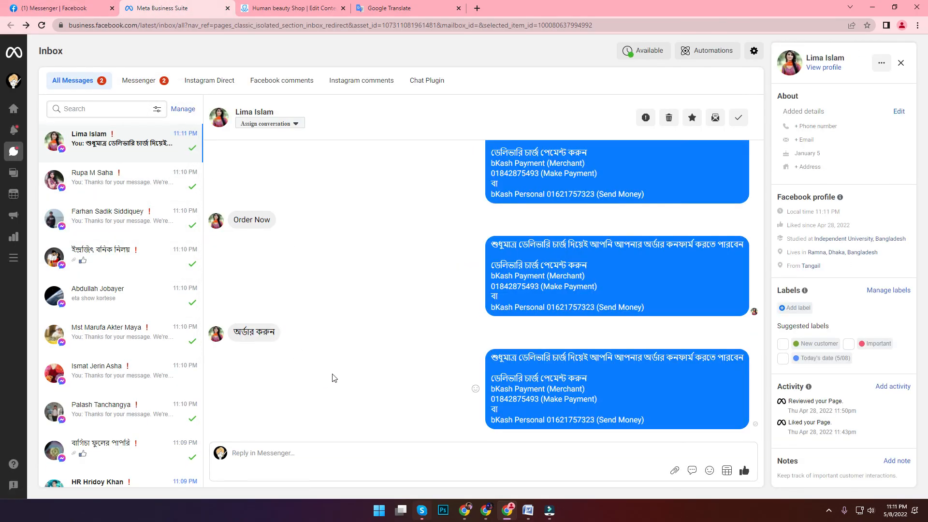
{"action": "left_click", "coordinate": [296, 8]}
{"action": "scroll", "coordinate": [591, 263], "scroll_direction": "up", "scroll_amount": 3}
- Zoom out to view the whole product-order flow, then return to the Business Suite inbox
{"action": "scroll", "coordinate": [585, 262], "scroll_direction": "down", "scroll_amount": 8}
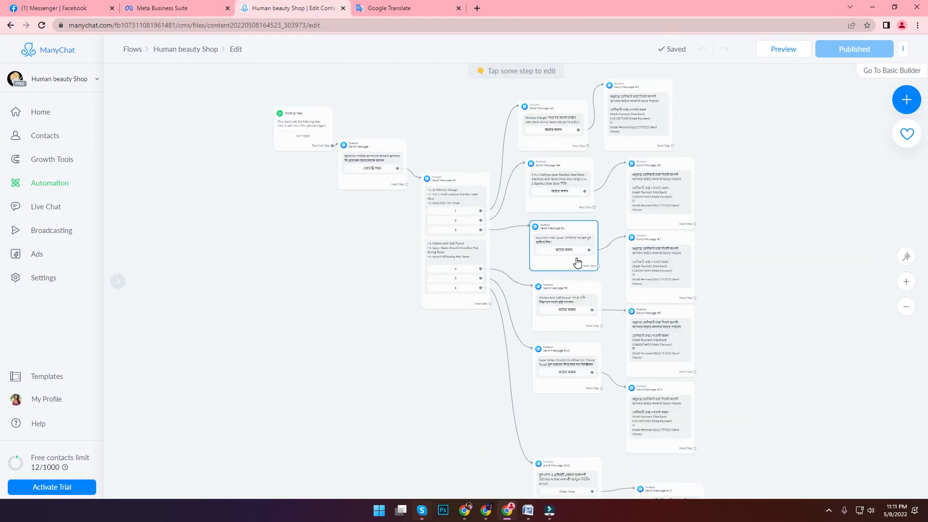
{"action": "left_click", "coordinate": [174, 8]}
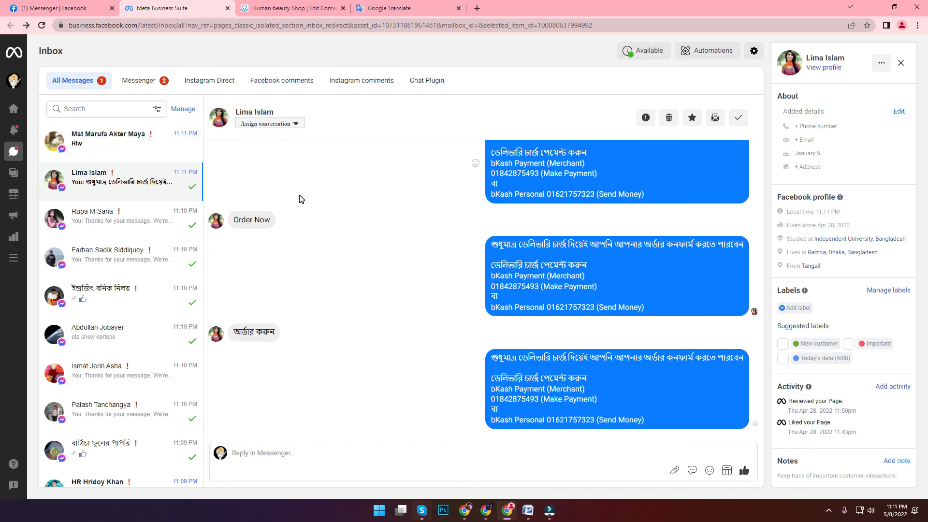
- Open the three newest inbox conversations, ending on the visitor chat showing only 'Get Started'
{"action": "left_click", "coordinate": [112, 138]}
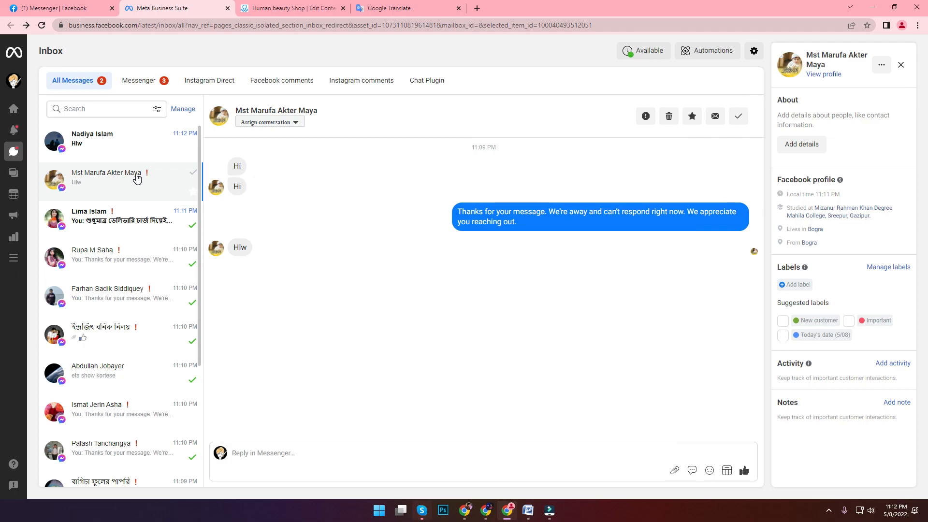
{"action": "left_click", "coordinate": [92, 135]}
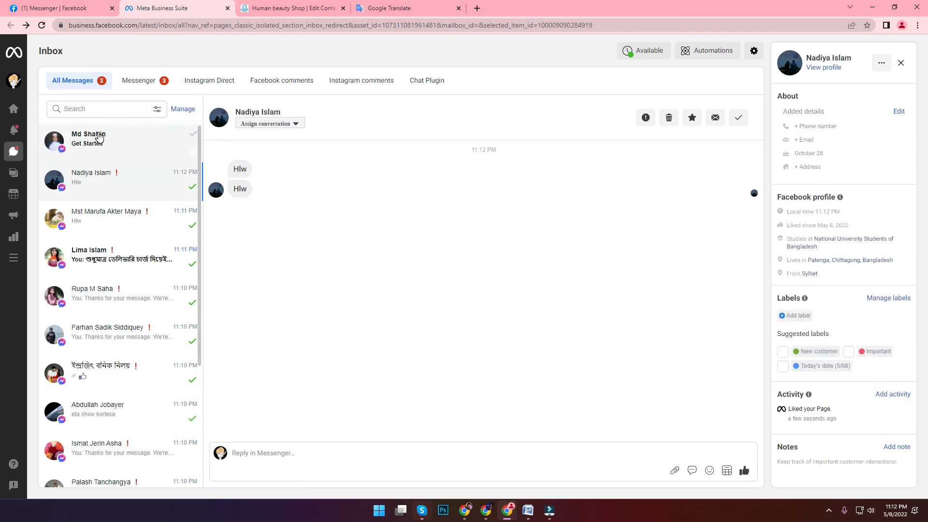
{"action": "left_click", "coordinate": [99, 137]}
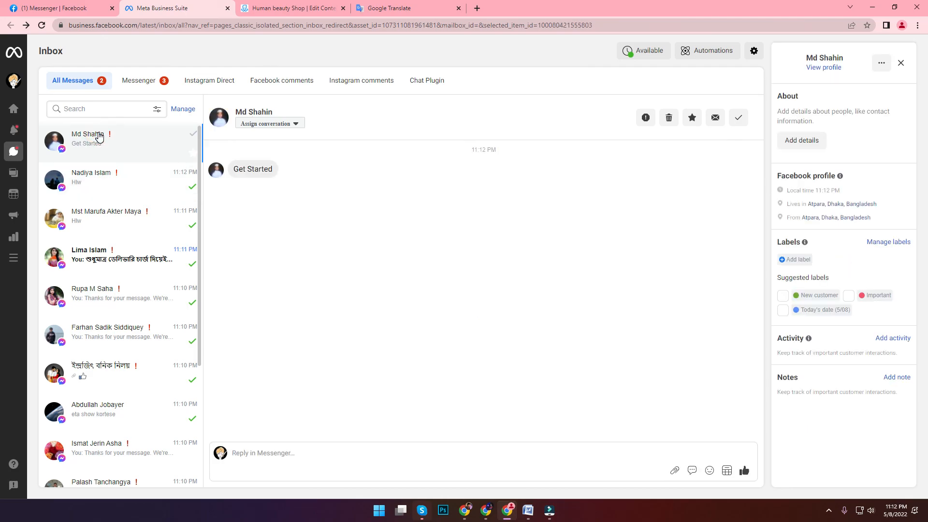